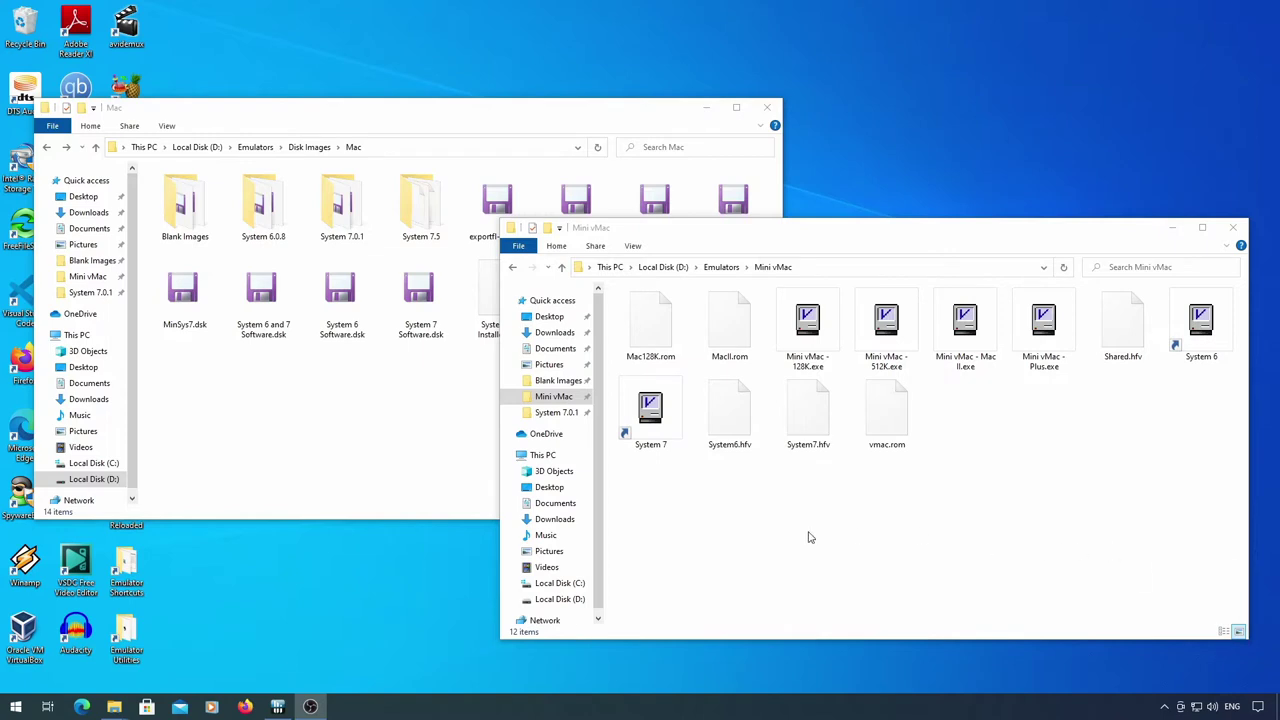
# Step: Start the System 7 emulator from the Mini vMac folder and launch ImportFl inside it
pyautogui.click(810, 537)
pyautogui.doubleClick(651, 410)
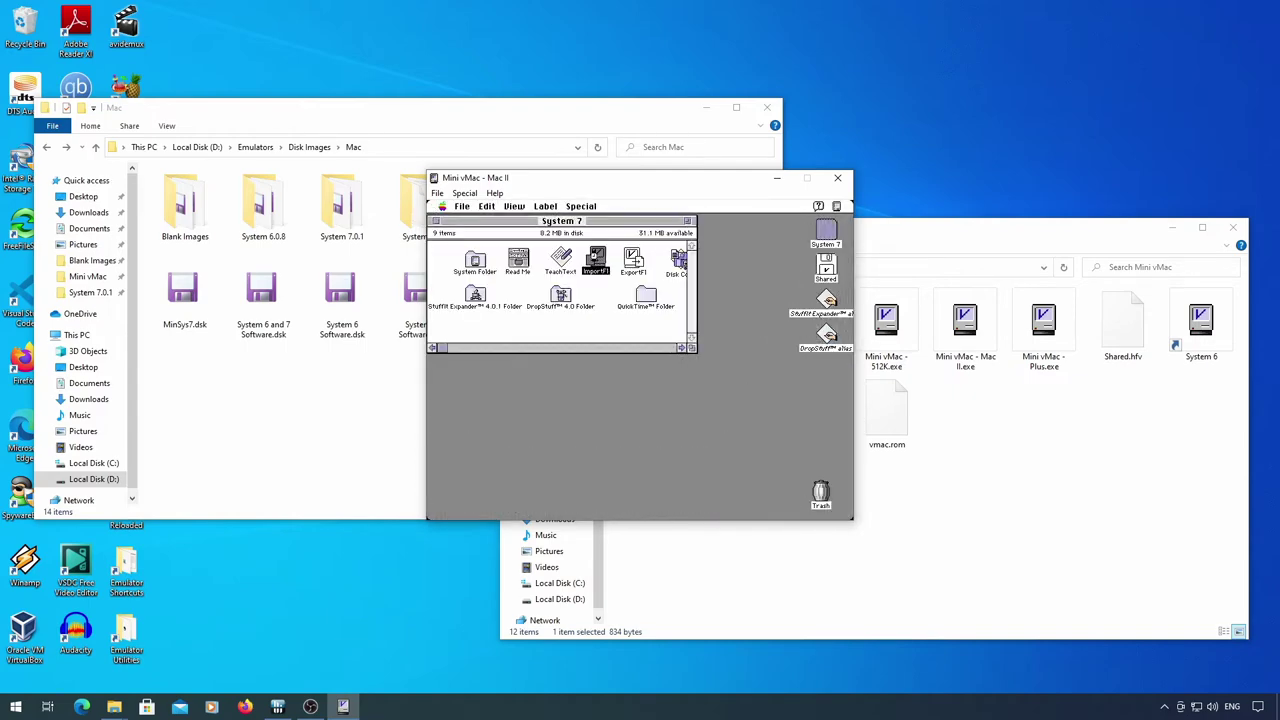
pyautogui.doubleClick(596, 258)
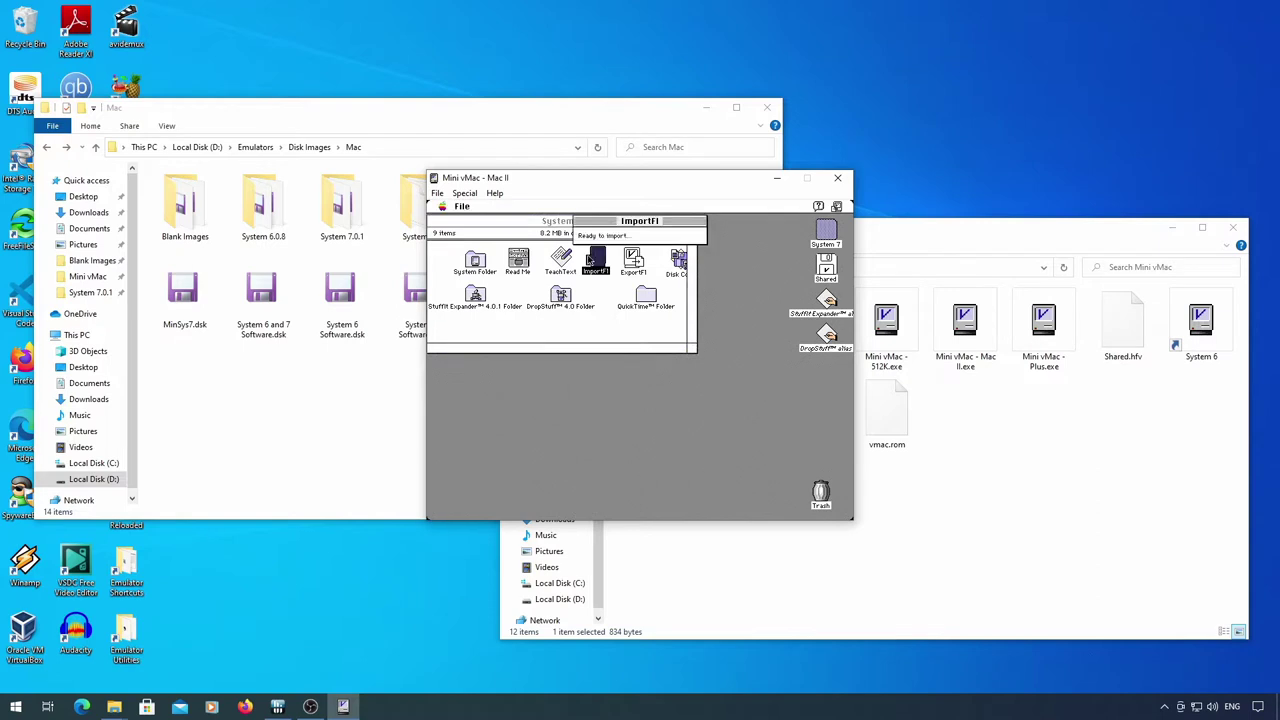
# Step: Import the 7.5.5 update and System_7.5.3 parts 01 to 09 from the System 7.5 folder onto the Shared disk
pyautogui.doubleClick(405, 240)
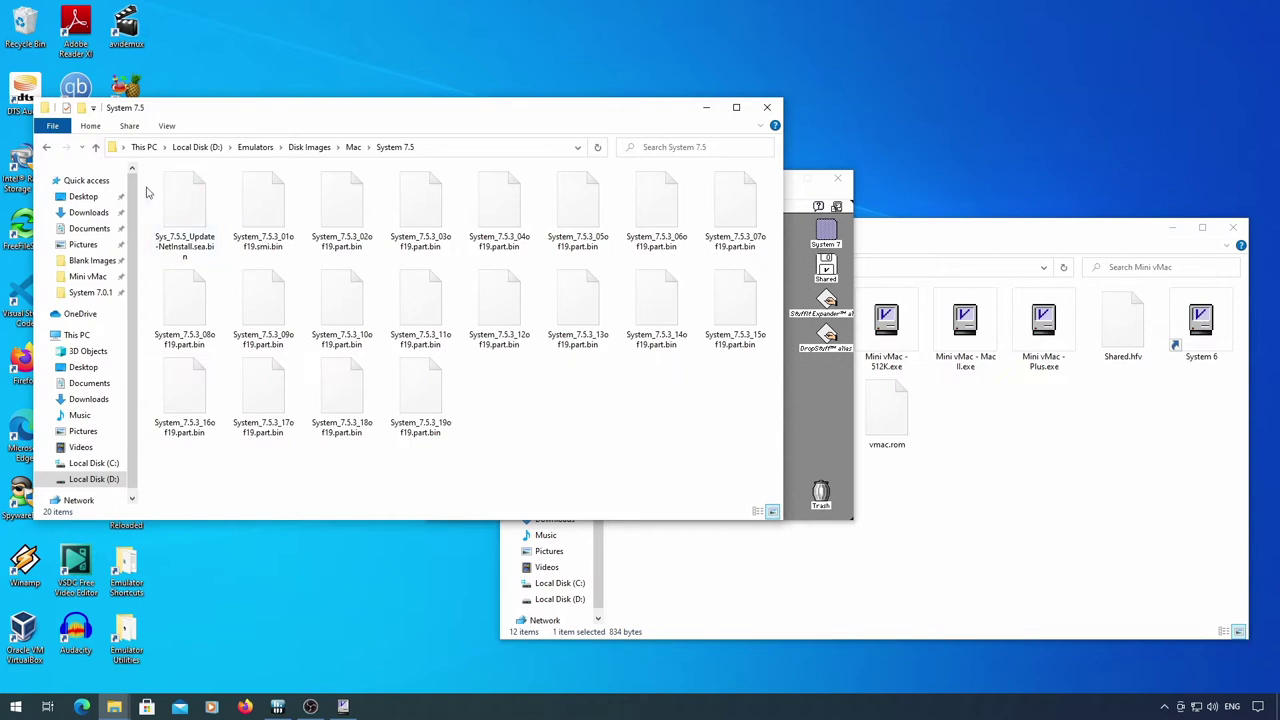
pyautogui.moveTo(148, 190); pyautogui.dragTo(740, 218)
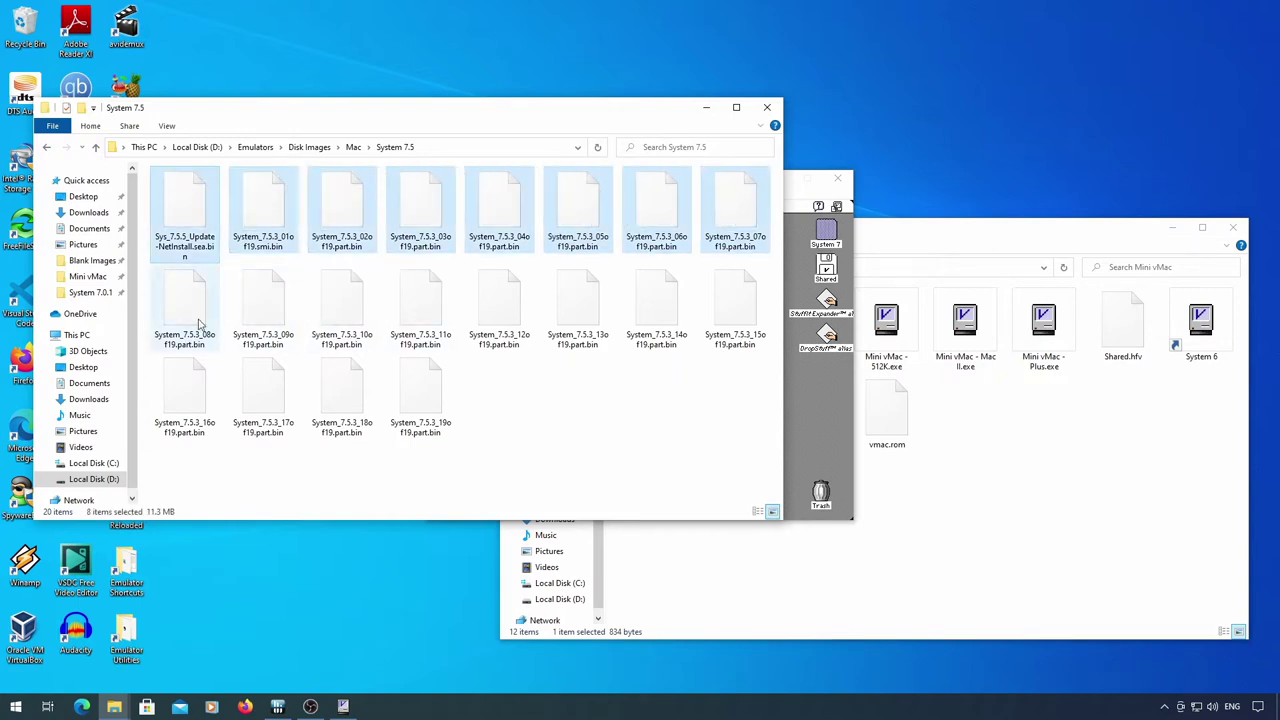
pyautogui.moveTo(143, 296); pyautogui.dragTo(260, 334)
pyautogui.moveTo(263, 215); pyautogui.dragTo(810, 379)
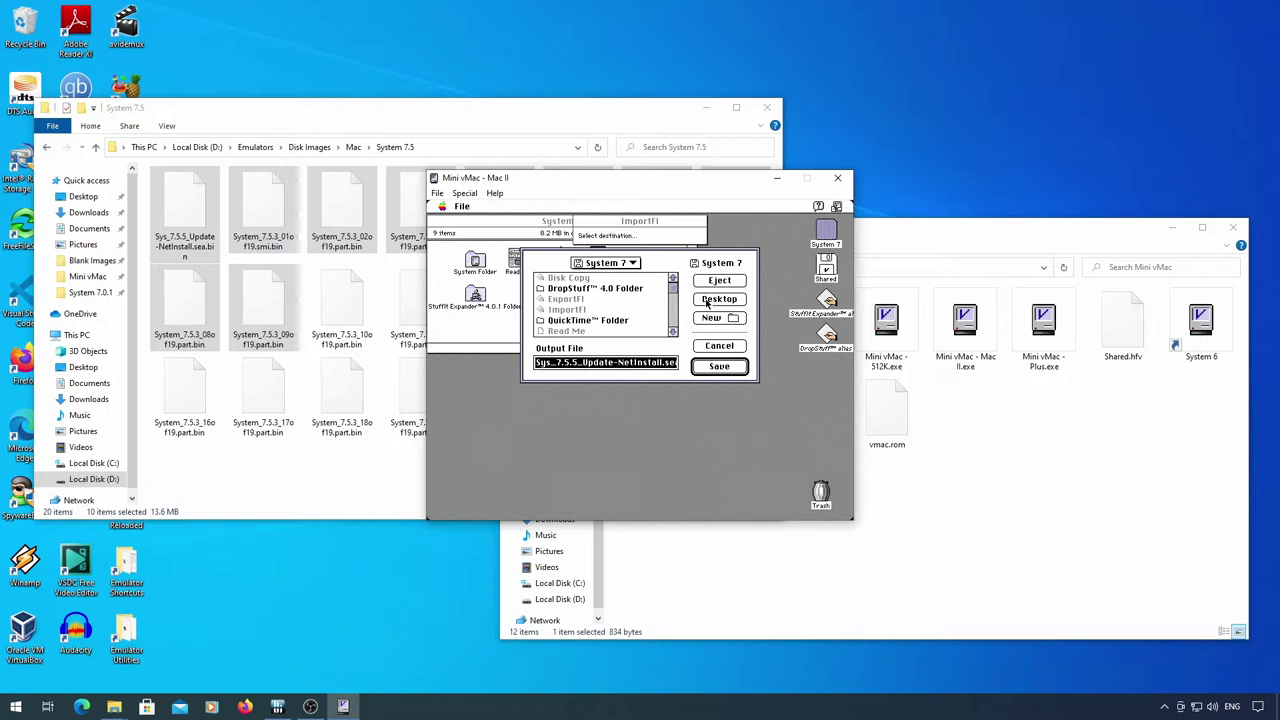
pyautogui.click(707, 300)
pyautogui.click(627, 282)
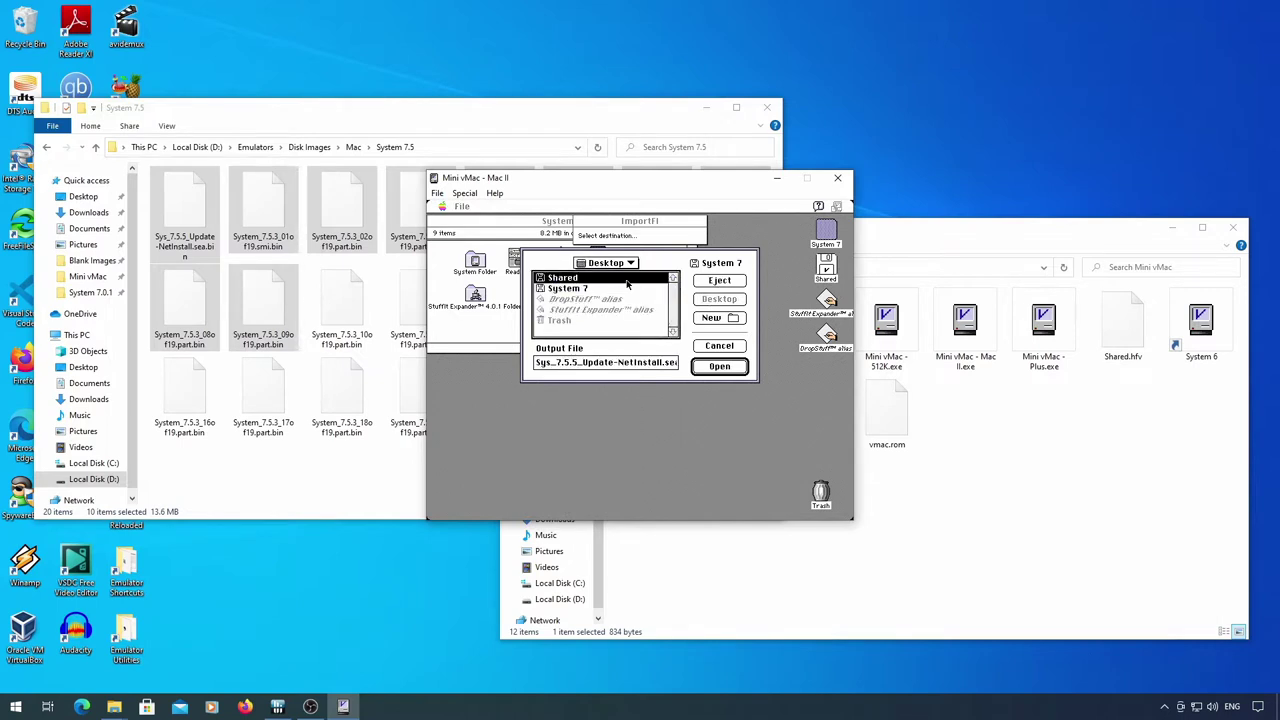
pyautogui.doubleClick(617, 279)
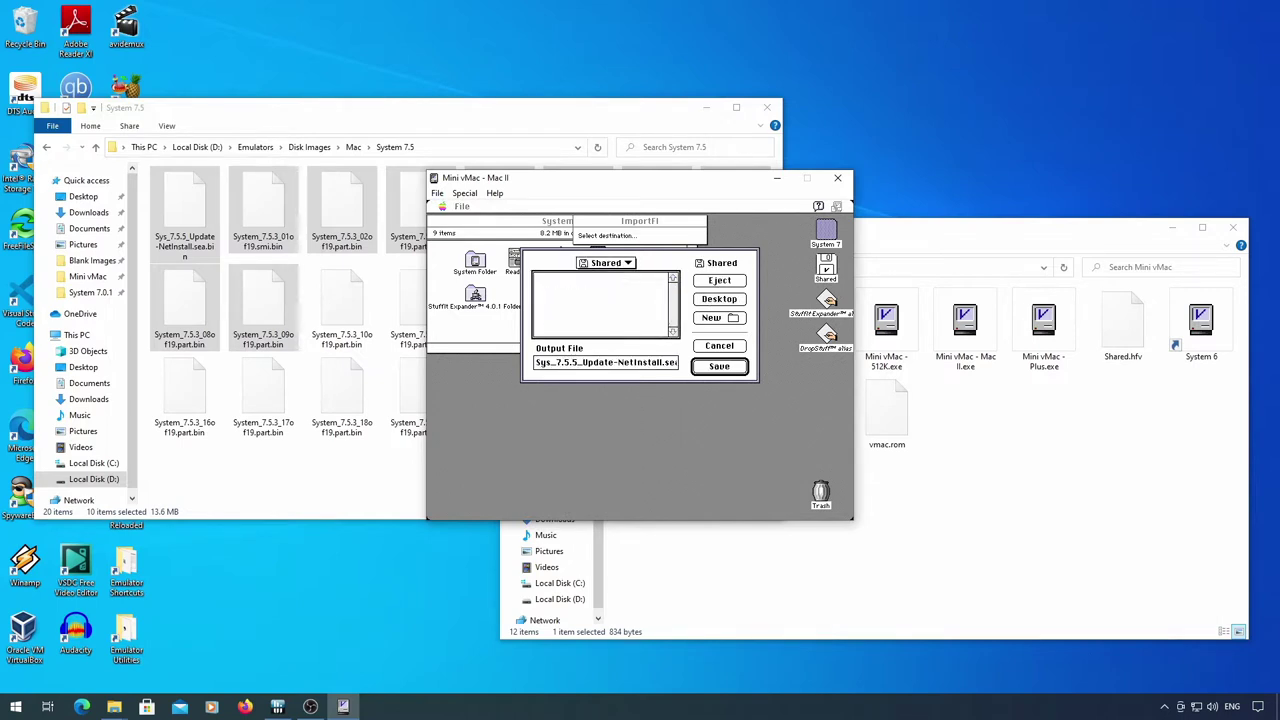
pyautogui.click(719, 367)
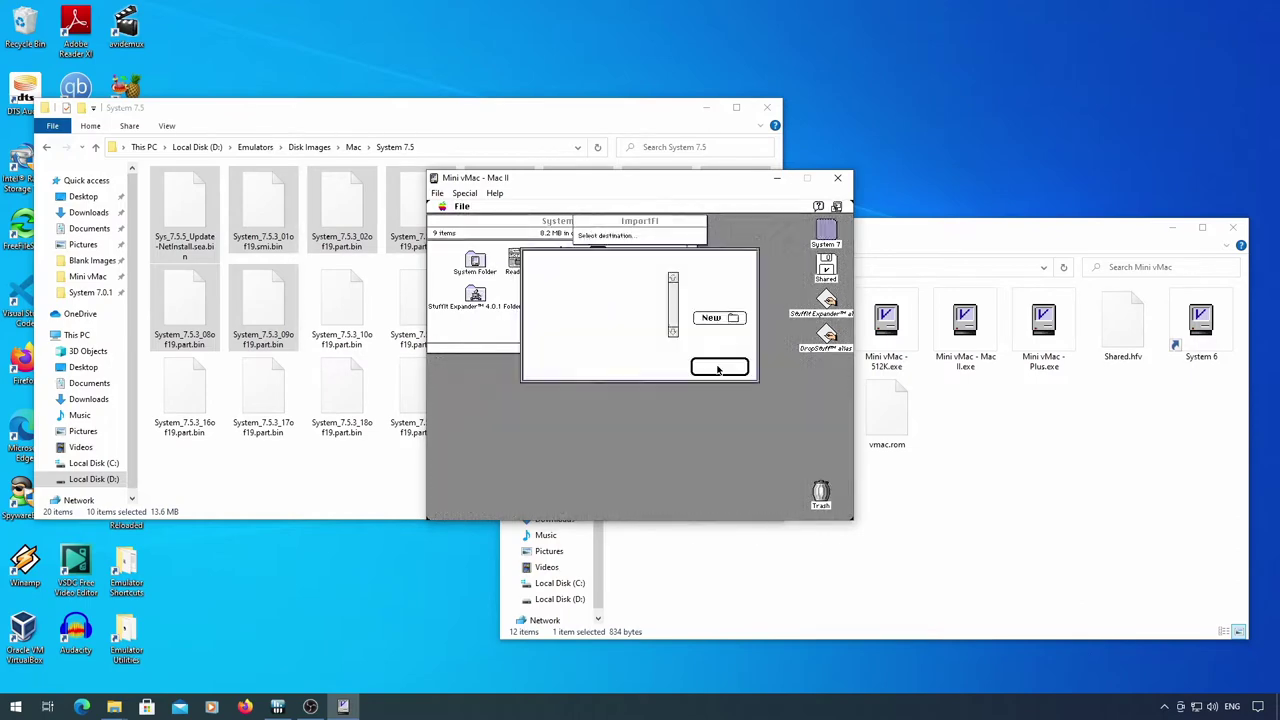
pyautogui.click(719, 367)
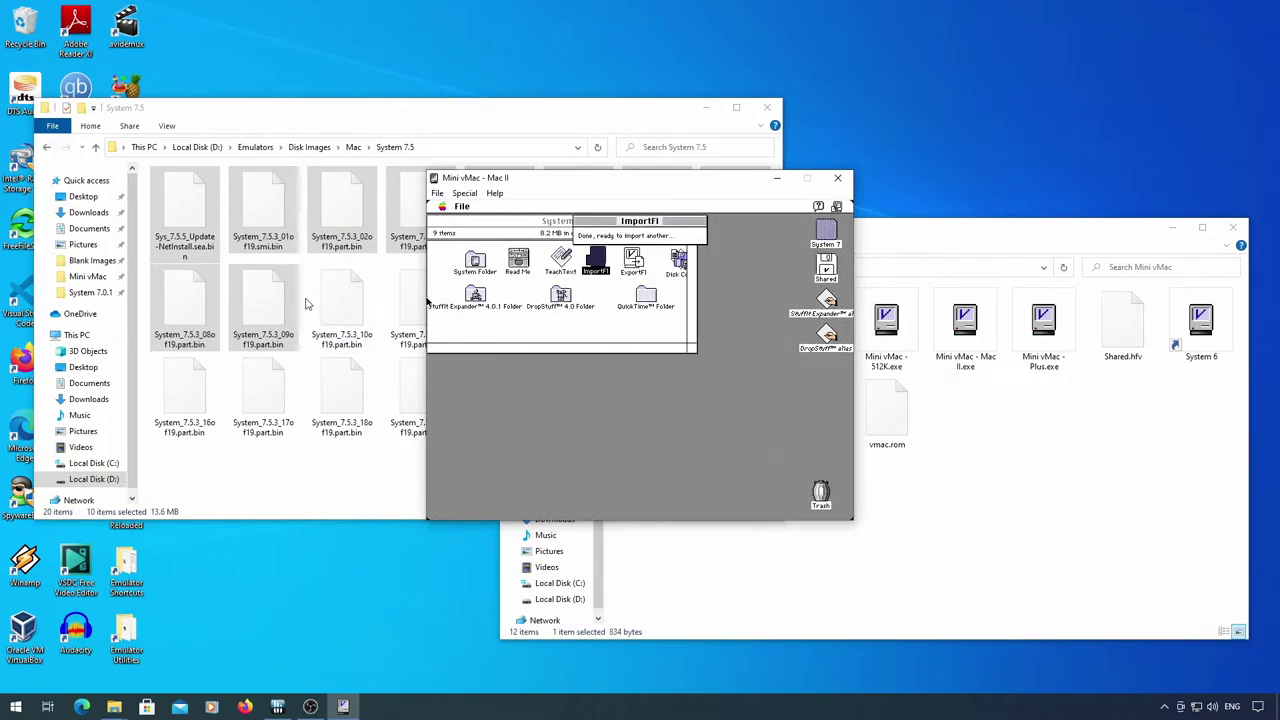
# Step: Import the remaining System_7.5.3 parts, 10of19 to 19of19, onto the Shared disk
pyautogui.moveTo(306, 298); pyautogui.dragTo(732, 358)
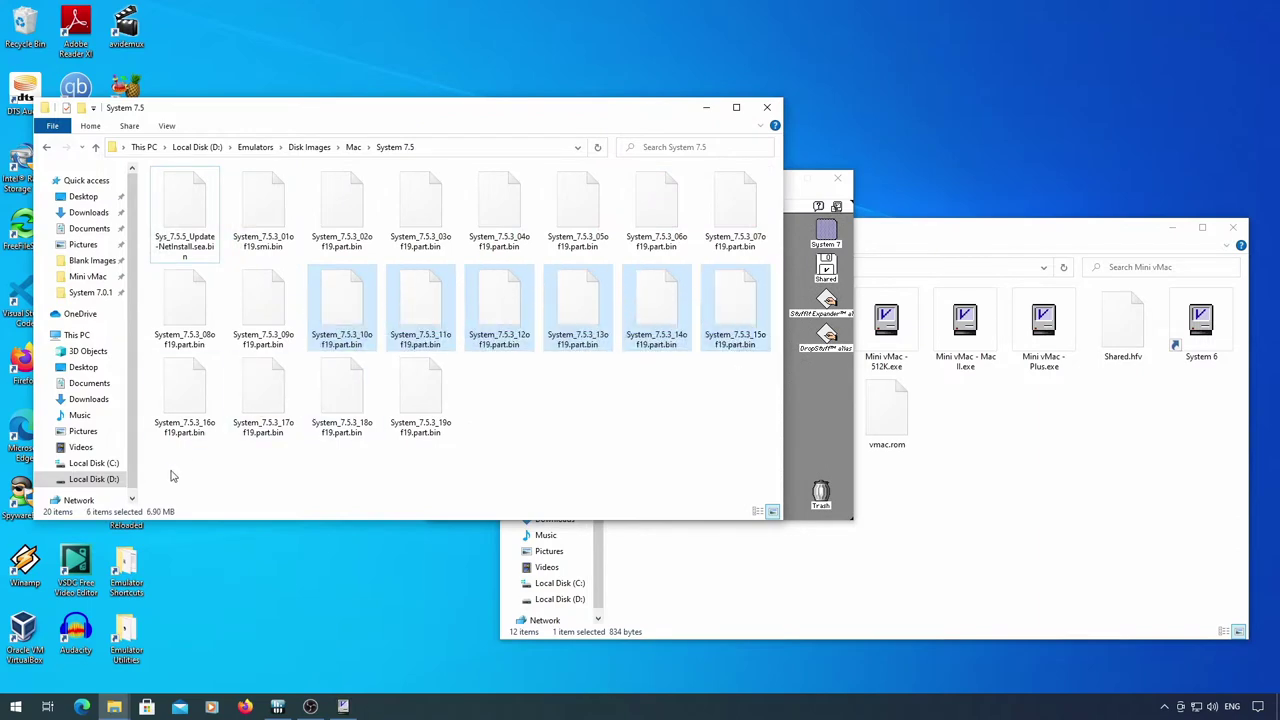
pyautogui.moveTo(193, 470); pyautogui.dragTo(460, 356)
pyautogui.moveTo(499, 305); pyautogui.dragTo(820, 420)
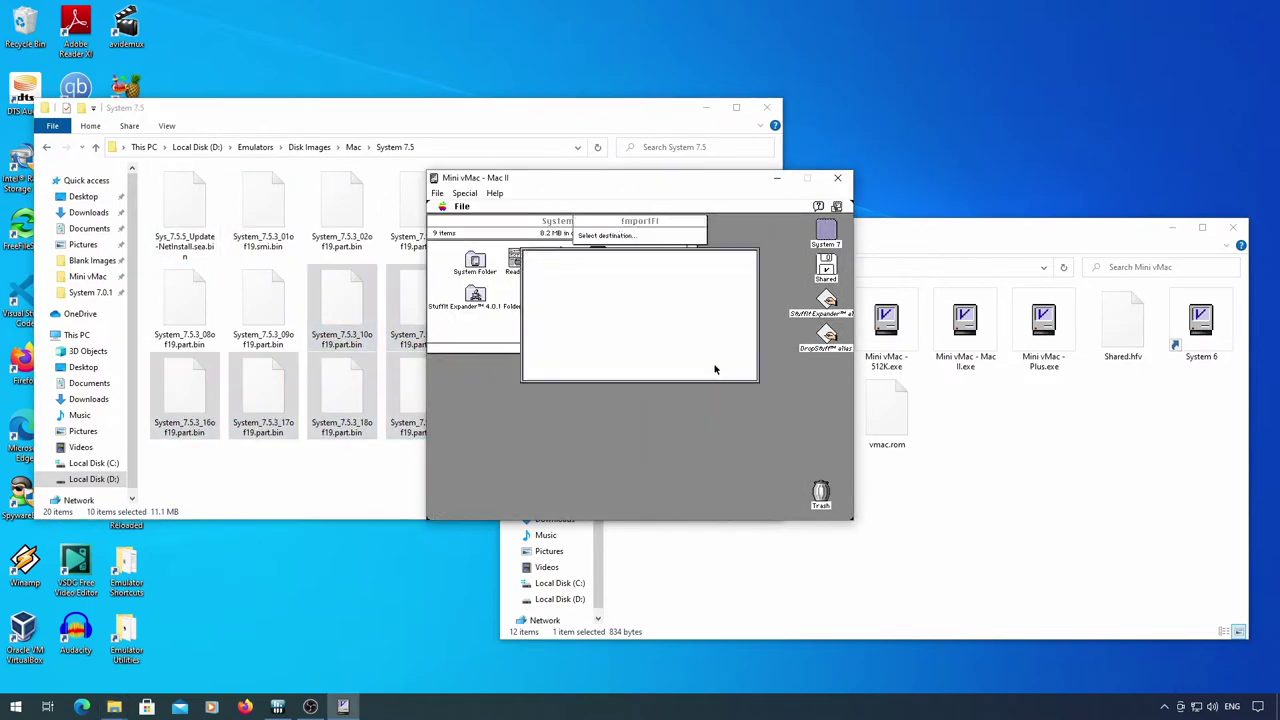
pyautogui.click(718, 367)
pyautogui.click(718, 367)
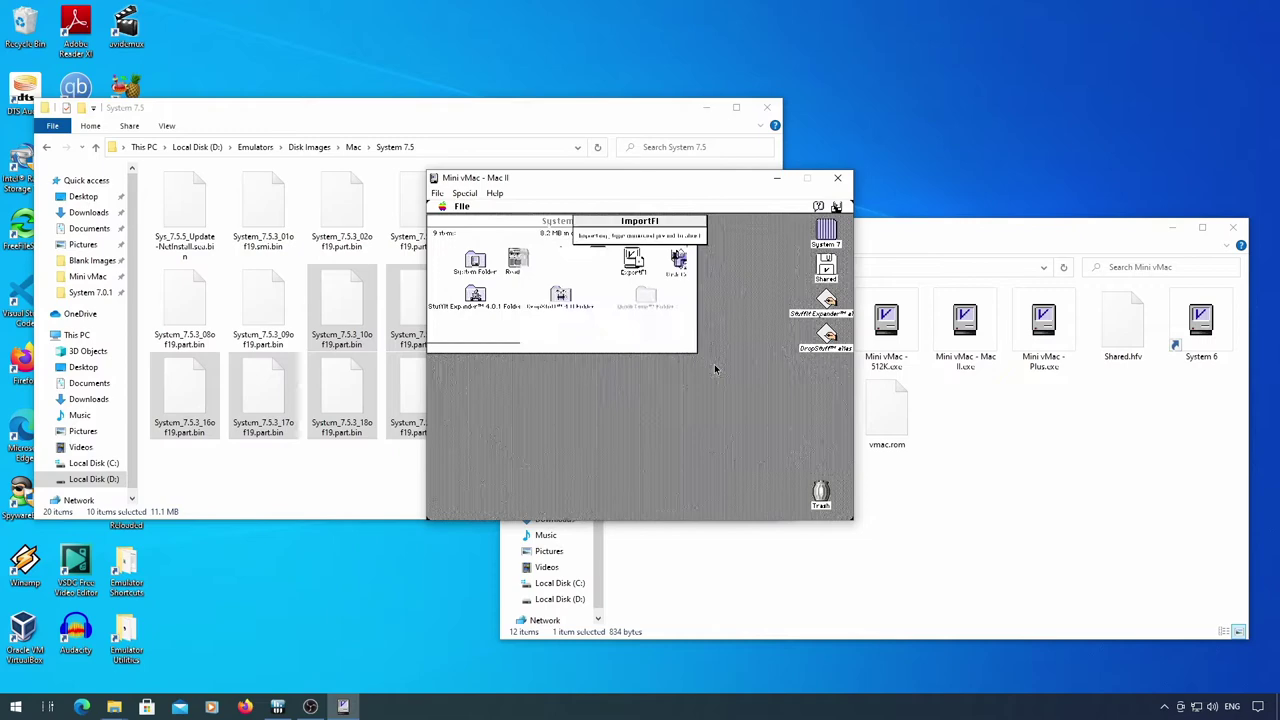
pyautogui.click(718, 367)
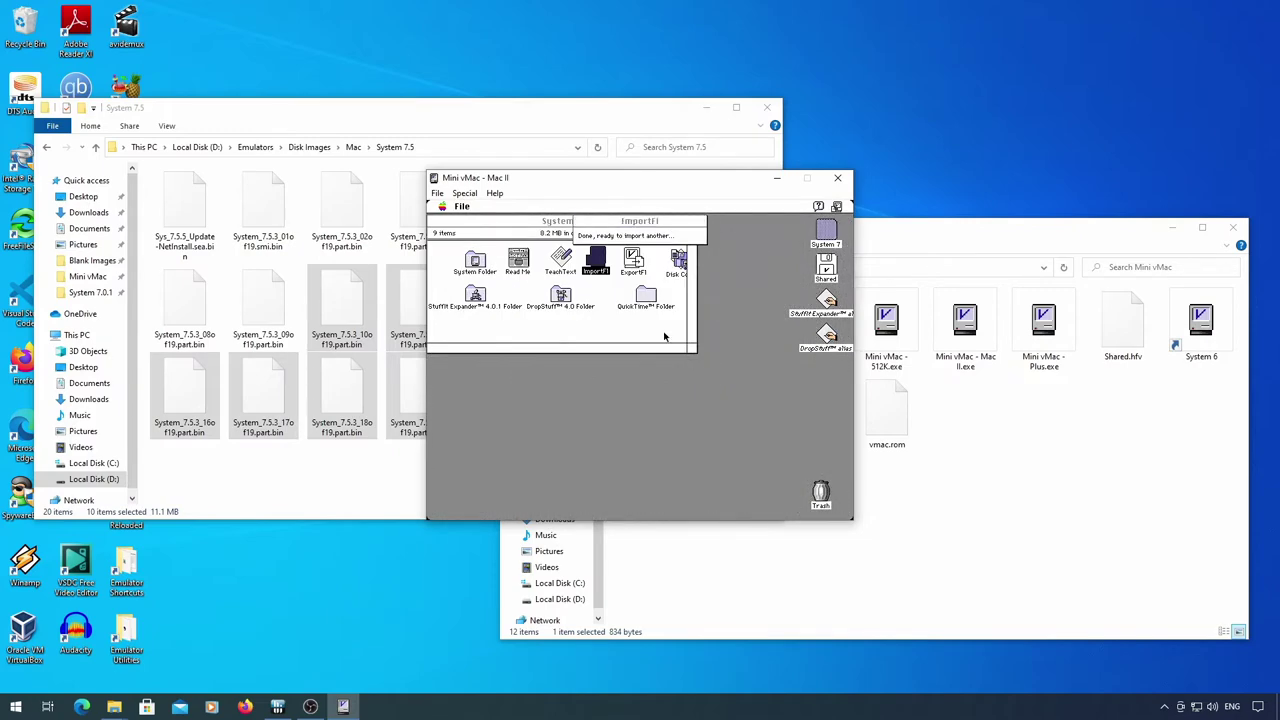
pyautogui.click(664, 336)
# Step: Move all the files in the Windows System 7.5 folder to the Recycle Bin
pyautogui.click(489, 127)
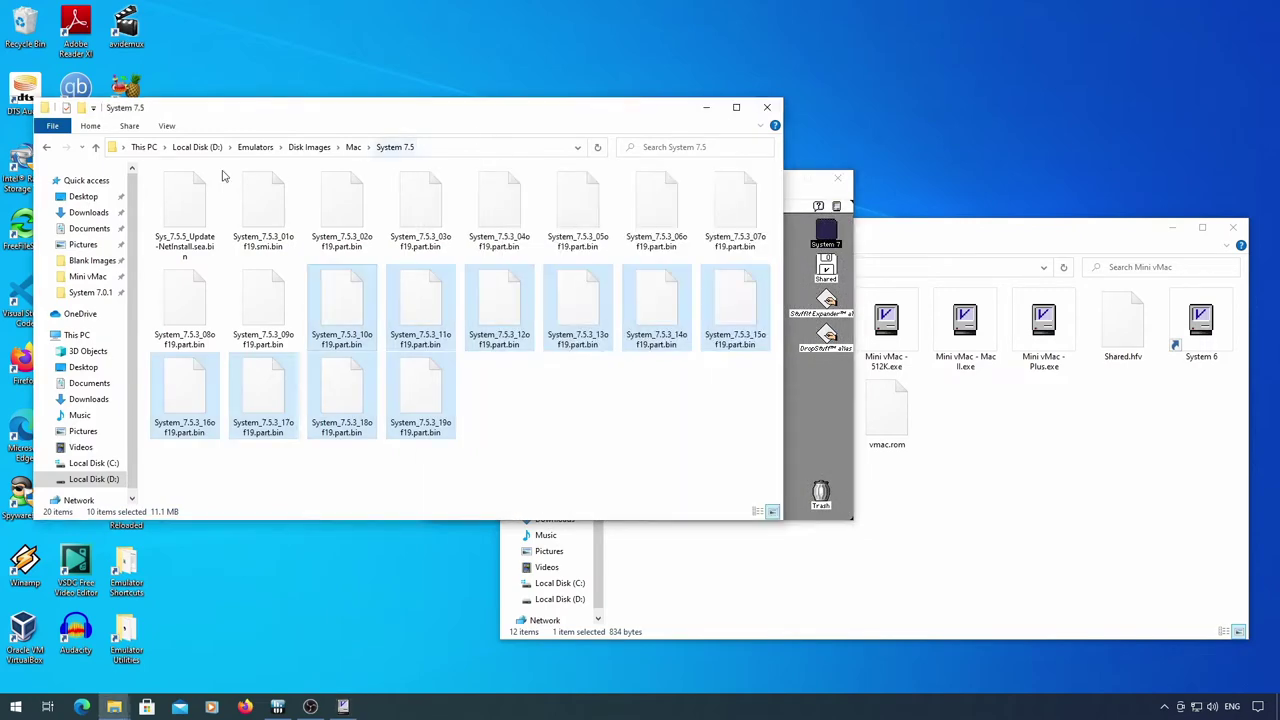
pyautogui.moveTo(172, 211); pyautogui.dragTo(715, 475)
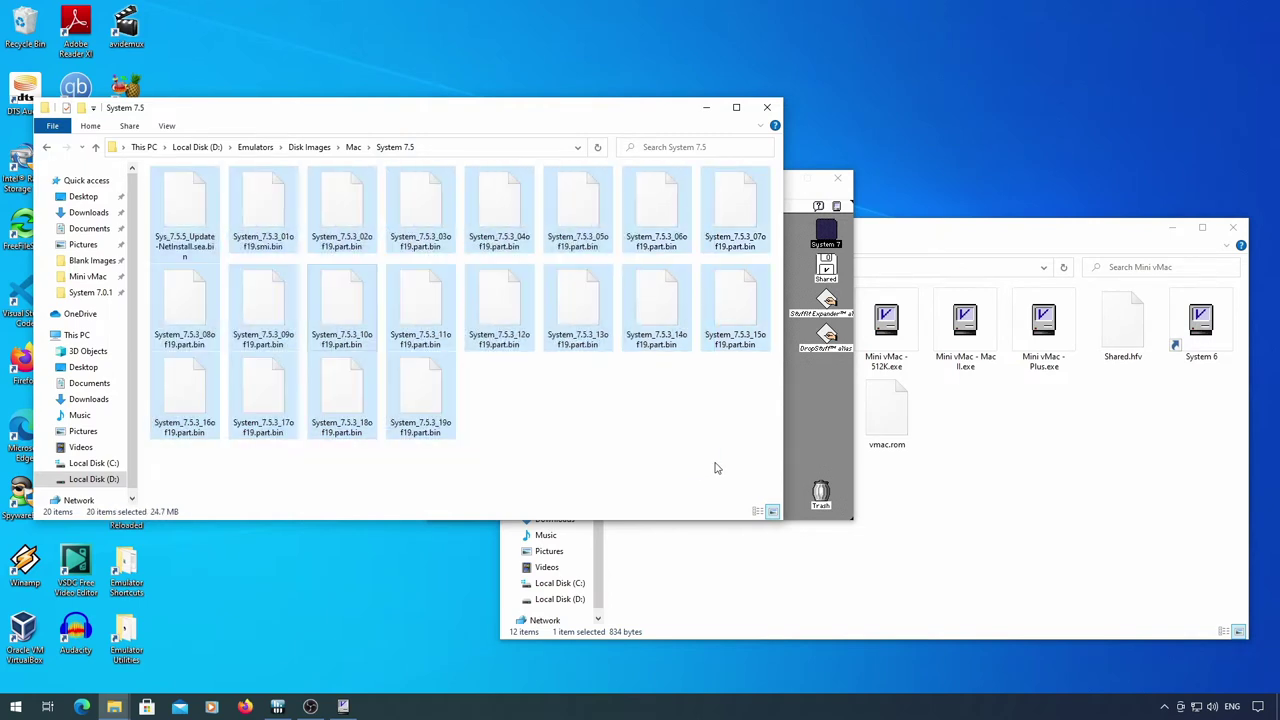
pyautogui.press('Delete')
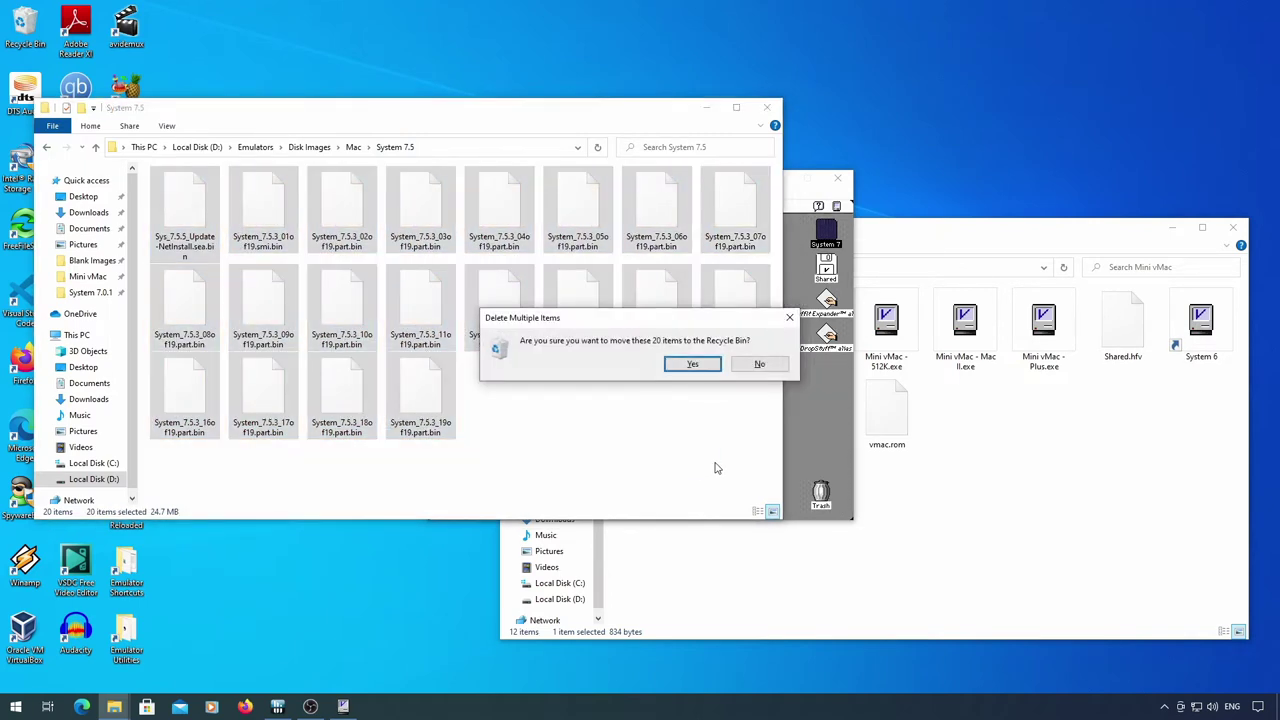
pyautogui.press('Return')
# Step: Expand all the .bin files on the Shared disk with StuffIt Expander and move the original .bin files to the Trash
pyautogui.click(814, 409)
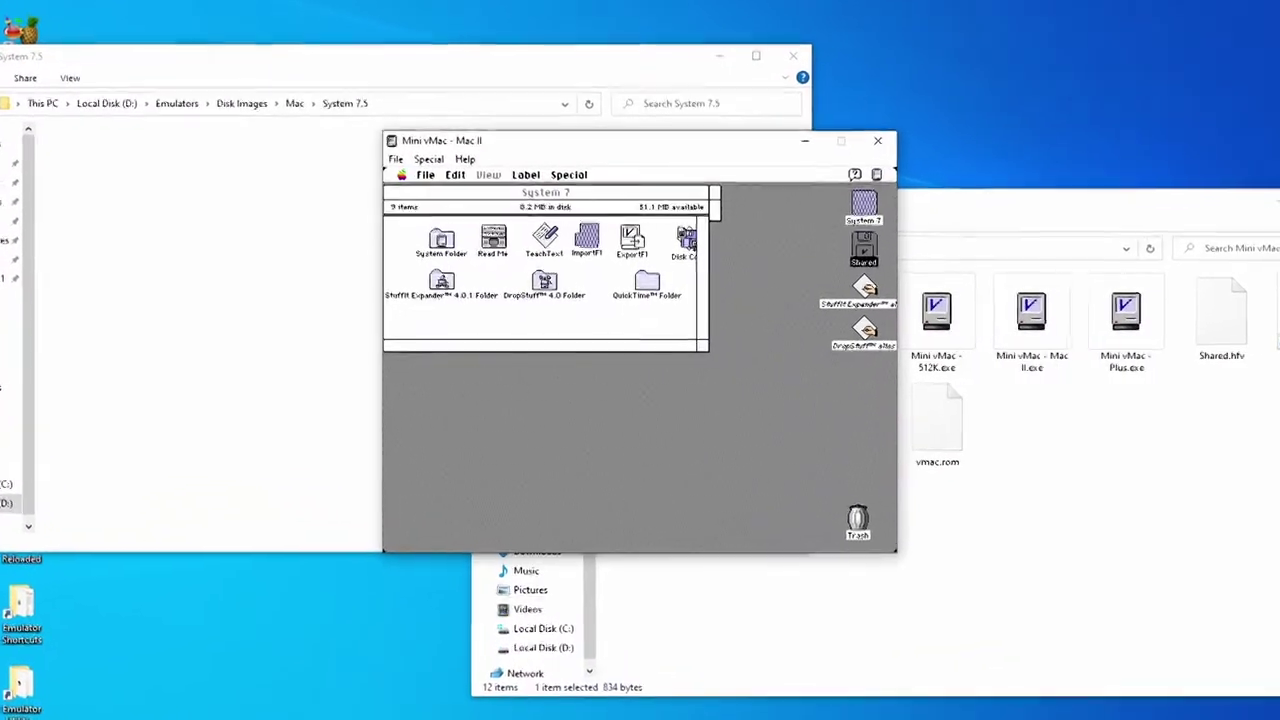
pyautogui.doubleClick(864, 245)
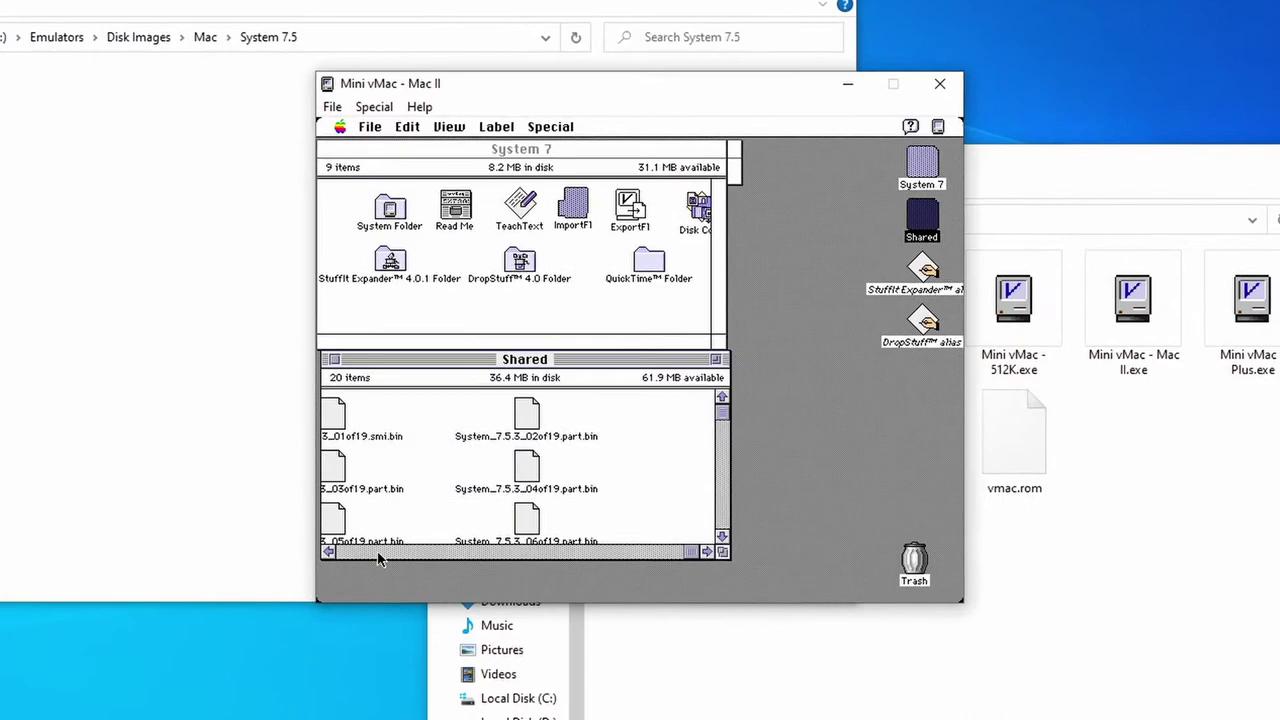
pyautogui.click(388, 543)
pyautogui.moveTo(333, 422); pyautogui.dragTo(655, 712)
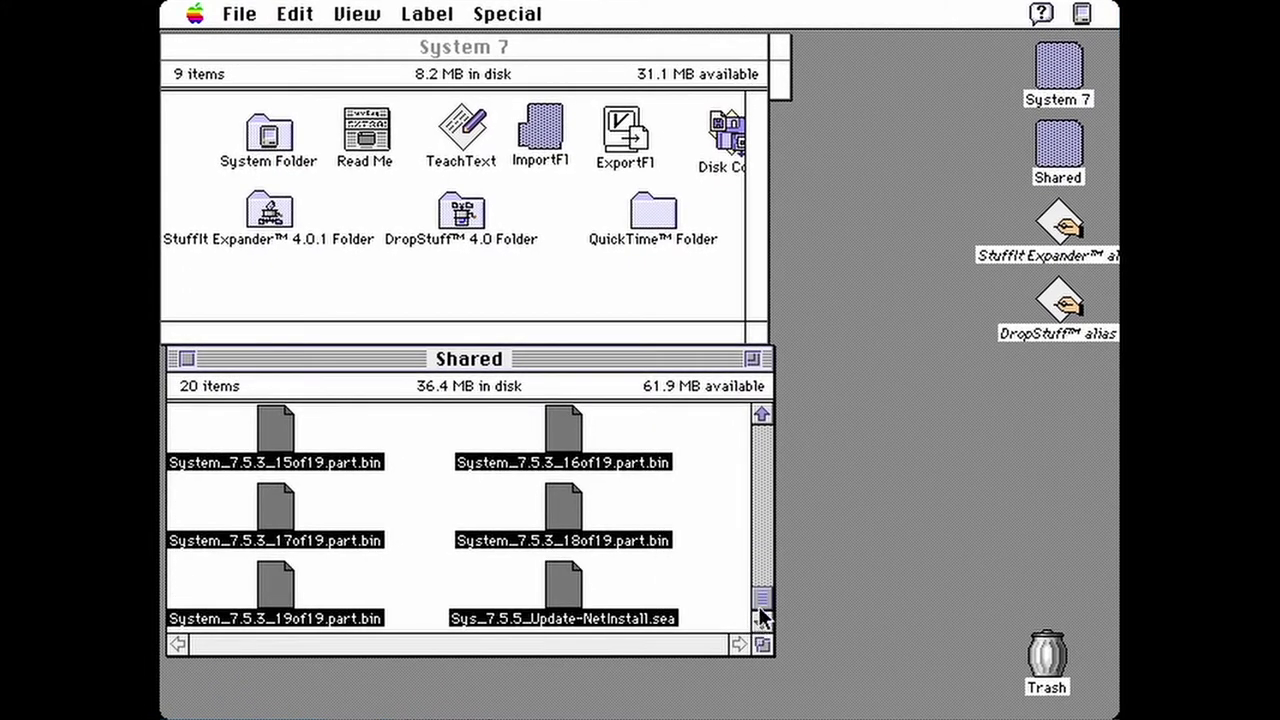
pyautogui.moveTo(758, 606); pyautogui.dragTo(779, 412)
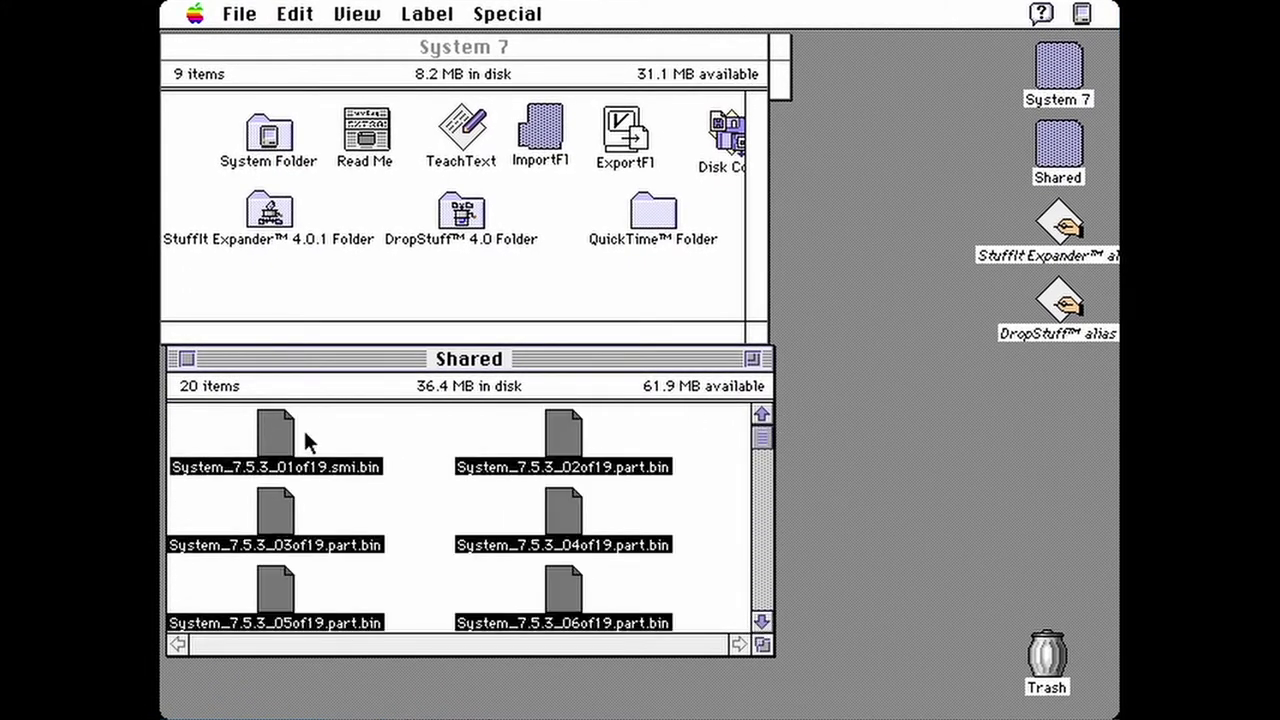
pyautogui.moveTo(304, 430); pyautogui.dragTo(1060, 224)
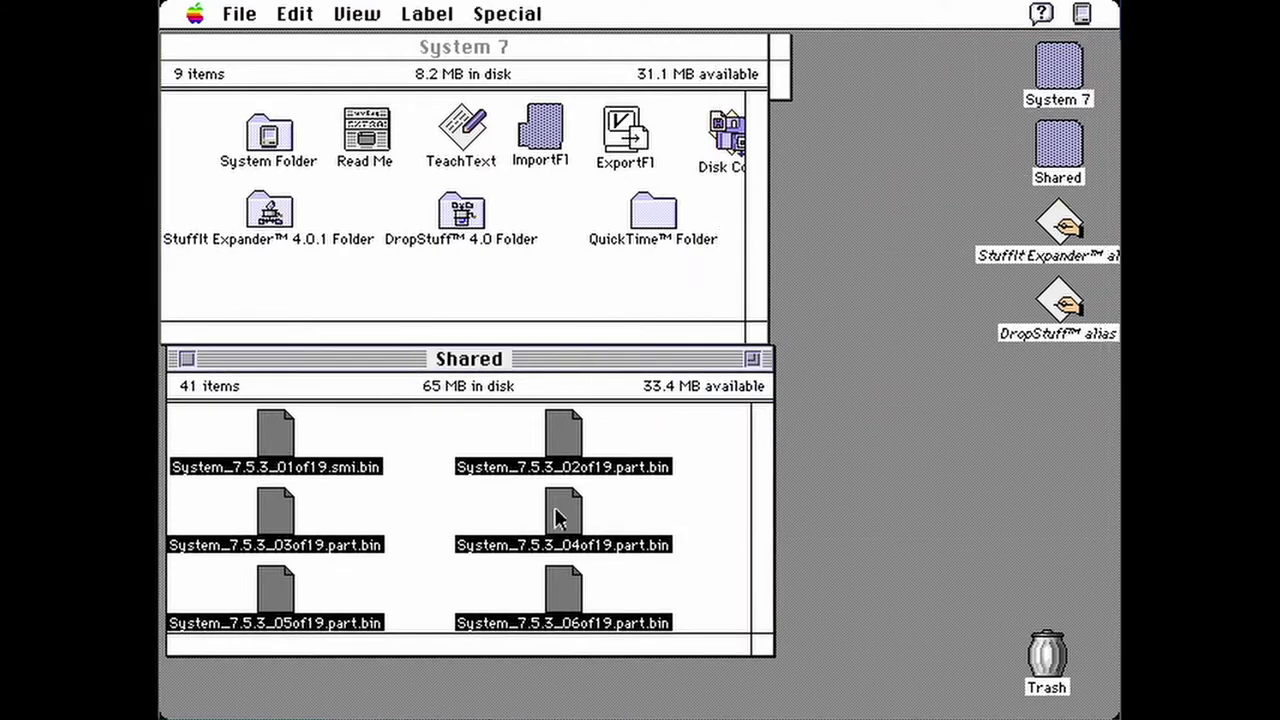
pyautogui.moveTo(617, 530); pyautogui.dragTo(1047, 662)
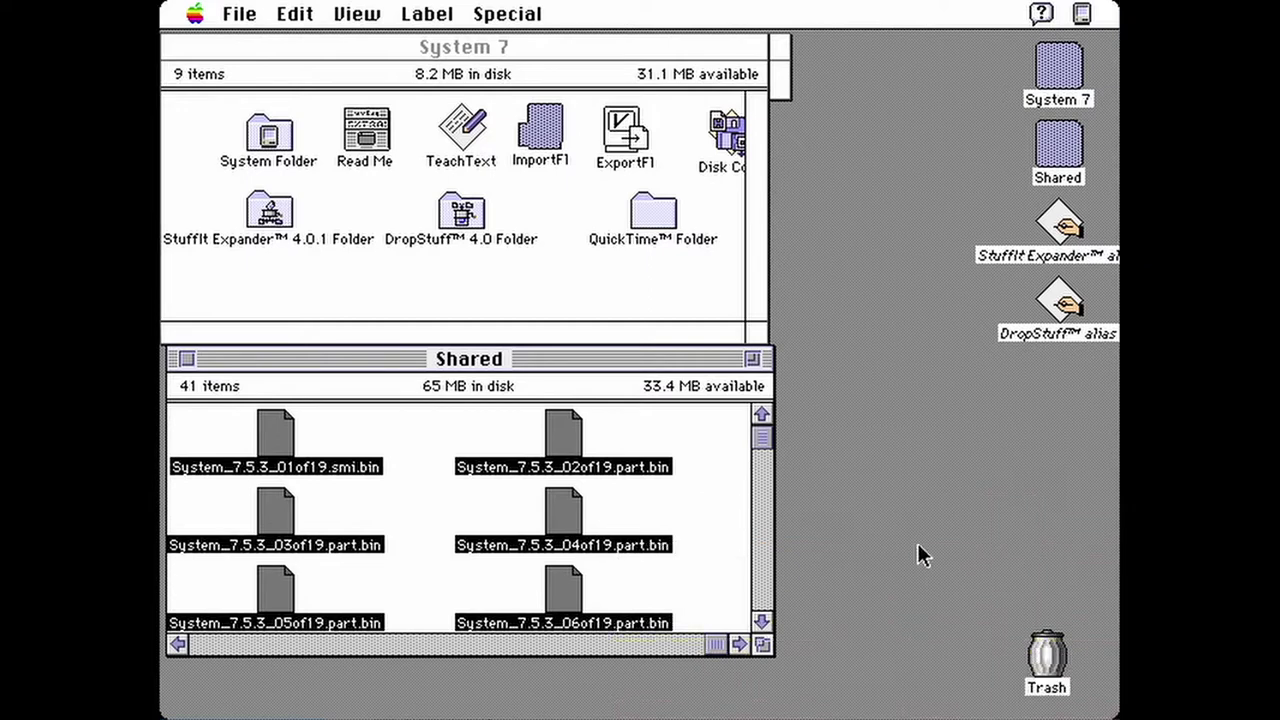
pyautogui.click(760, 475)
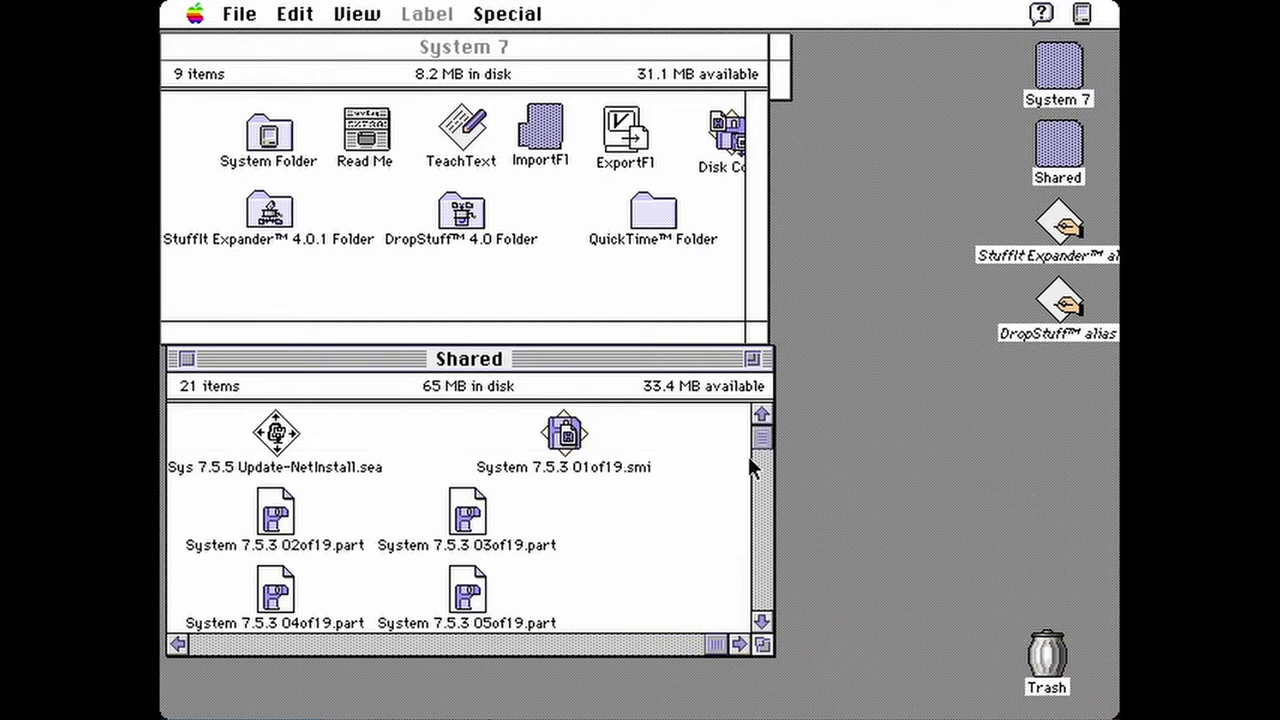
# Step: Mount the System 7.5.3 01of19.smi image, accepting the license agreement and skipping verification
pyautogui.doubleClick(567, 436)
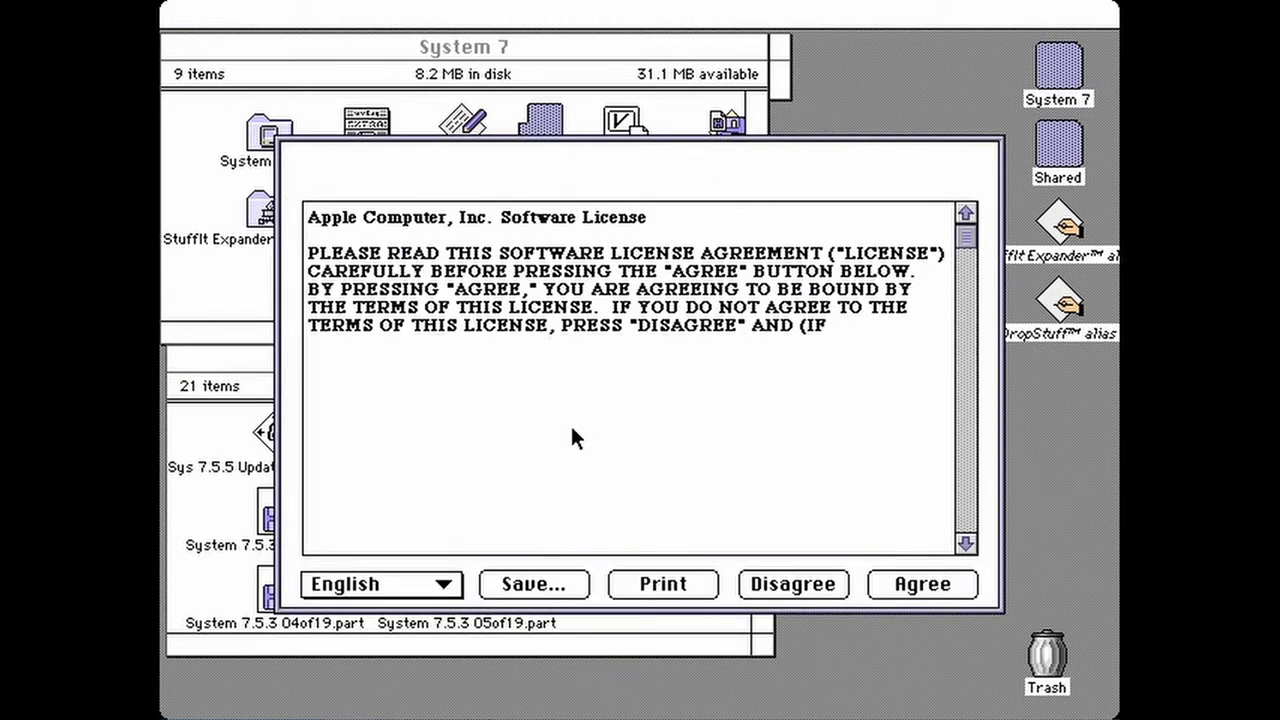
pyautogui.click(882, 584)
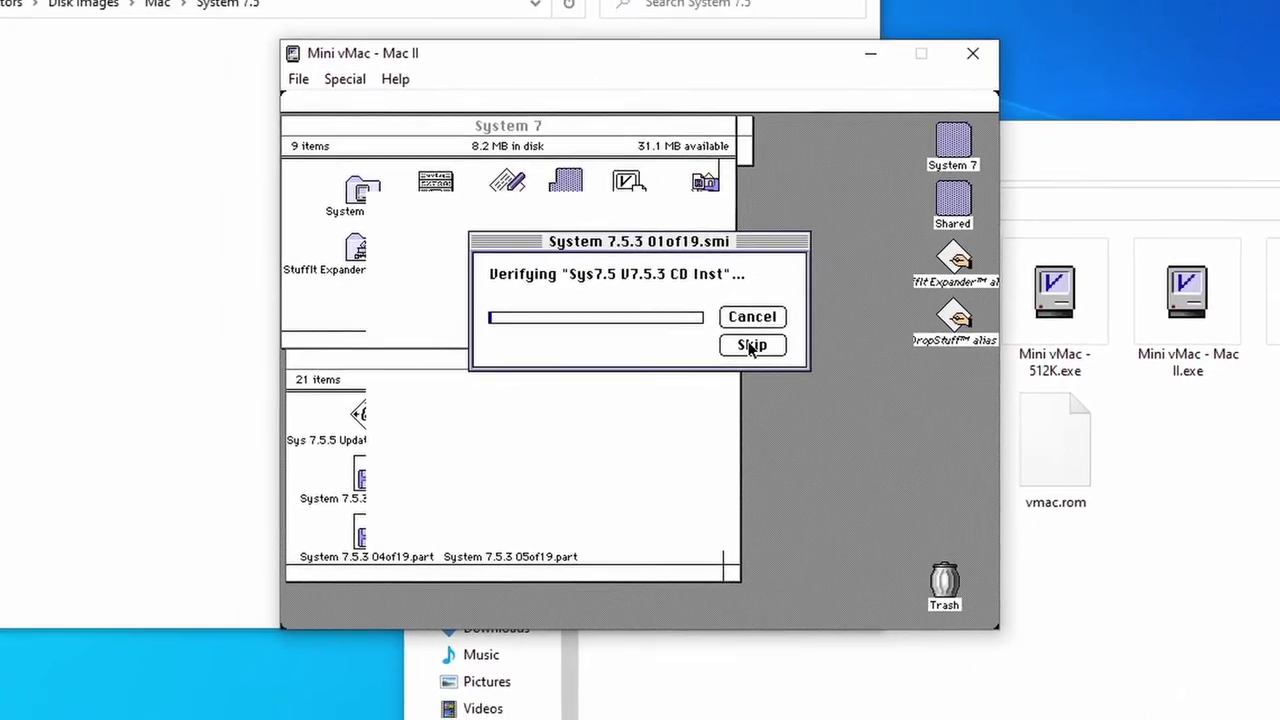
pyautogui.click(760, 344)
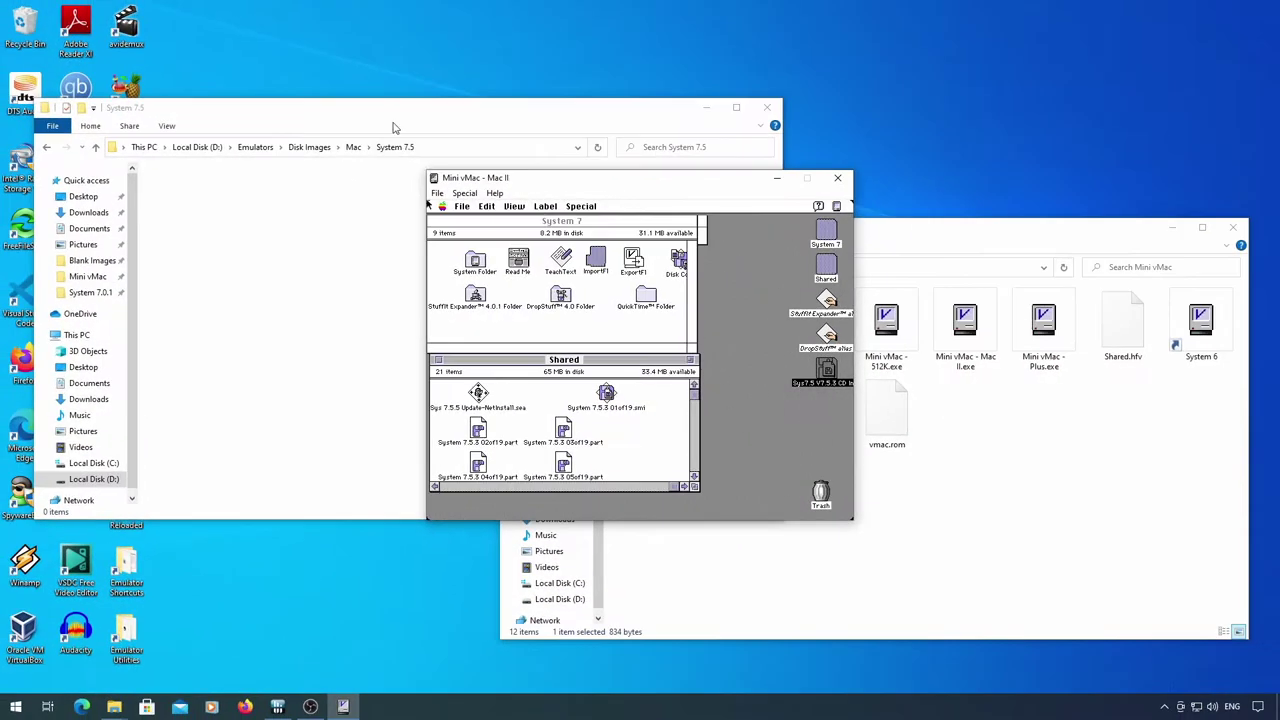
# Step: Insert System 7.5 Installers.hfv from the Mac disk images folder into the emulator and initialize it as "System 7.5 Installers"
pyautogui.click(393, 127)
pyautogui.click(354, 148)
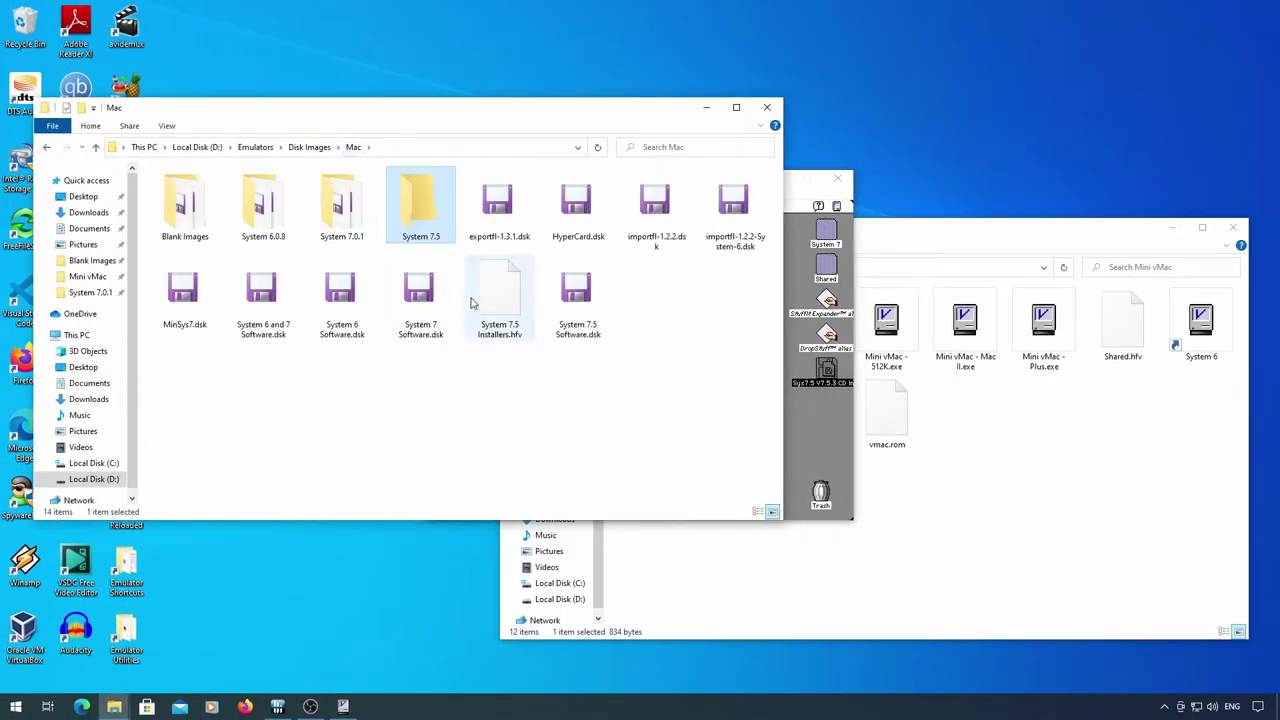
pyautogui.moveTo(548, 364); pyautogui.dragTo(811, 421)
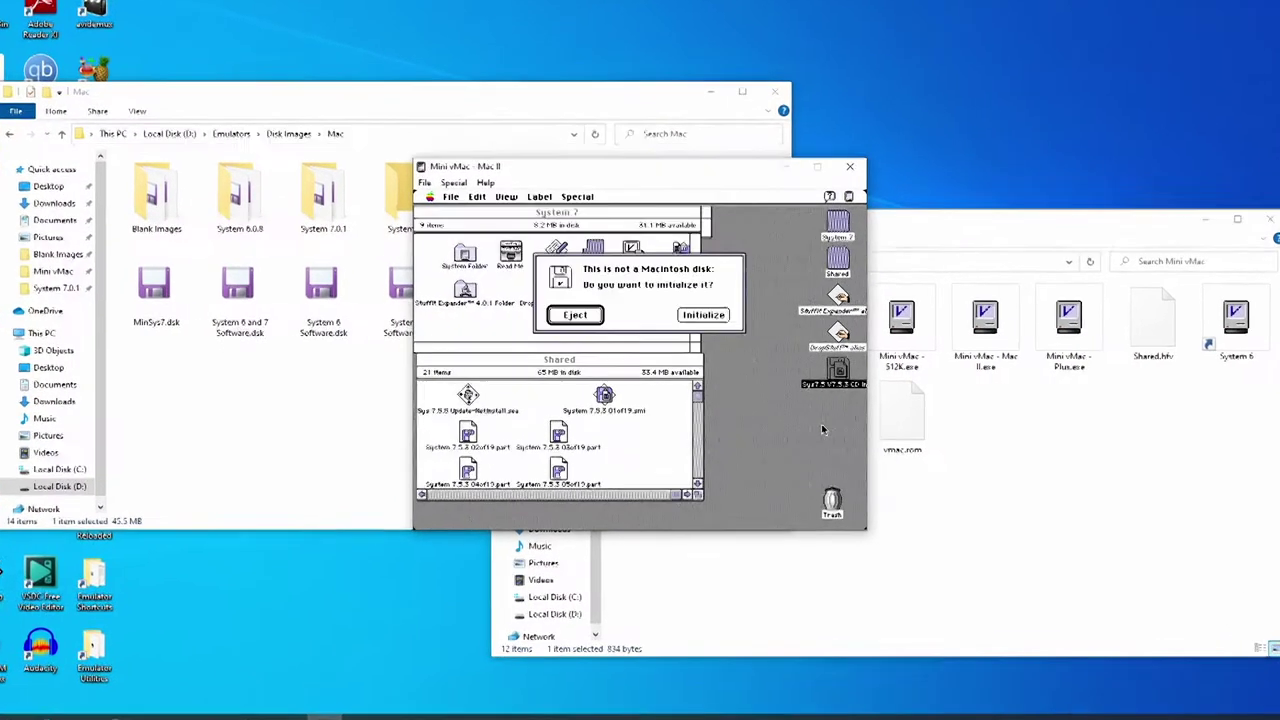
pyautogui.click(710, 316)
pyautogui.click(720, 310)
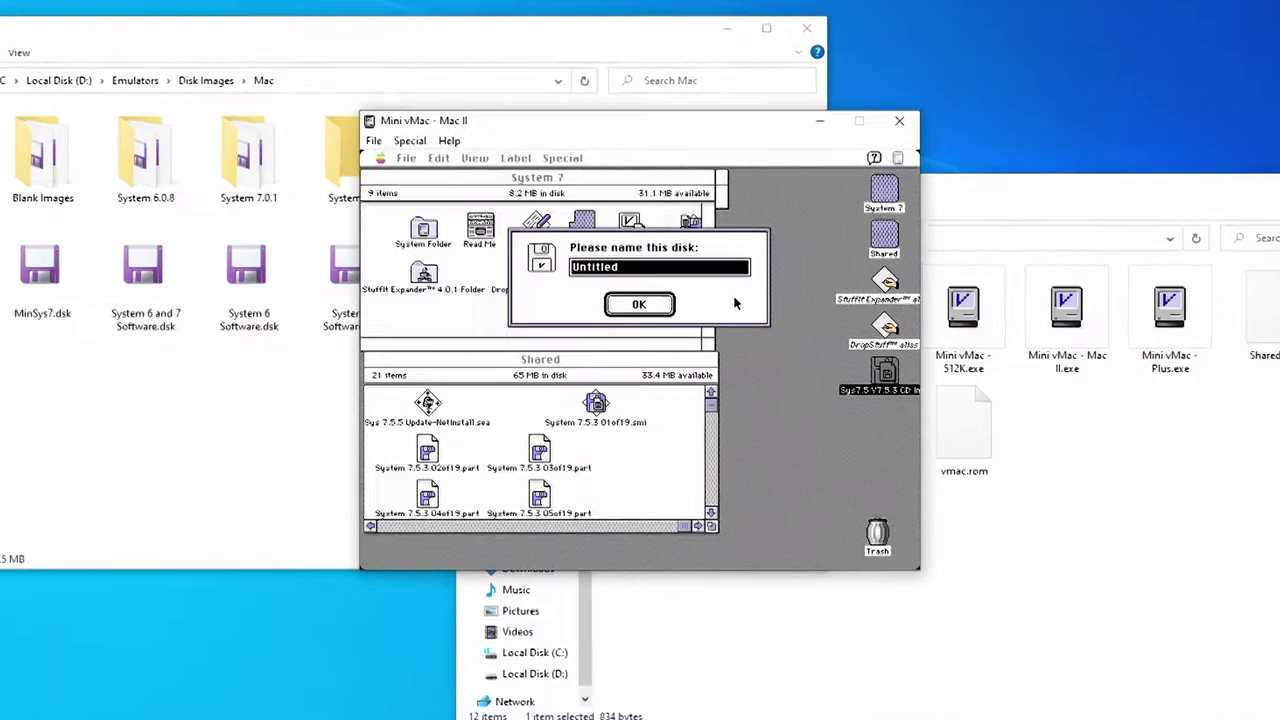
pyautogui.write('System')
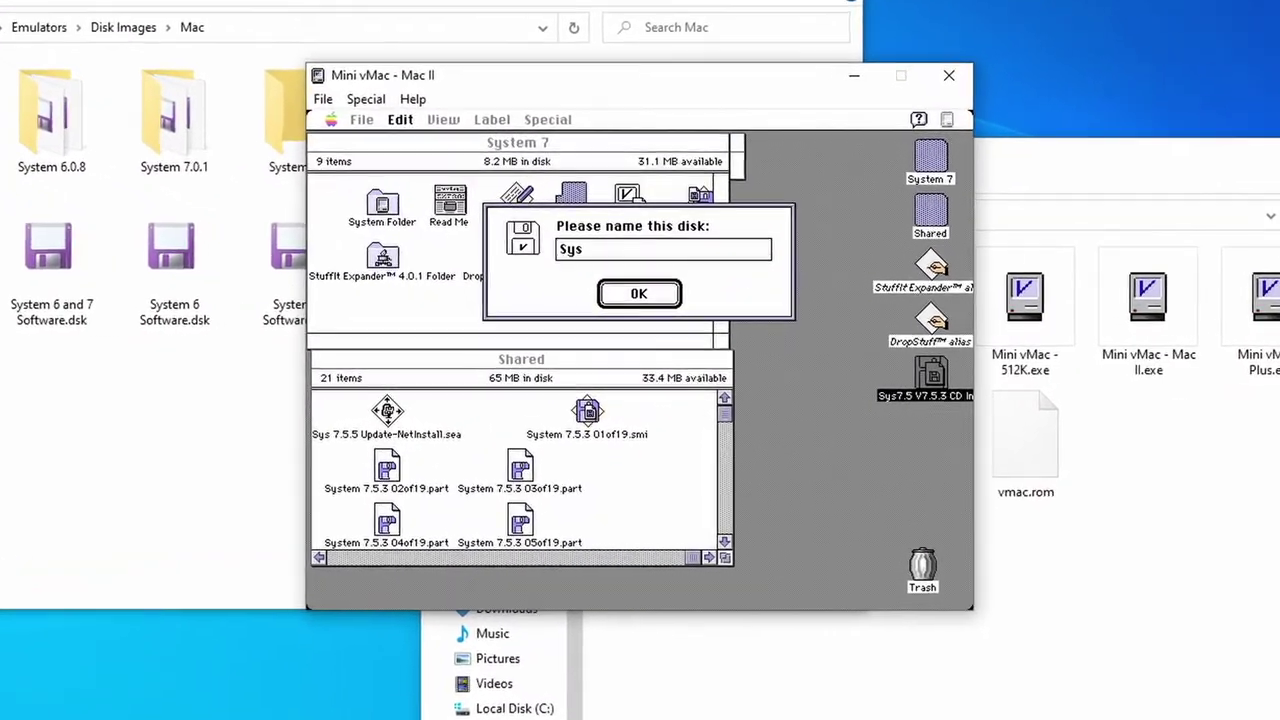
pyautogui.write(' 7.5')
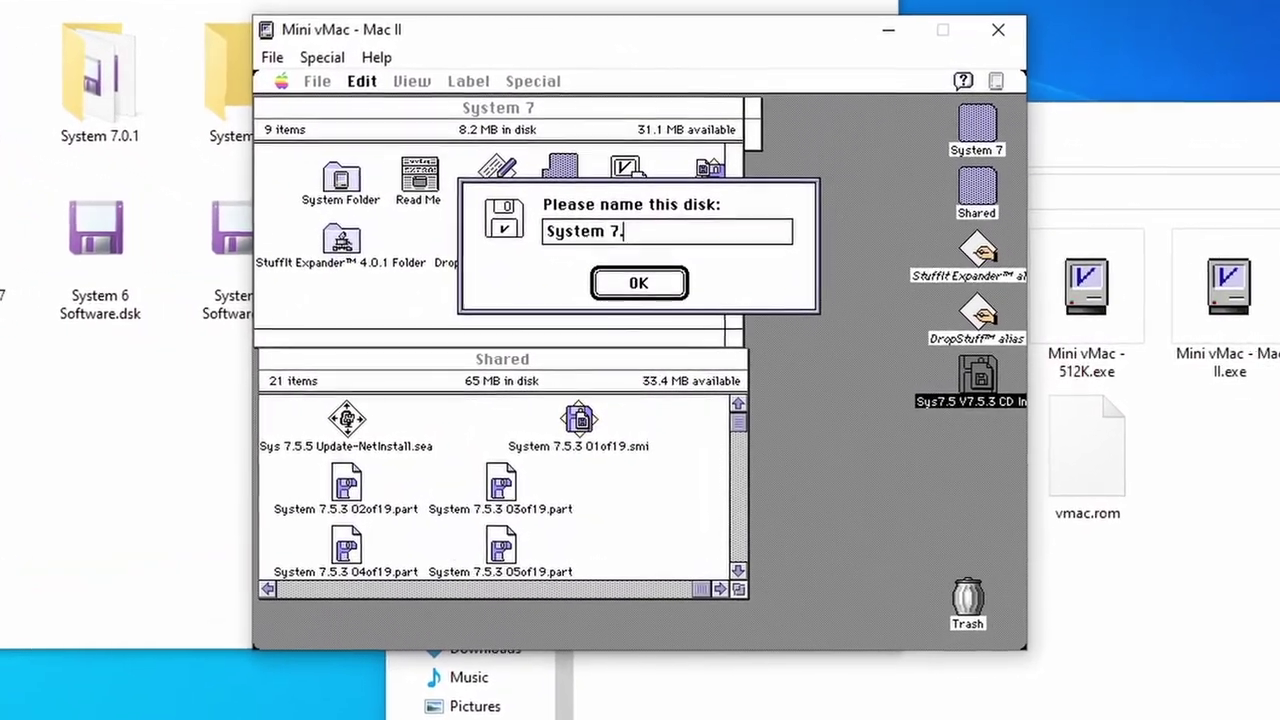
pyautogui.write(' Installer')
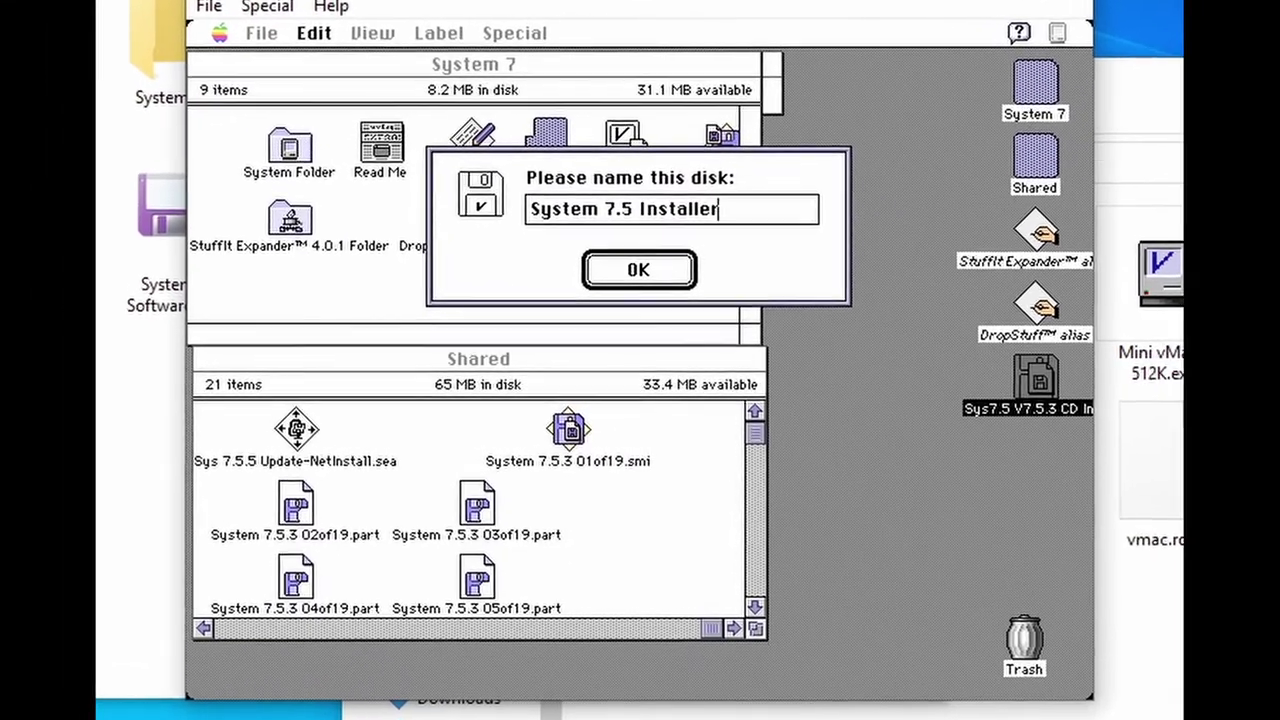
pyautogui.press('Return')
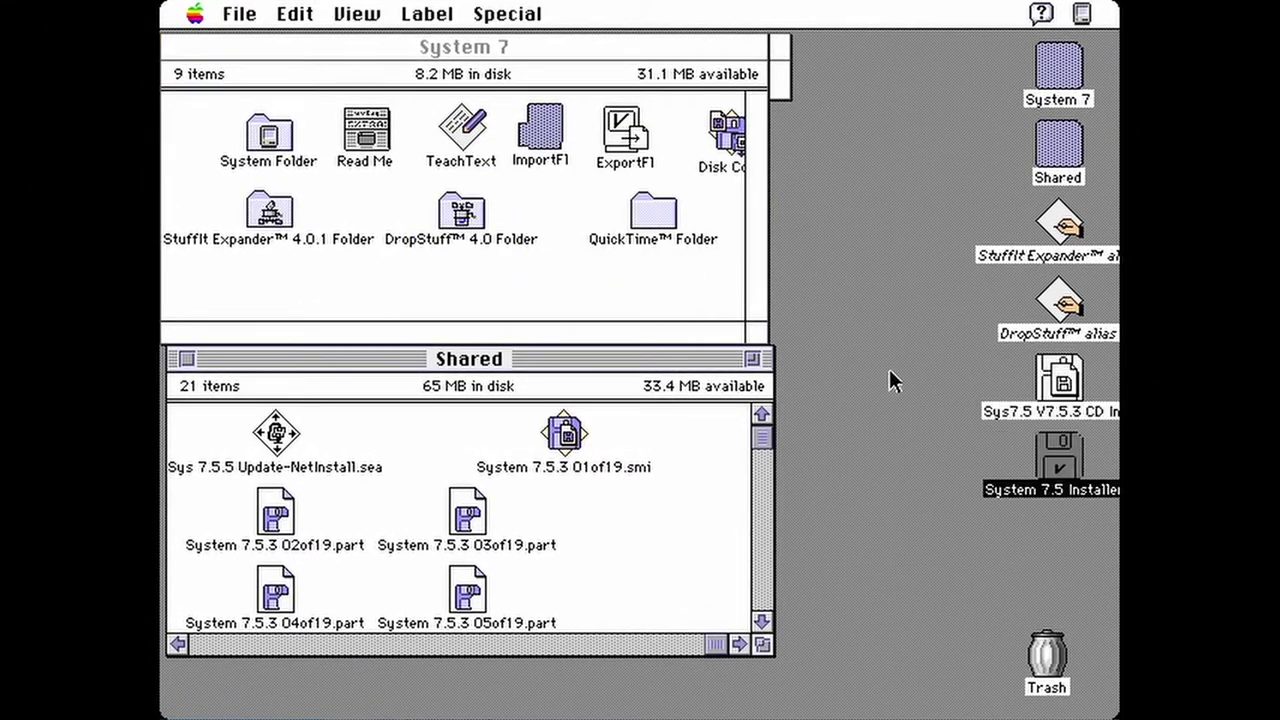
# Step: Open the System 7.5 Installers disk and the mounted Sys7.5 V7.5.3 CD Inst disk
pyautogui.doubleClick(1064, 463)
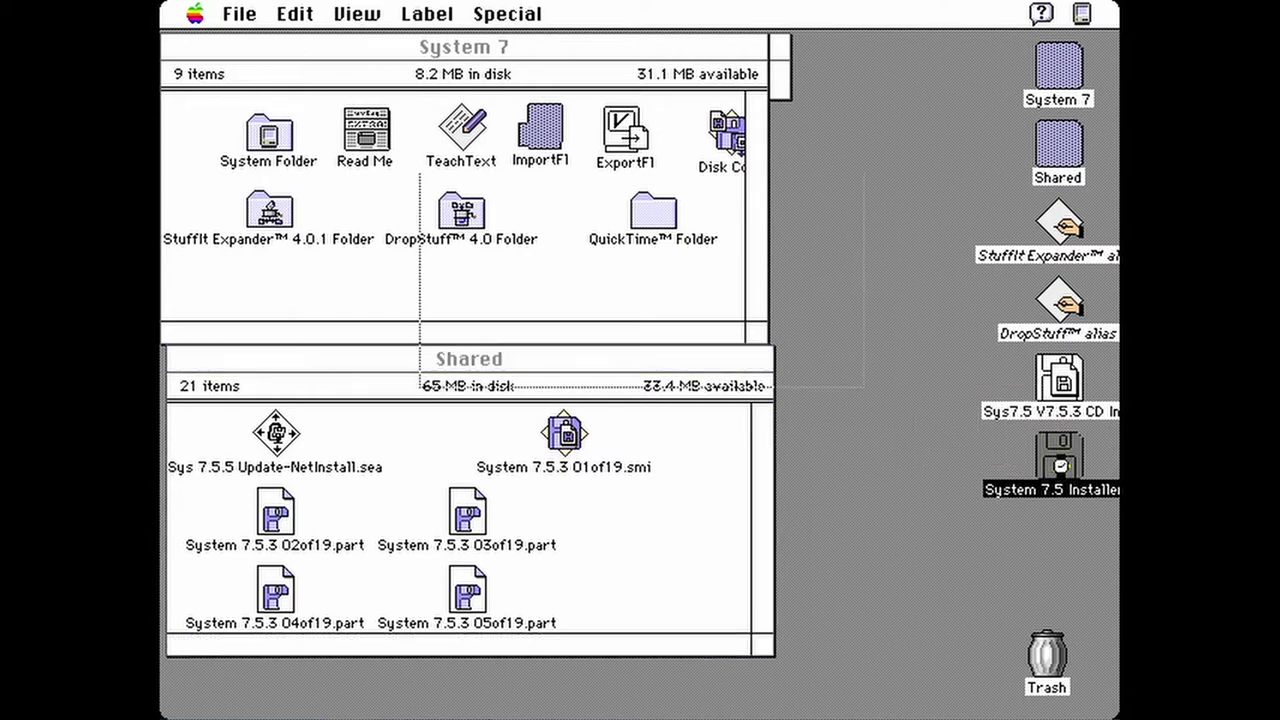
pyautogui.click(1062, 385)
pyautogui.doubleClick(1062, 385)
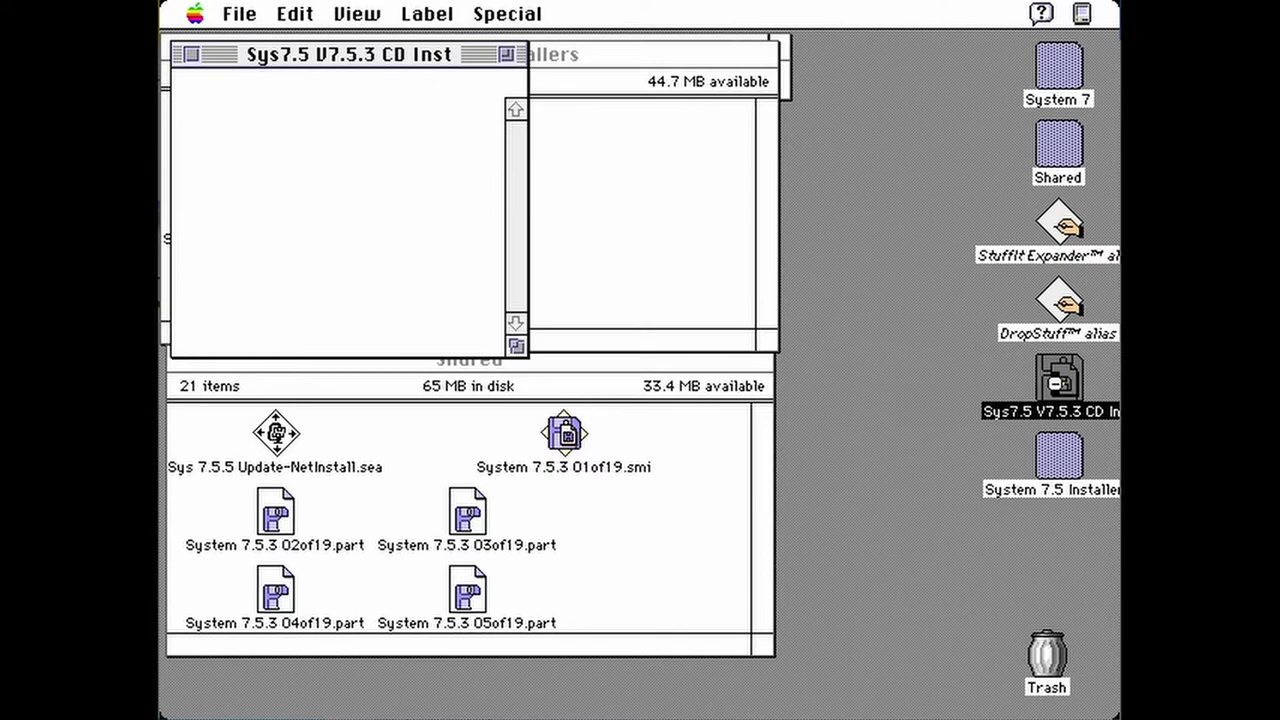
# Step: Copy Installer, Install System Software and the System 7.5.3 Install folder from the CD Inst disk to the System 7.5 Installers disk
pyautogui.moveTo(385, 62); pyautogui.dragTo(897, 313)
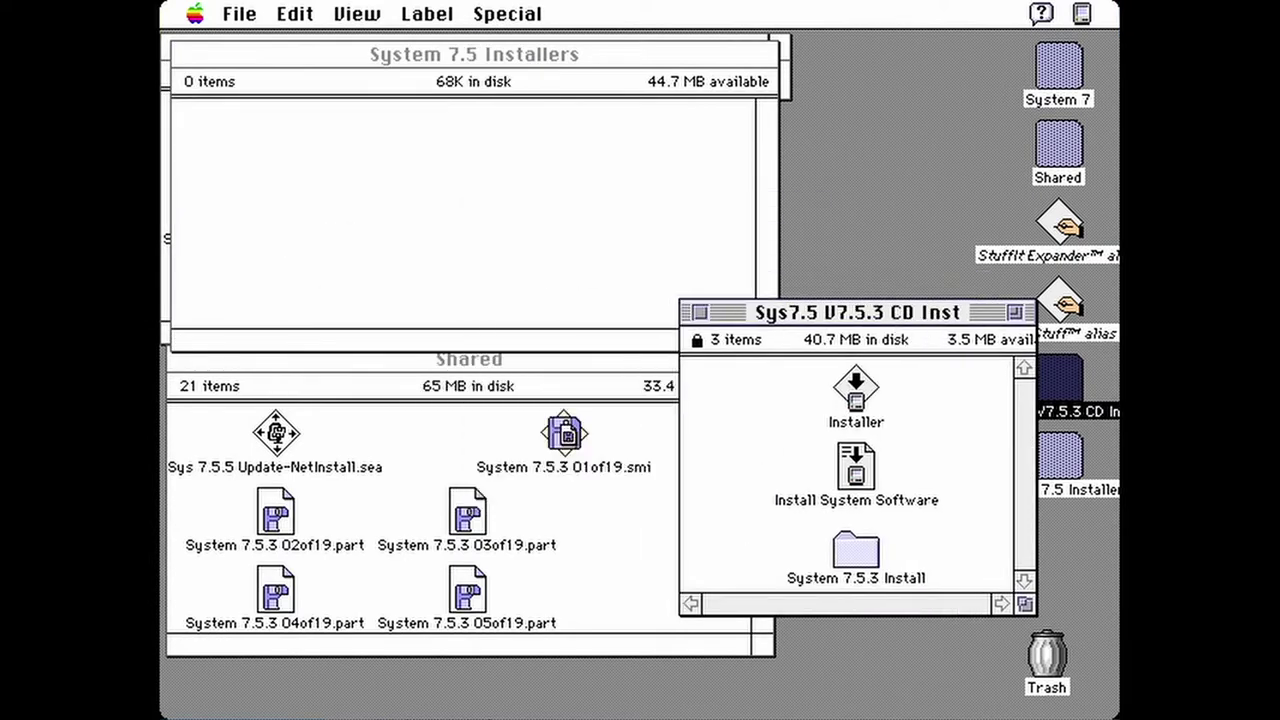
pyautogui.moveTo(788, 368); pyautogui.dragTo(890, 540)
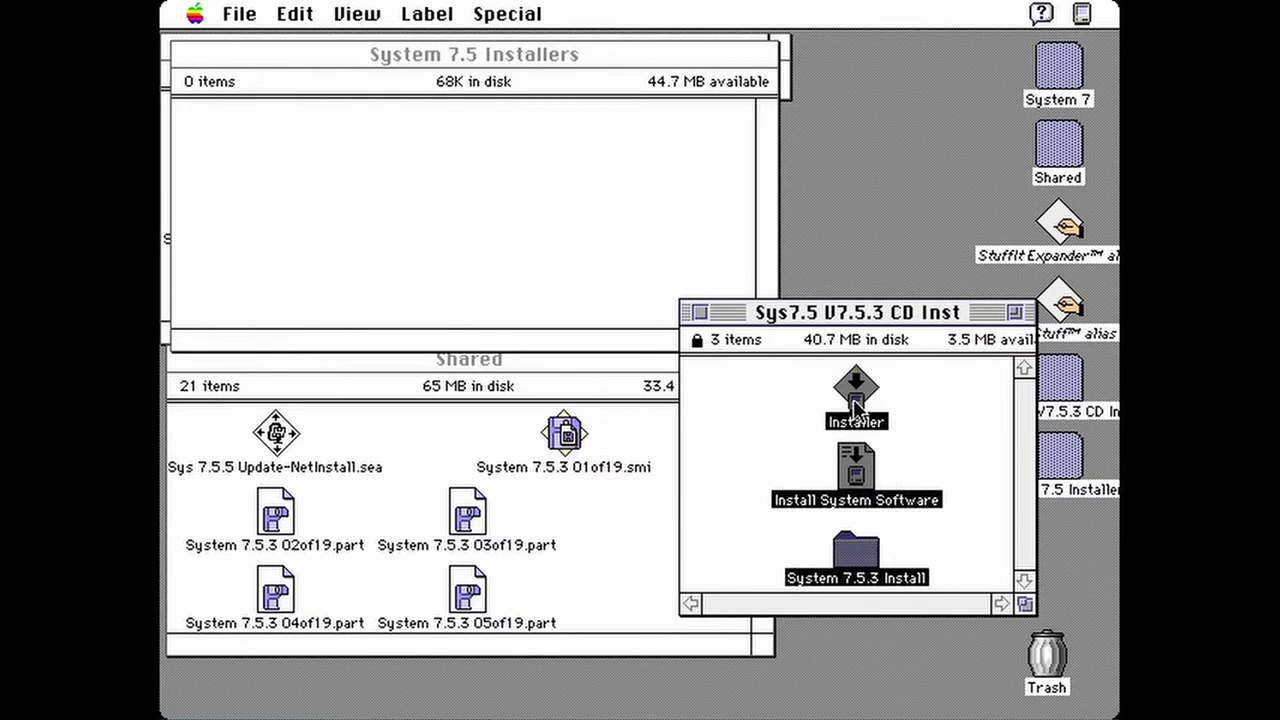
pyautogui.moveTo(855, 400); pyautogui.dragTo(748, 340)
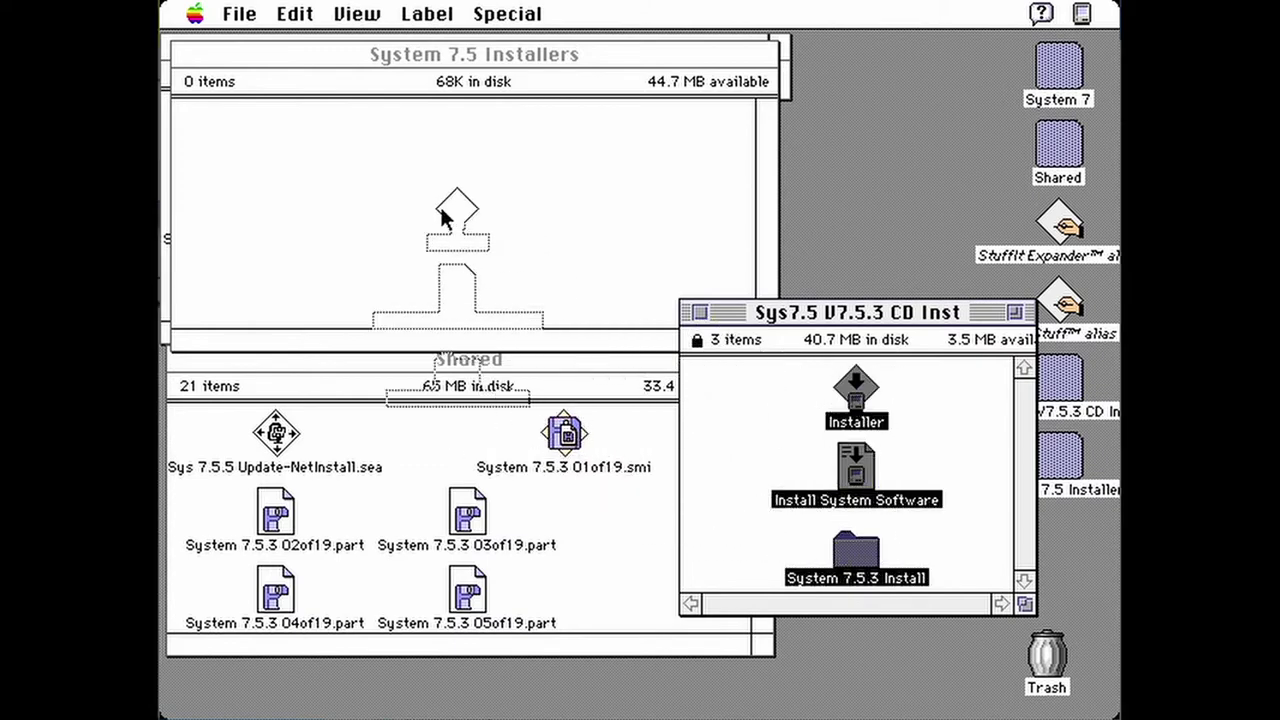
pyautogui.moveTo(445, 218); pyautogui.dragTo(257, 134)
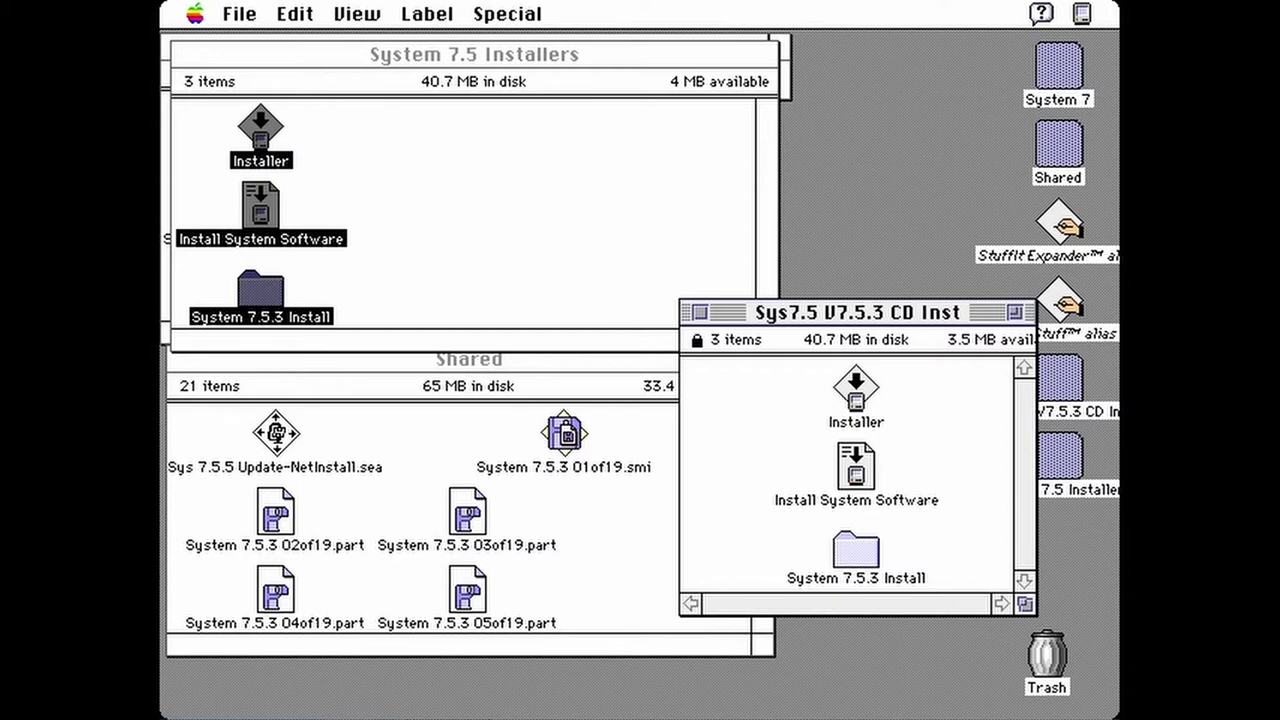
pyautogui.click(697, 312)
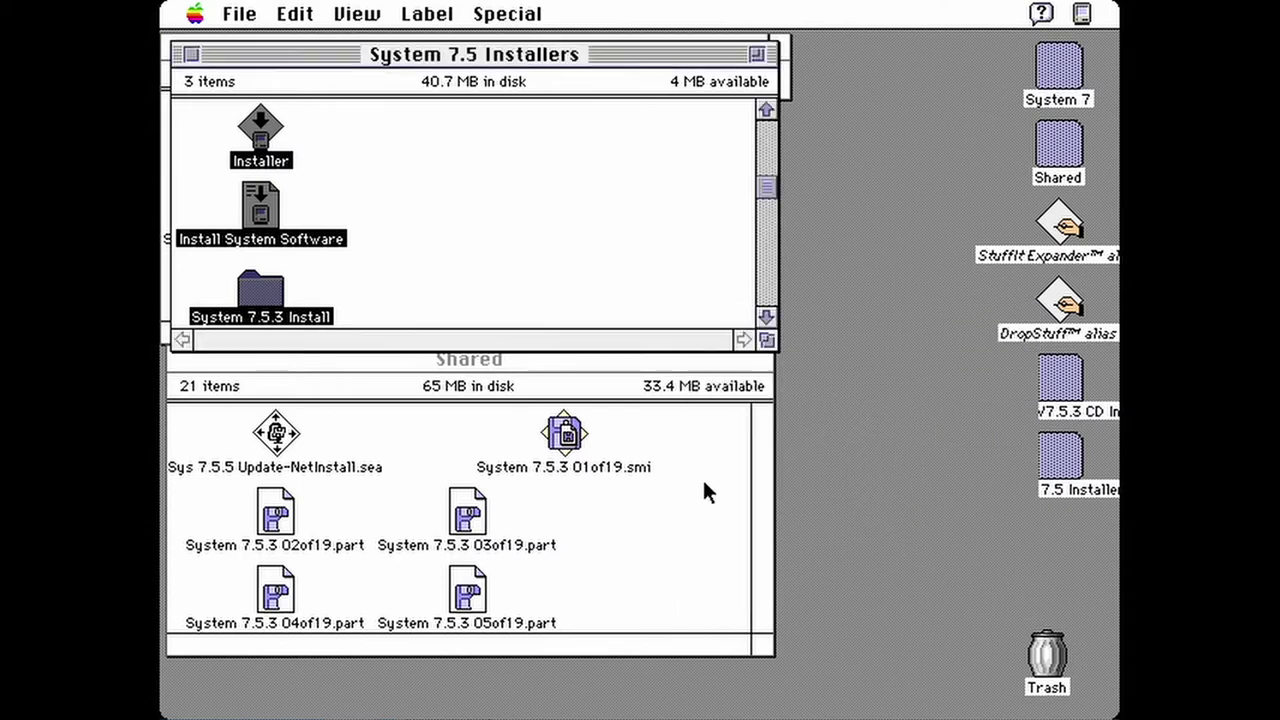
# Step: Copy the System 7.5.5 Update Net Install folder from Shared to the System 7.5 Installers disk, and shrink that disk's window
pyautogui.click(720, 452)
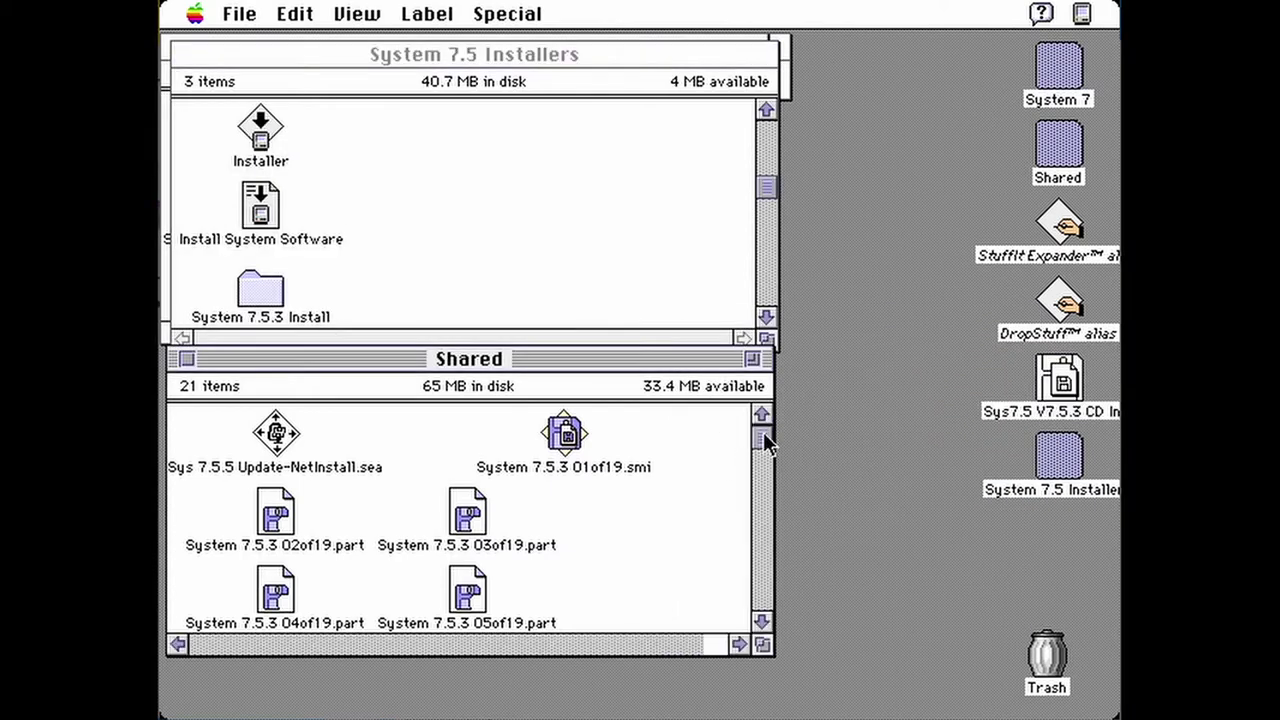
pyautogui.click(753, 580)
pyautogui.click(752, 577)
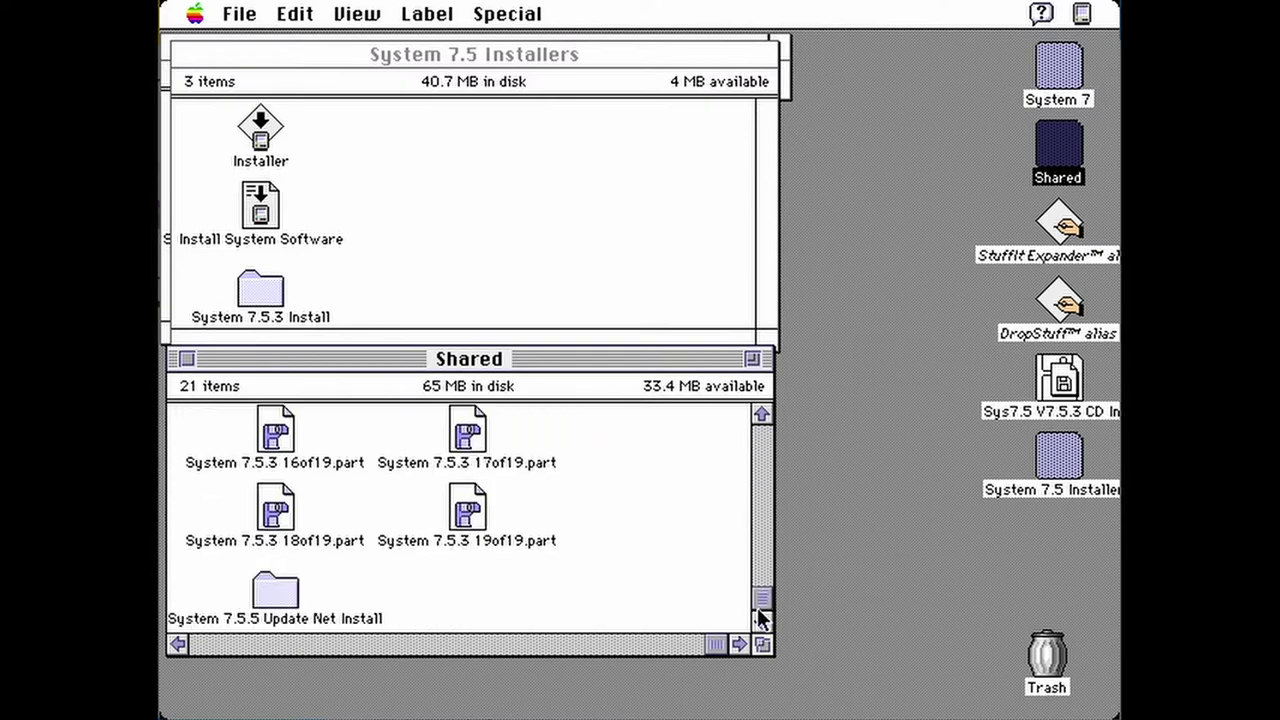
pyautogui.click(287, 595)
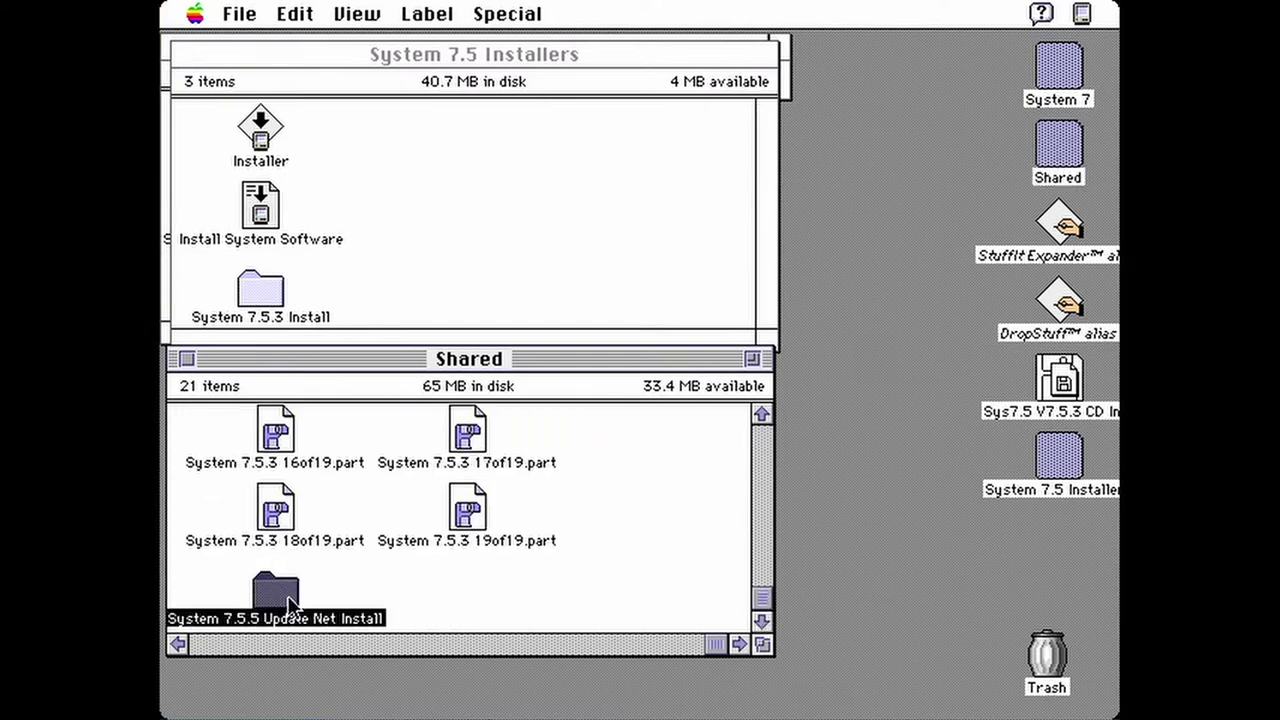
pyautogui.moveTo(287, 595); pyautogui.dragTo(436, 129)
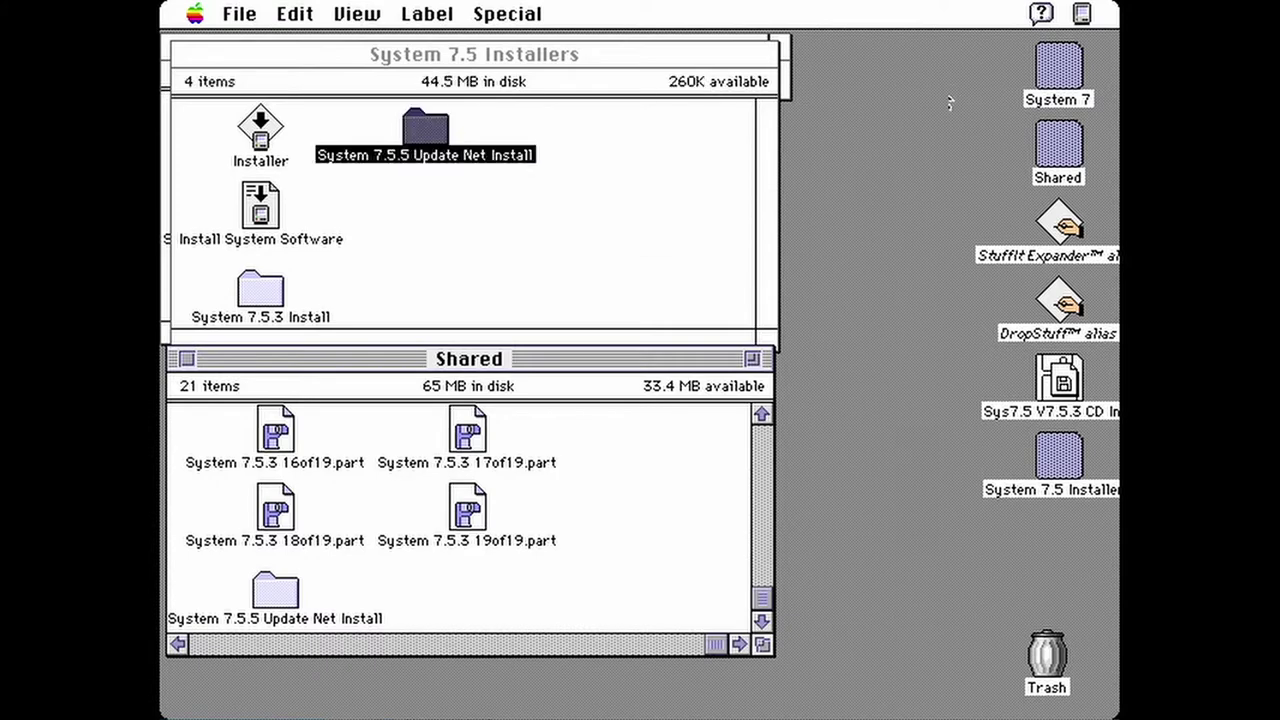
pyautogui.click(663, 206)
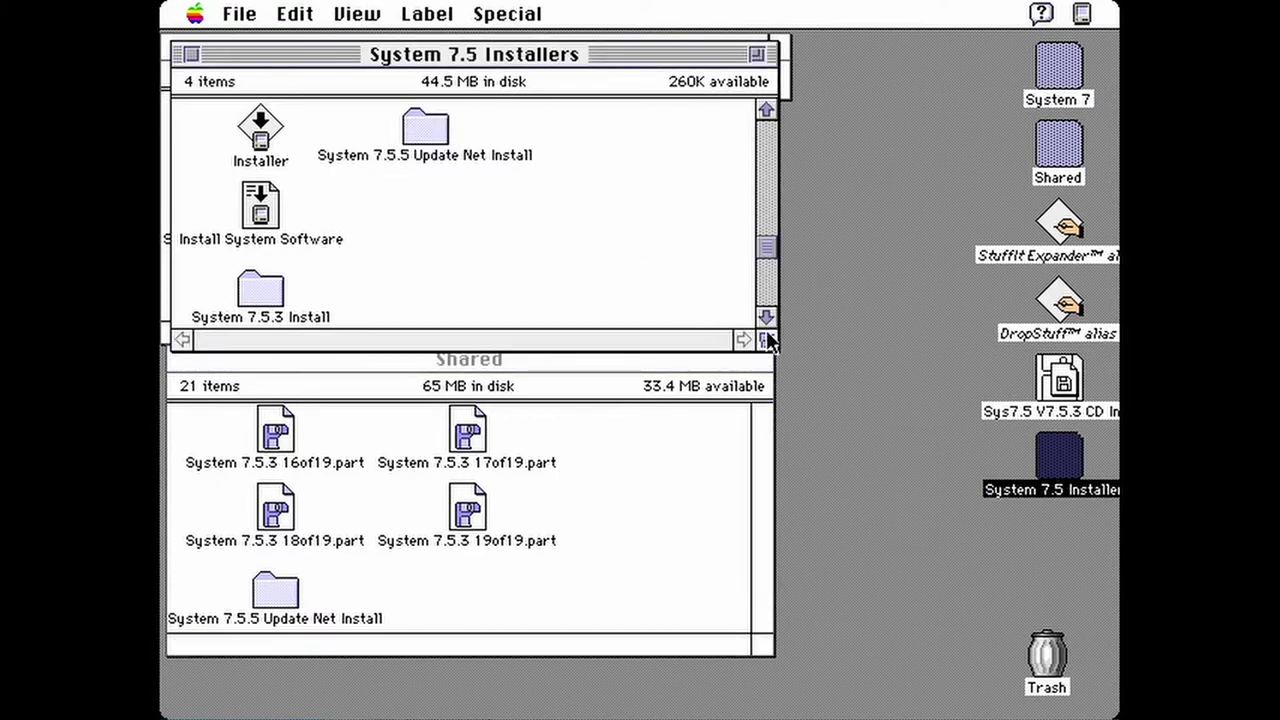
pyautogui.moveTo(766, 340); pyautogui.dragTo(489, 154)
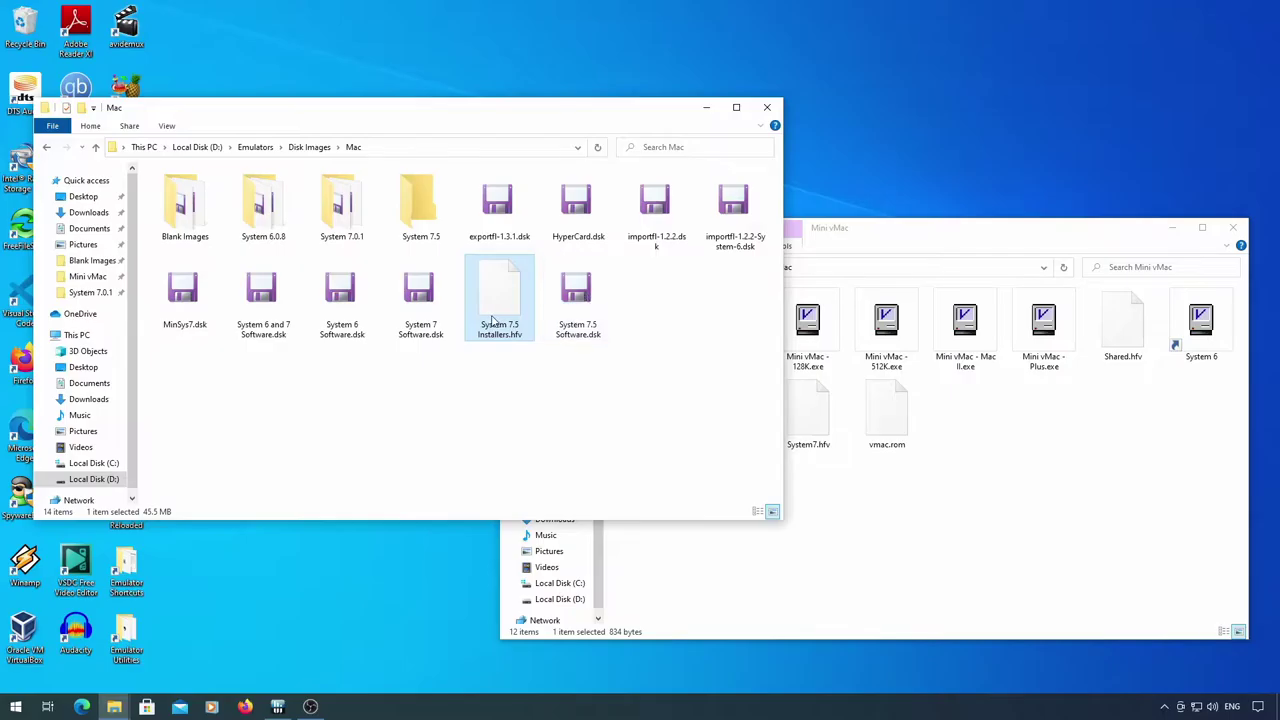
# Step: Move System 7.5 Installers.hfv into the System 7.5 folder in Windows, and launch BasiliskIIGUI.exe from the BasiliskII-7.5 folder
pyautogui.moveTo(499, 296); pyautogui.dragTo(432, 235)
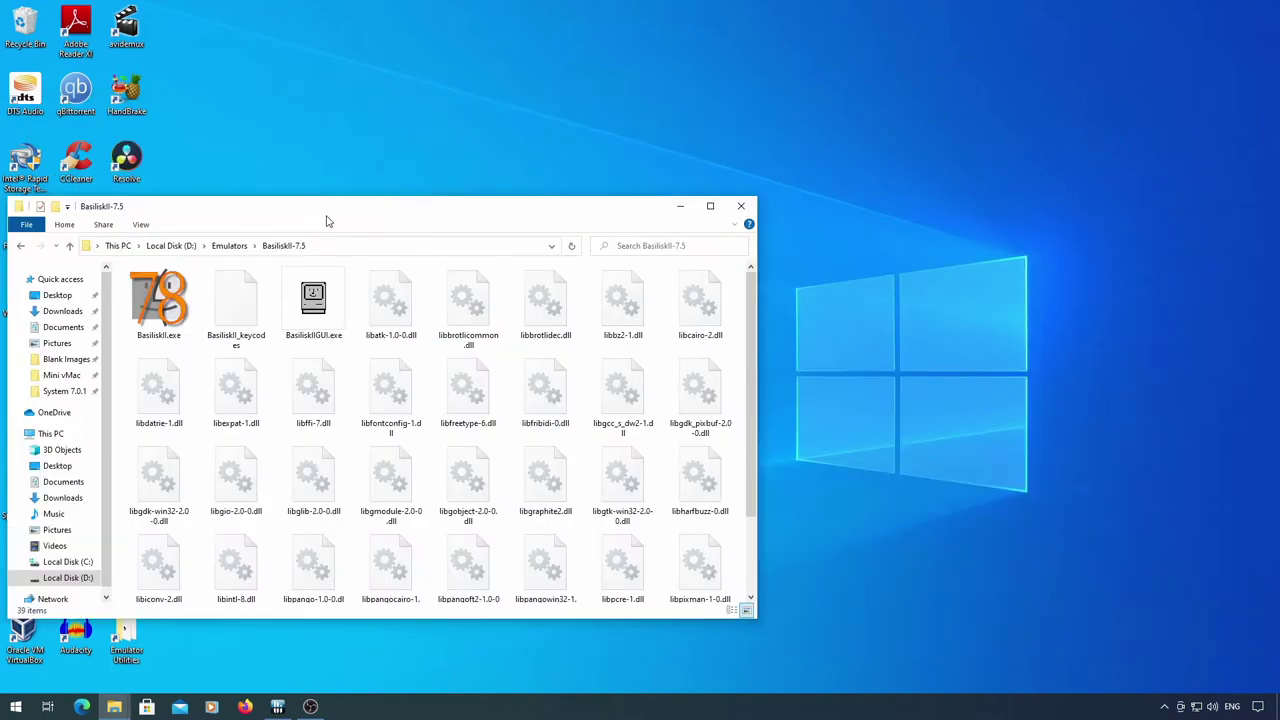
pyautogui.doubleClick(313, 297)
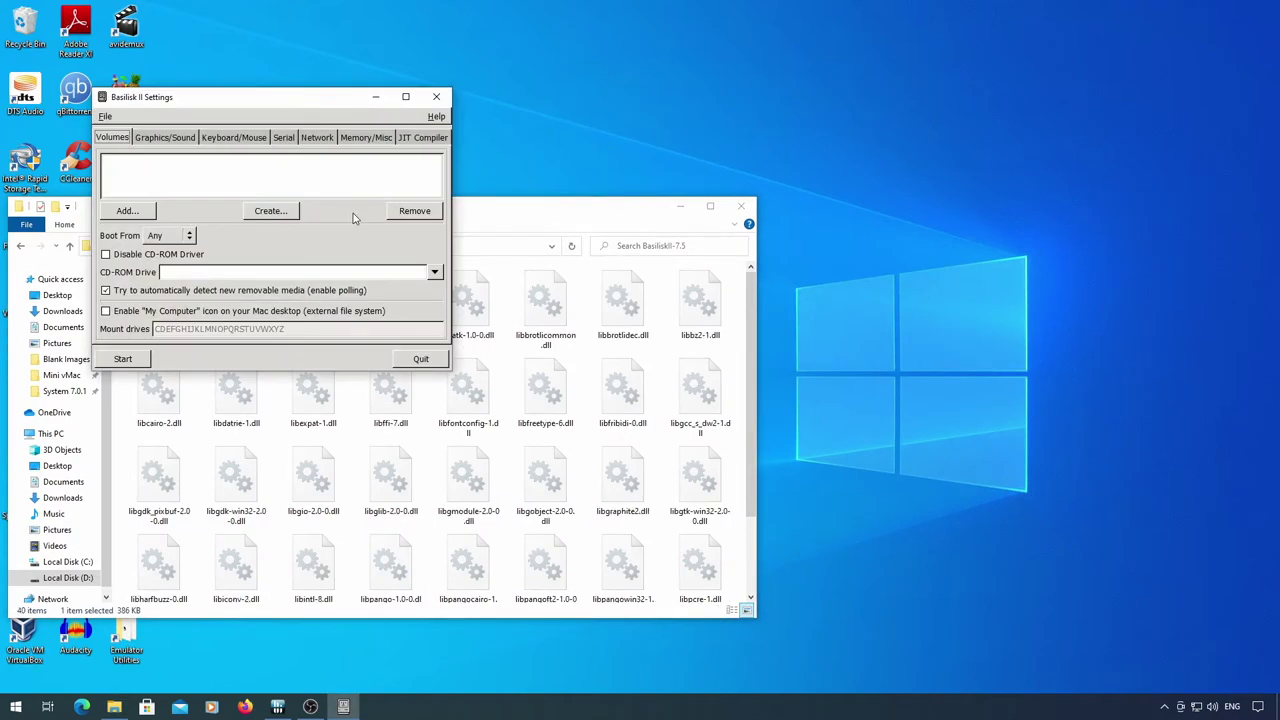
# Step: Add MinSys7.dsk from the Mac disk images folder as a volume
pyautogui.click(125, 211)
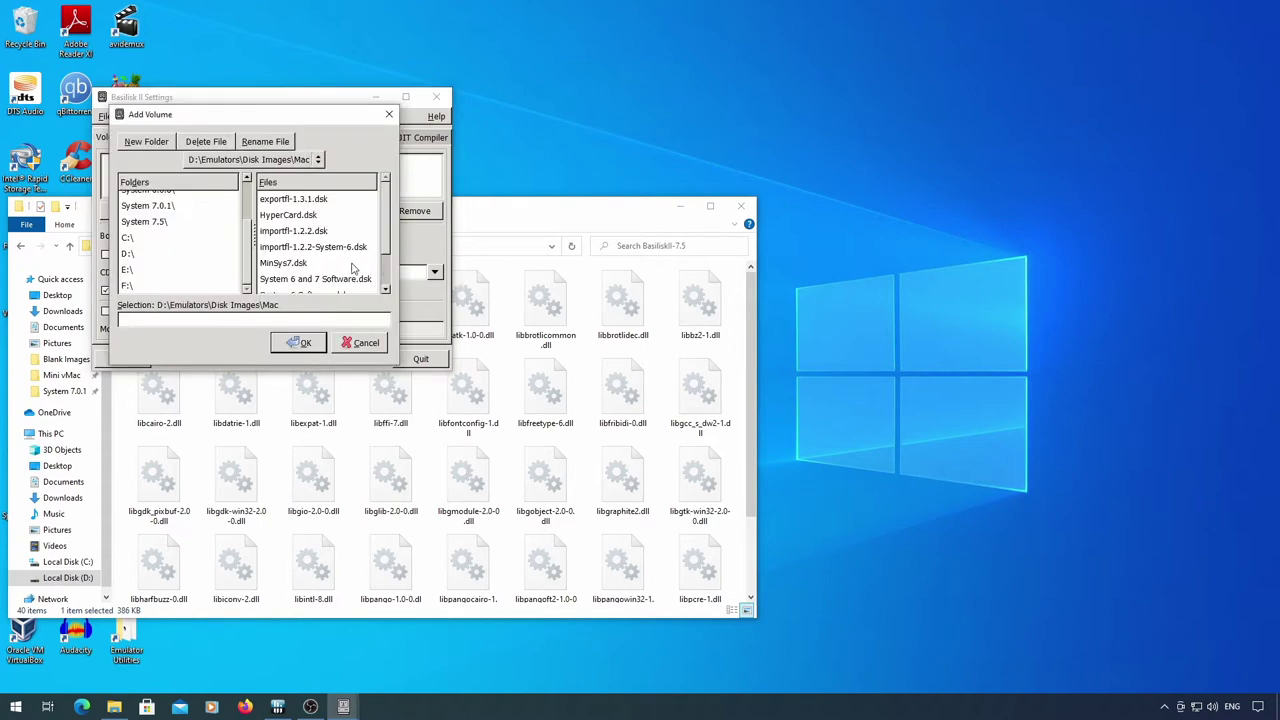
pyautogui.click(351, 264)
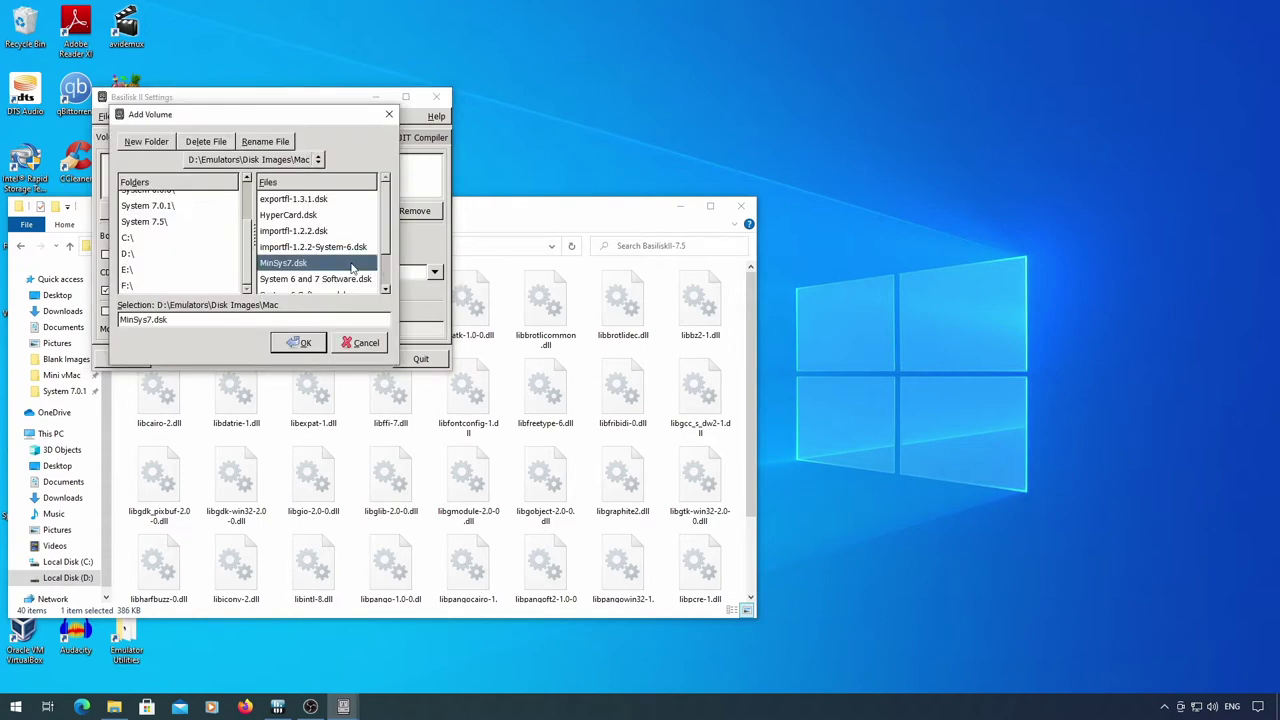
pyautogui.click(300, 343)
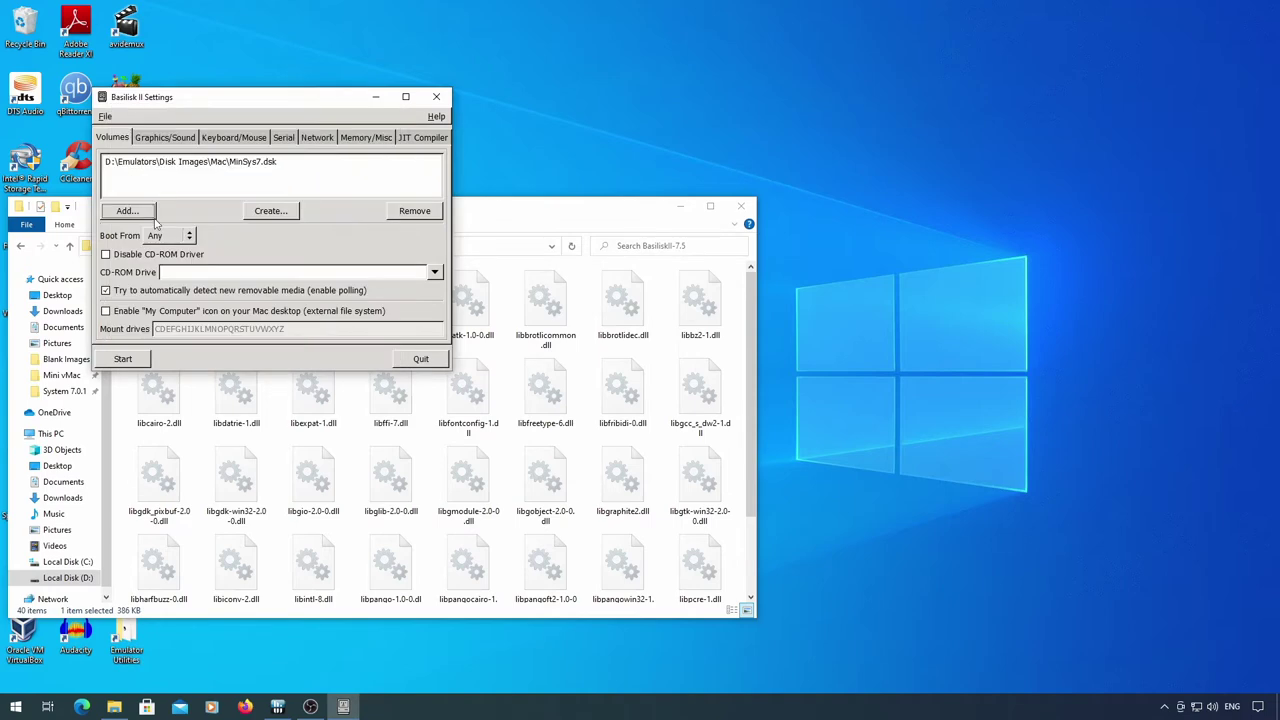
# Step: Create a 300 MB hardfile named System7.5.hfv in the Mac disk images folder
pyautogui.click(256, 213)
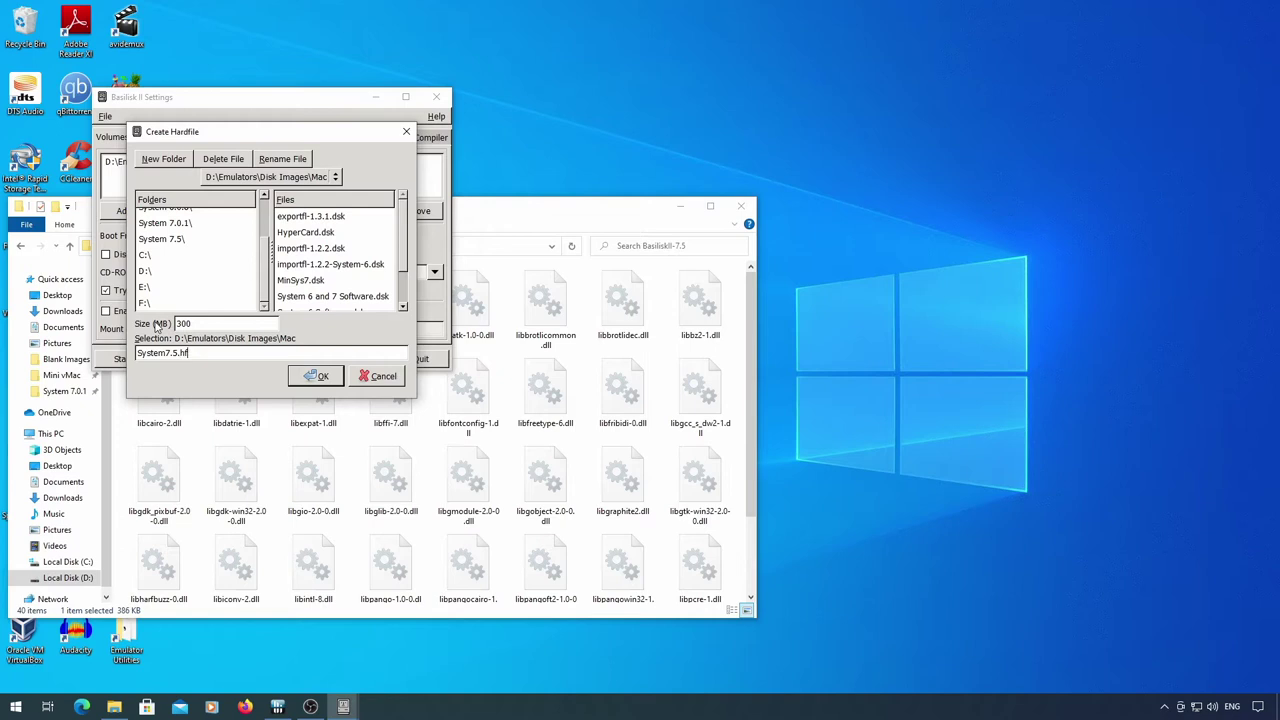
pyautogui.write('v')
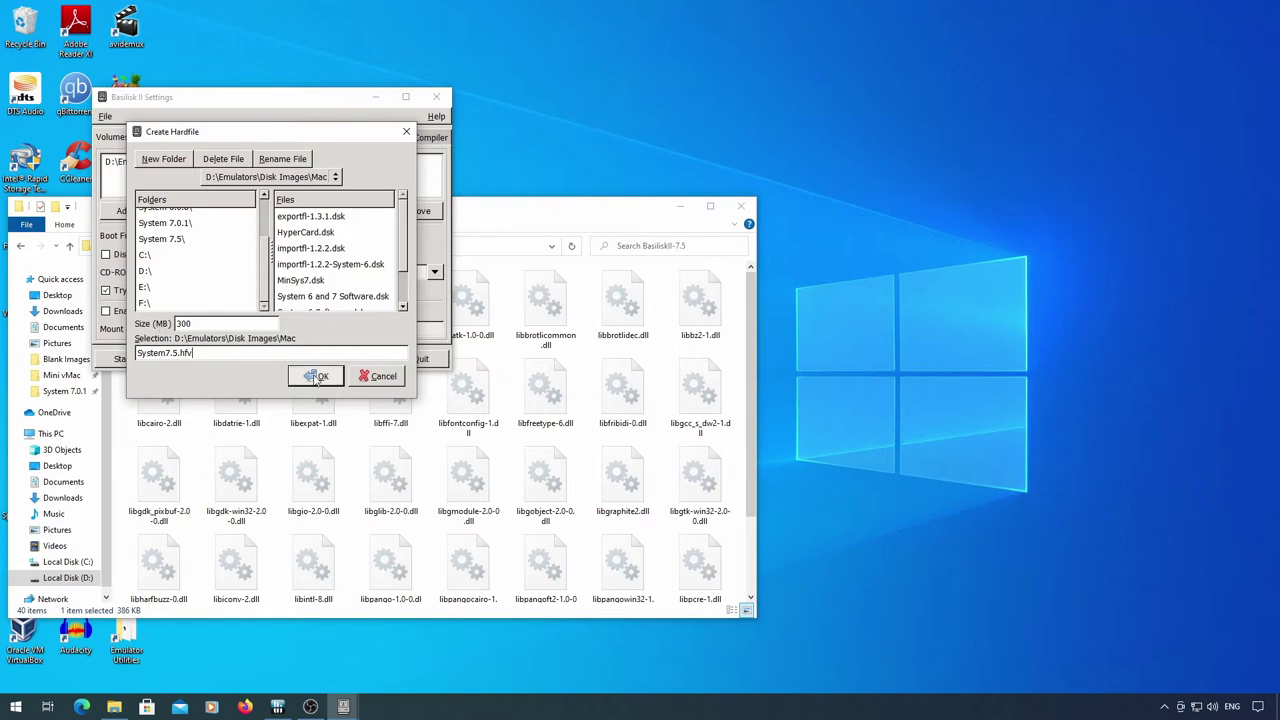
pyautogui.click(316, 377)
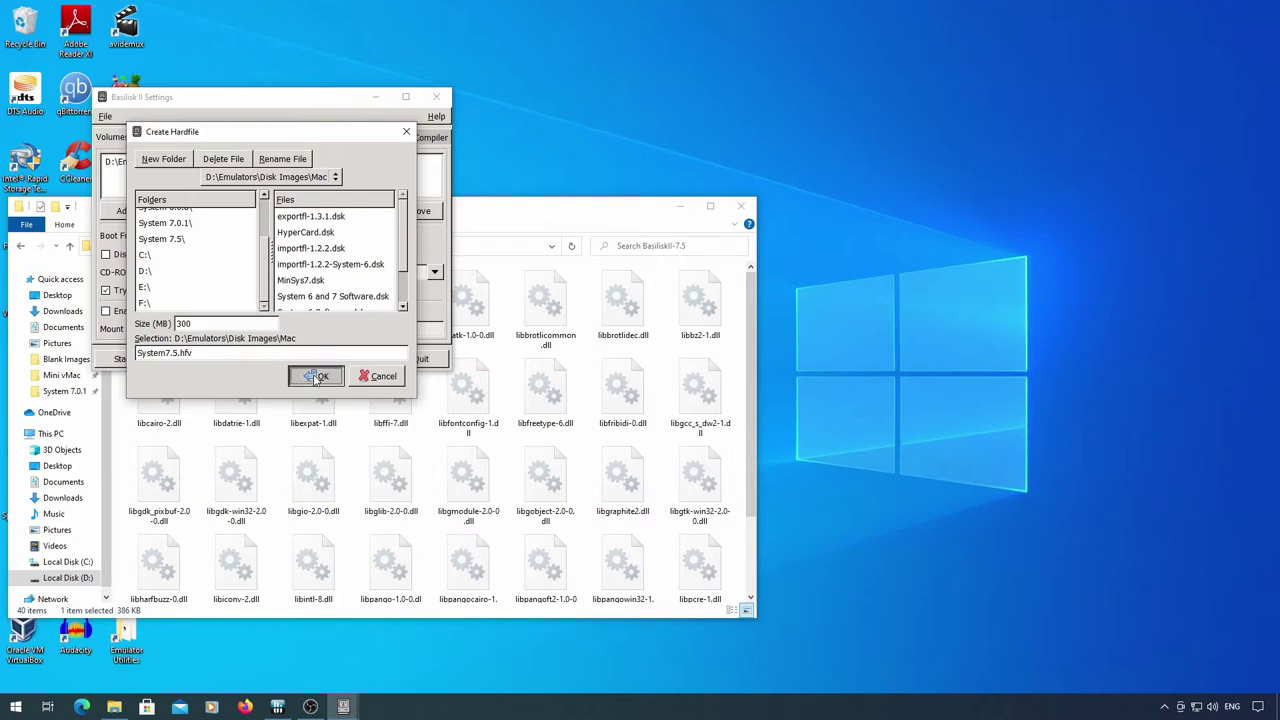
# Step: Add System 7.5 Installers.hfv from the System 7.5 subfolder as another volume
pyautogui.click(127, 210)
pyautogui.doubleClick(232, 260)
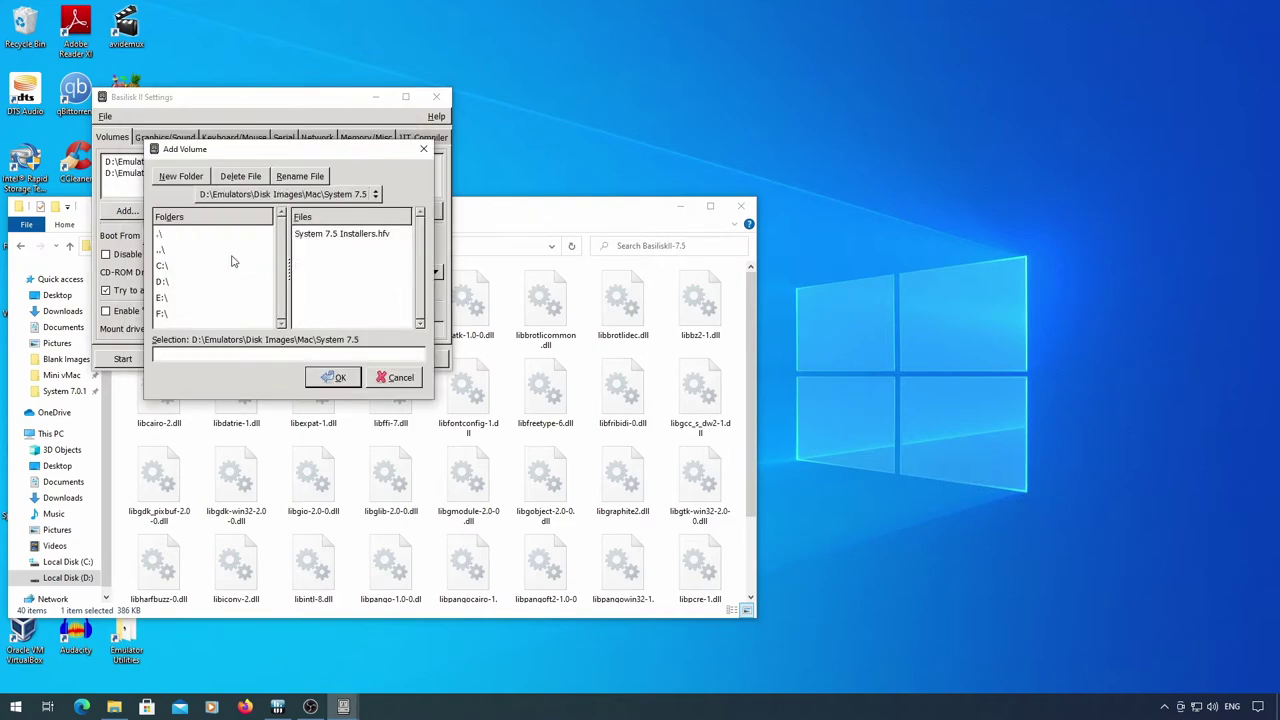
pyautogui.click(338, 234)
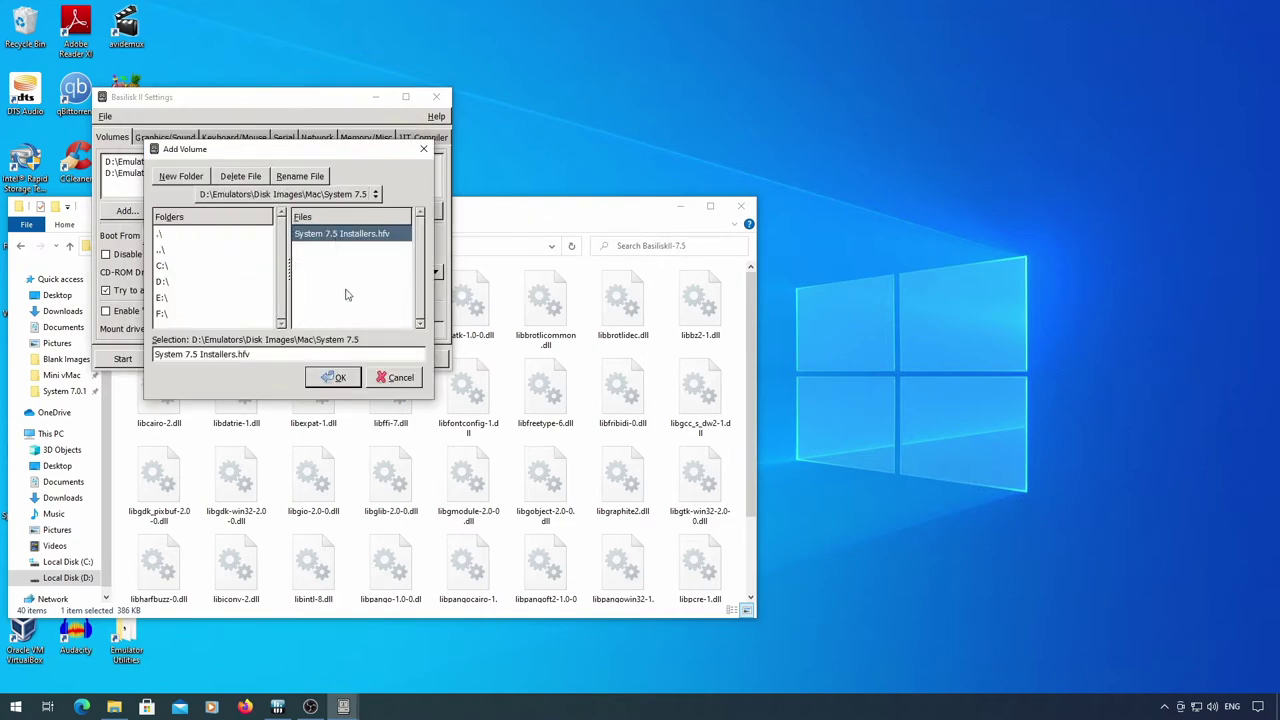
pyautogui.click(336, 378)
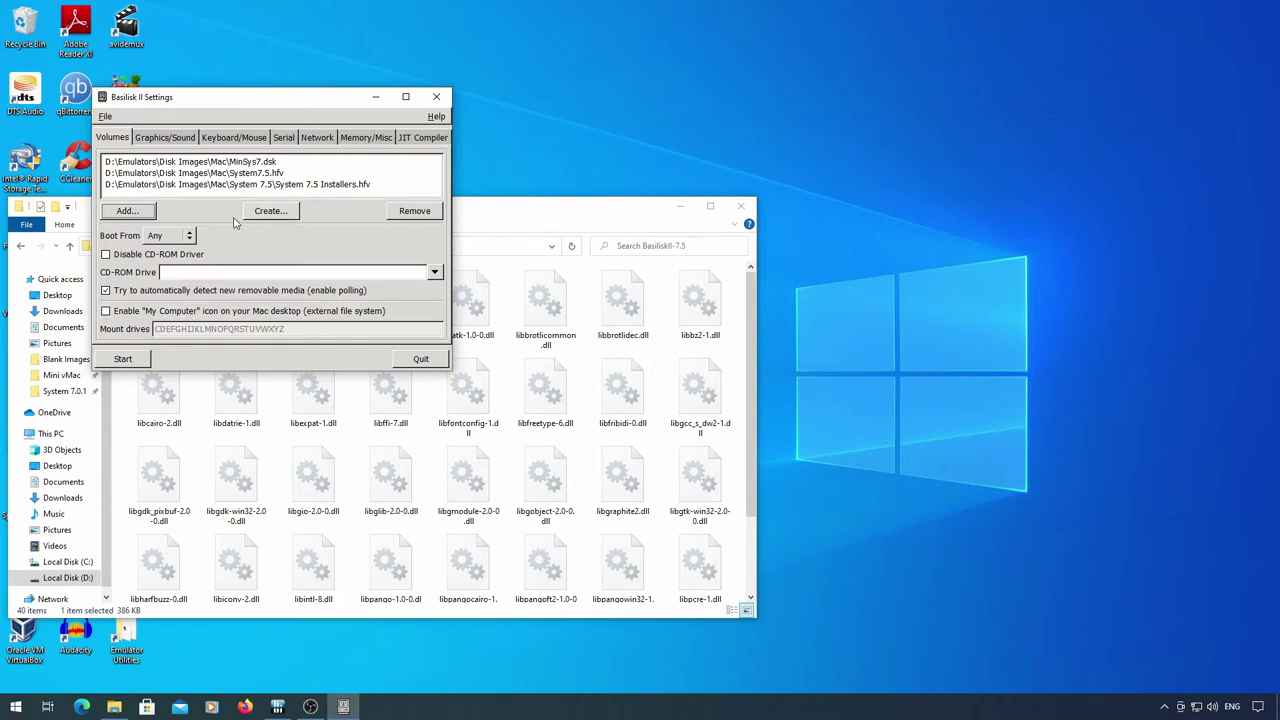
# Step: Set the window refresh rate to Dynamic and the display width to 1024, and choose a larger preset height
pyautogui.click(175, 141)
pyautogui.click(238, 187)
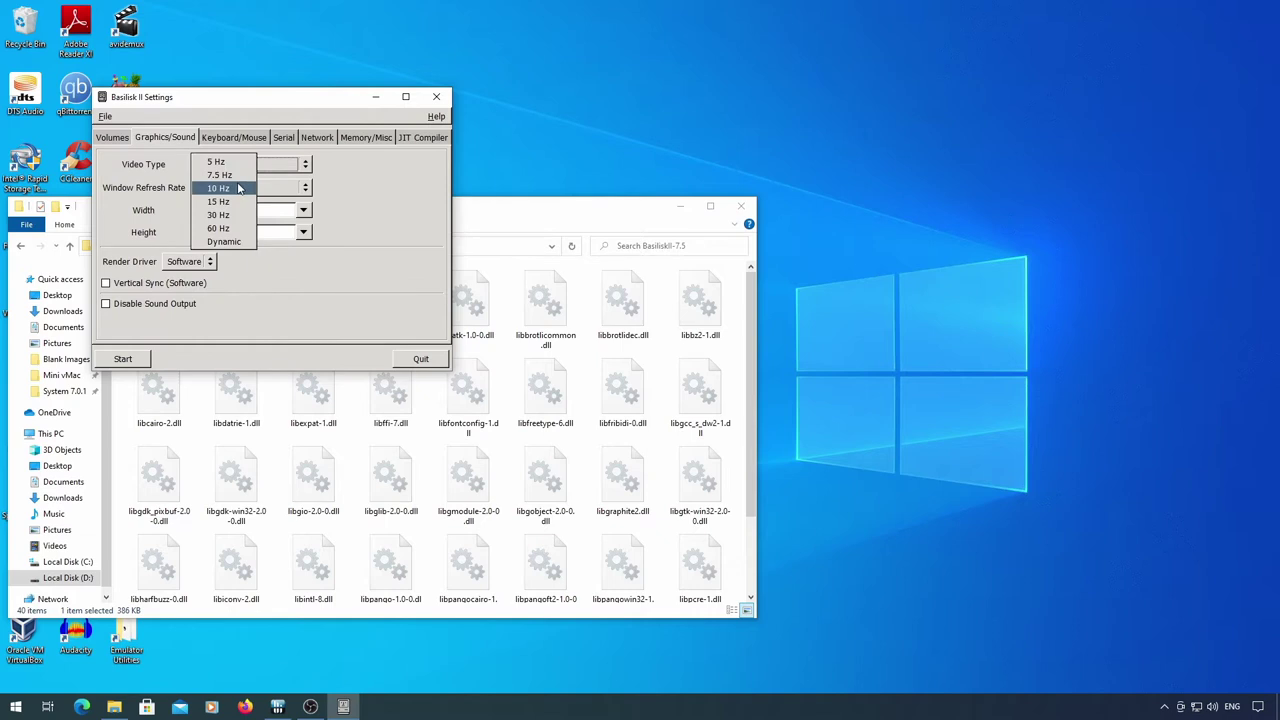
pyautogui.click(249, 241)
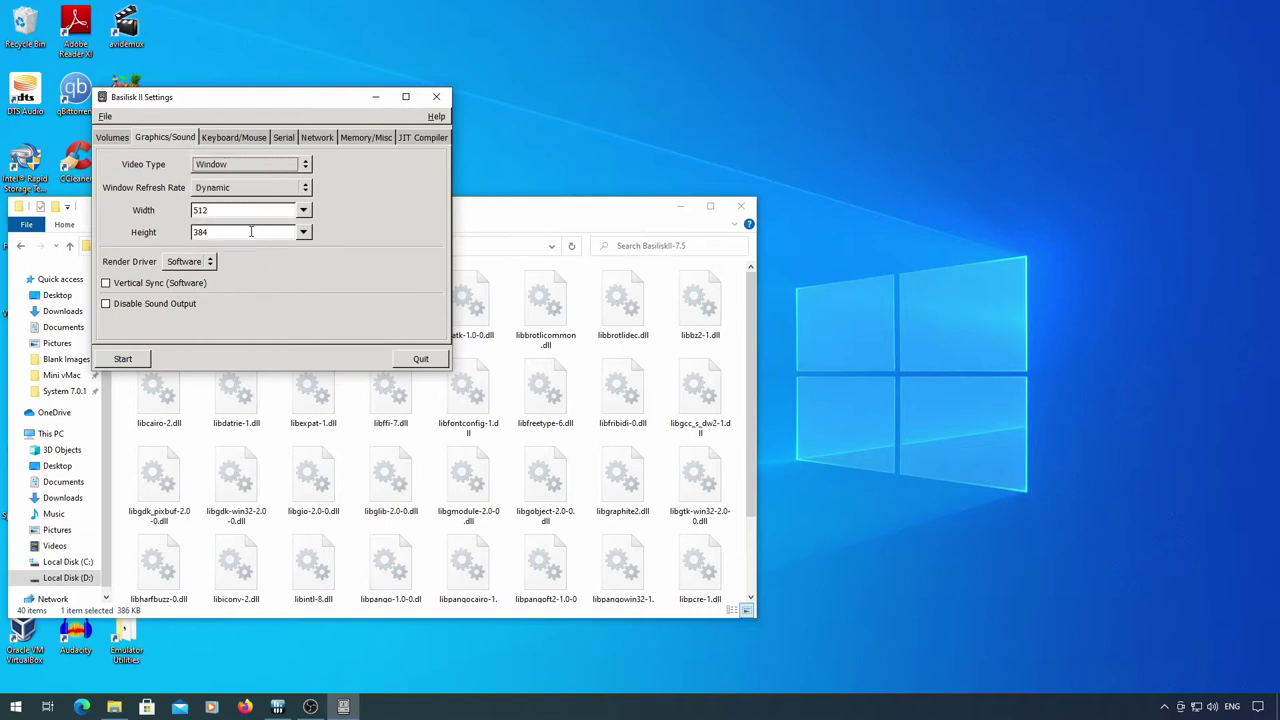
pyautogui.click(303, 210)
pyautogui.click(248, 267)
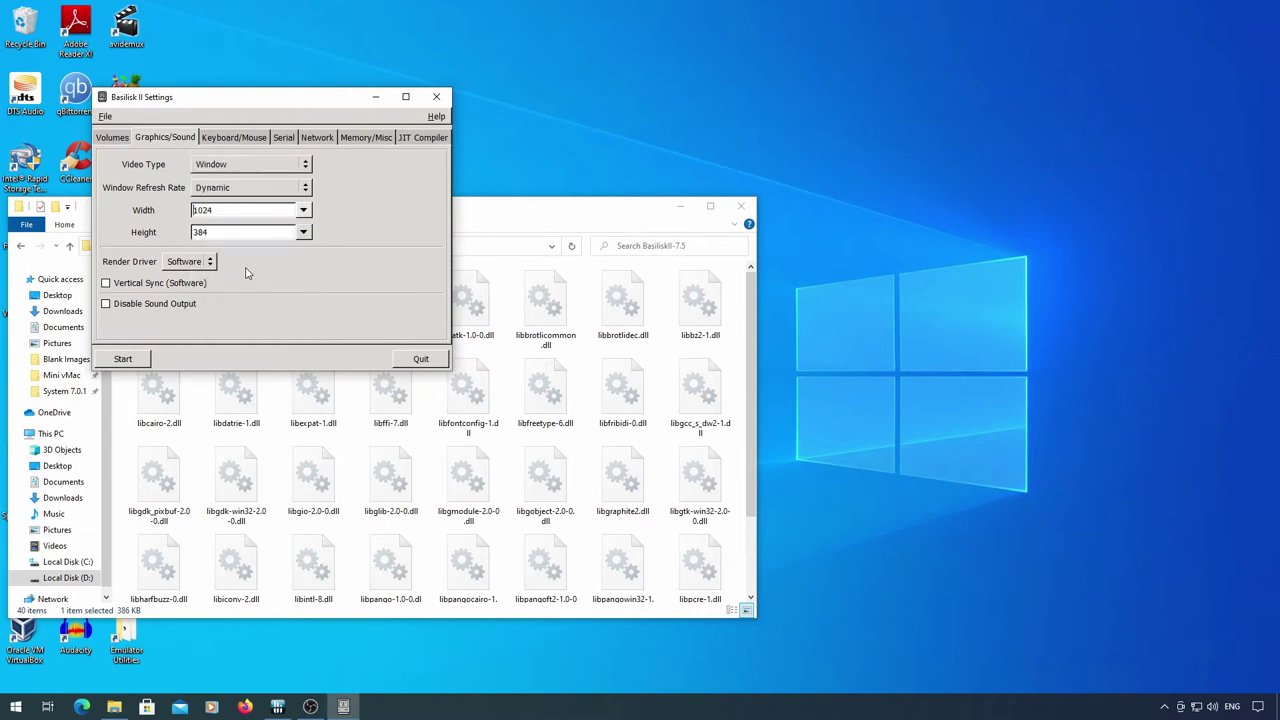
pyautogui.click(303, 232)
pyautogui.click(243, 290)
# Step: Set the MacOS RAM size to 32 MB
pyautogui.click(352, 137)
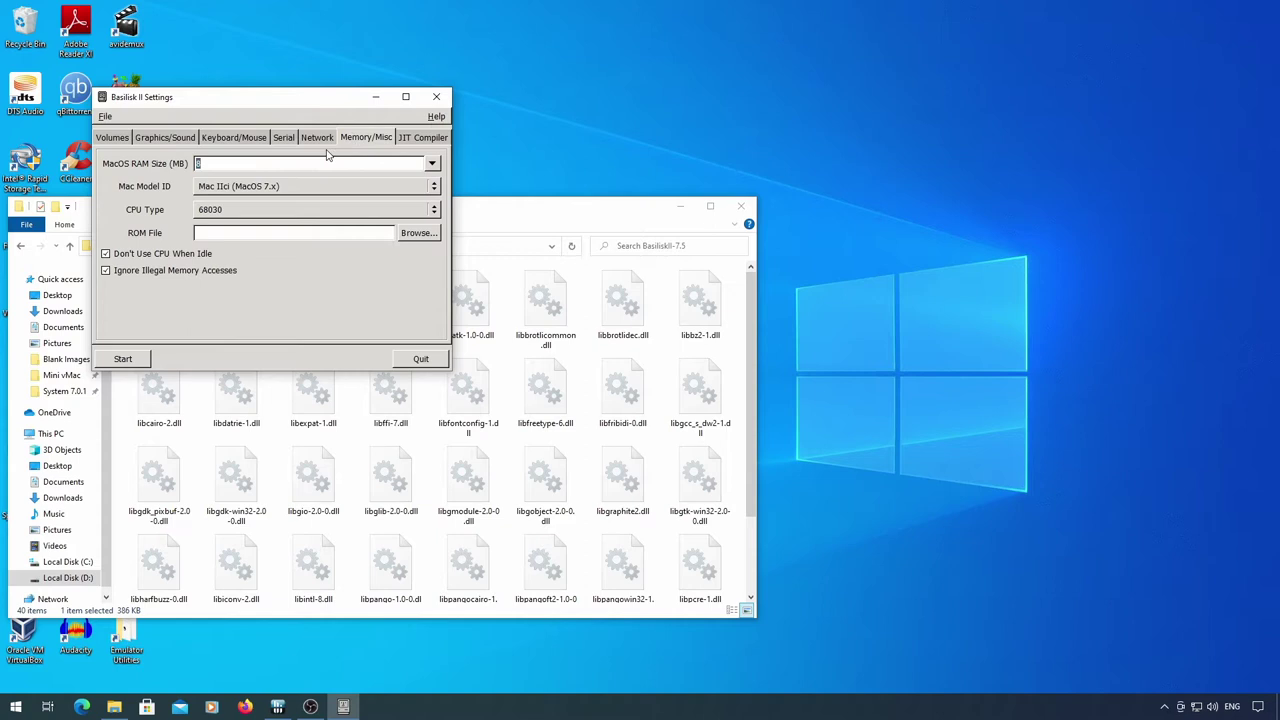
pyautogui.click(323, 155)
pyautogui.write('32')
# Step: Choose Quadra.rom from the BasiliskII-7.5 folder as the ROM file
pyautogui.click(405, 234)
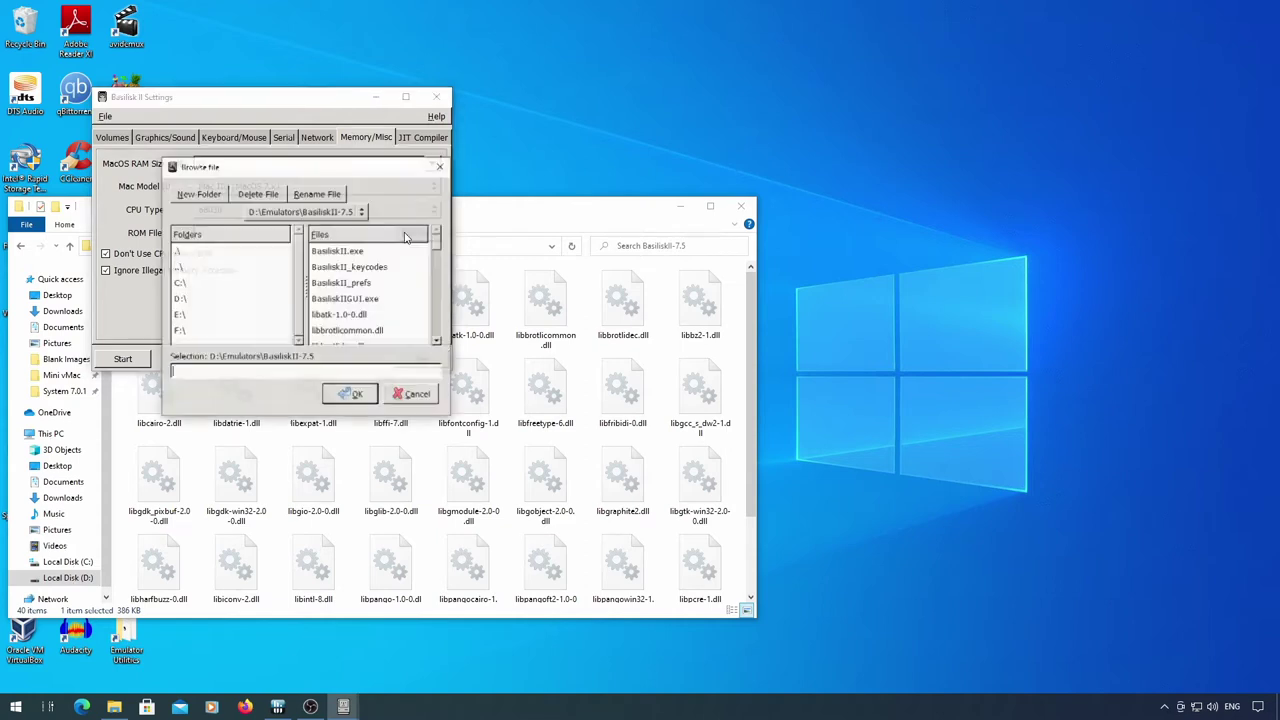
pyautogui.click(343, 213)
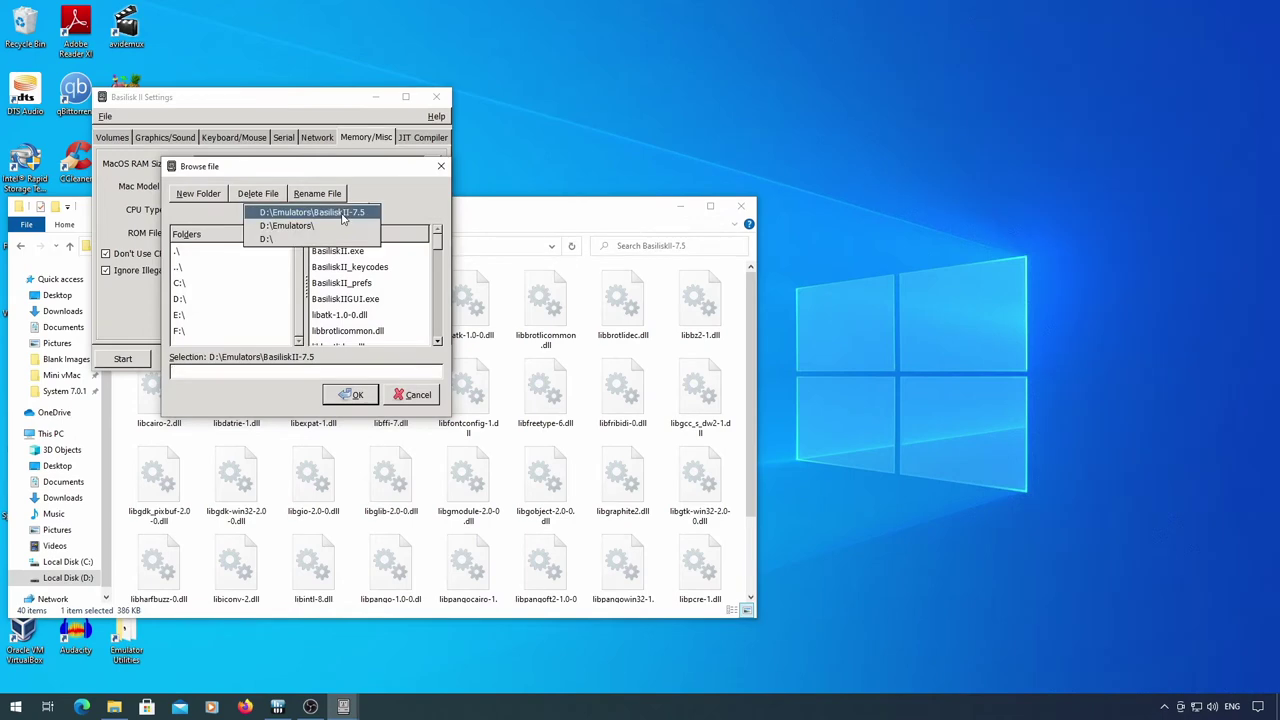
pyautogui.click(343, 213)
pyautogui.moveTo(436, 248); pyautogui.dragTo(436, 335)
pyautogui.click(405, 306)
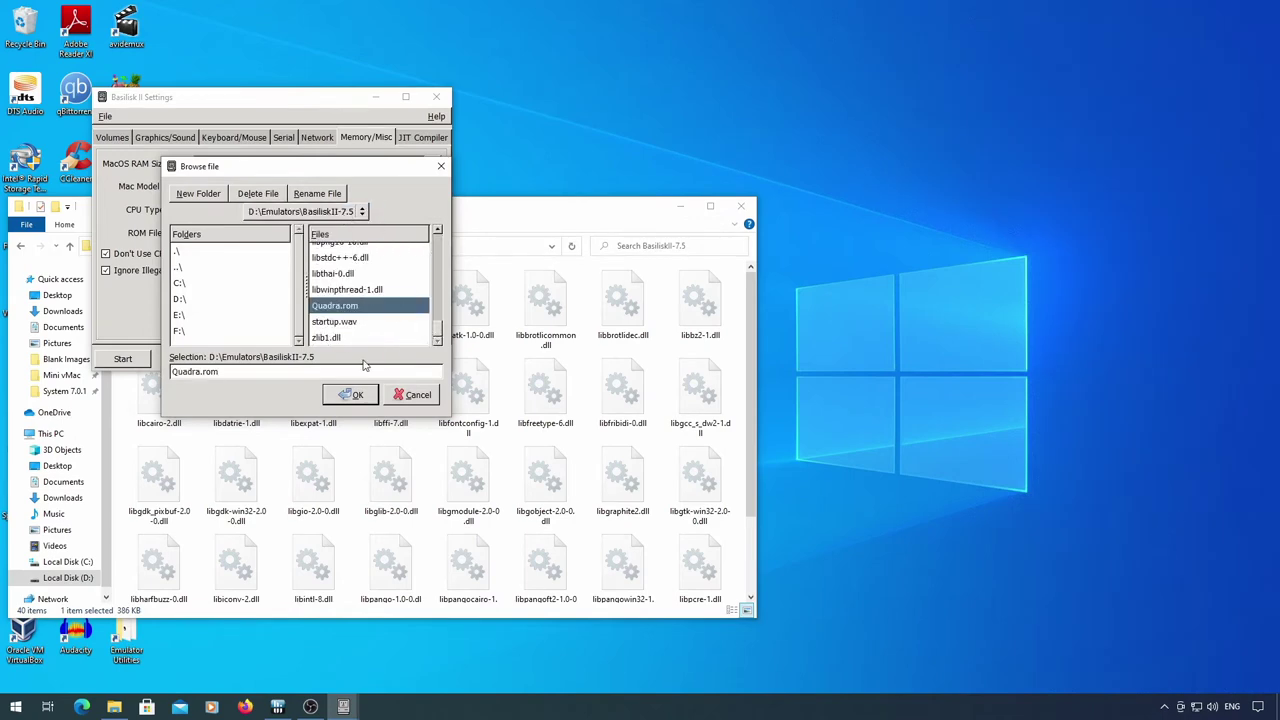
pyautogui.click(350, 394)
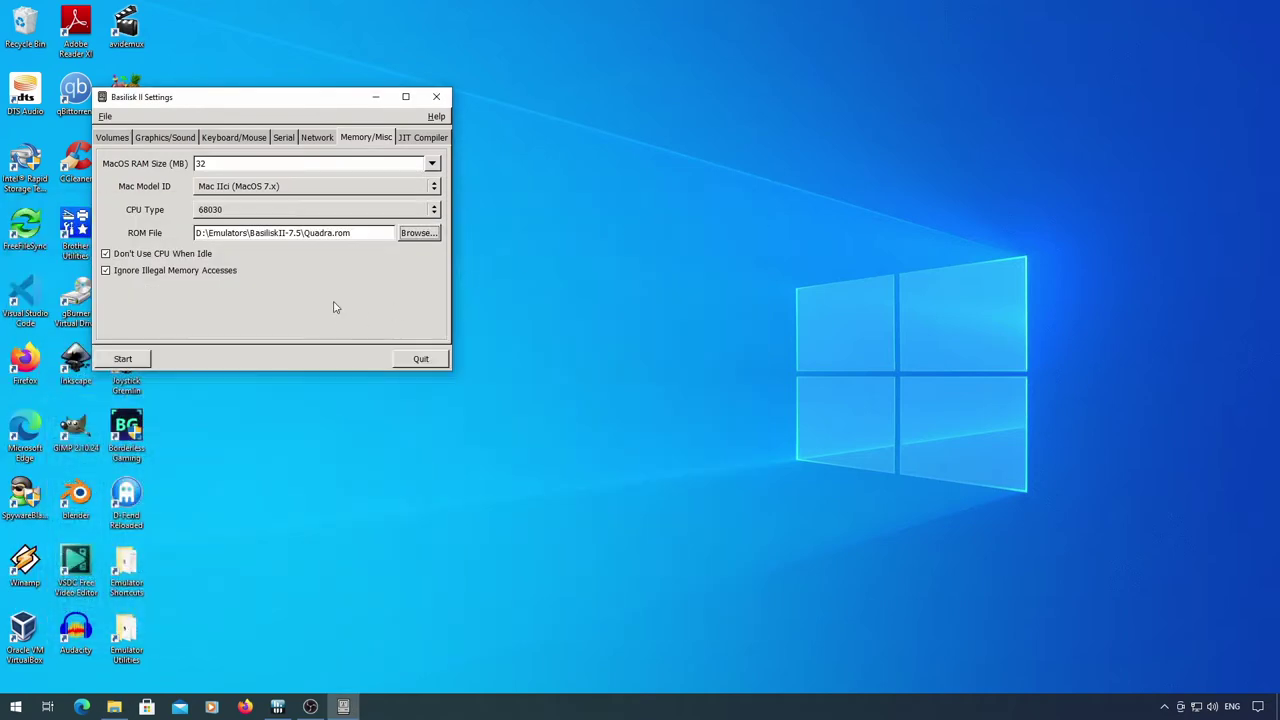
# Step: Start the emulated Mac, dismiss the AppleTalk alert, and initialize the blank disk with the name "System 7.5"
pyautogui.click(124, 359)
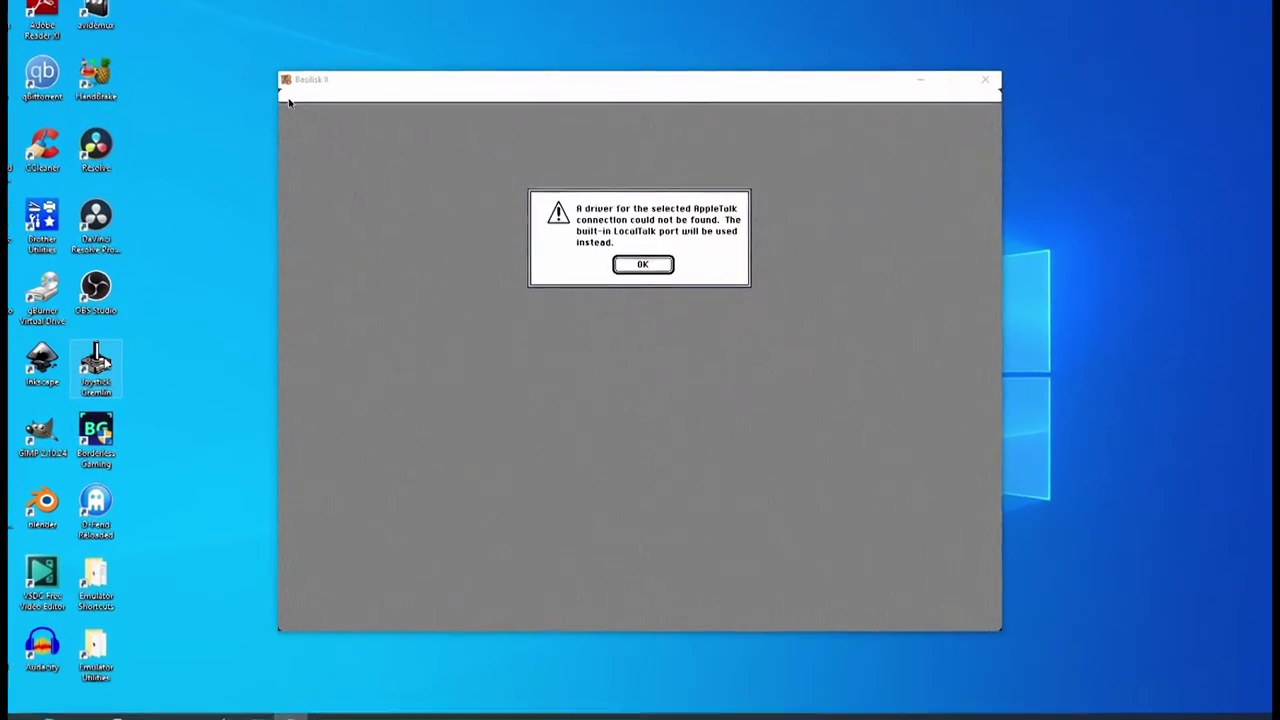
pyautogui.click(660, 258)
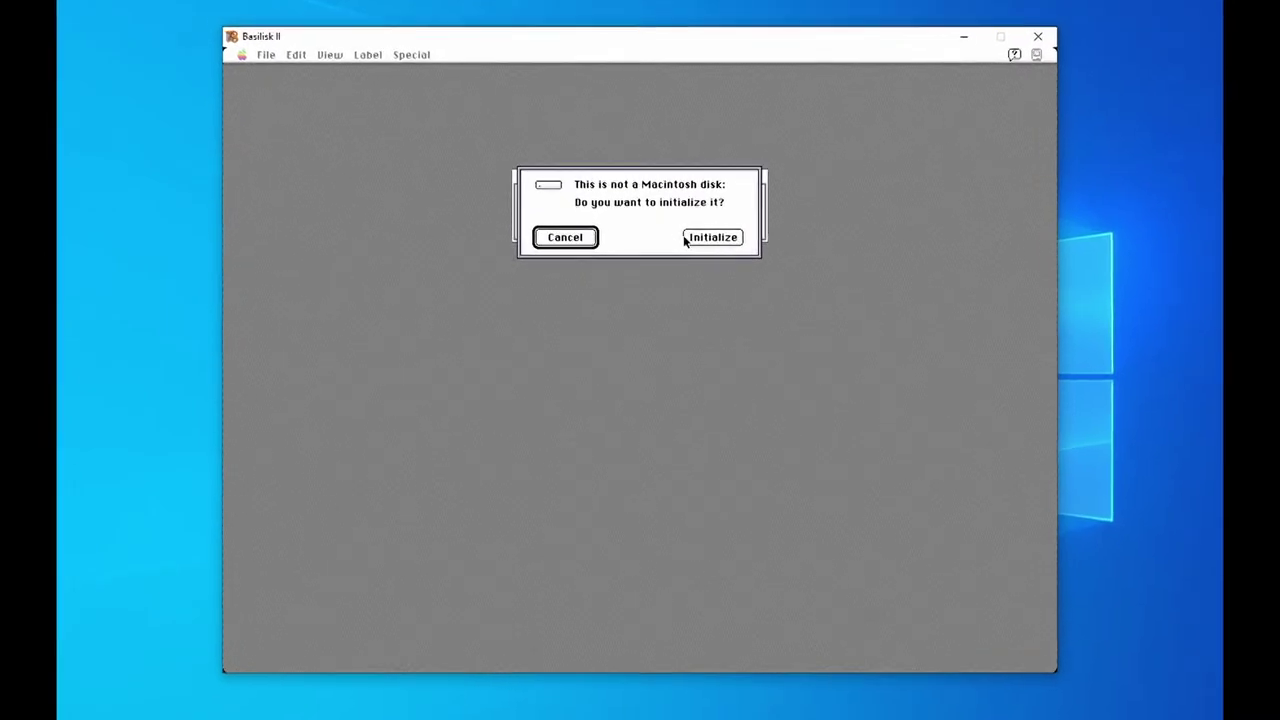
pyautogui.click(686, 240)
pyautogui.click(714, 238)
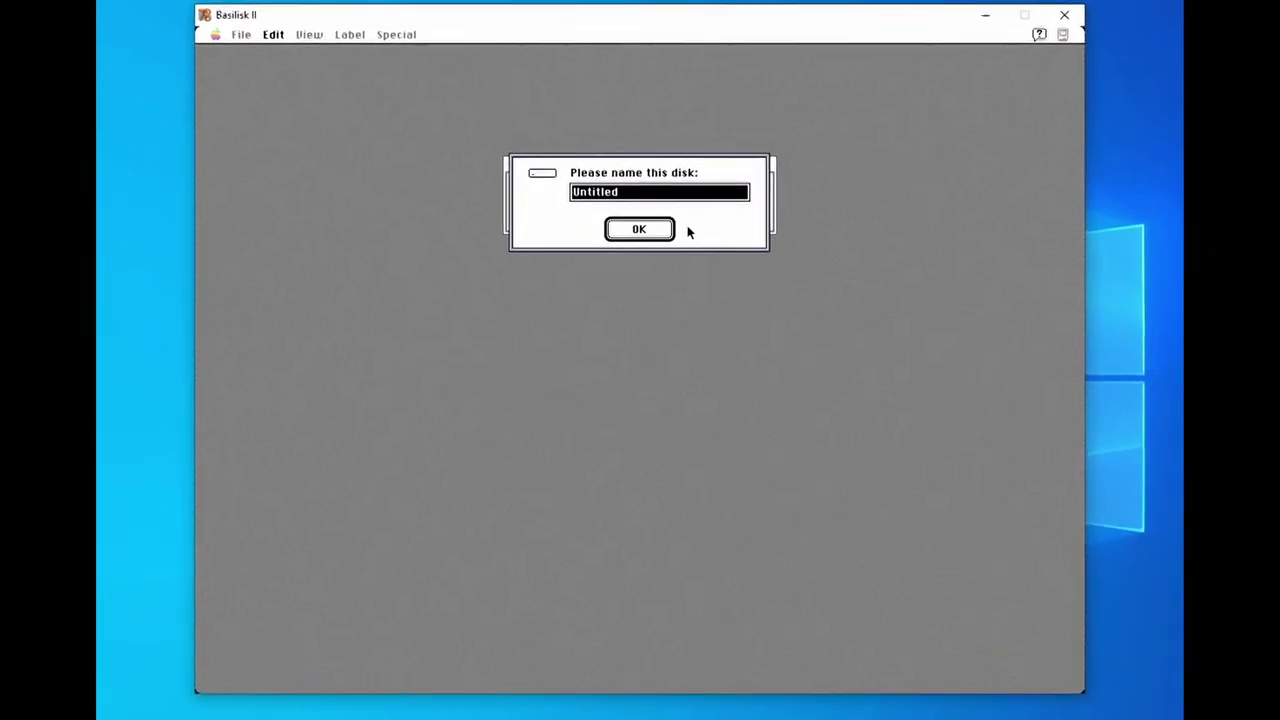
pyautogui.write('System 7')
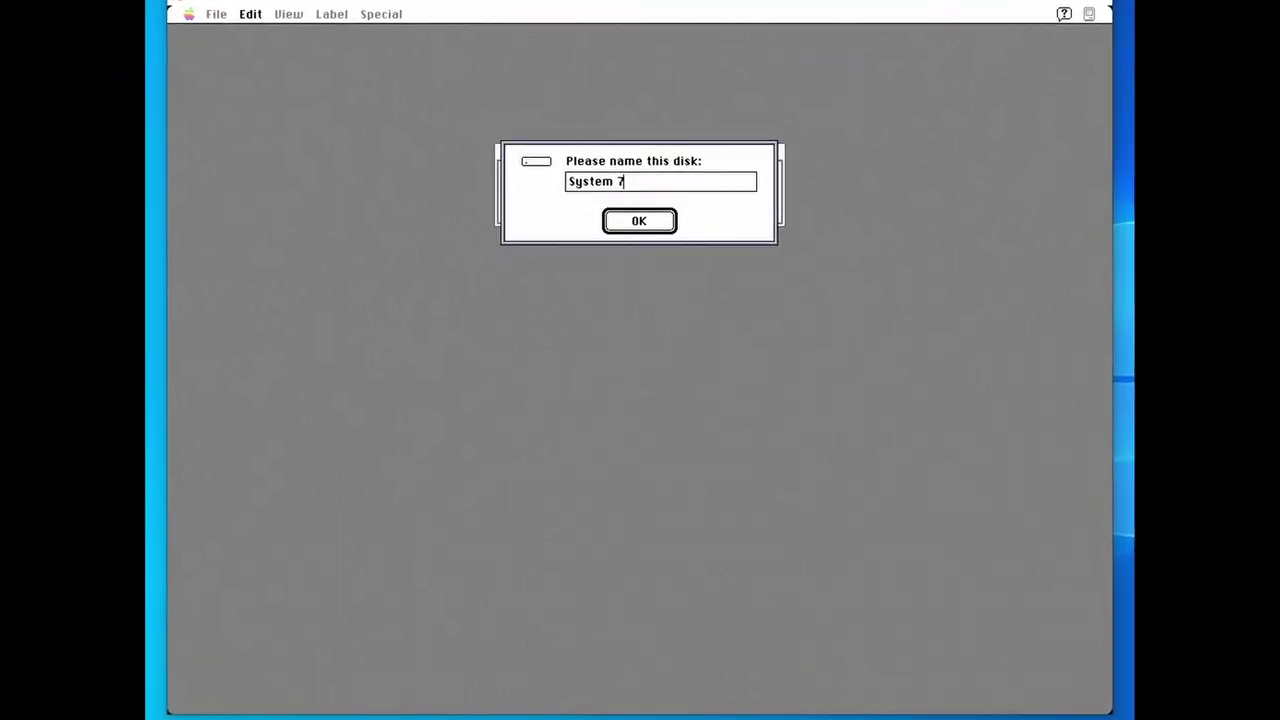
pyautogui.write('.5')
pyautogui.press('Return')
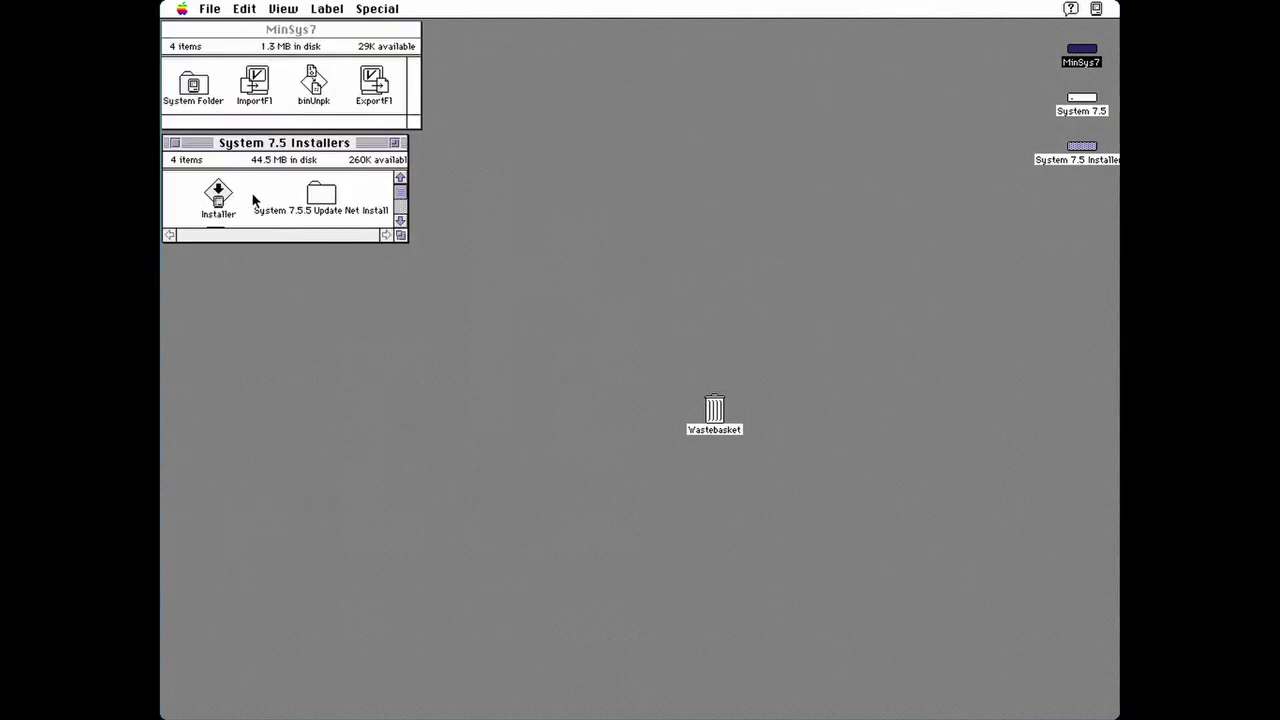
# Step: Launch the System 7.5 Installer, switch the destination disk to System 7.5, and choose Custom Install
pyautogui.doubleClick(219, 195)
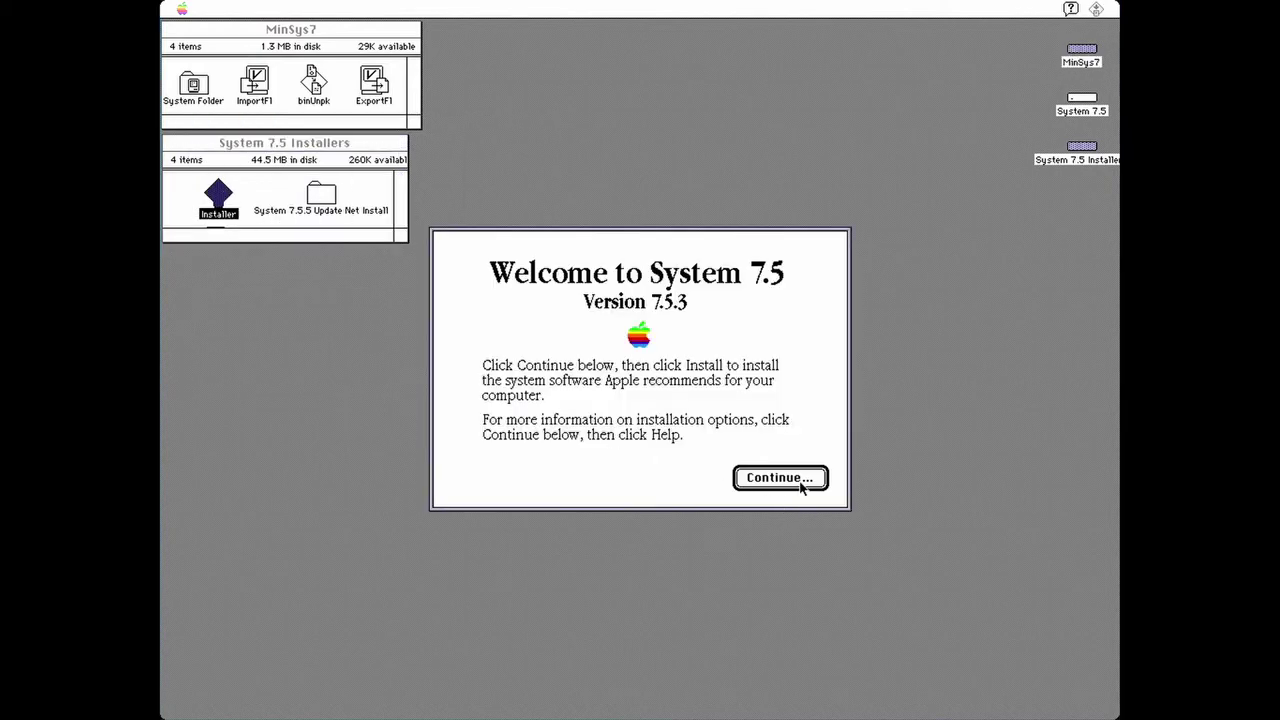
pyautogui.click(801, 480)
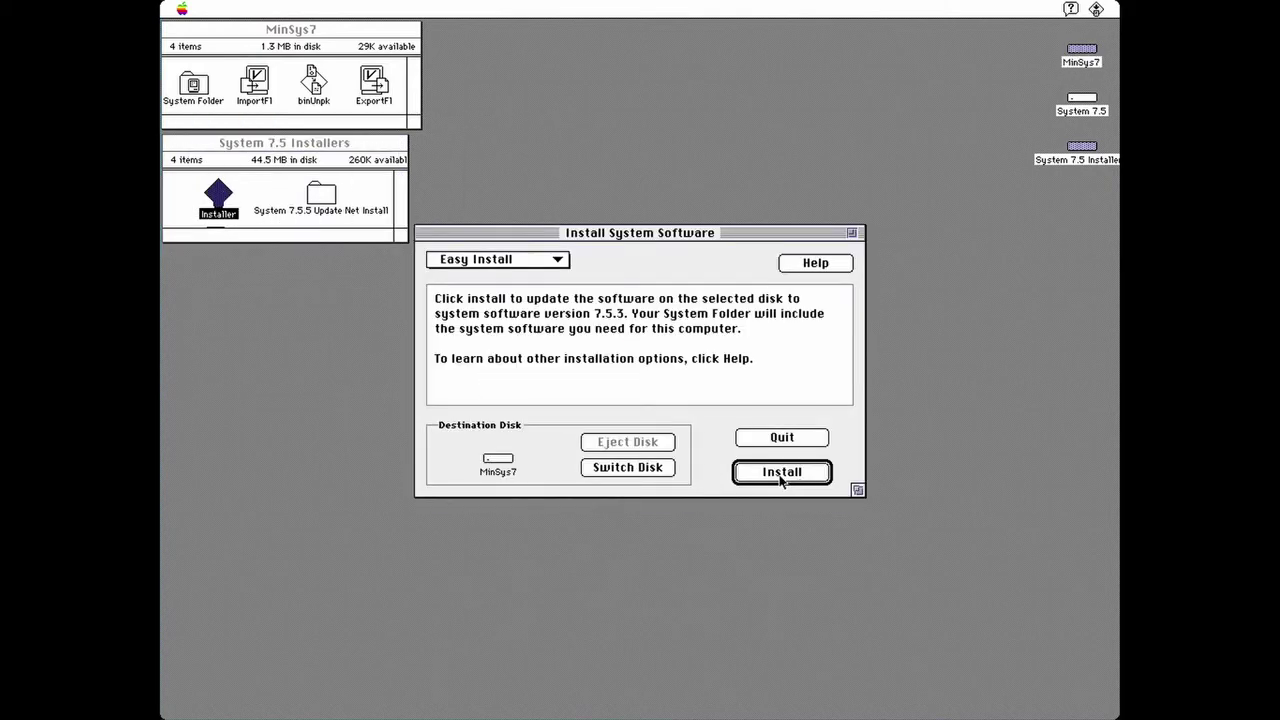
pyautogui.click(656, 472)
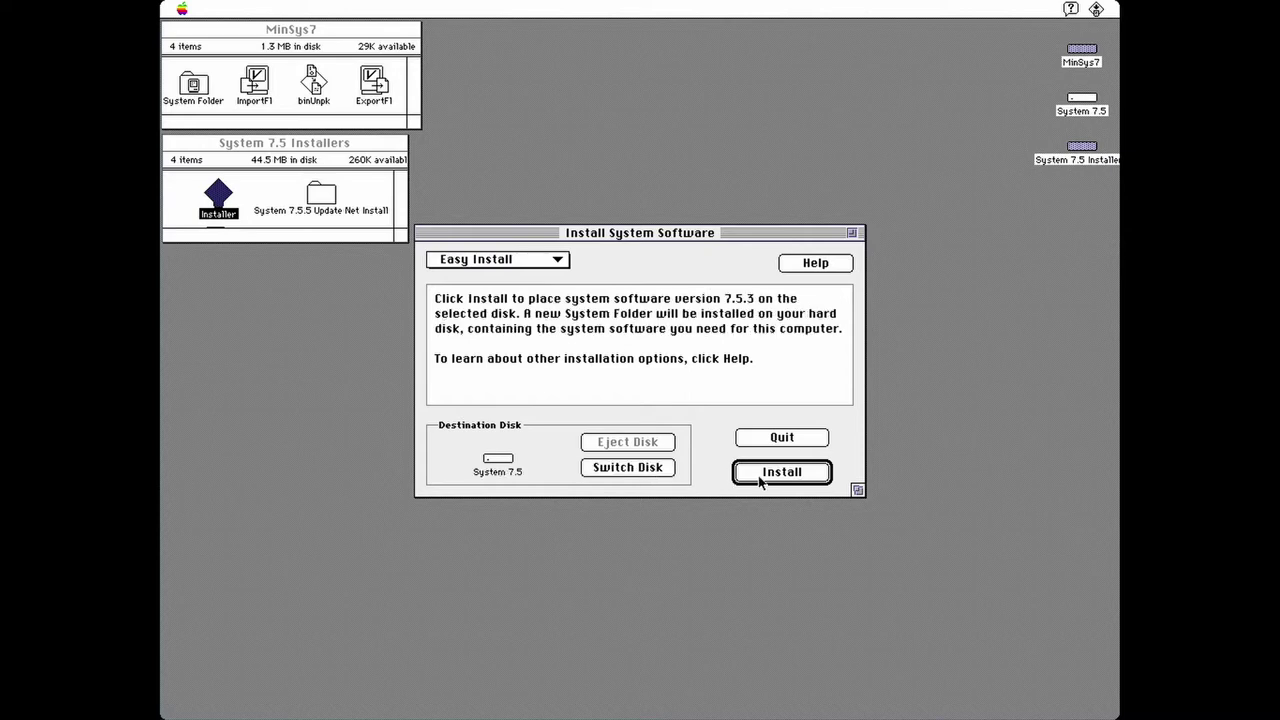
pyautogui.moveTo(522, 259); pyautogui.dragTo(527, 275)
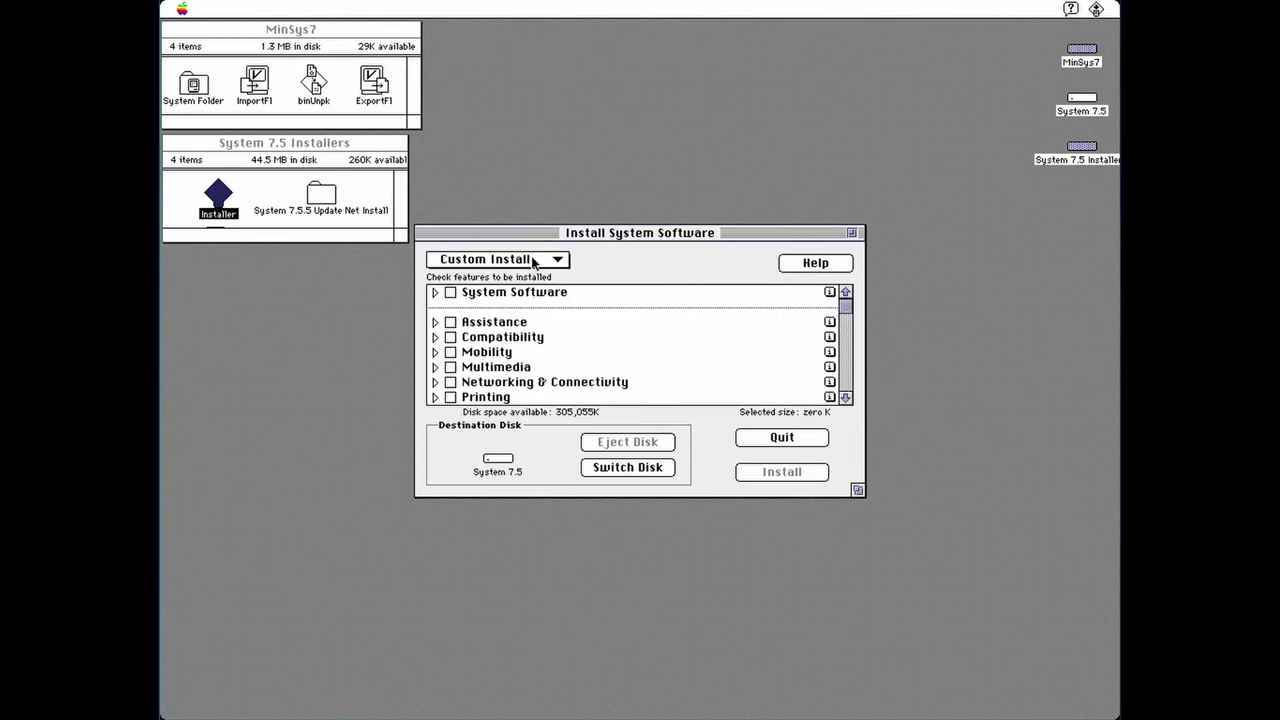
# Step: Select System Software for this Macintosh, Assistance, Multimedia, Utility and International, install them, and quit the installer
pyautogui.click(435, 292)
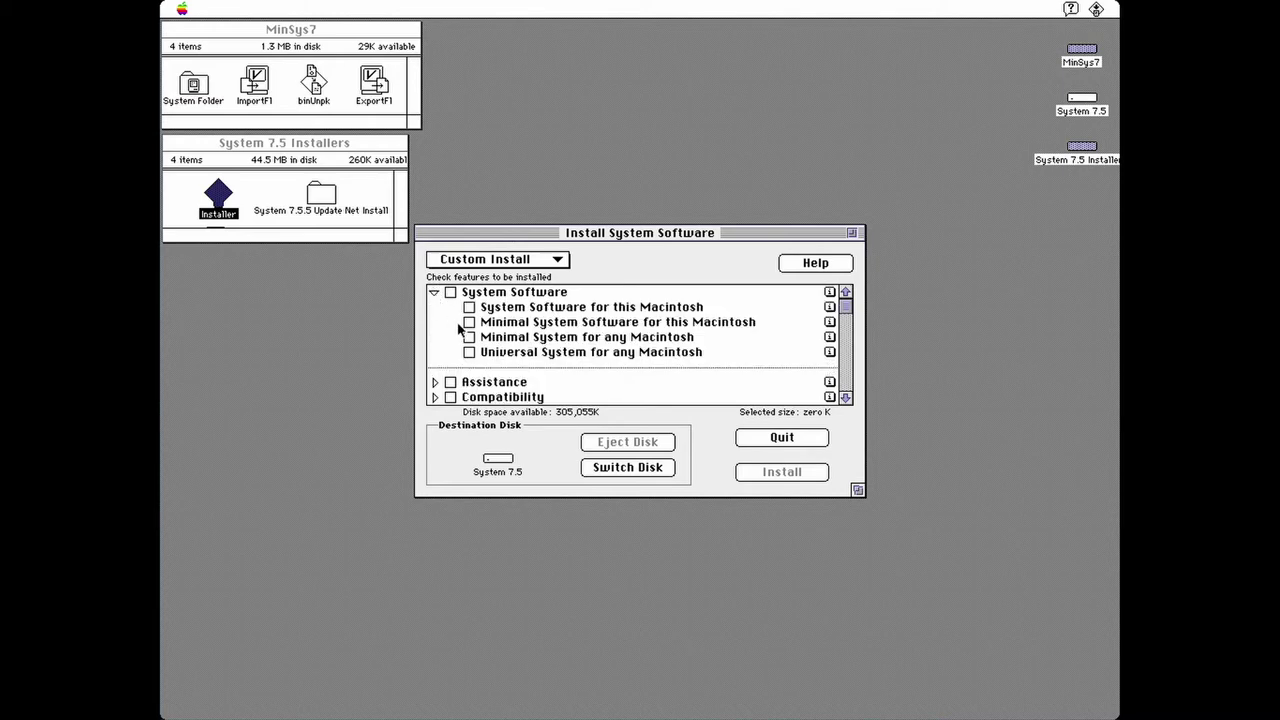
pyautogui.click(469, 308)
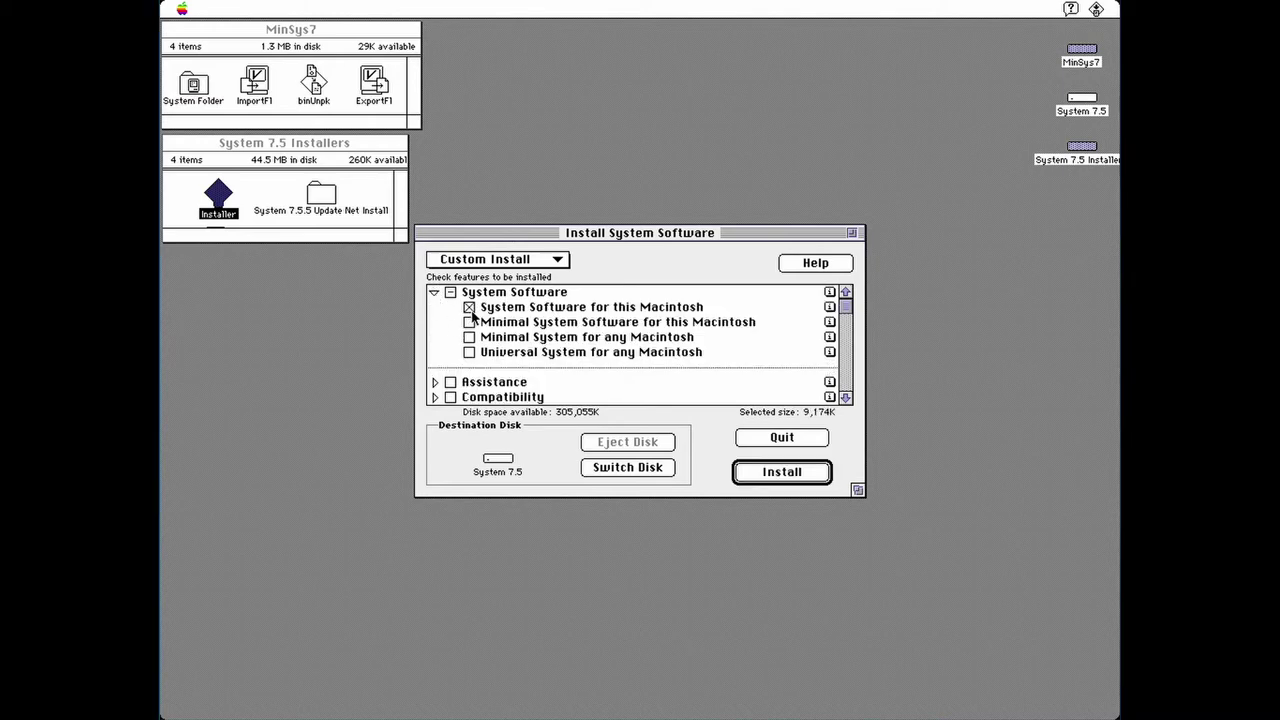
pyautogui.click(449, 383)
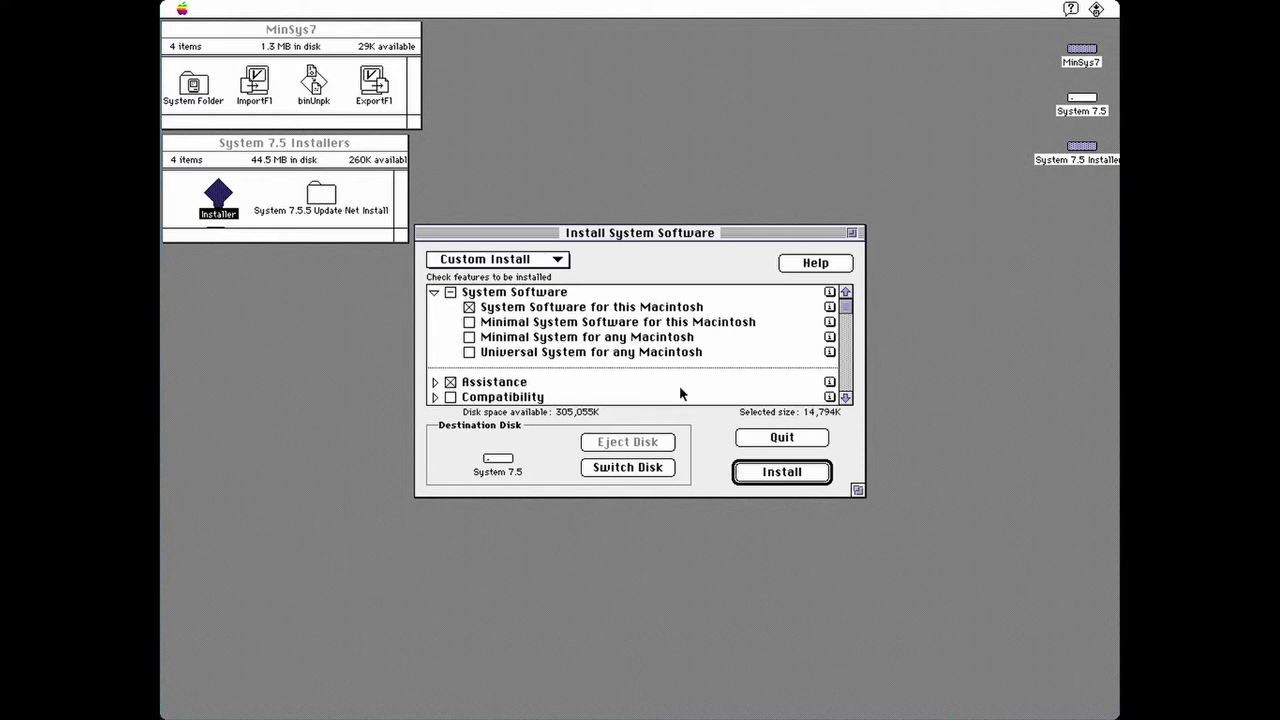
pyautogui.click(845, 387)
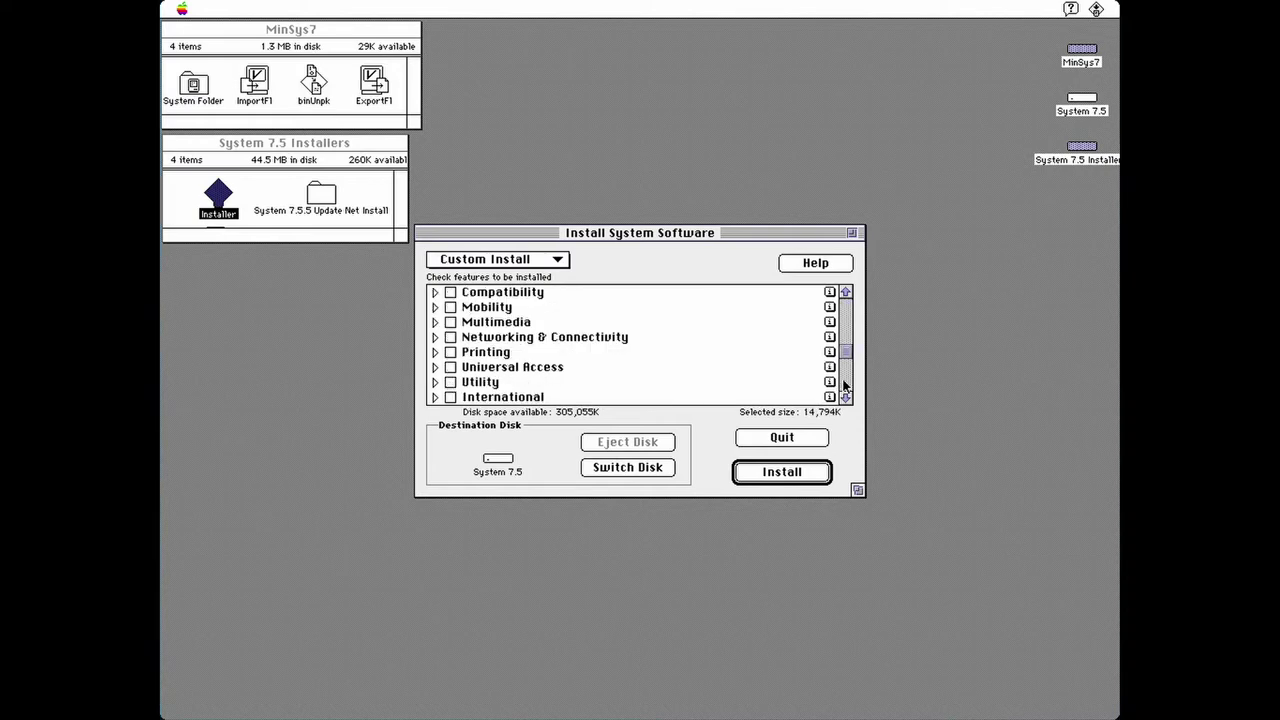
pyautogui.click(449, 322)
pyautogui.click(451, 397)
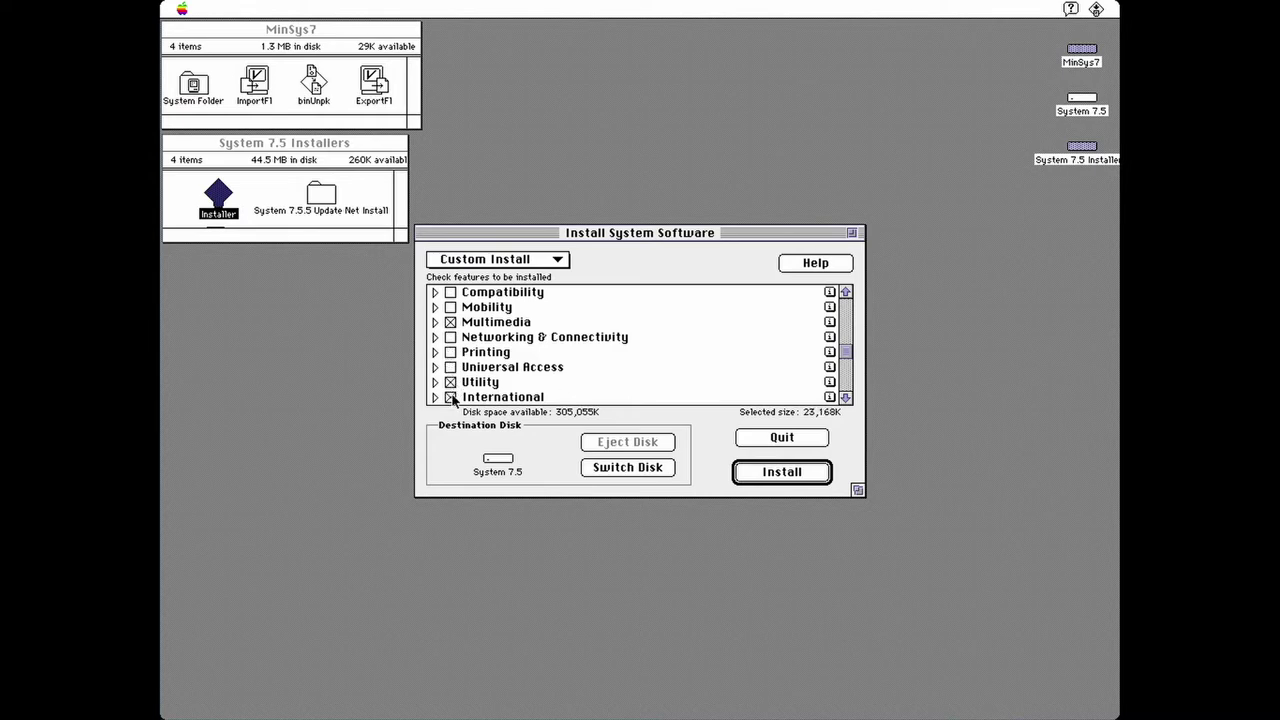
pyautogui.click(842, 375)
pyautogui.moveTo(842, 377); pyautogui.dragTo(842, 335)
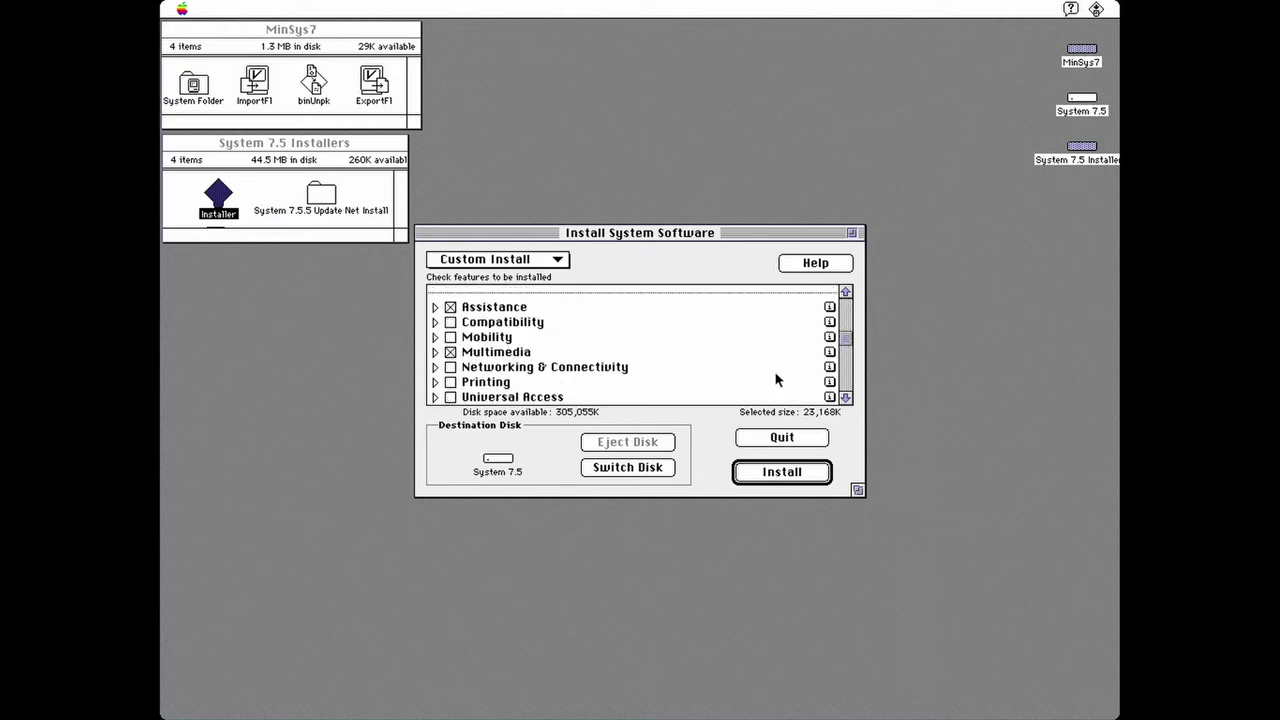
pyautogui.click(768, 476)
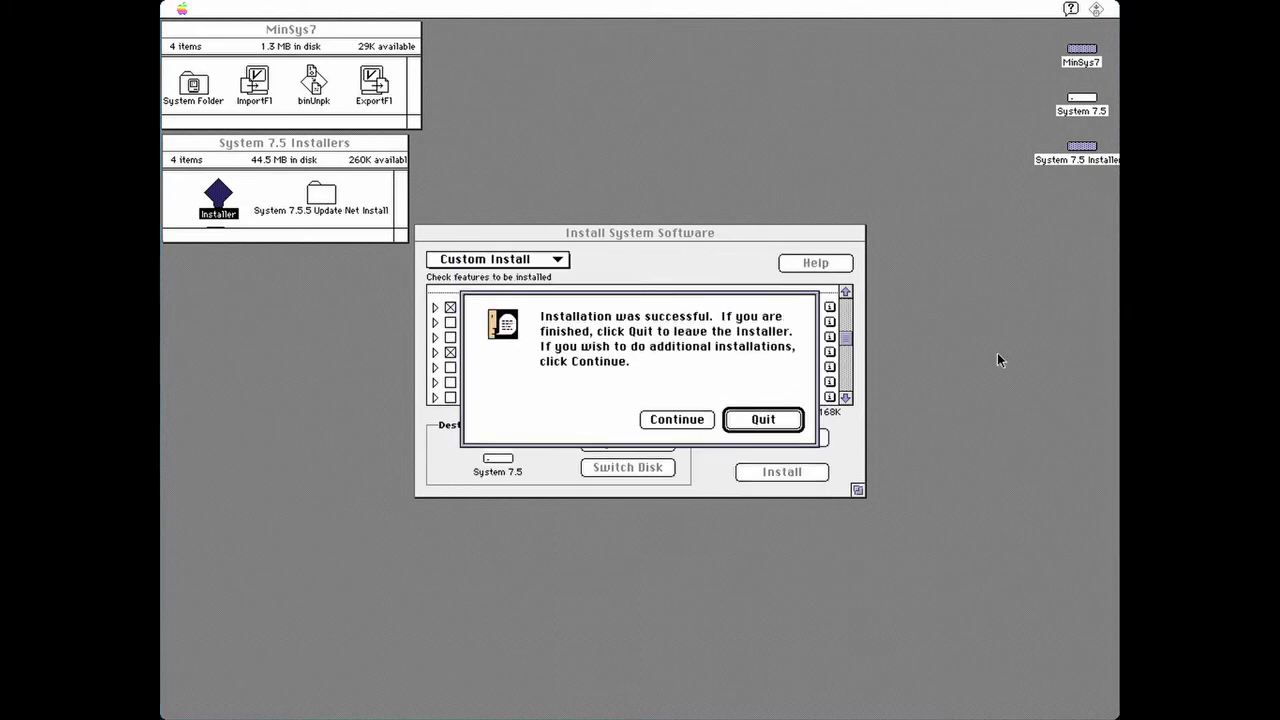
pyautogui.click(760, 420)
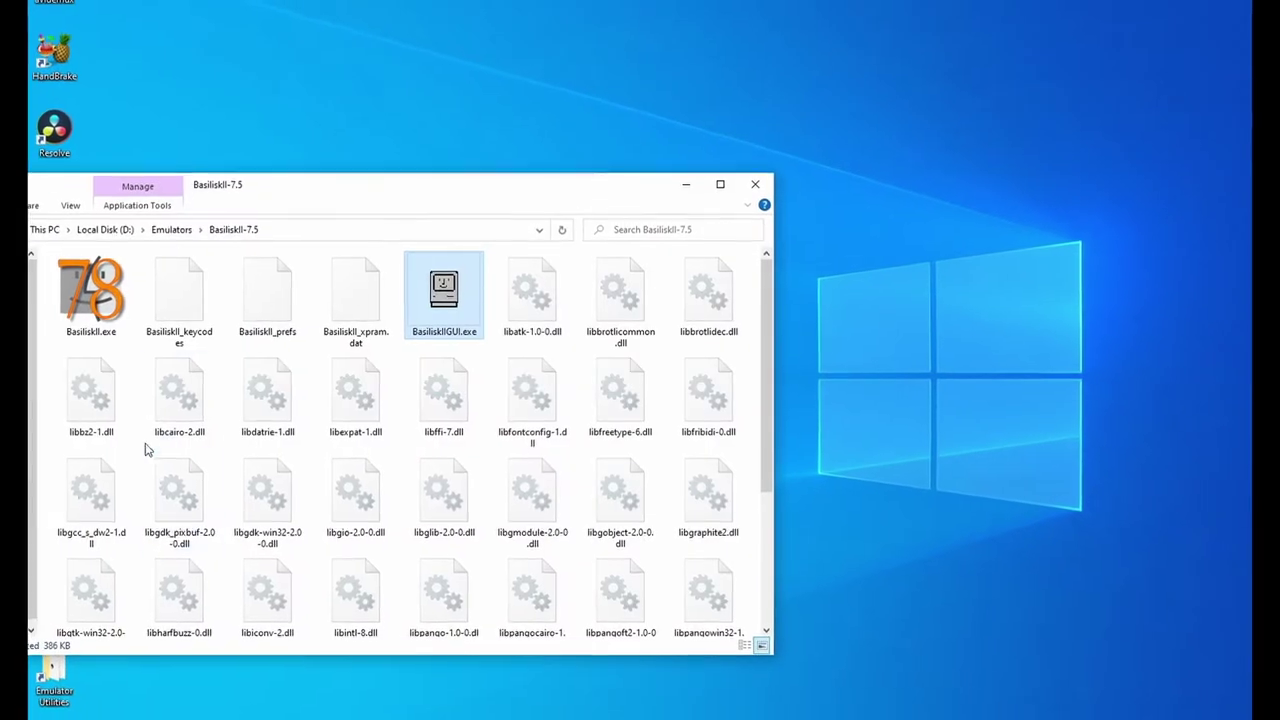
# Step: Reopen the Basilisk II settings with BasiliskIIGUI.exe and remove MinSys7.dsk from the volumes
pyautogui.doubleClick(420, 316)
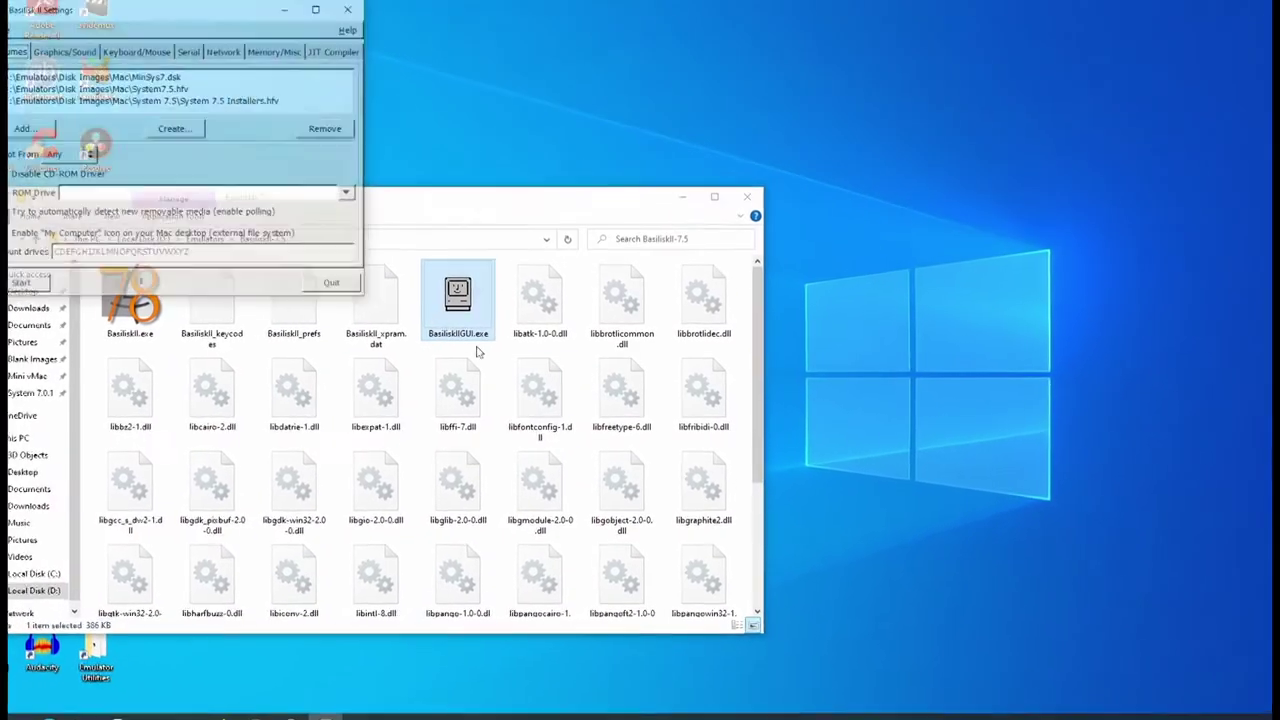
pyautogui.click(740, 204)
pyautogui.click(270, 115)
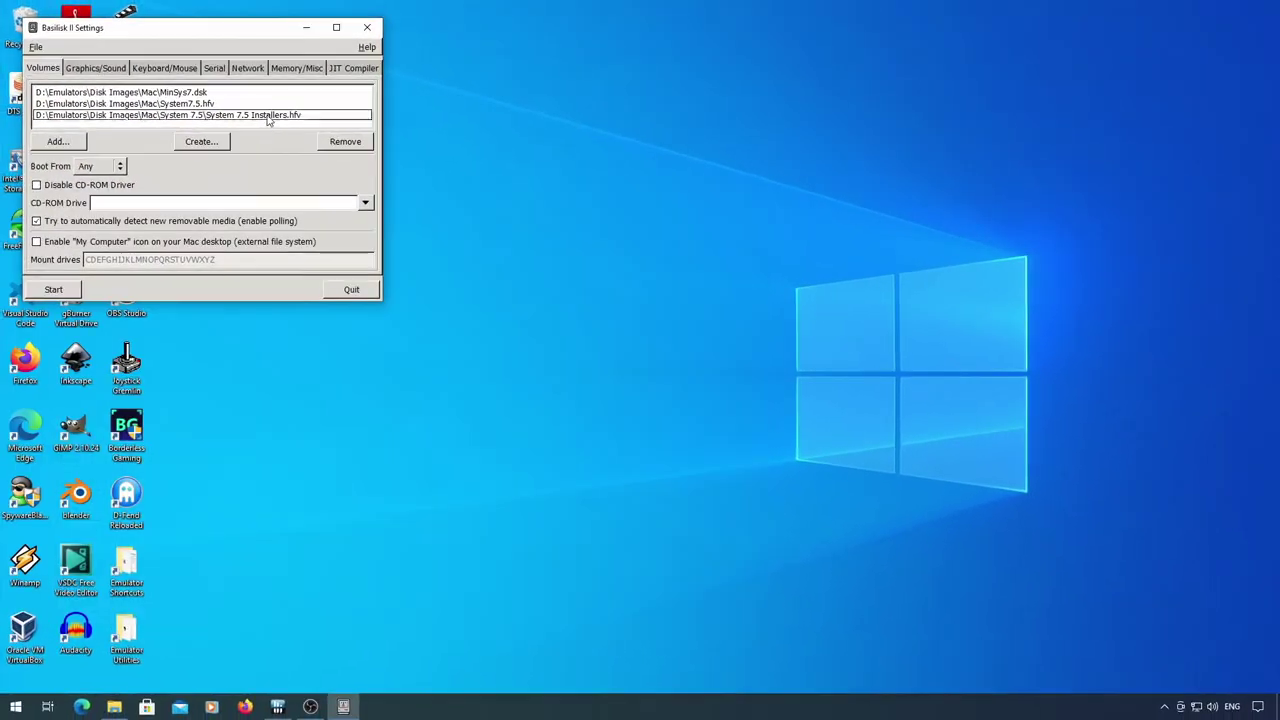
pyautogui.click(240, 94)
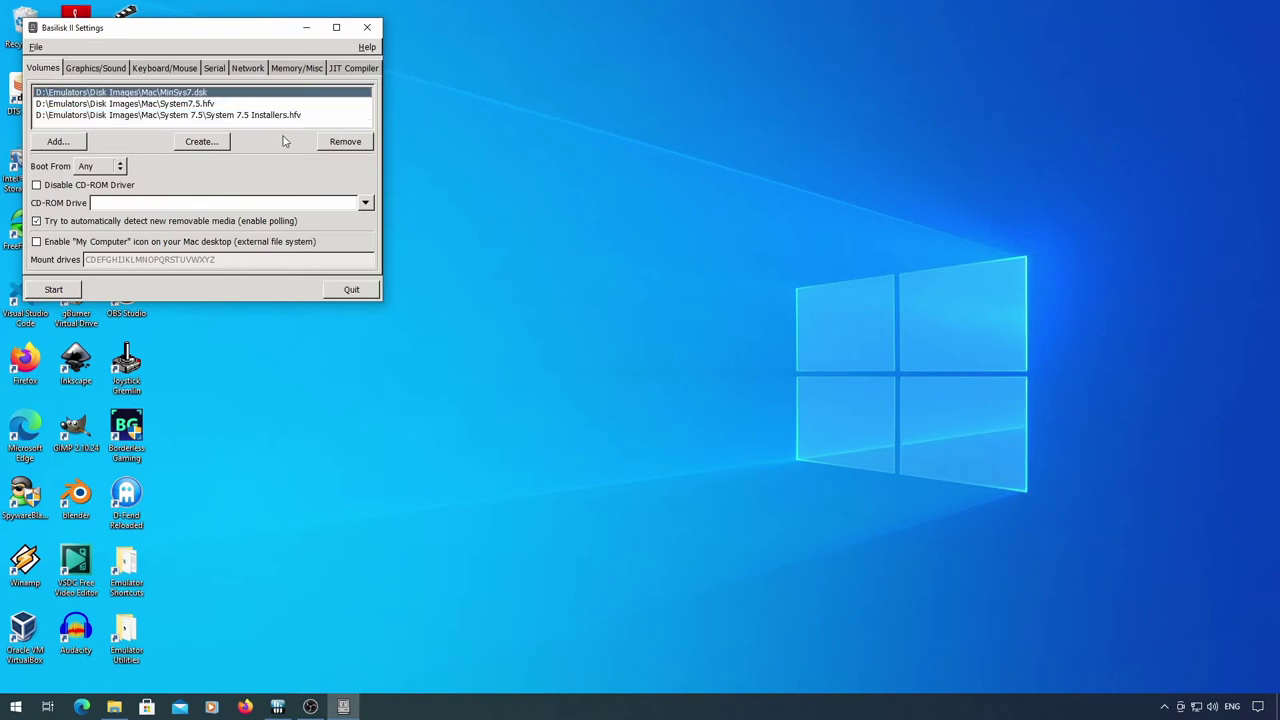
pyautogui.click(331, 143)
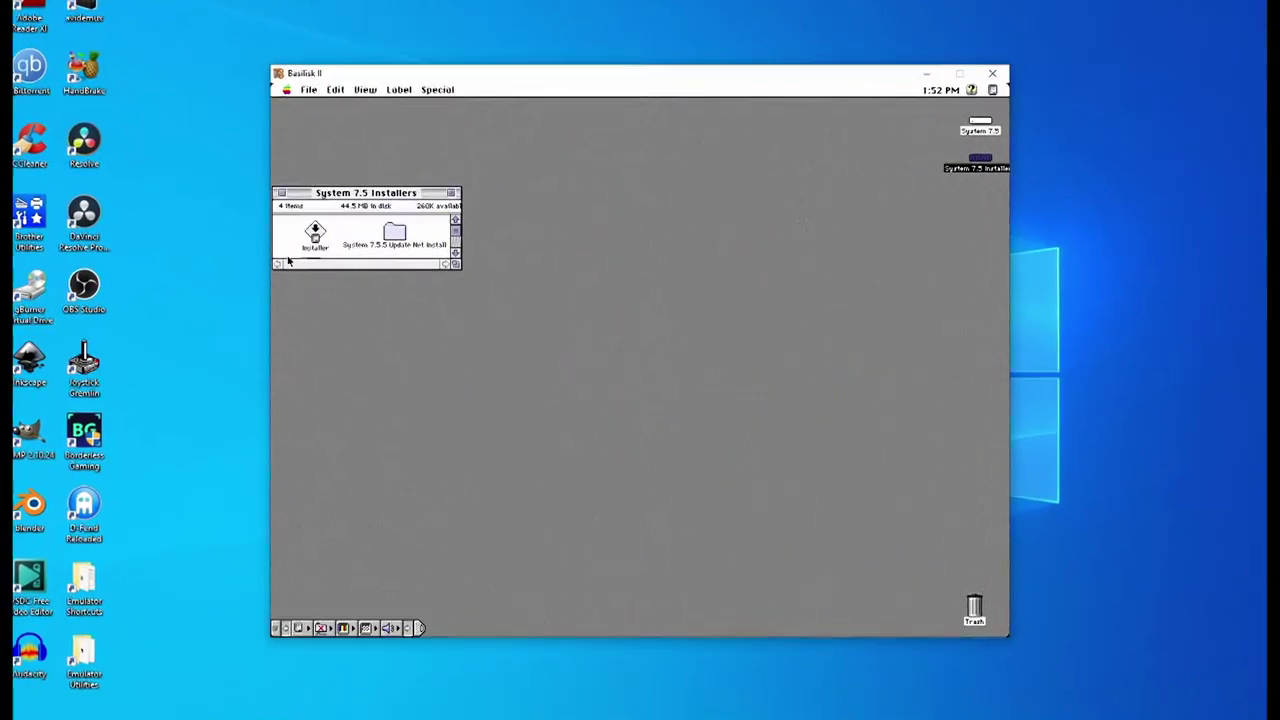
# Step: Run the Installer from the System 7.5.5 Update Net Install folder, accept the license, update the System 7.5 disk, and restart
pyautogui.doubleClick(376, 224)
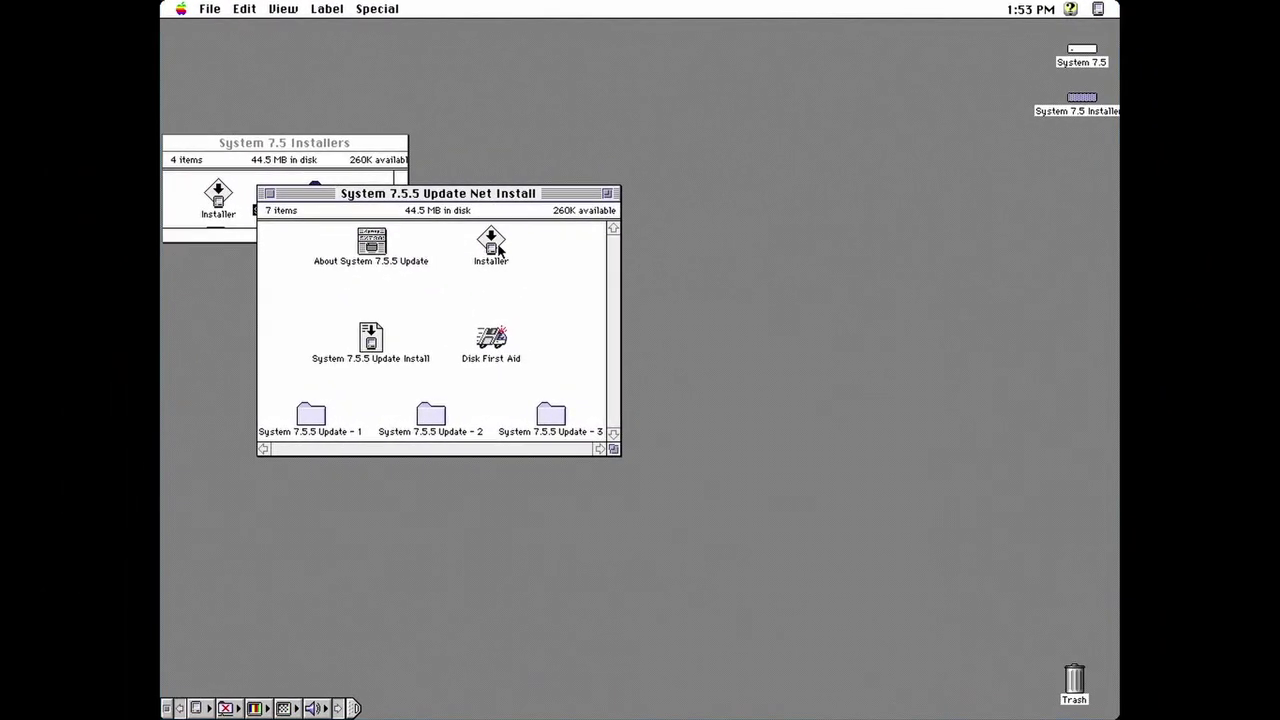
pyautogui.doubleClick(495, 246)
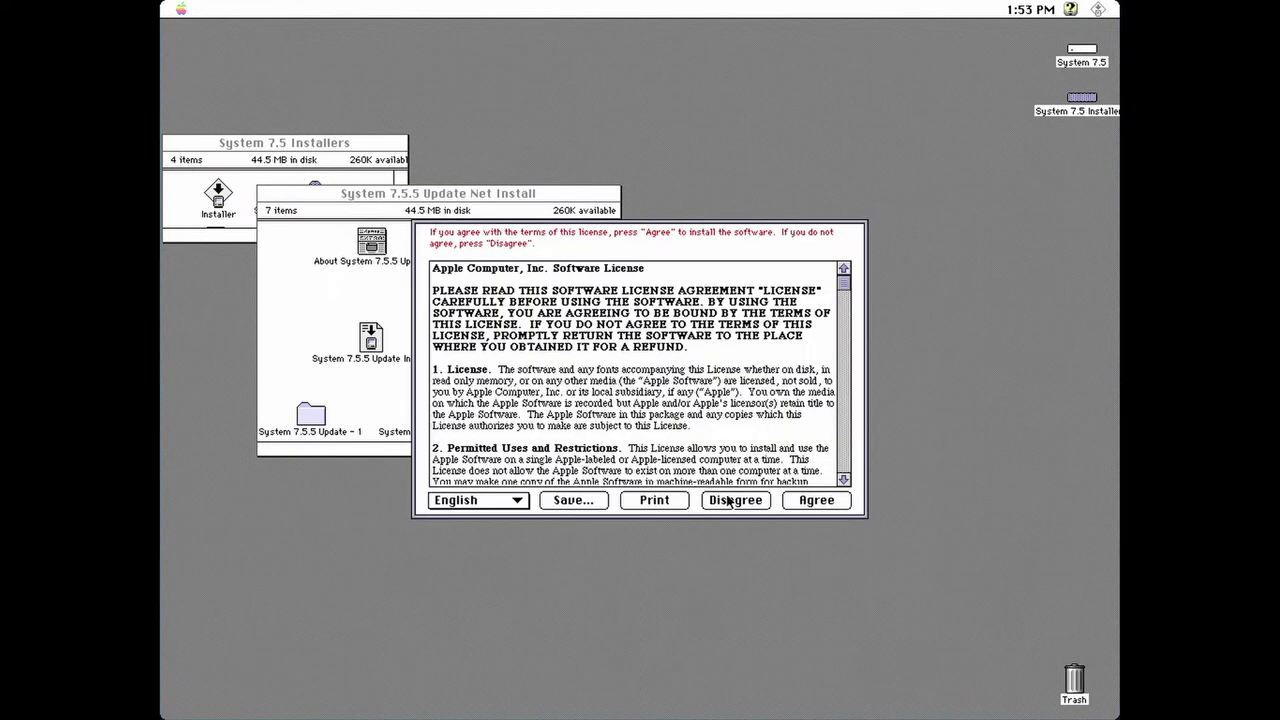
pyautogui.click(816, 500)
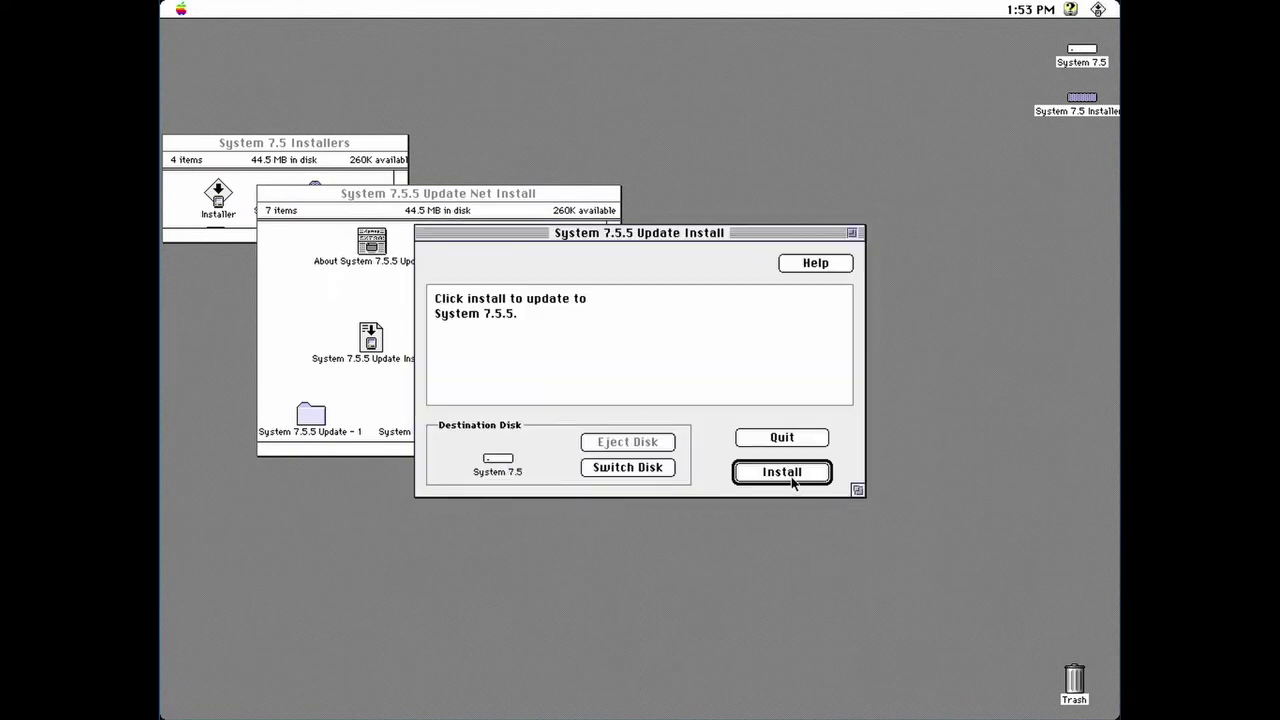
pyautogui.click(792, 478)
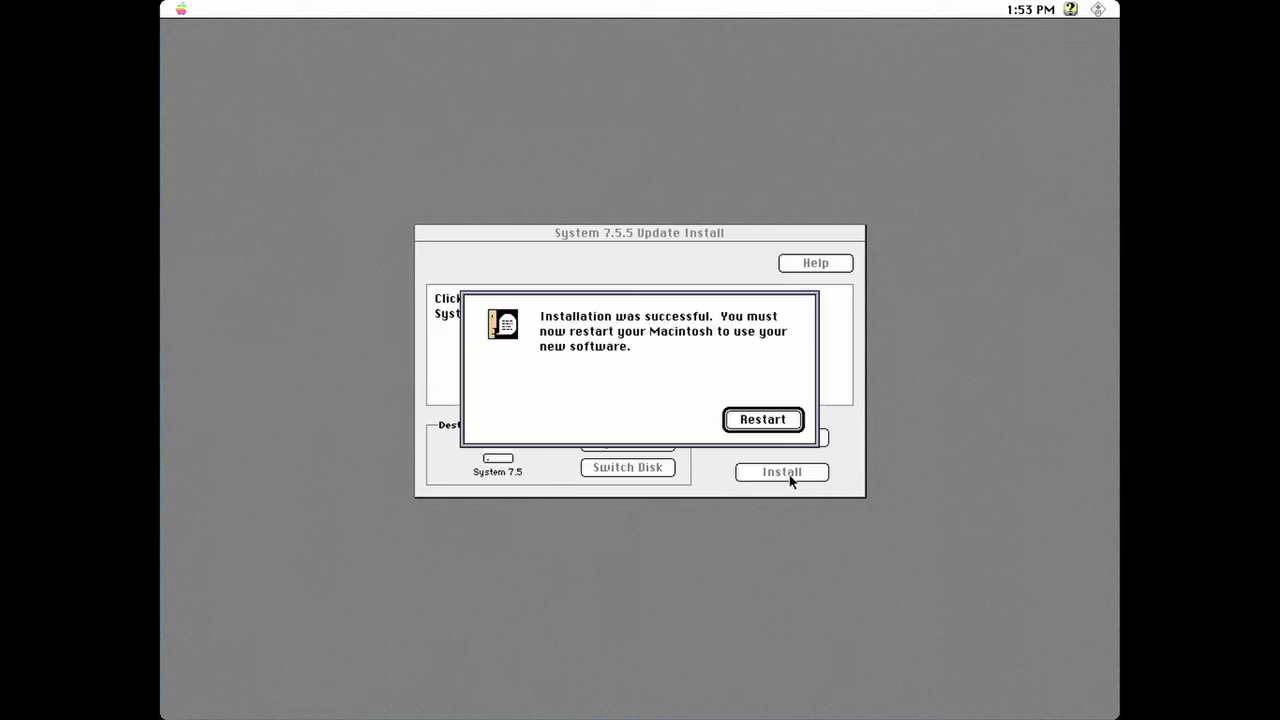
pyautogui.click(768, 427)
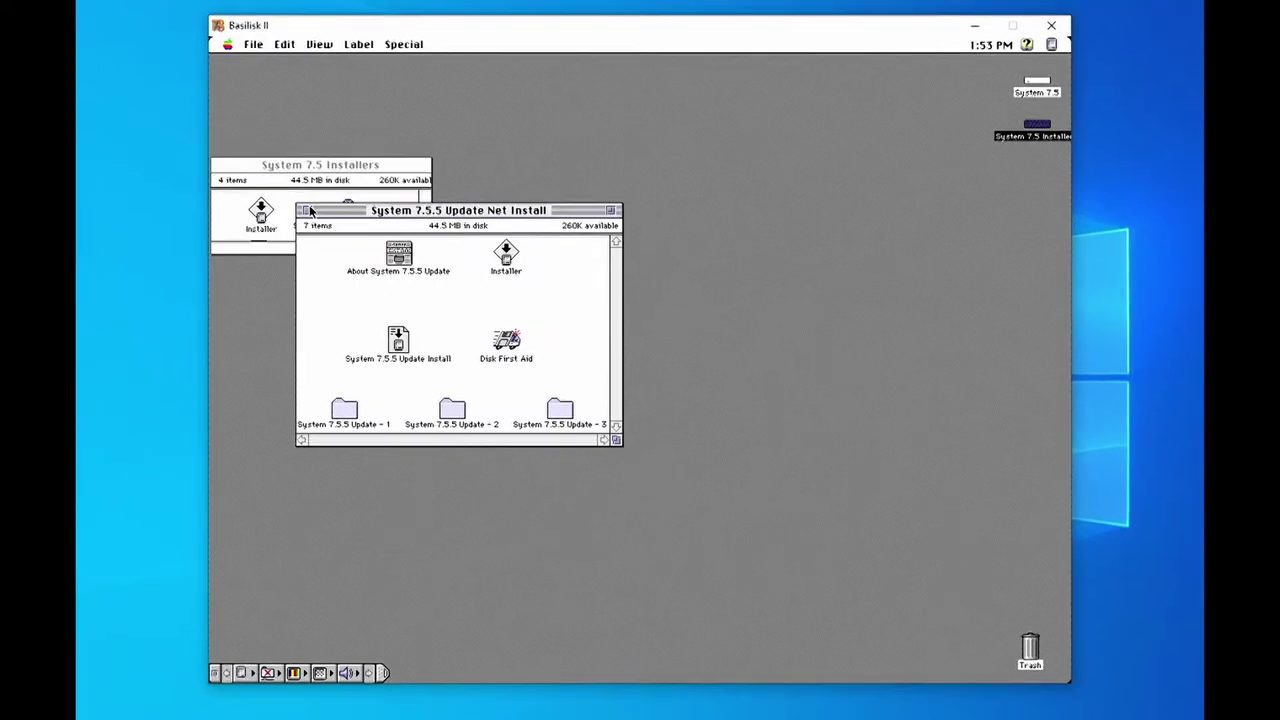
# Step: Close the update folder, shut down the emulated Mac, and reopen the Basilisk II settings
pyautogui.click(288, 202)
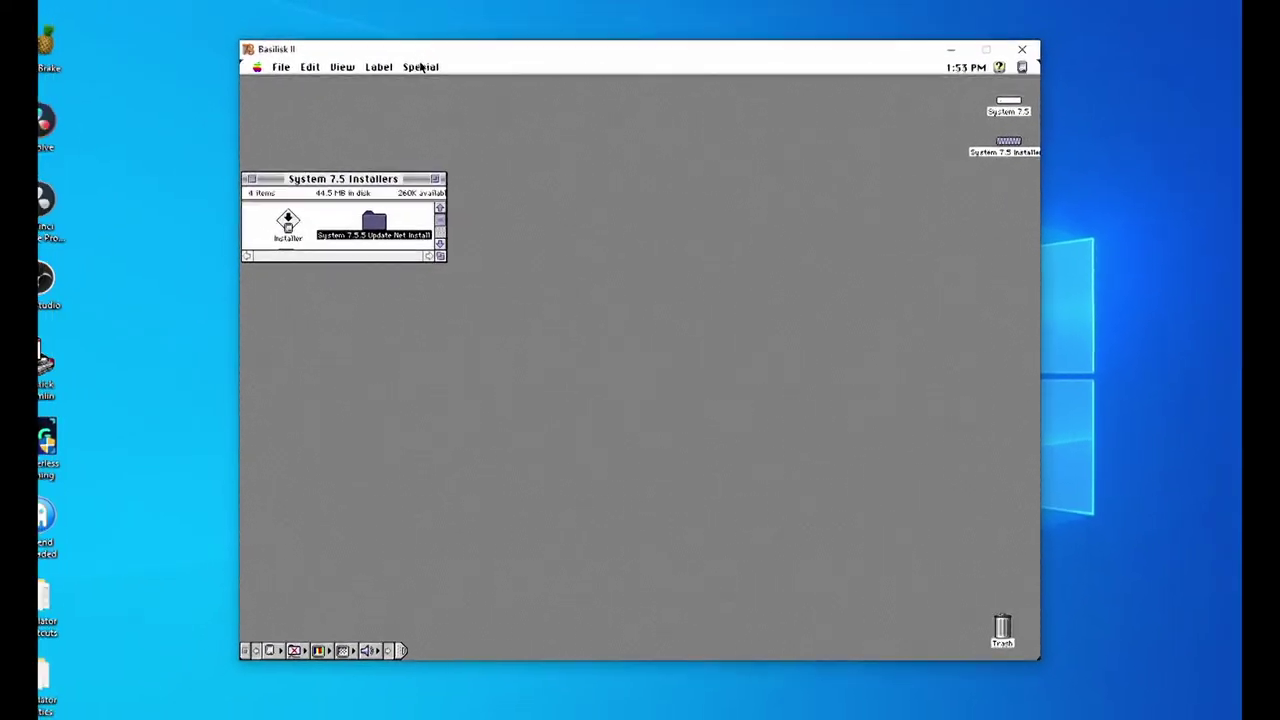
pyautogui.moveTo(425, 73); pyautogui.dragTo(466, 189)
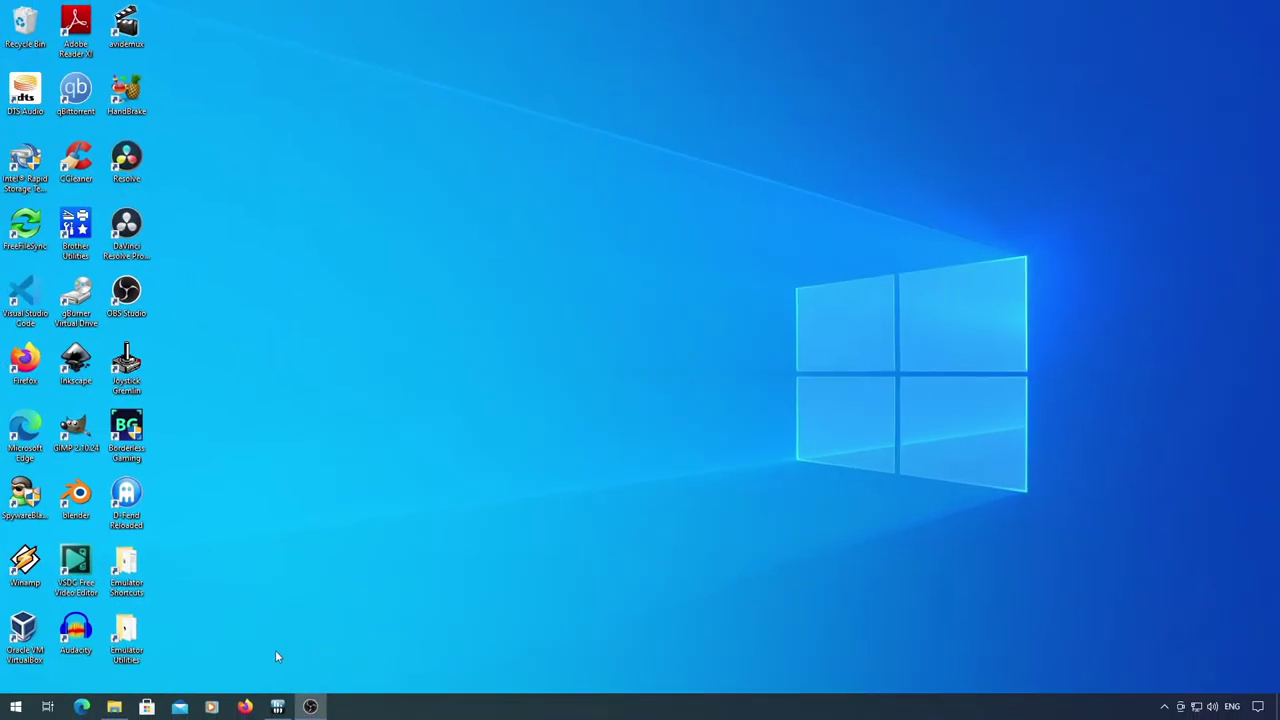
pyautogui.click(116, 707)
pyautogui.doubleClick(450, 310)
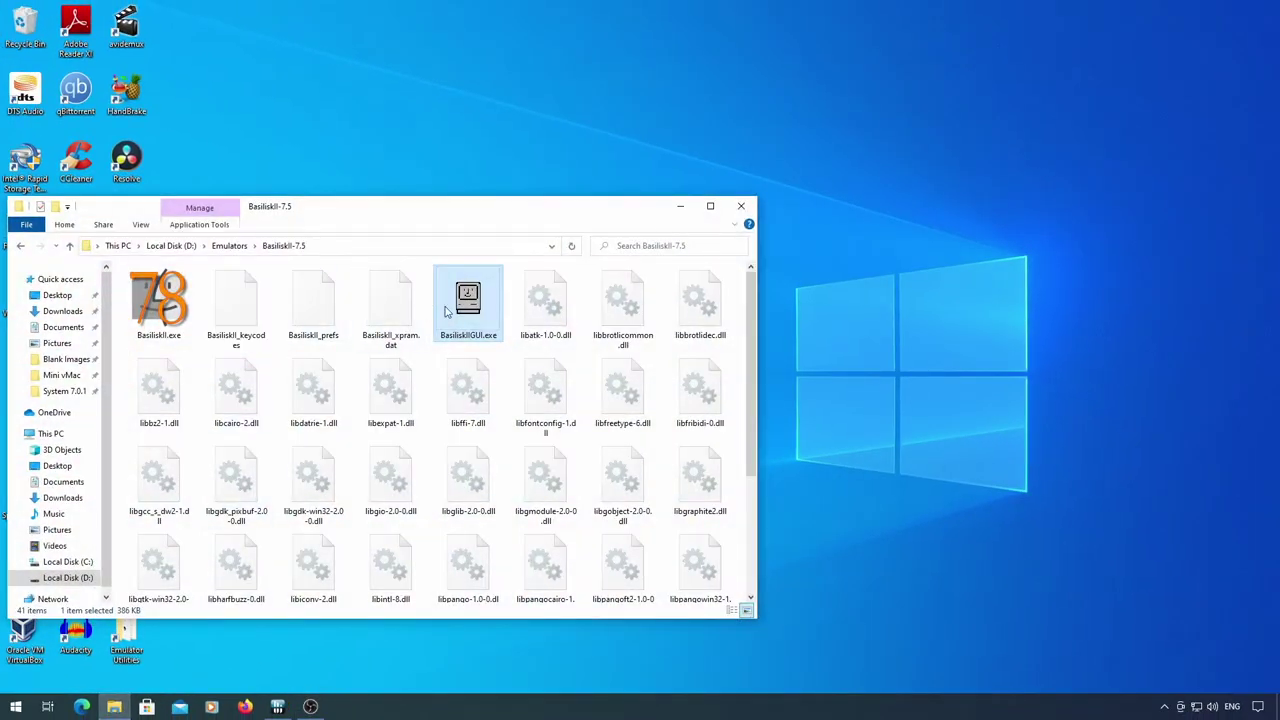
pyautogui.click(680, 207)
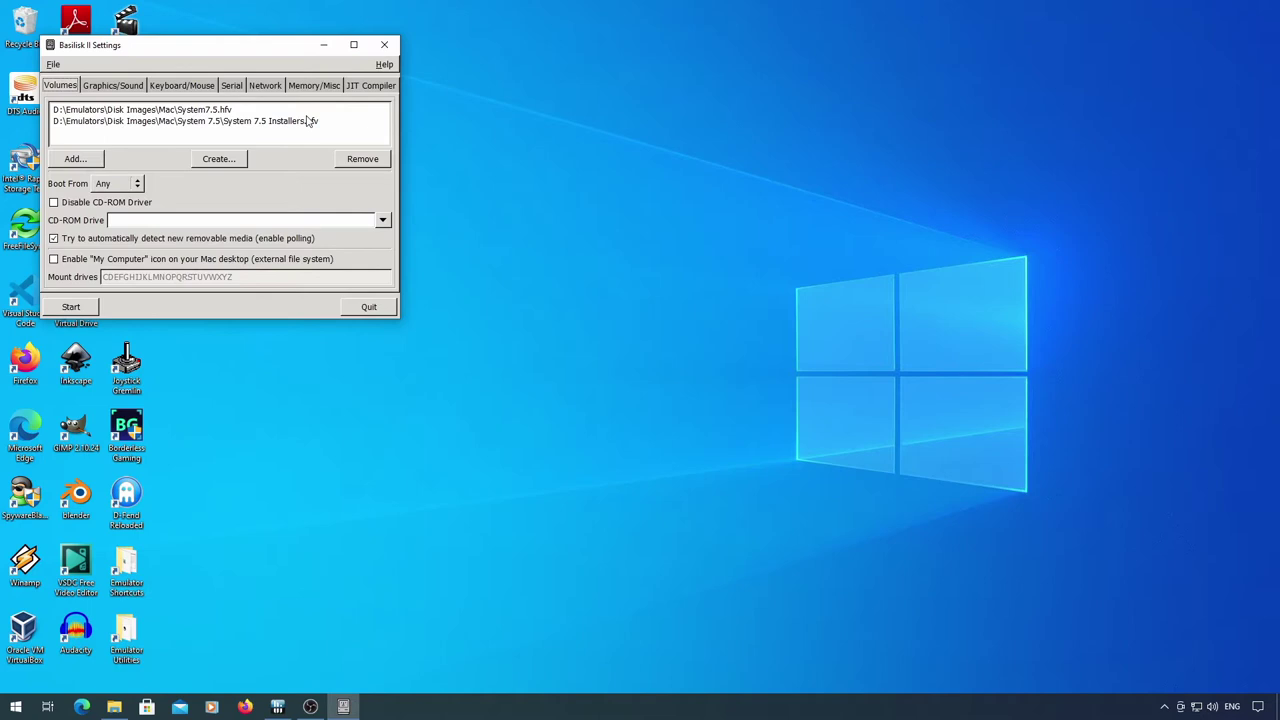
# Step: Remove System 7.5 Installers.hfv from the volumes and add System 6 and 7 Software.dsk
pyautogui.click(310, 121)
pyautogui.click(362, 158)
pyautogui.click(75, 158)
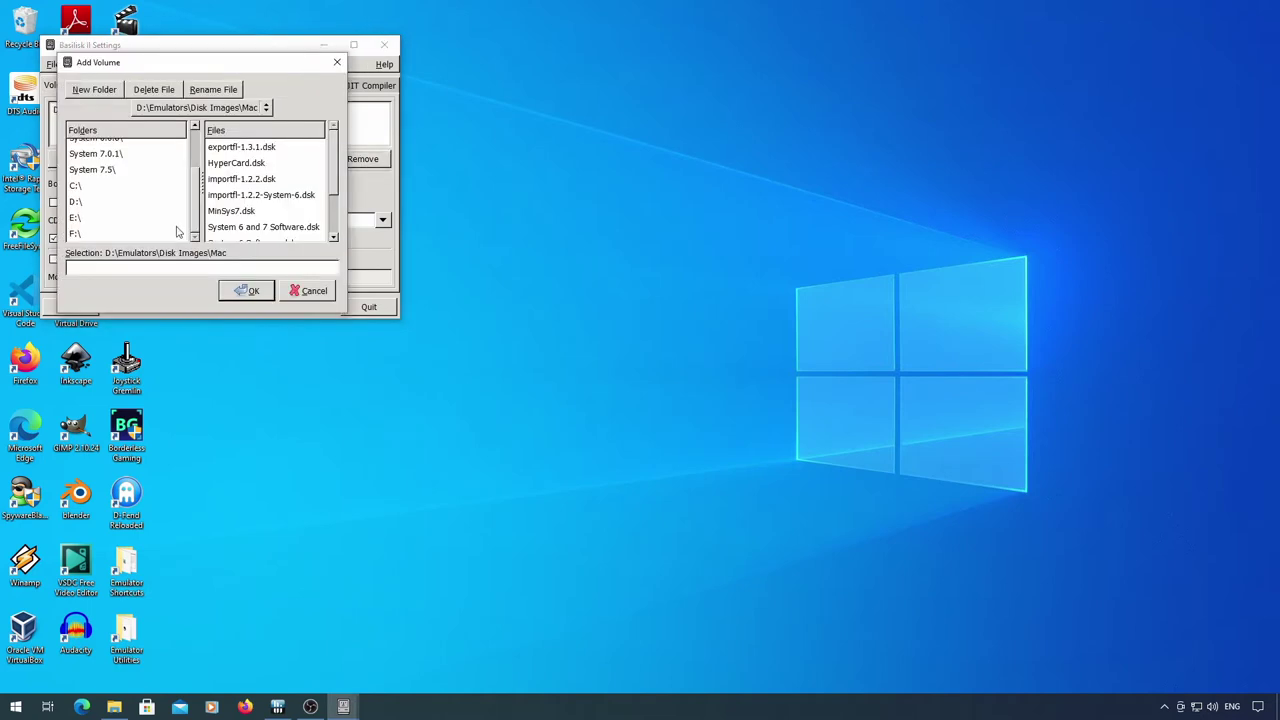
pyautogui.click(309, 227)
pyautogui.click(250, 290)
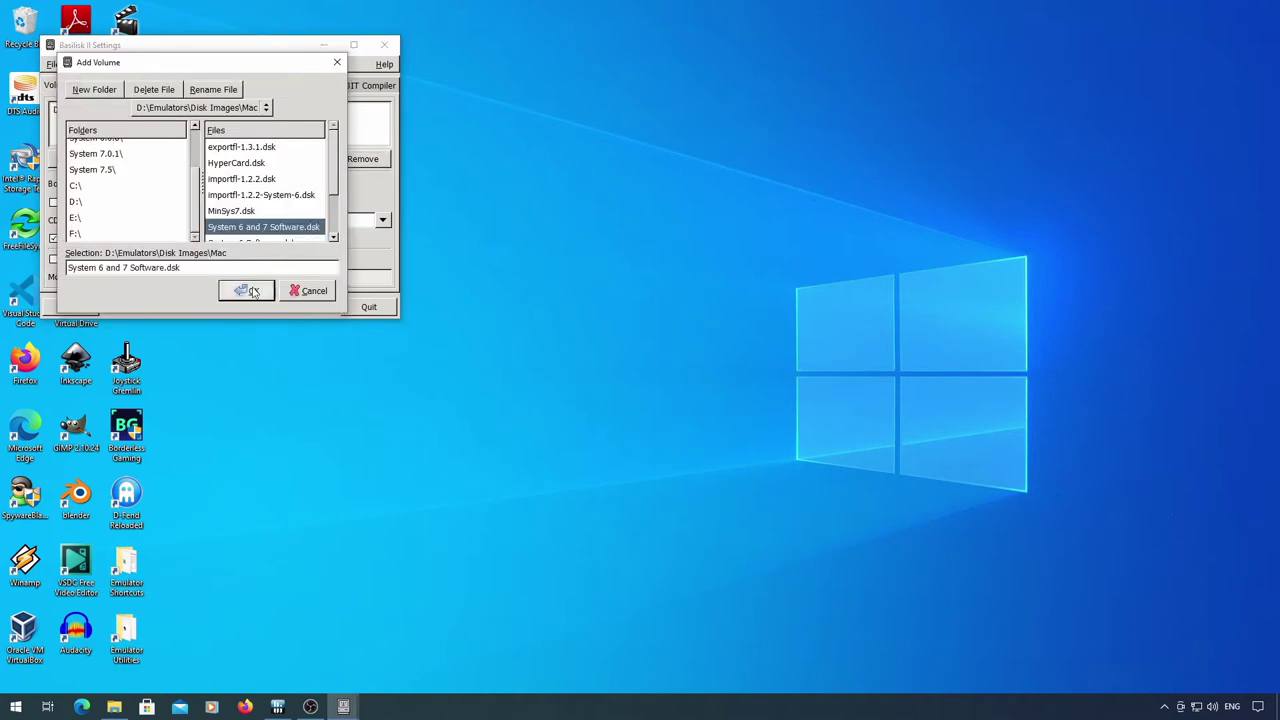
# Step: Add System 7.5 Software.dsk to the volumes and start the emulated Mac
pyautogui.click(75, 158)
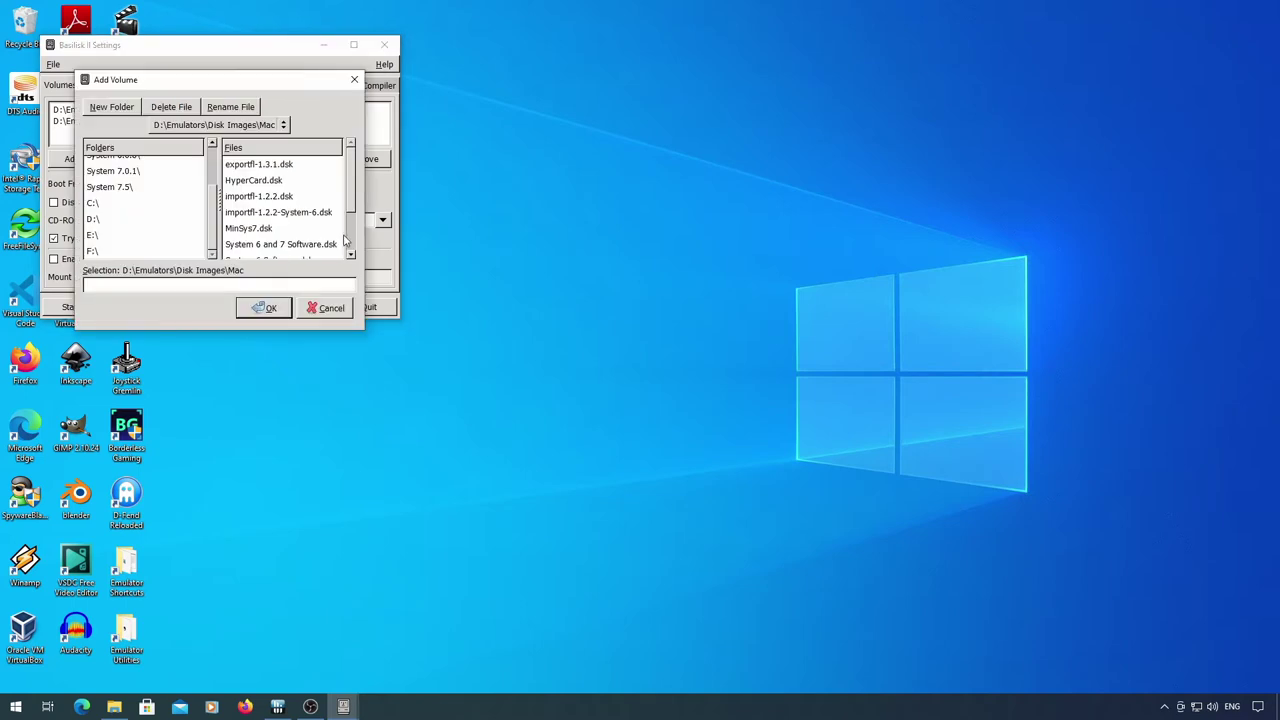
pyautogui.scroll(-3, 348, 242)
pyautogui.click(297, 236)
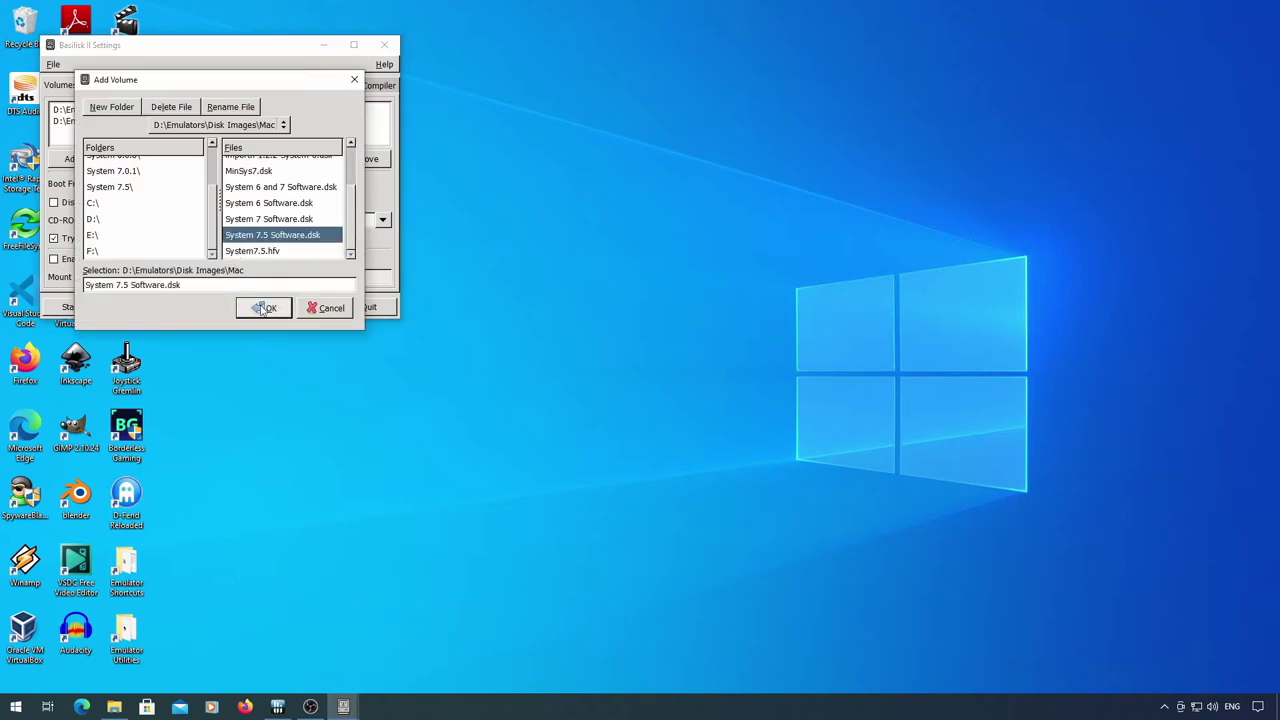
pyautogui.press('Return')
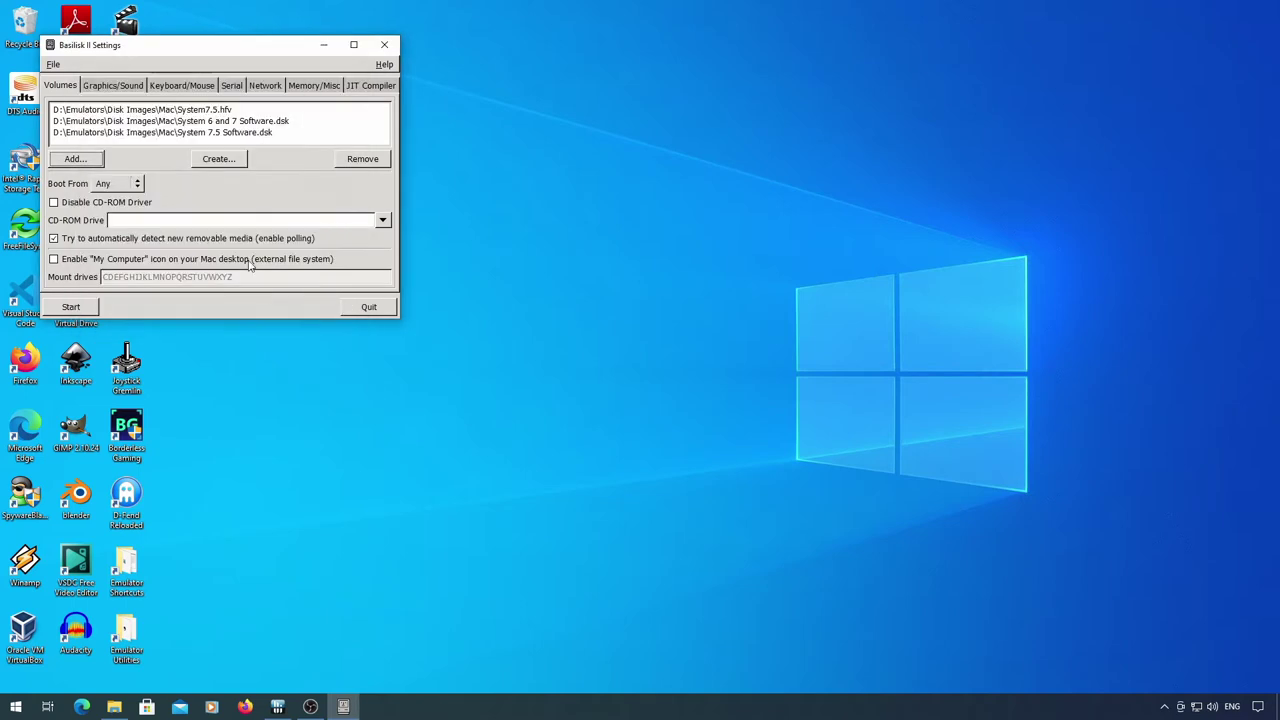
pyautogui.click(80, 308)
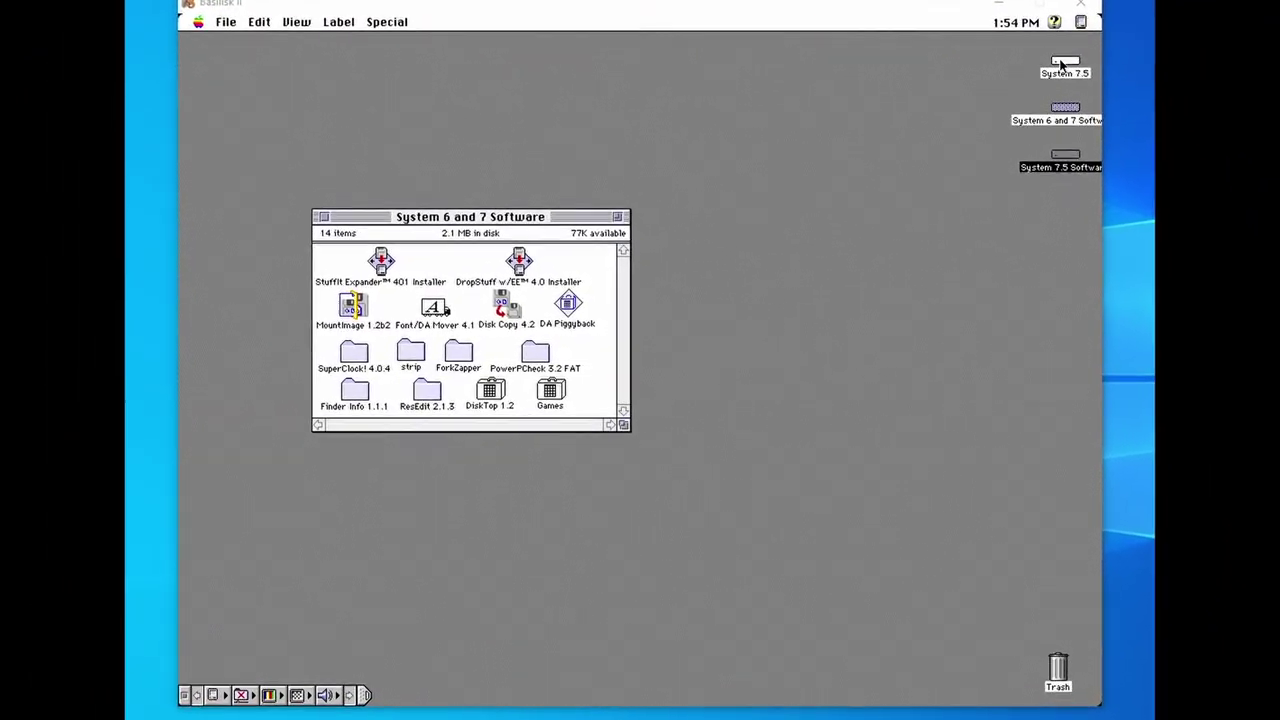
# Step: Open the System 7.5 disk and copy DiskTop 1.2 from the System 6 and 7 Software disk into its System Folder
pyautogui.moveTo(1052, 70); pyautogui.dragTo(982, 68)
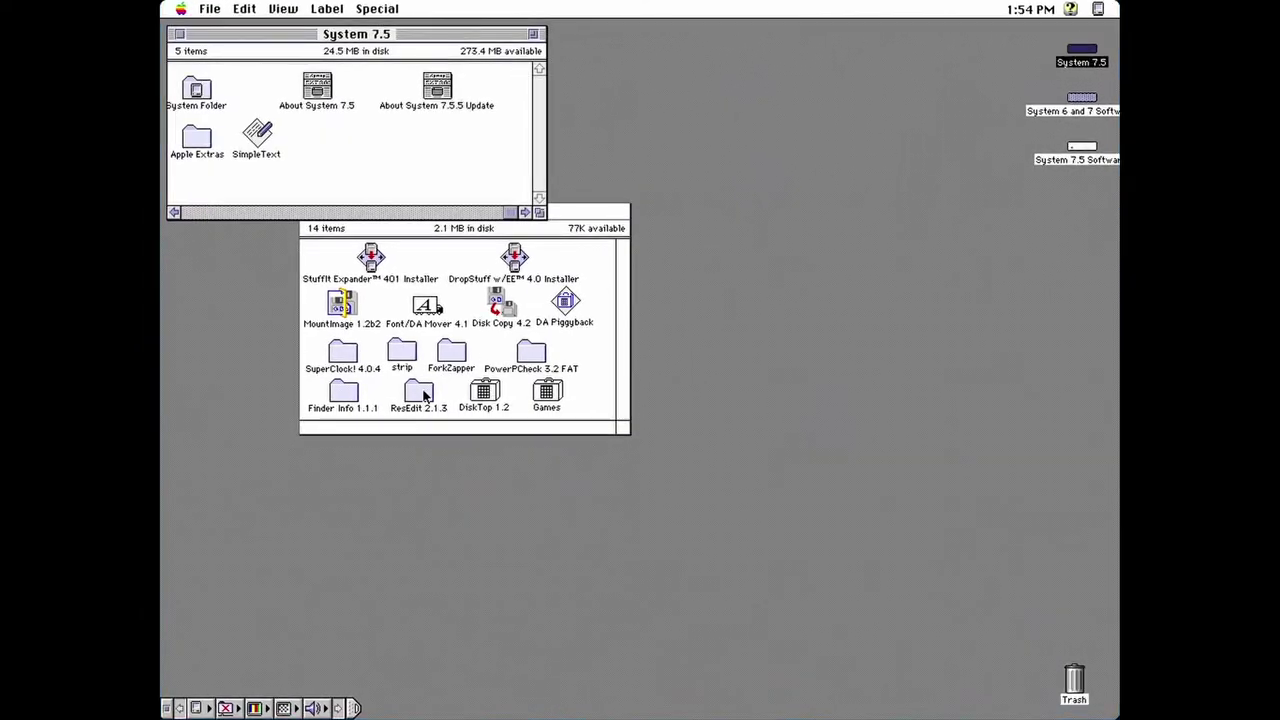
pyautogui.click(207, 210)
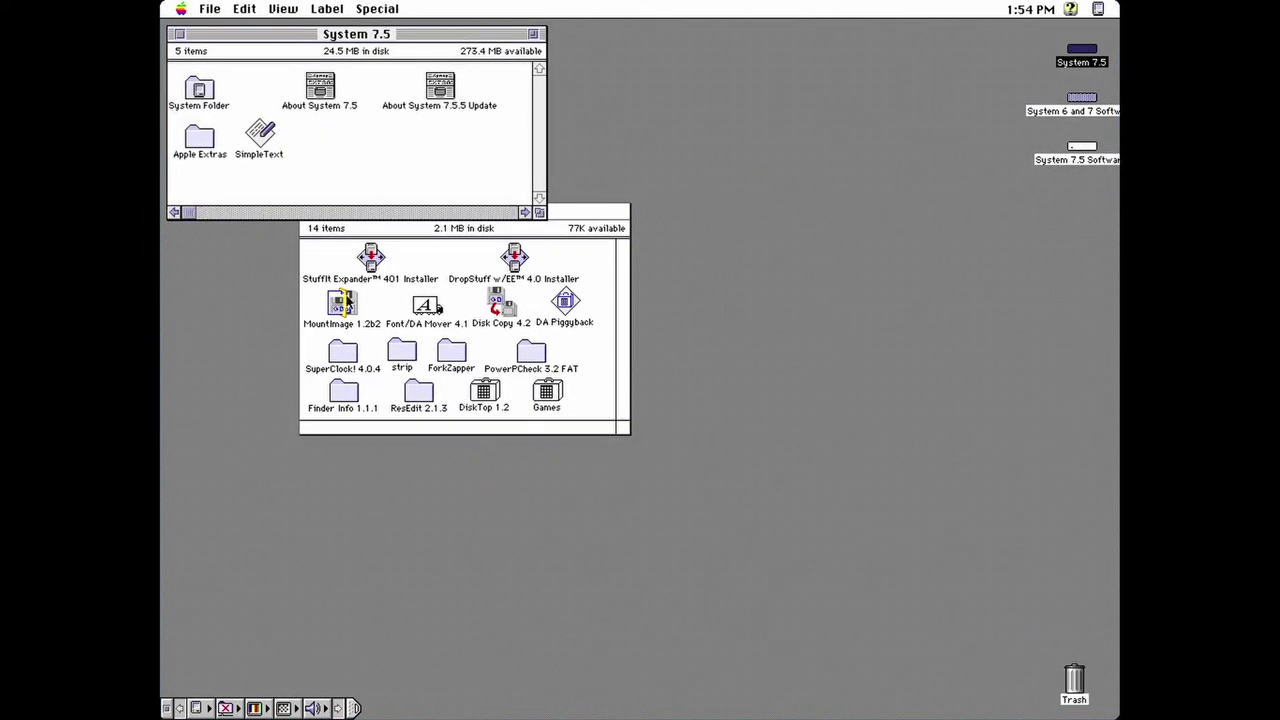
pyautogui.moveTo(478, 395); pyautogui.dragTo(196, 98)
pyautogui.click(766, 230)
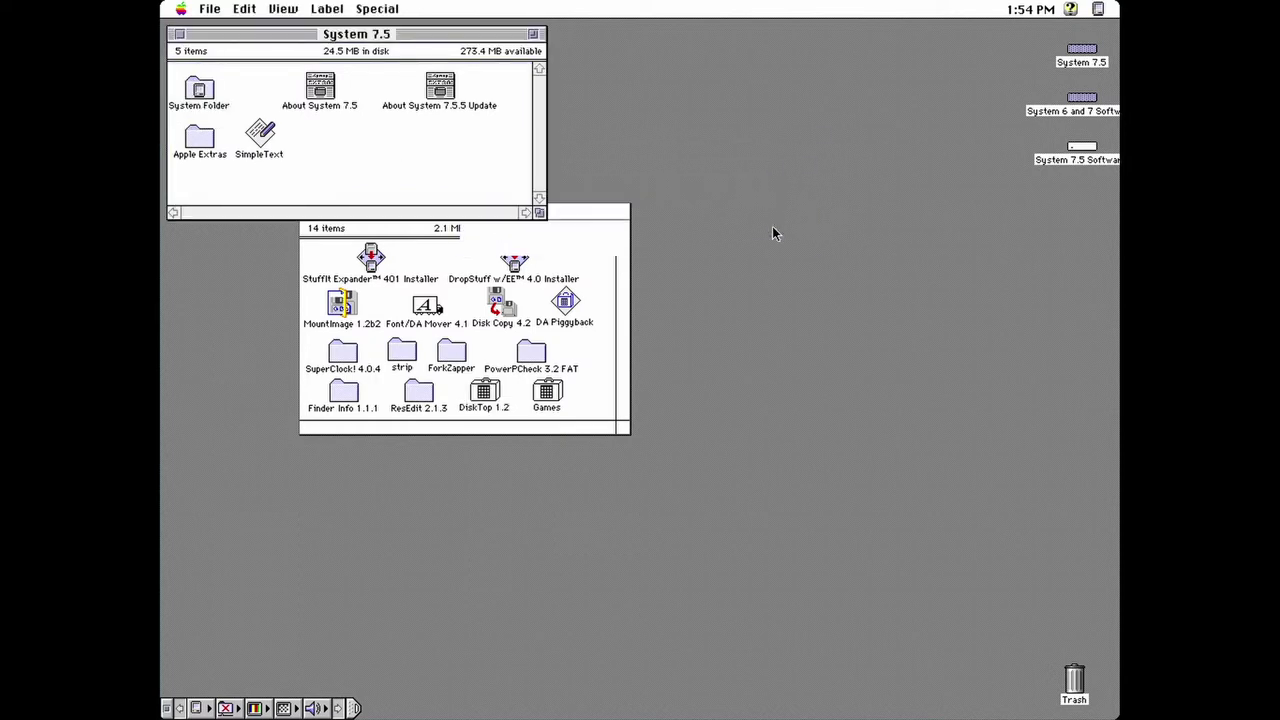
# Step: Open the System 7.5 Software disk and arrange its window below the System 7.5 window
pyautogui.doubleClick(1081, 147)
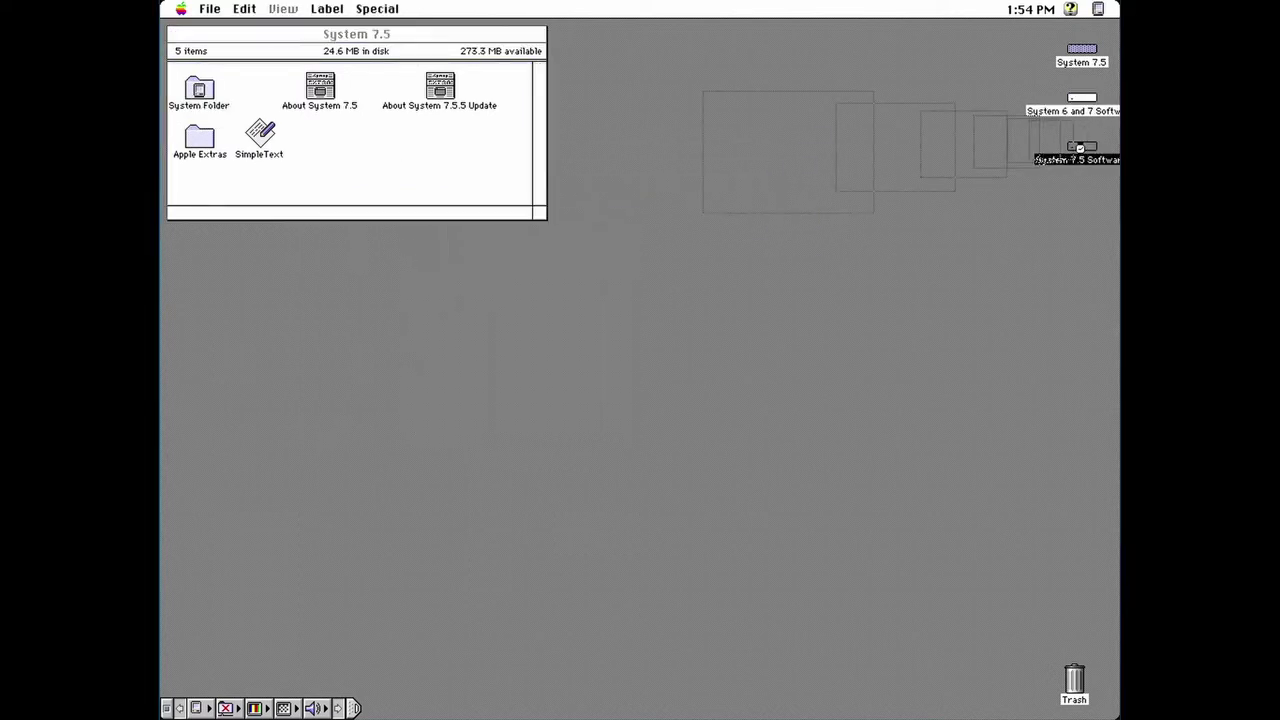
pyautogui.moveTo(401, 36); pyautogui.dragTo(389, 240)
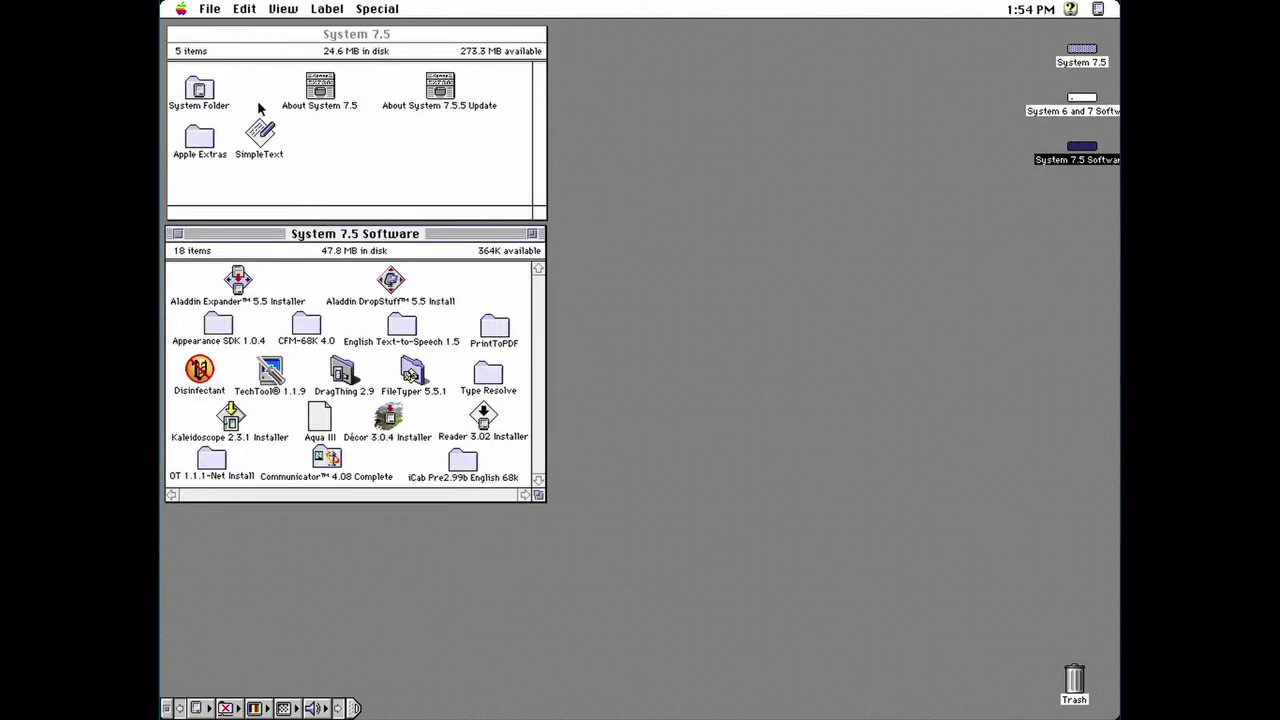
pyautogui.click(245, 40)
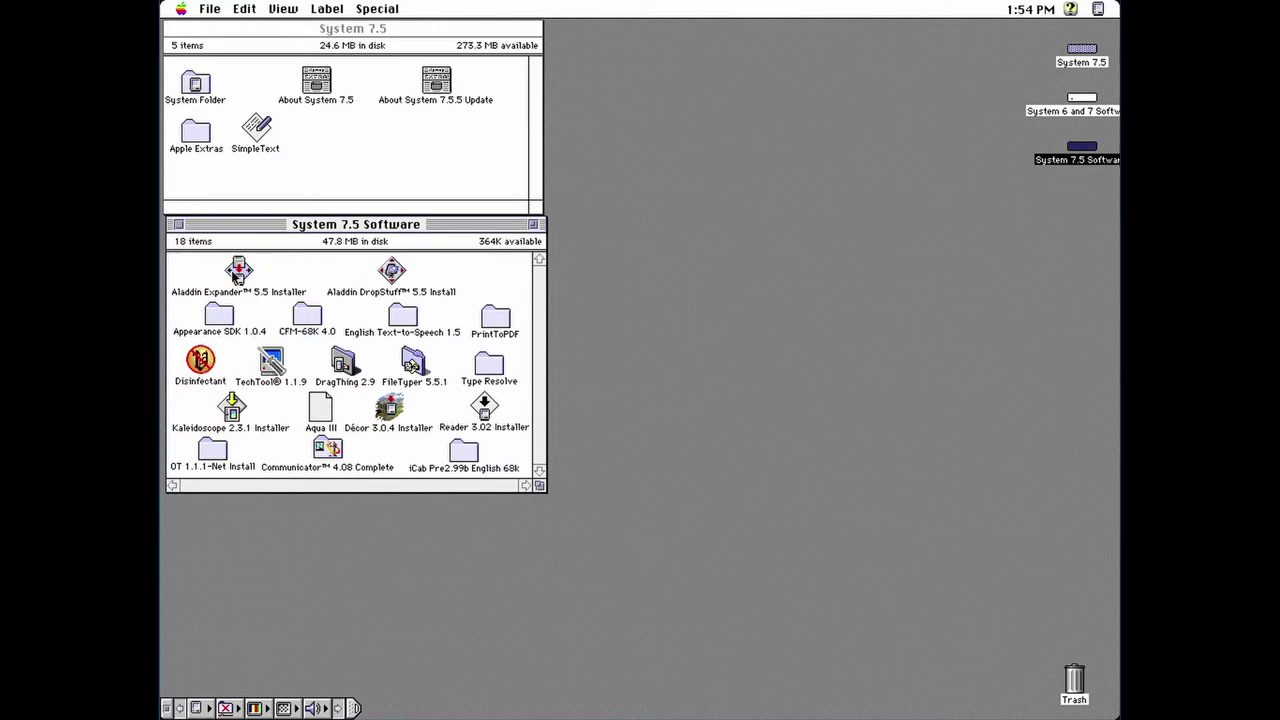
# Step: Install StuffIt Expander 5.5 on the System 7.5 disk as the default helper application, quit the installer and close the new folder
pyautogui.doubleClick(236, 271)
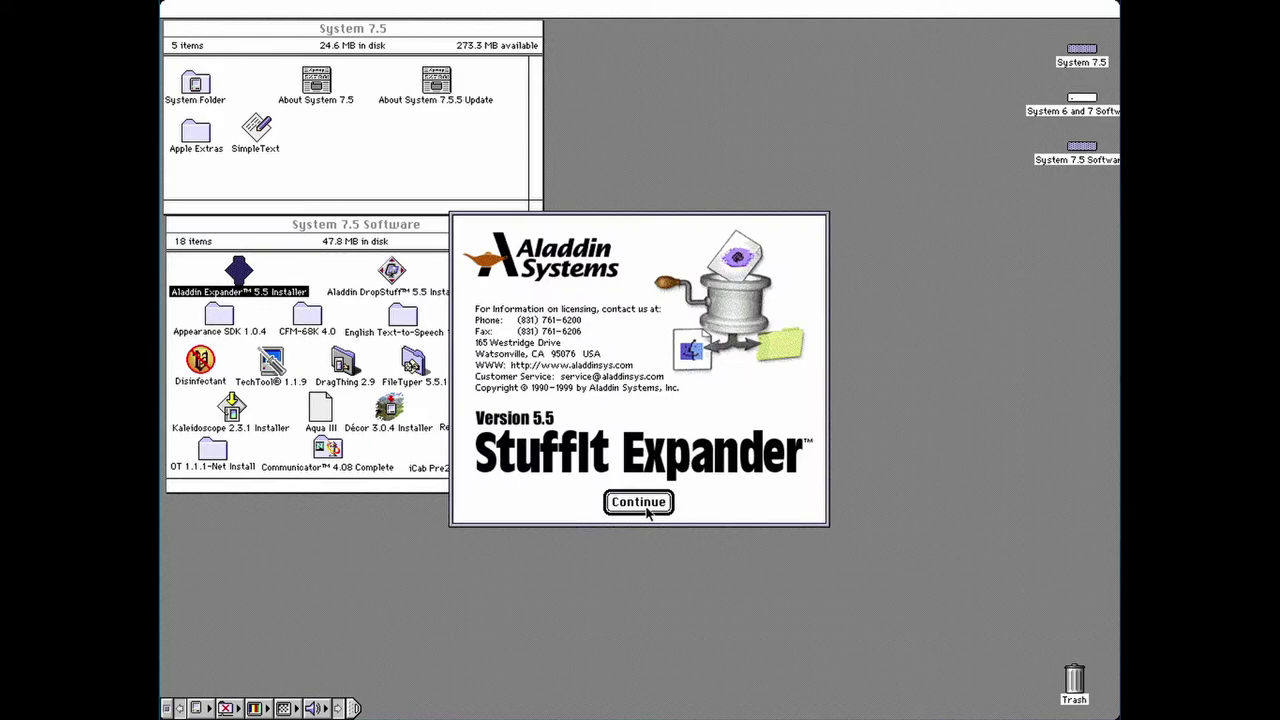
pyautogui.click(646, 508)
pyautogui.click(806, 500)
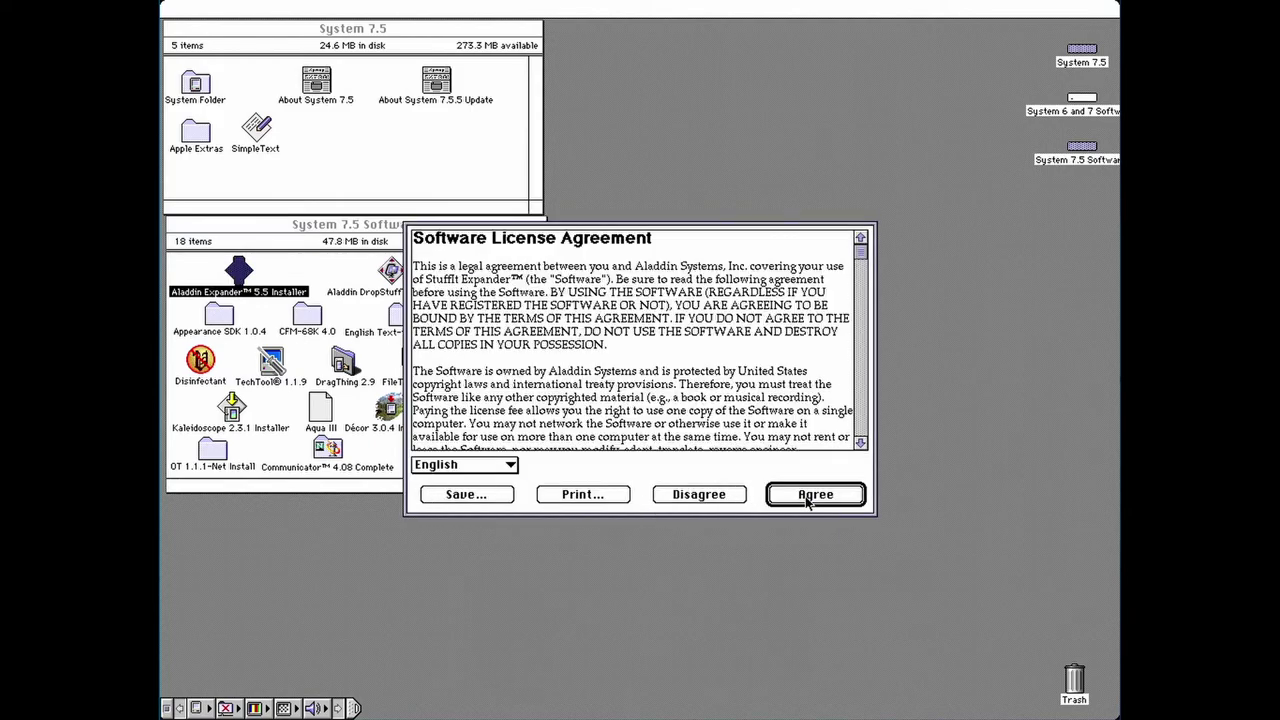
pyautogui.click(815, 495)
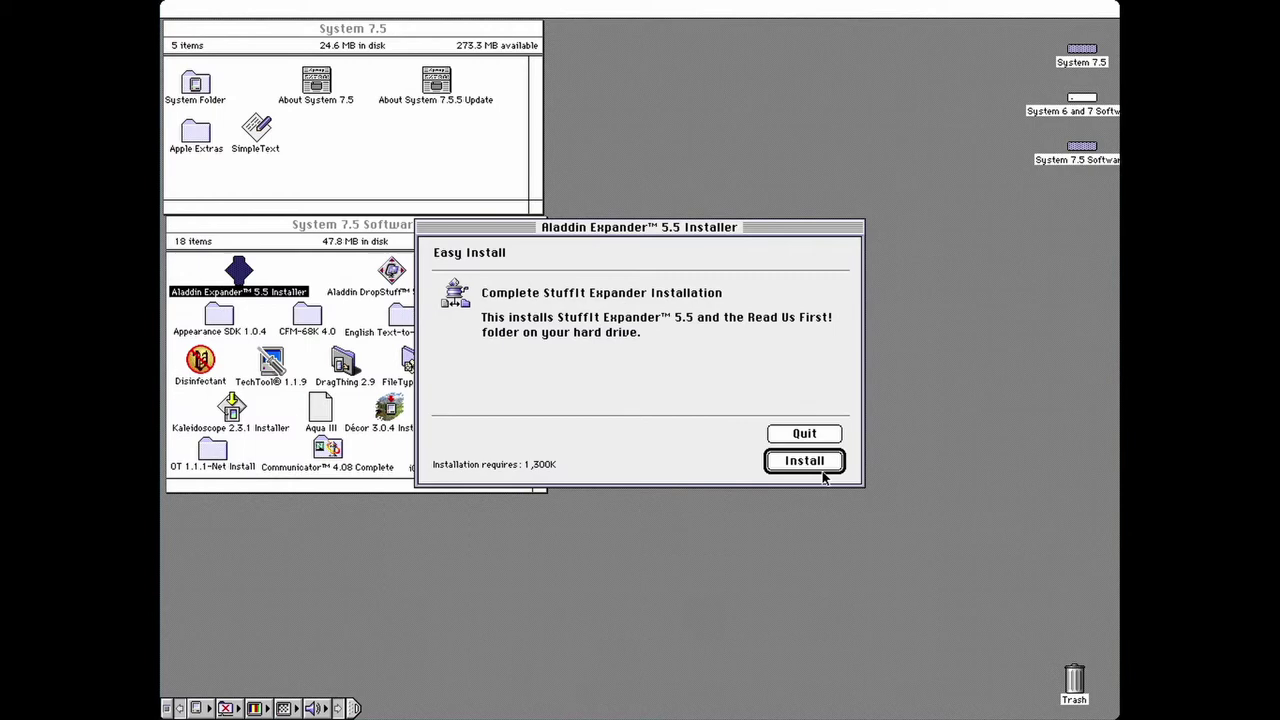
pyautogui.click(805, 461)
pyautogui.click(773, 220)
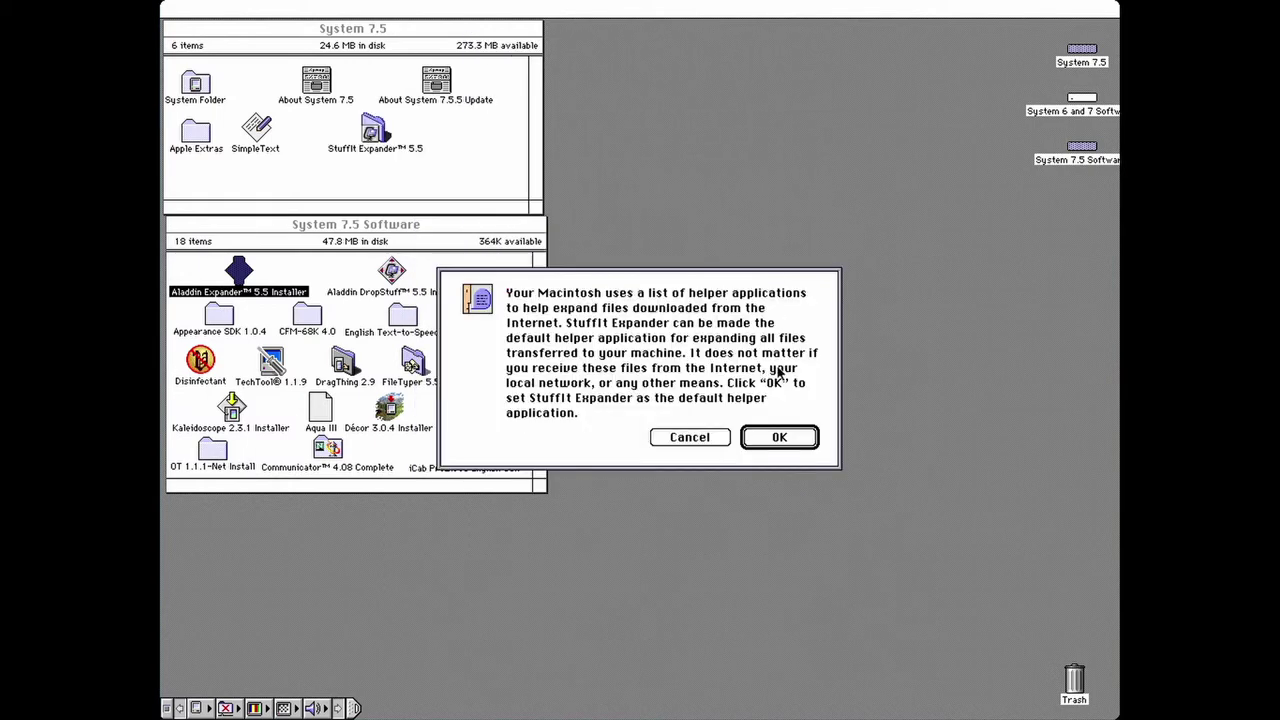
pyautogui.click(786, 435)
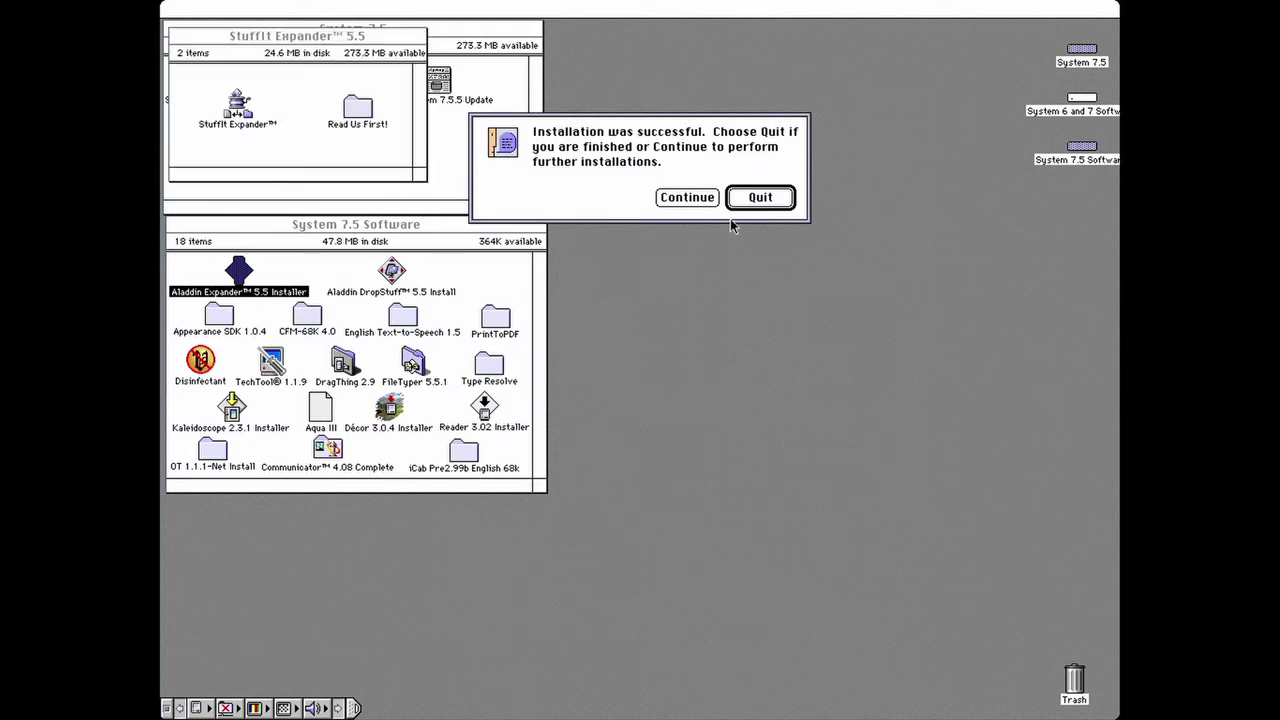
pyautogui.click(740, 199)
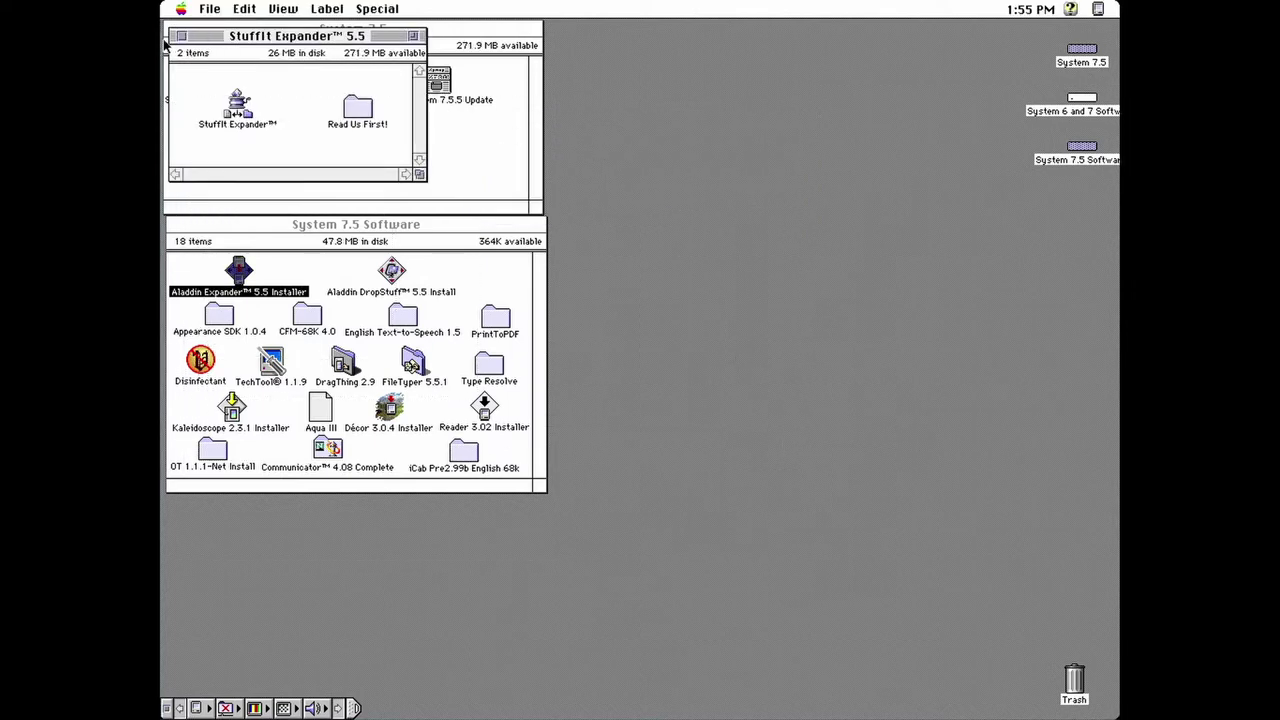
pyautogui.click(181, 37)
pyautogui.click(470, 311)
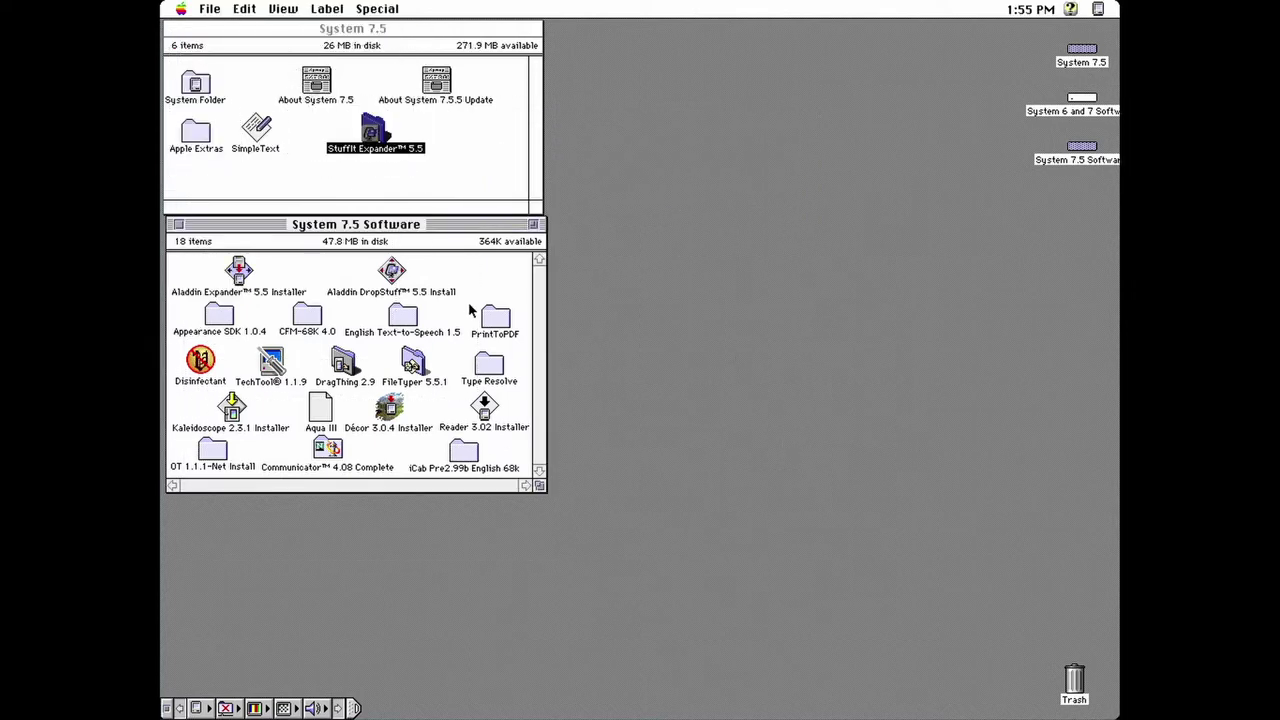
# Step: Install Aladdin DropStuff 5.5 on the System 7.5 disk, quit the installer and close the new folder
pyautogui.doubleClick(391, 272)
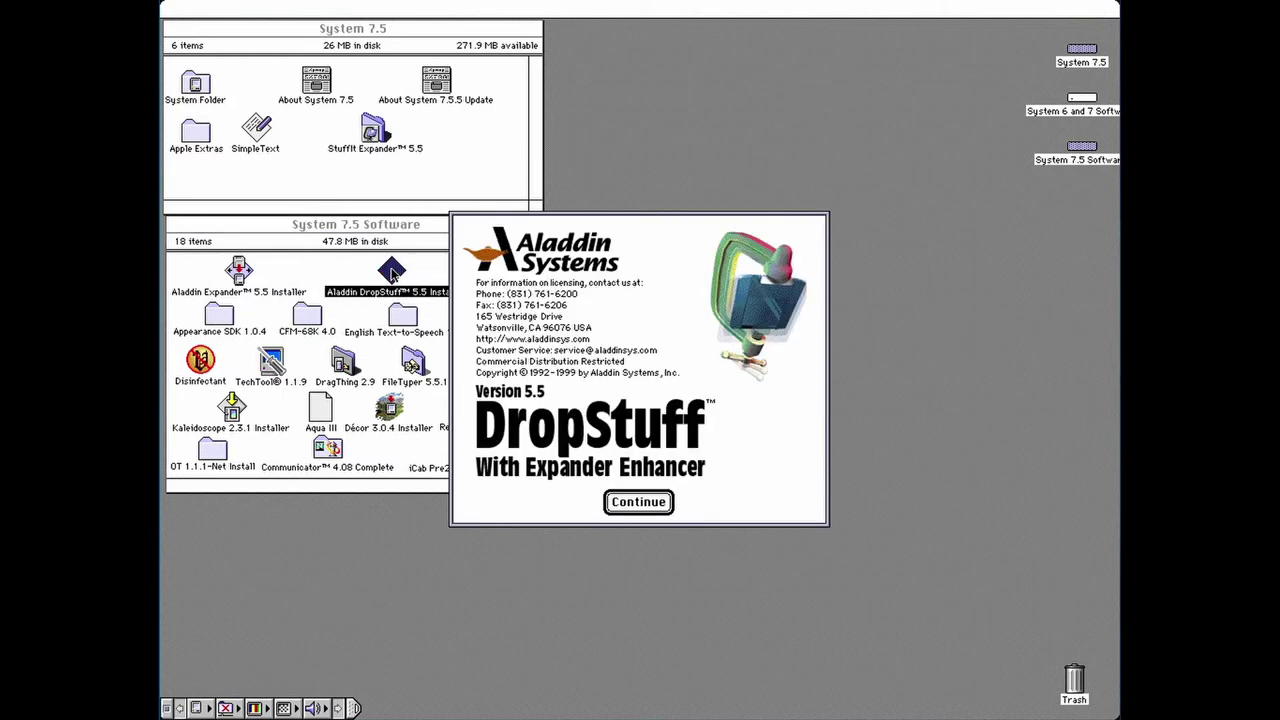
pyautogui.click(637, 501)
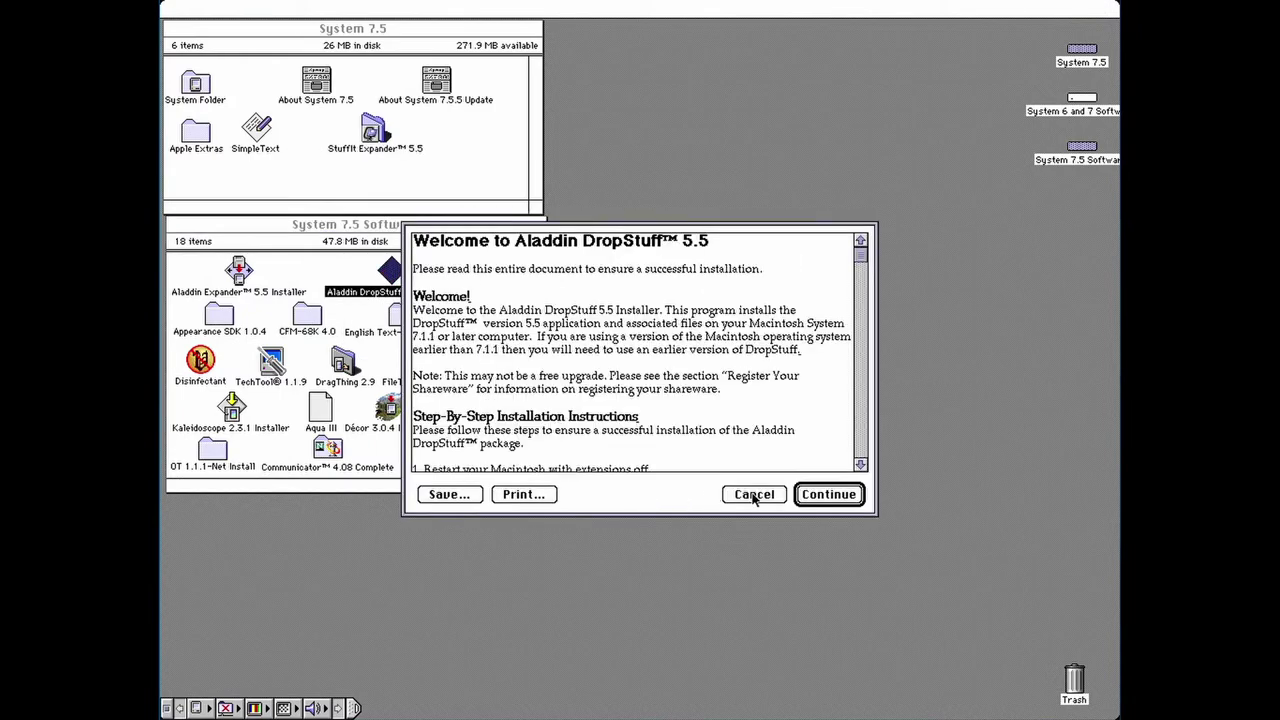
pyautogui.click(811, 499)
pyautogui.click(811, 496)
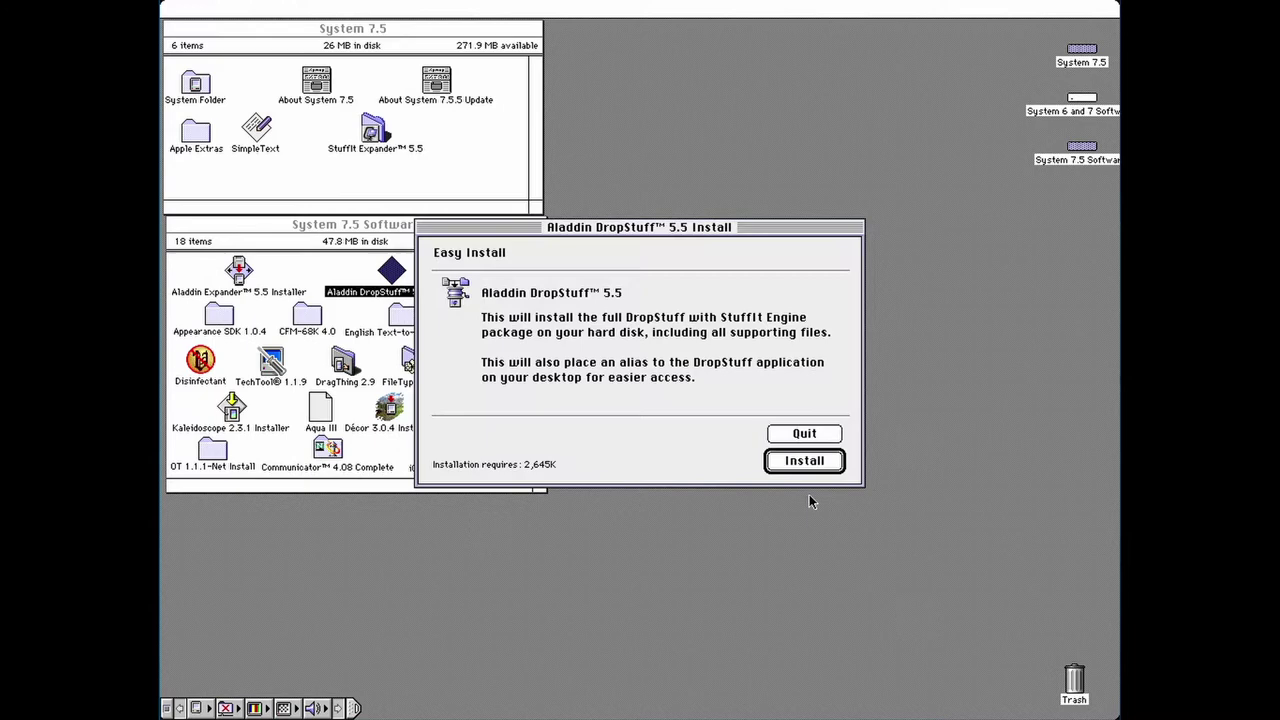
pyautogui.click(804, 461)
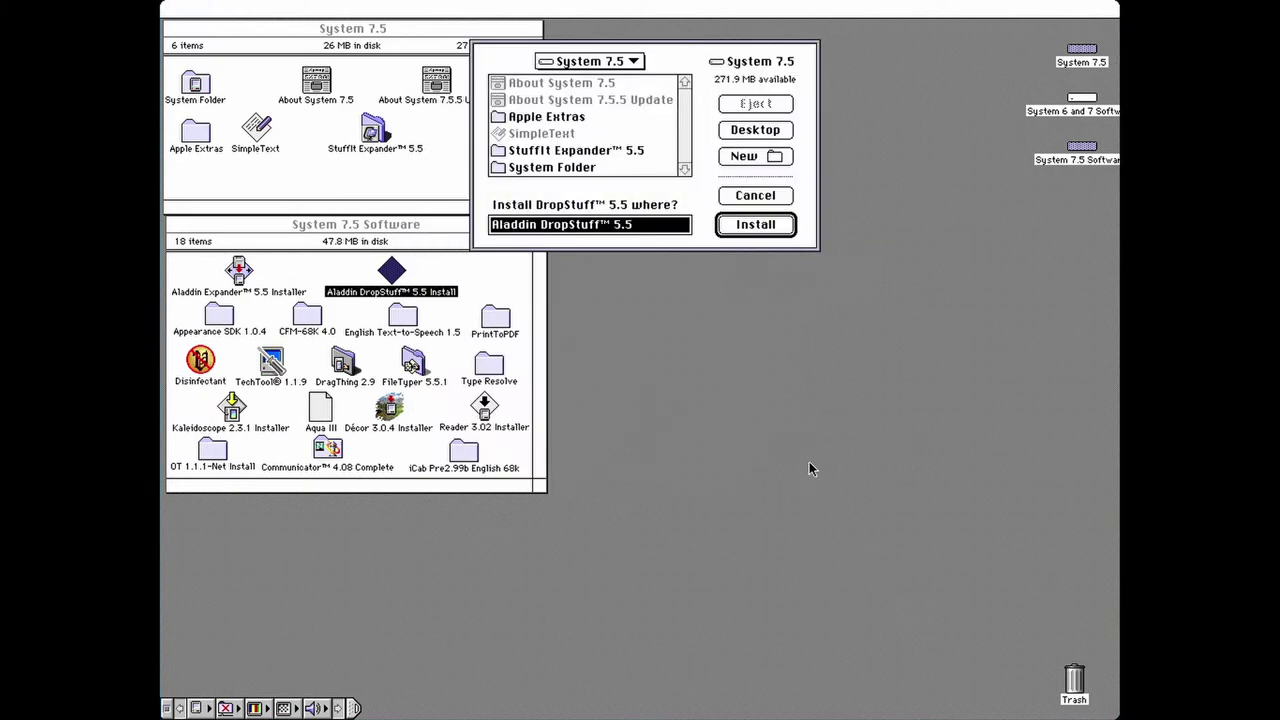
pyautogui.click(755, 225)
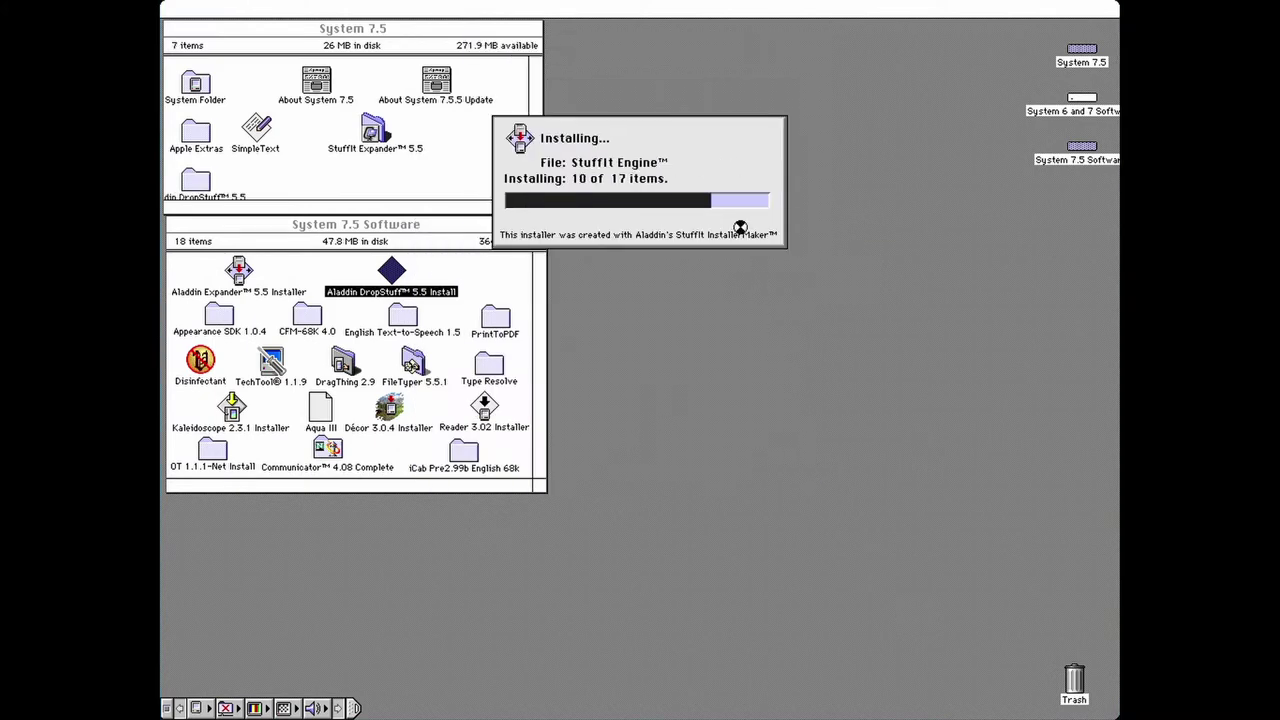
pyautogui.click(758, 198)
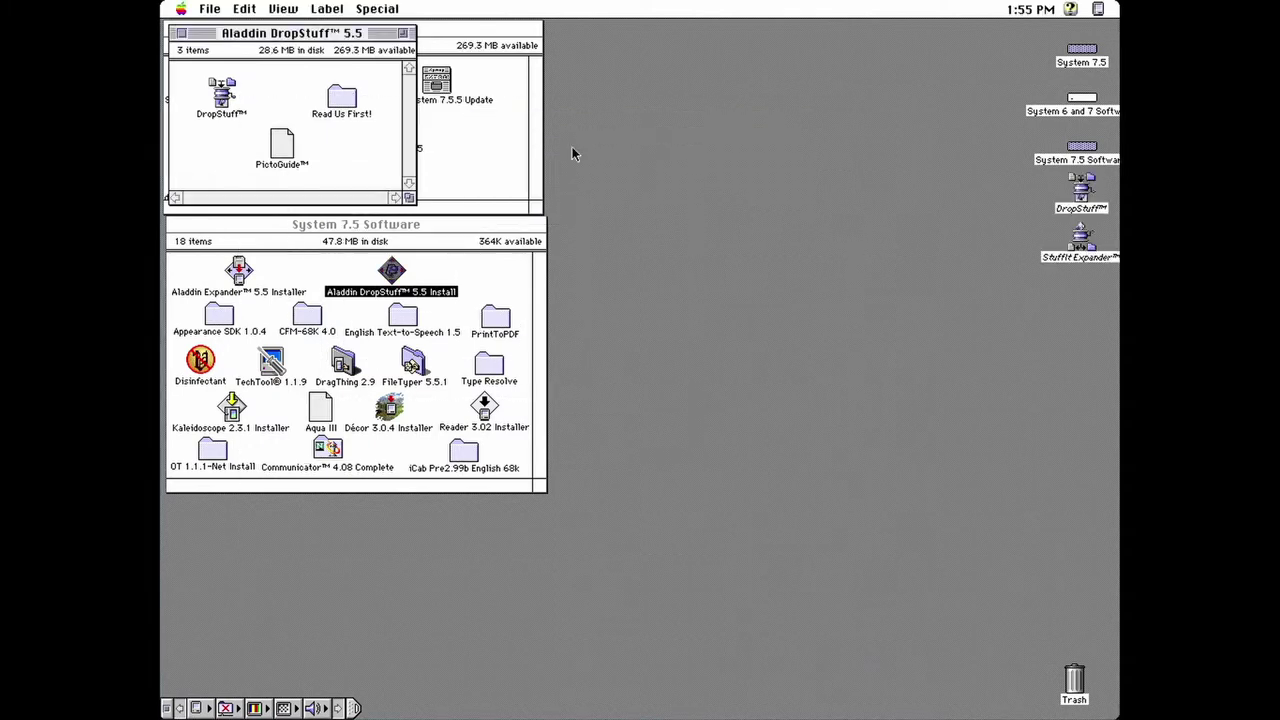
pyautogui.click(180, 34)
pyautogui.click(204, 258)
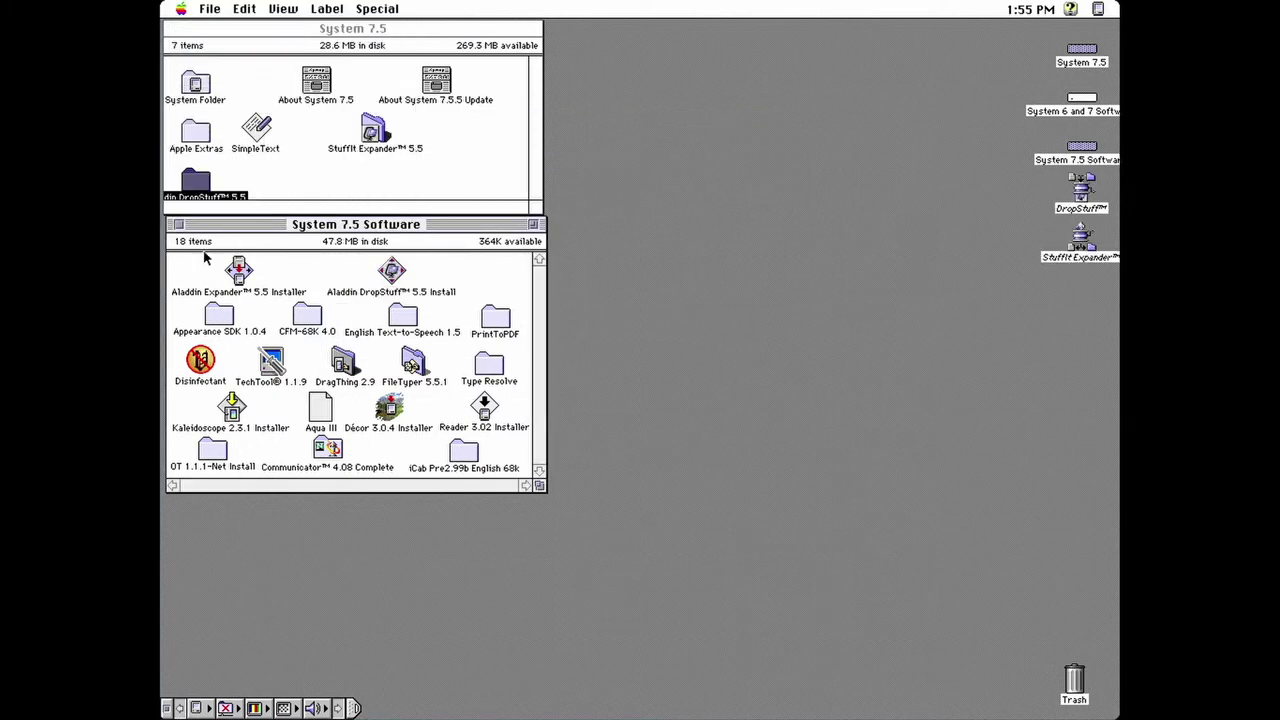
# Step: Copy the .Keyboard and Charcoal fonts and the Appearance Extension from the Appearance SDK 1.0.4 folder into the System Folder's matching subfolders
pyautogui.doubleClick(232, 332)
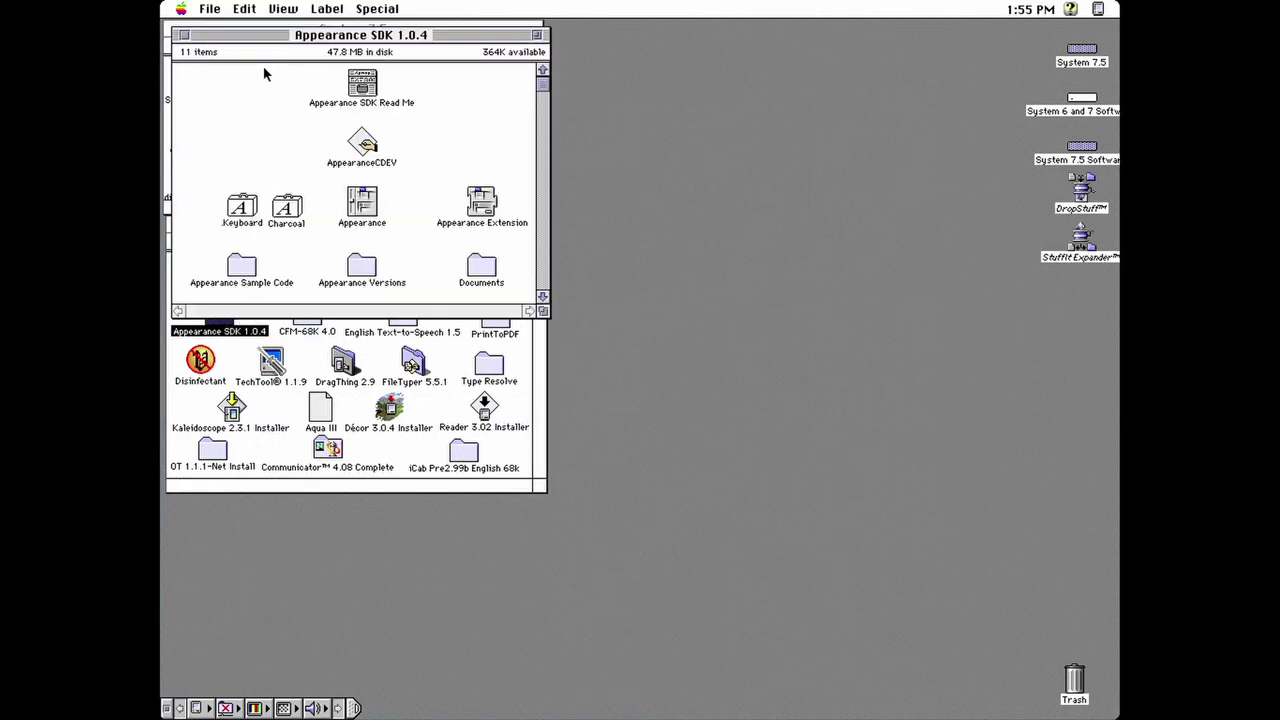
pyautogui.moveTo(274, 37); pyautogui.dragTo(458, 230)
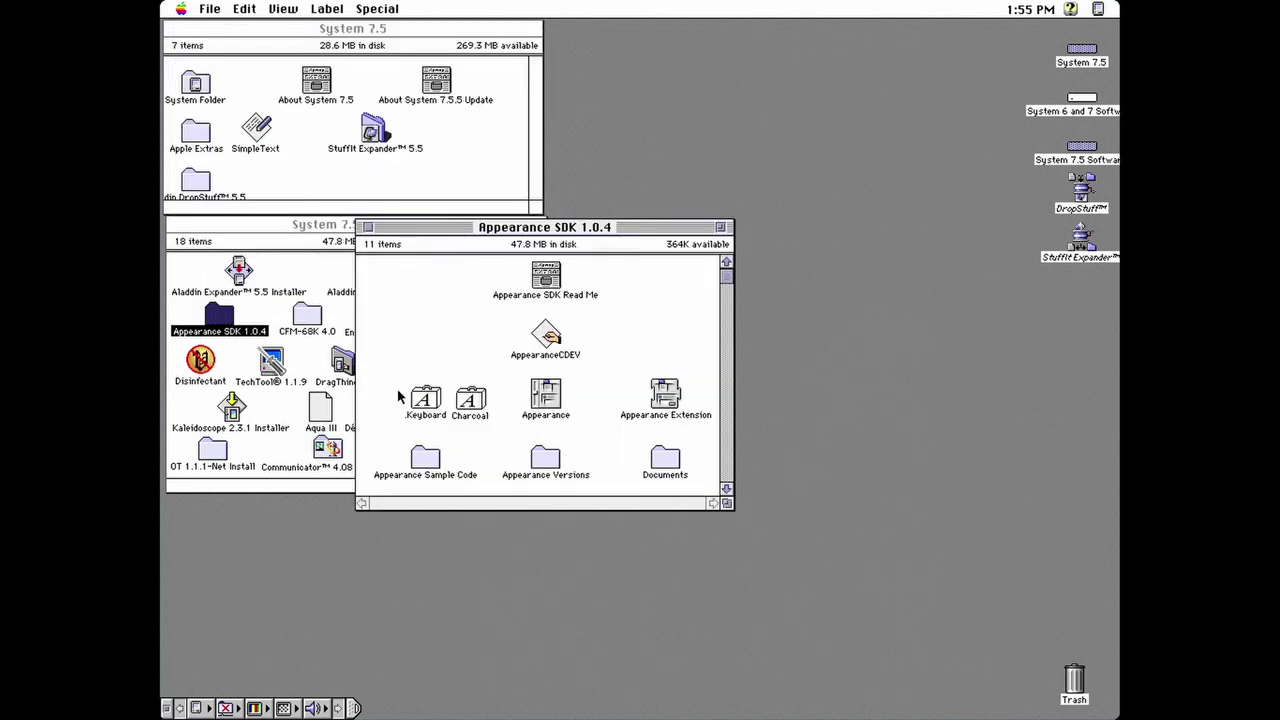
pyautogui.moveTo(398, 396); pyautogui.dragTo(200, 95)
pyautogui.click(771, 217)
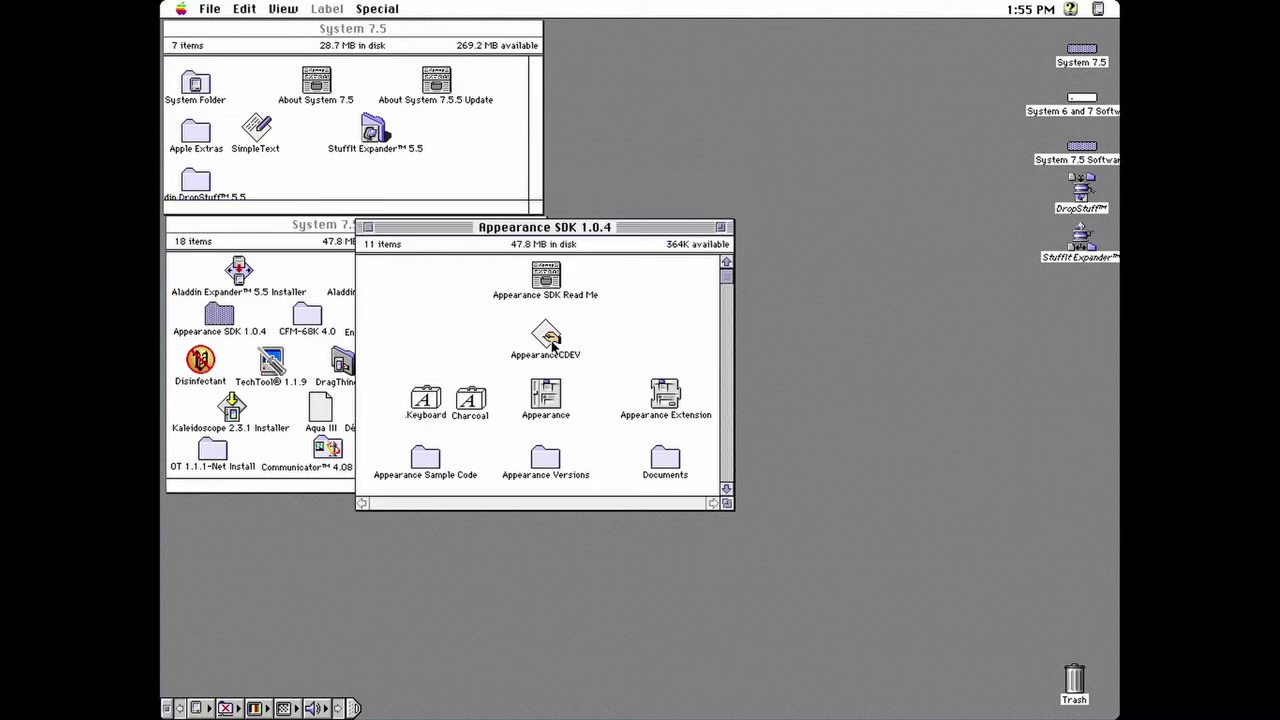
pyautogui.moveTo(663, 392); pyautogui.dragTo(197, 88)
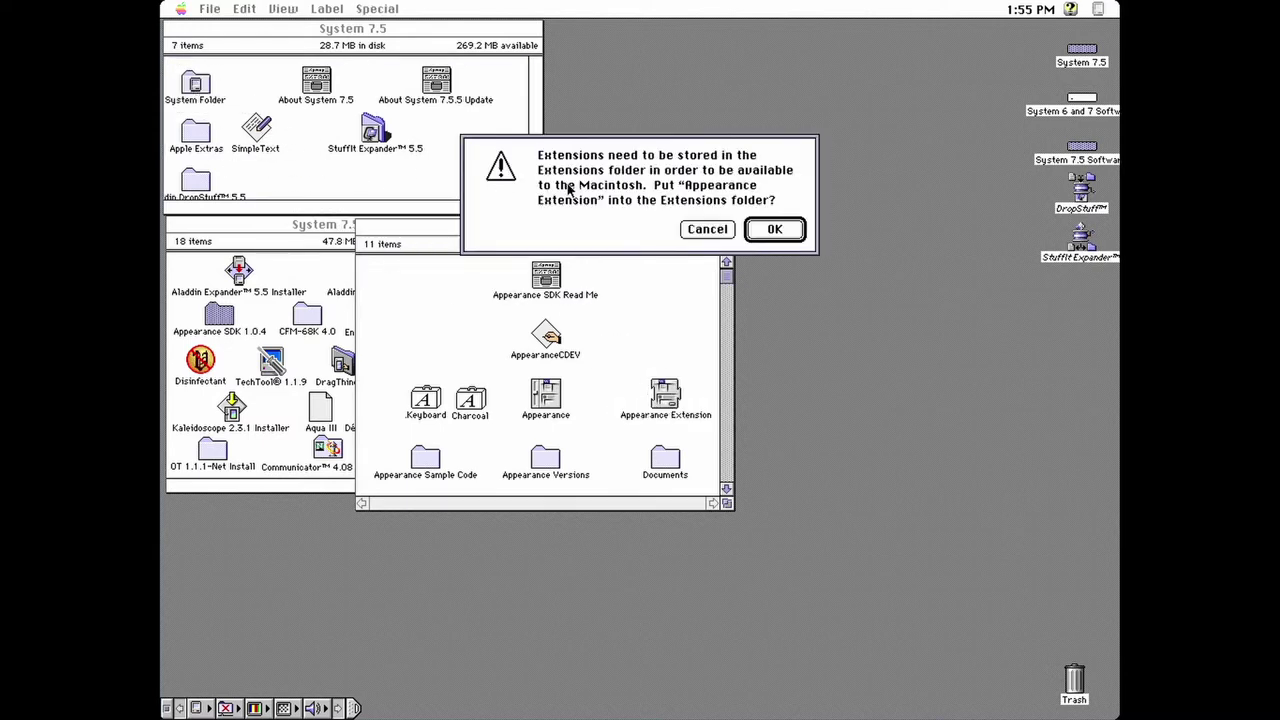
pyautogui.click(772, 229)
# Step: Copy AppearanceCDEV onto the System 7.5 disk and rename the copy as Appearance
pyautogui.moveTo(556, 340); pyautogui.dragTo(460, 168)
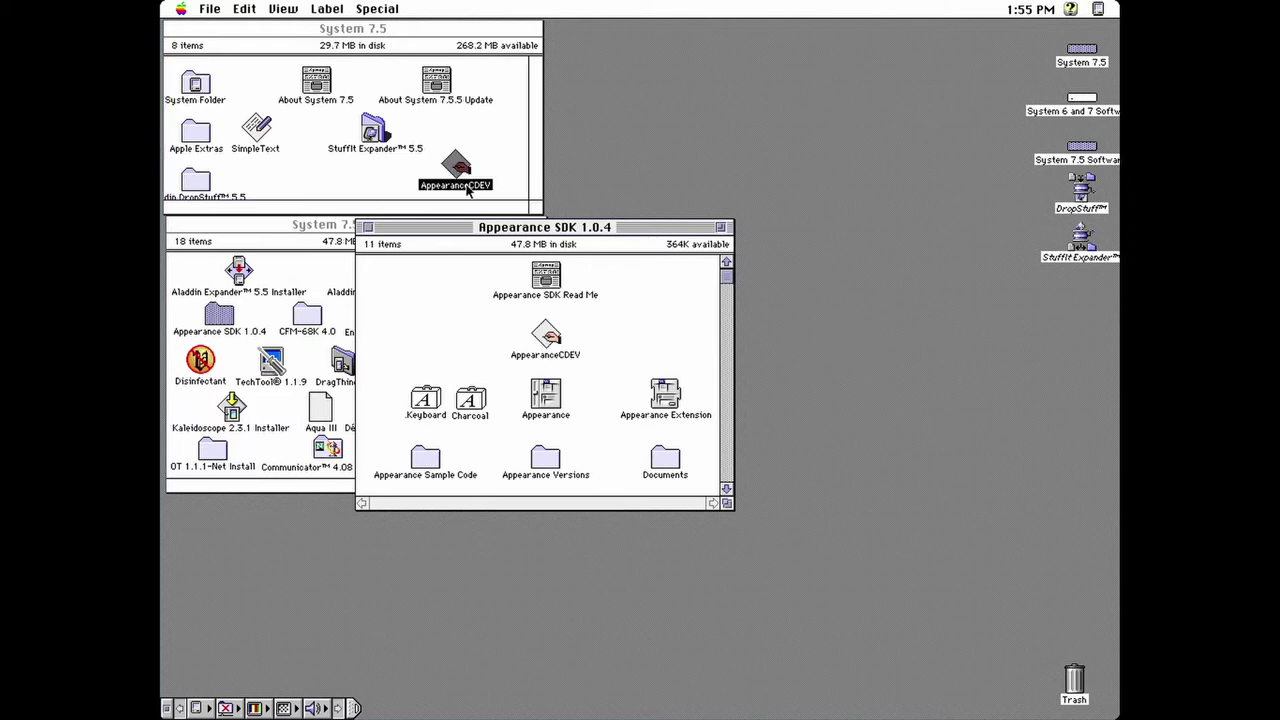
pyautogui.click(468, 188)
pyautogui.click(493, 192)
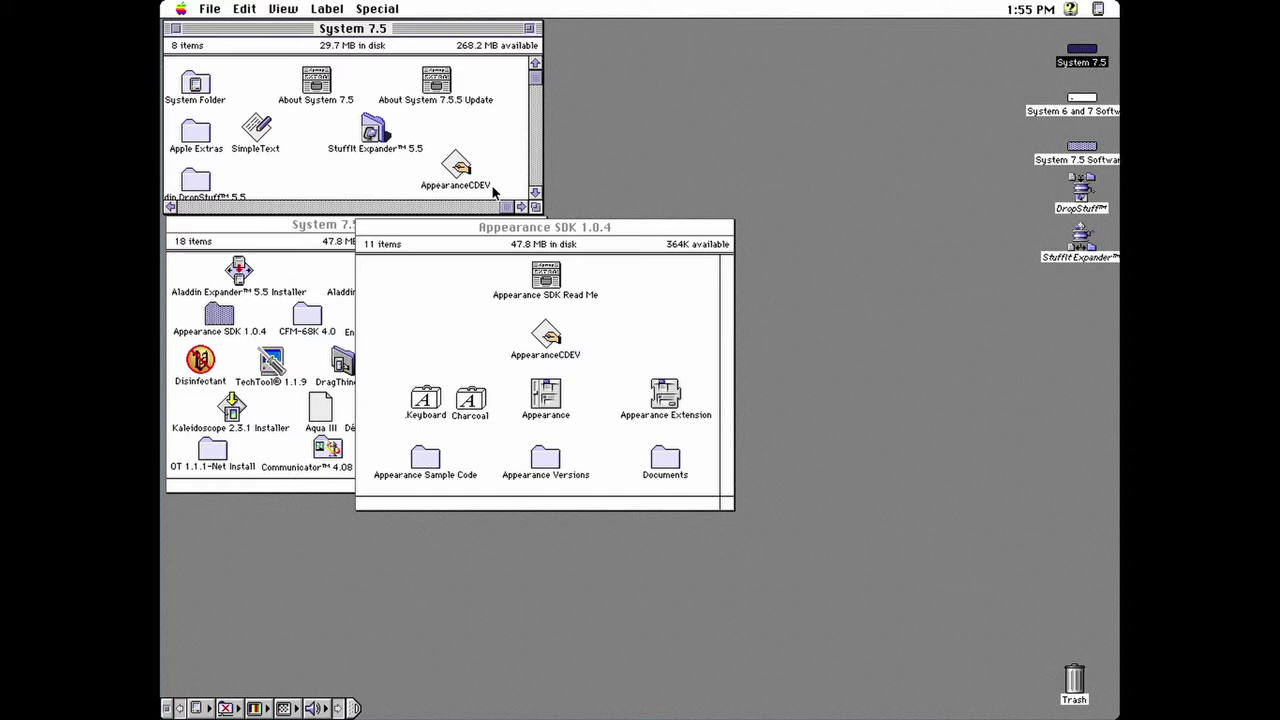
pyautogui.click(490, 188)
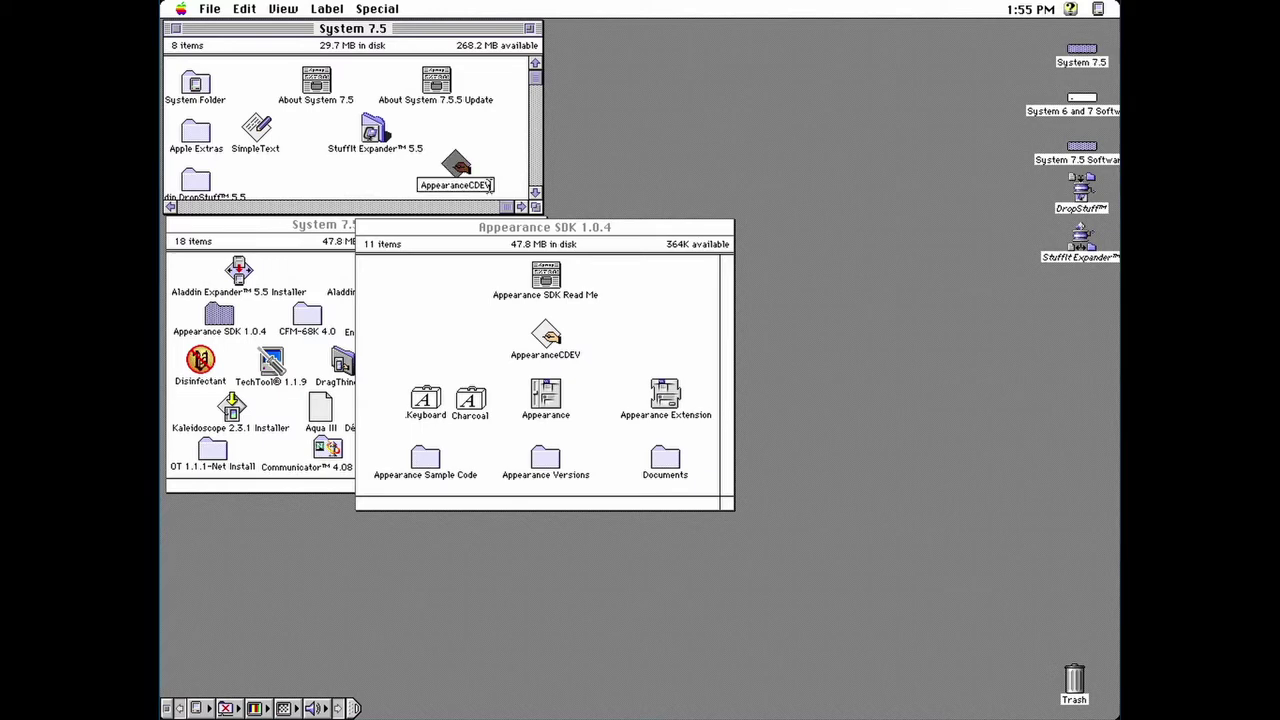
pyautogui.press('BackSpace')
pyautogui.press('BackSpace')
pyautogui.press('BackSpace')
pyautogui.press('BackSpace')
pyautogui.press('BackSpace')
pyautogui.write('e')
pyautogui.click(500, 160)
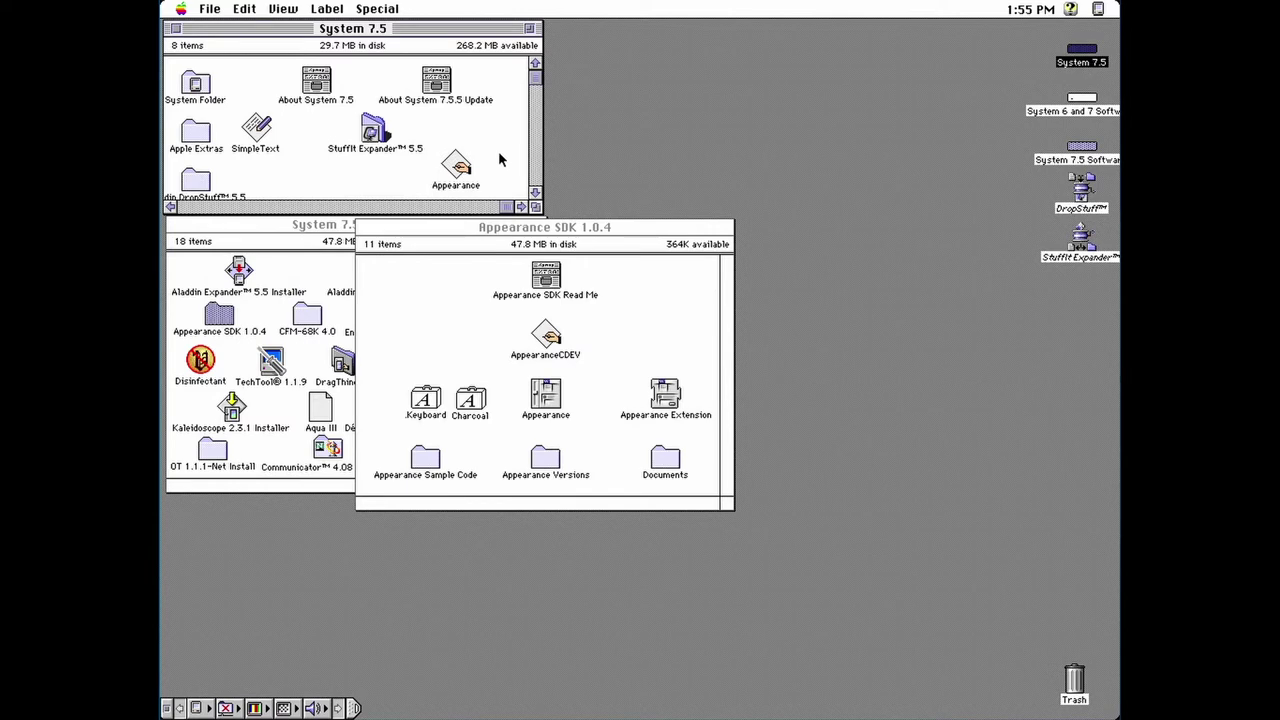
# Step: Open the System Folder and move the Appearance control panel into its Control Panels folder
pyautogui.doubleClick(210, 92)
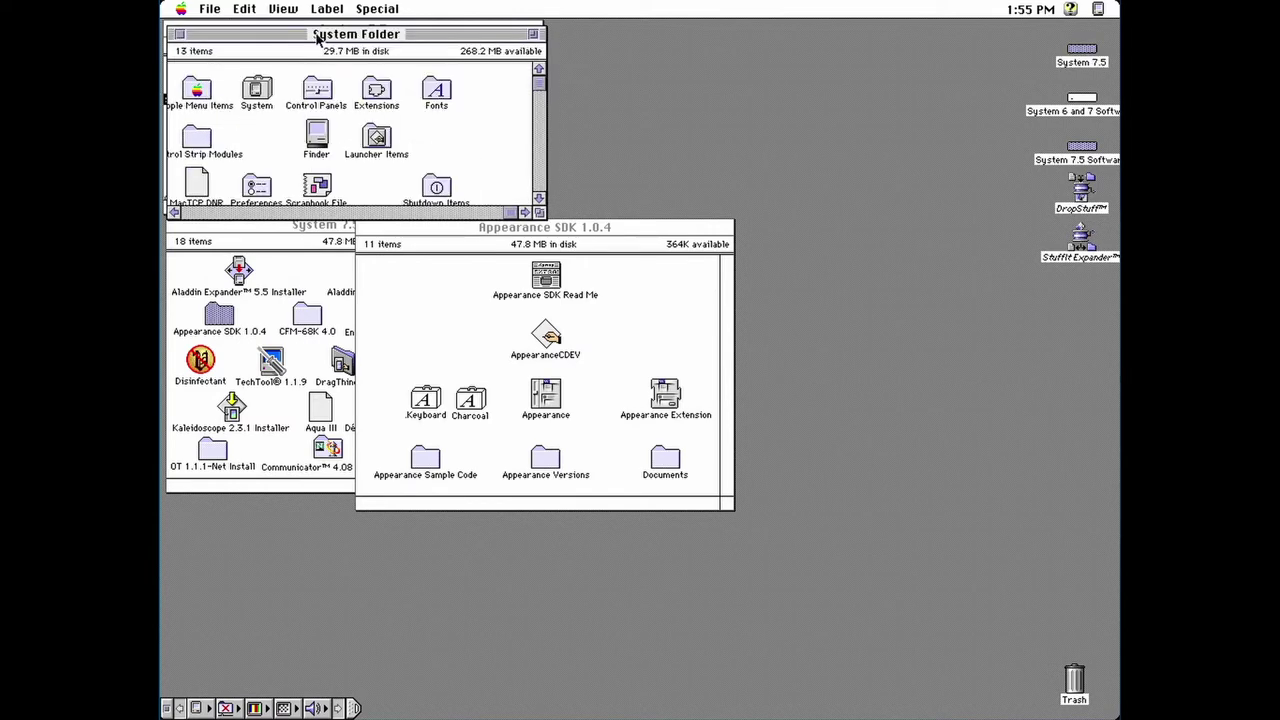
pyautogui.moveTo(316, 36); pyautogui.dragTo(415, 249)
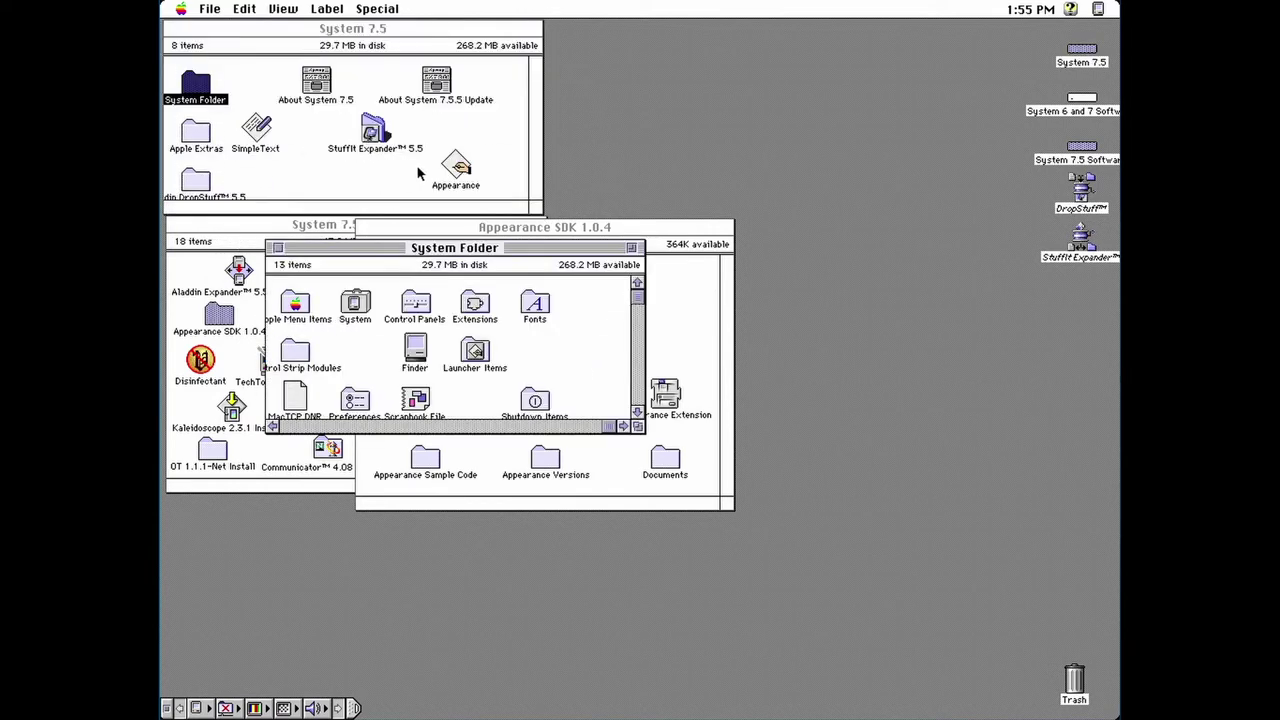
pyautogui.click(456, 170)
pyautogui.moveTo(456, 170); pyautogui.dragTo(414, 307)
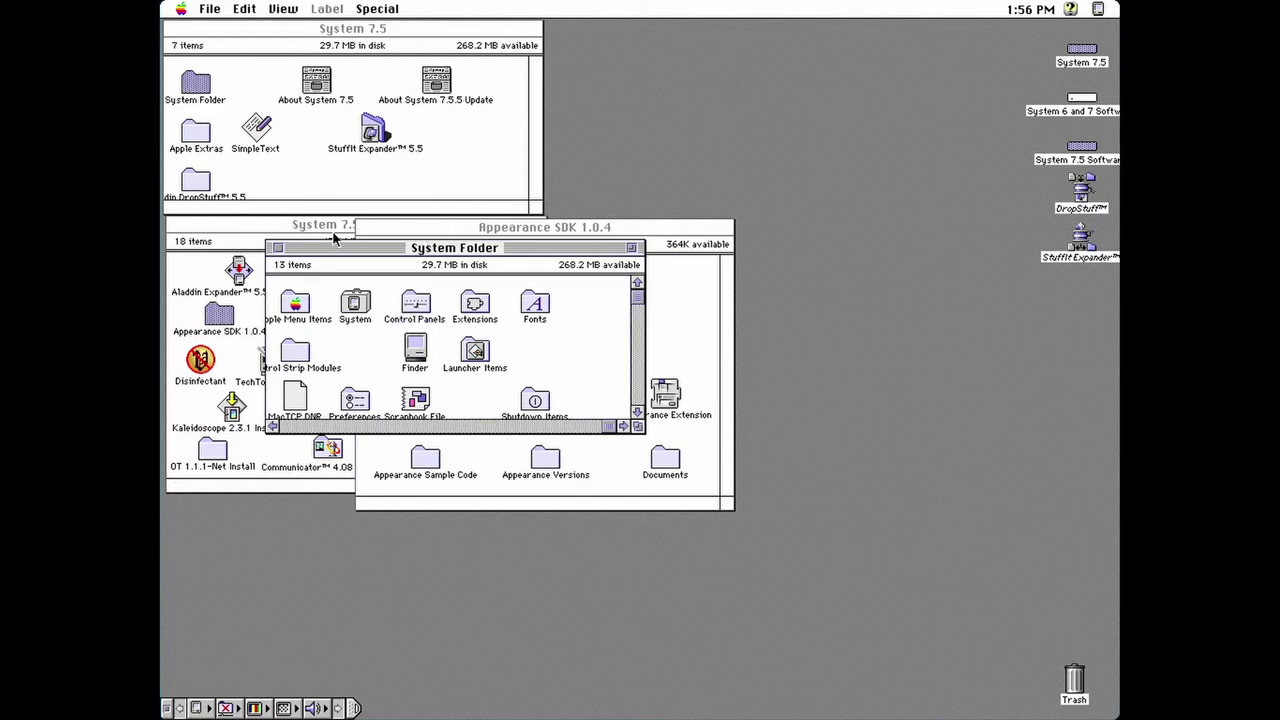
# Step: Copy the preferences file from the SDK's "Prefs for use with System 7.x" folder into the System Folder's Preferences folder
pyautogui.click(539, 229)
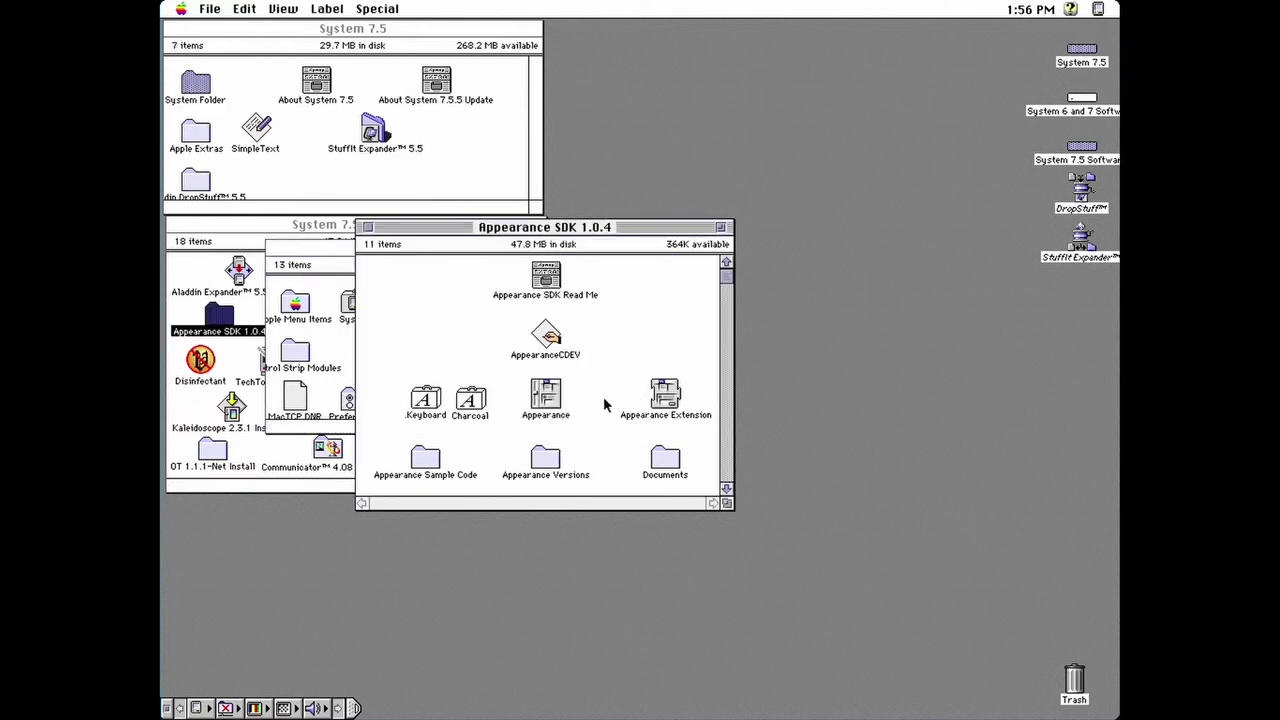
pyautogui.click(730, 467)
pyautogui.doubleClick(433, 474)
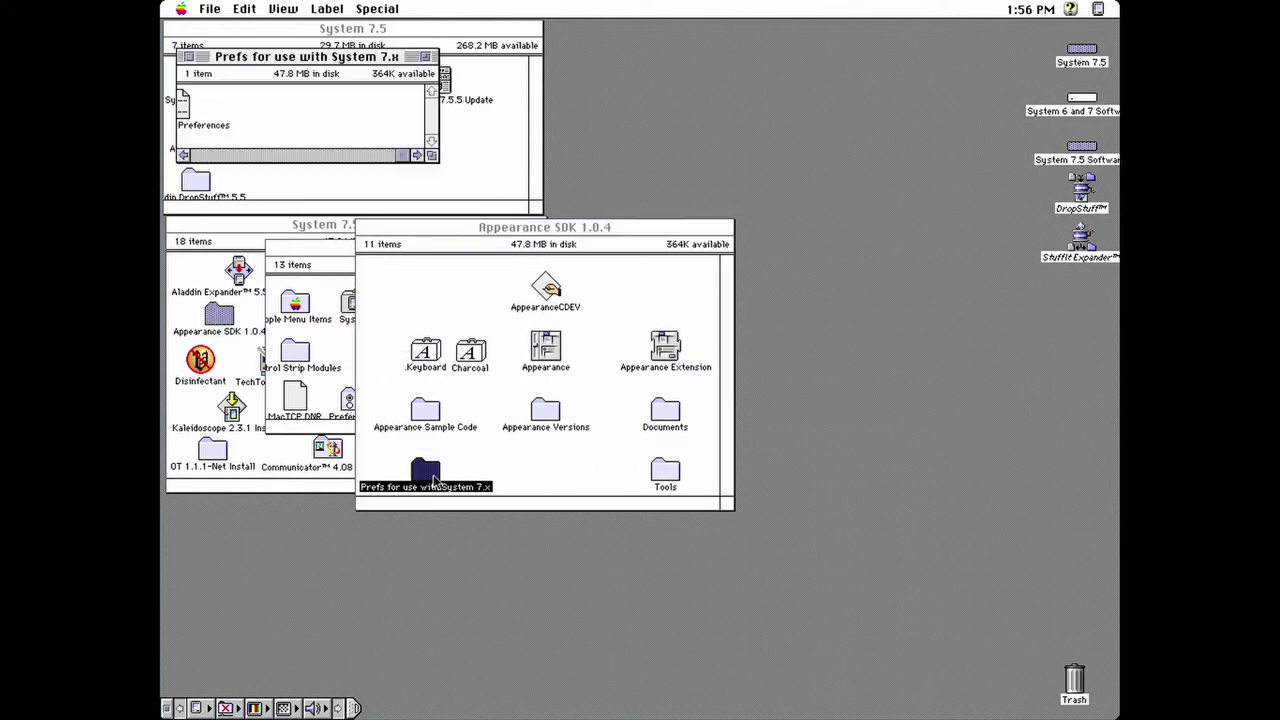
pyautogui.click(336, 248)
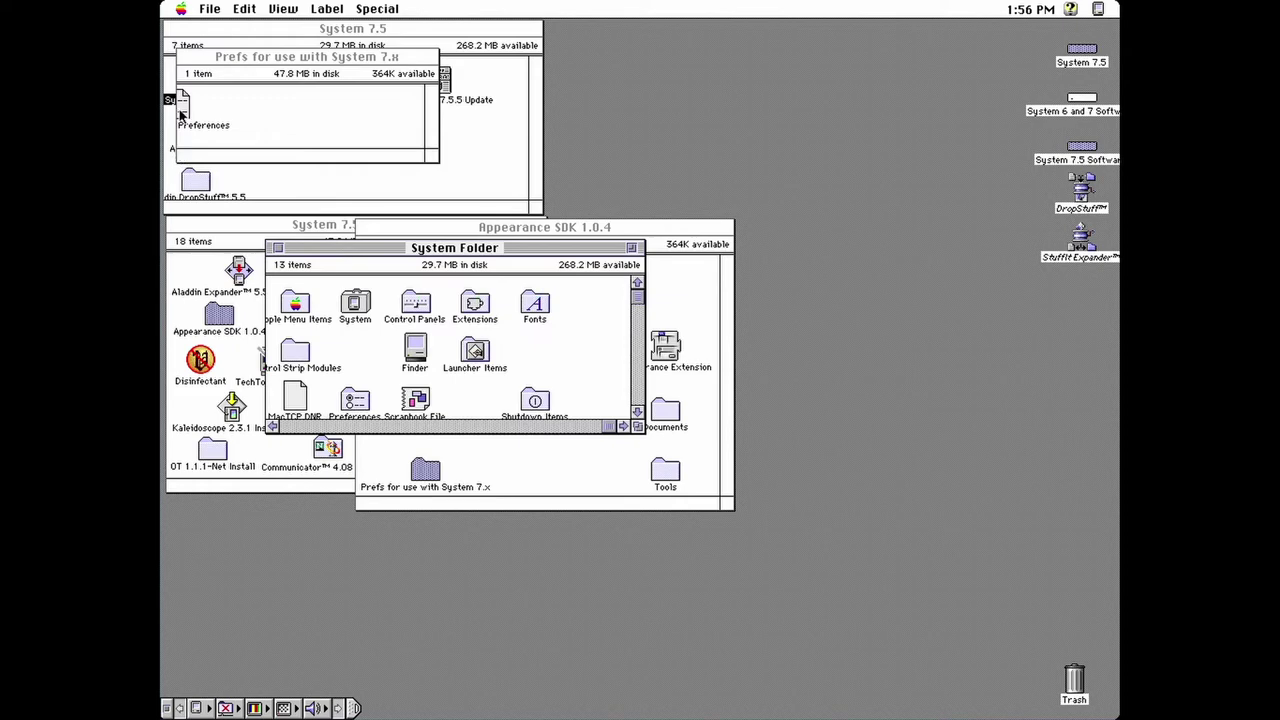
pyautogui.moveTo(181, 113); pyautogui.dragTo(350, 400)
# Step: Close the System Folder, "Prefs for use with System 7.x" and Appearance SDK 1.0.4 windows
pyautogui.click(278, 248)
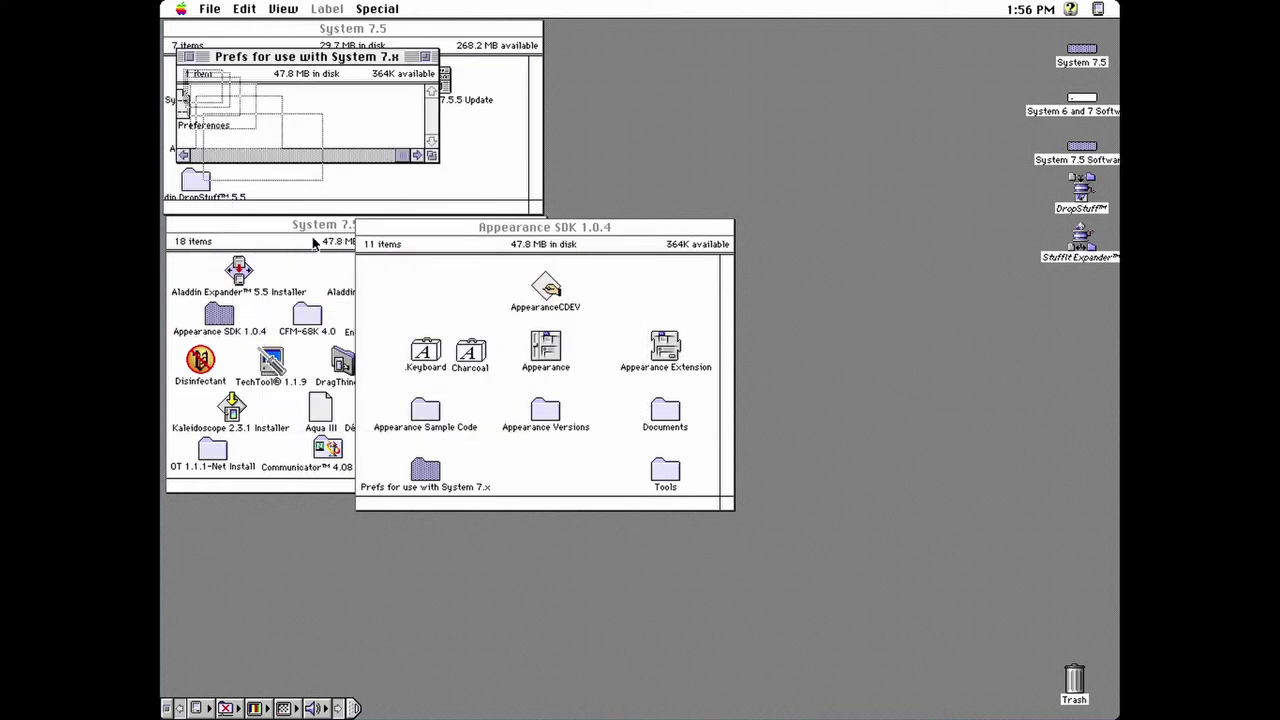
pyautogui.click(190, 57)
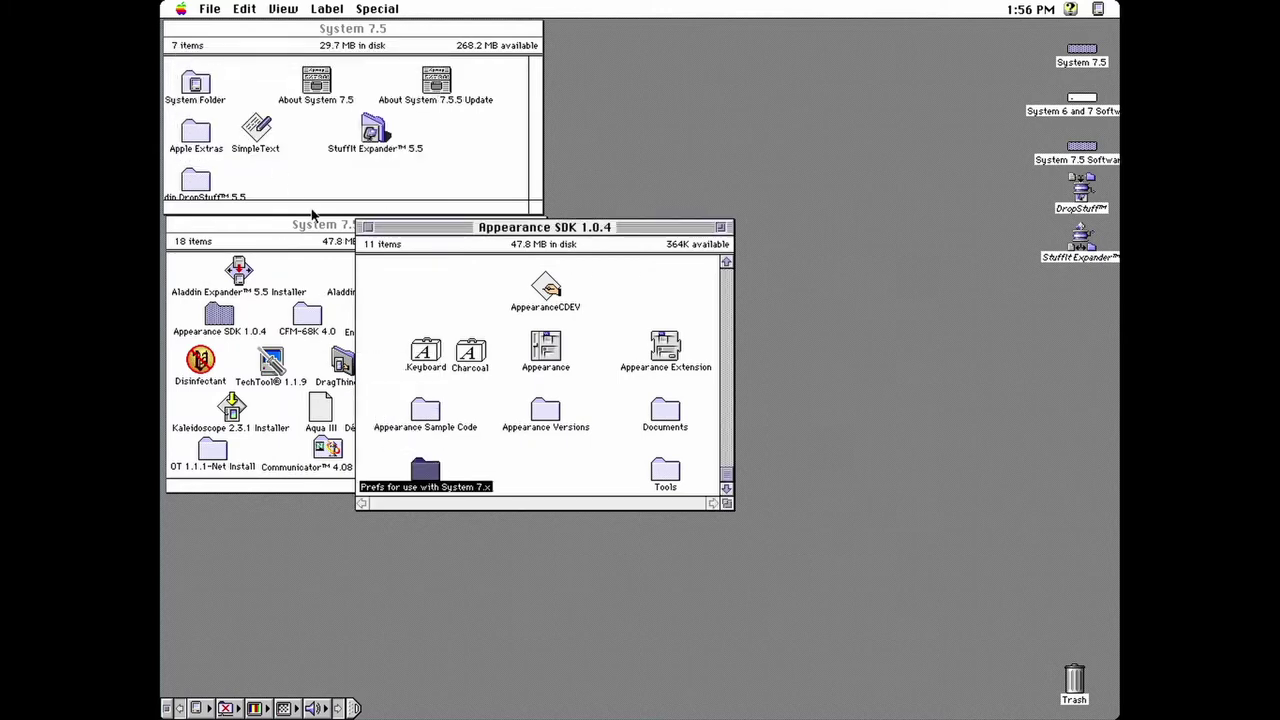
pyautogui.click(368, 228)
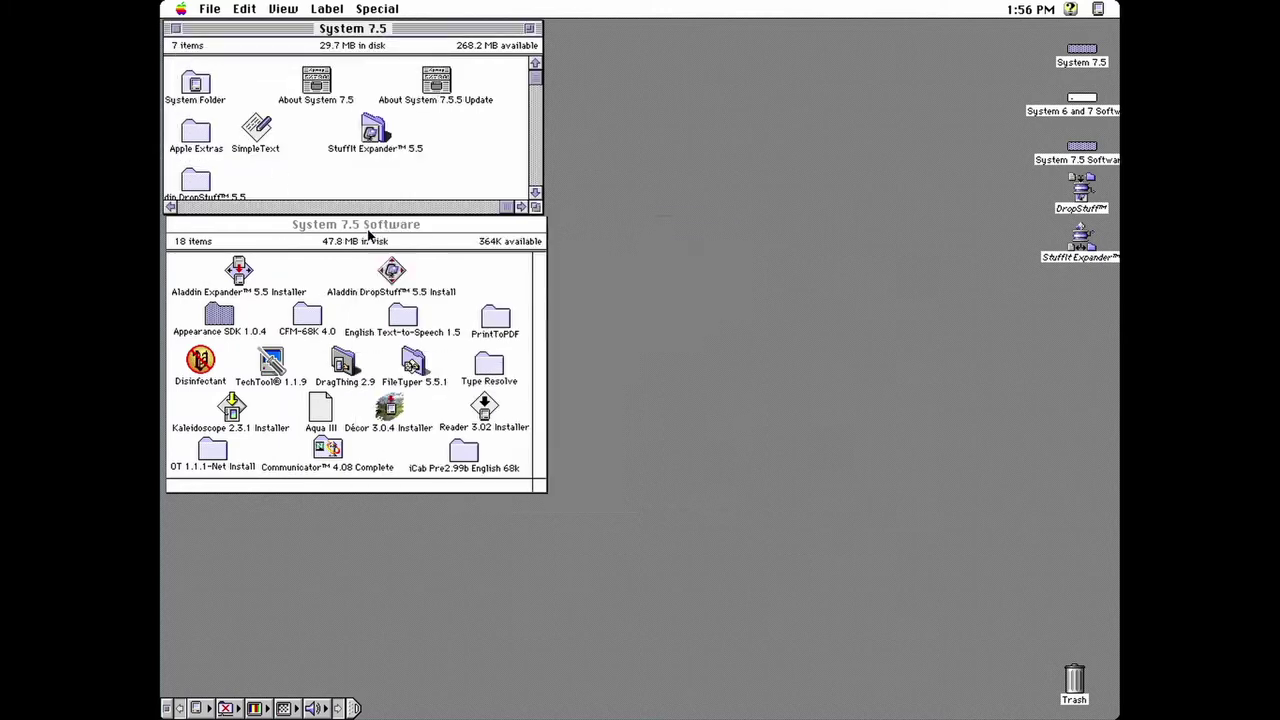
# Step: Copy CFM-68K Runtime Enabler and ObjectSupportLib from the CFM-68K 4.0 folder into the System Folder, accepting the Extensions folder for the enabler
pyautogui.doubleClick(310, 318)
pyautogui.moveTo(266, 40); pyautogui.dragTo(438, 262)
pyautogui.moveTo(404, 314); pyautogui.dragTo(207, 93)
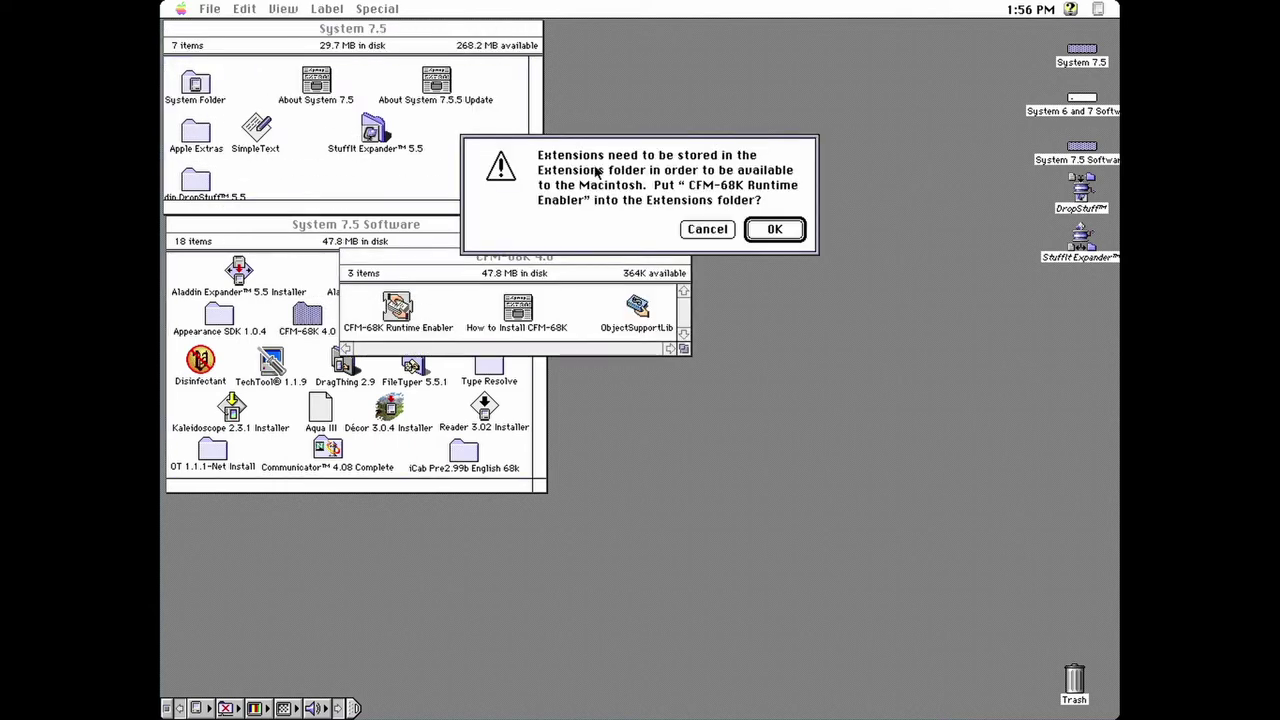
pyautogui.click(774, 229)
pyautogui.moveTo(638, 306); pyautogui.dragTo(208, 88)
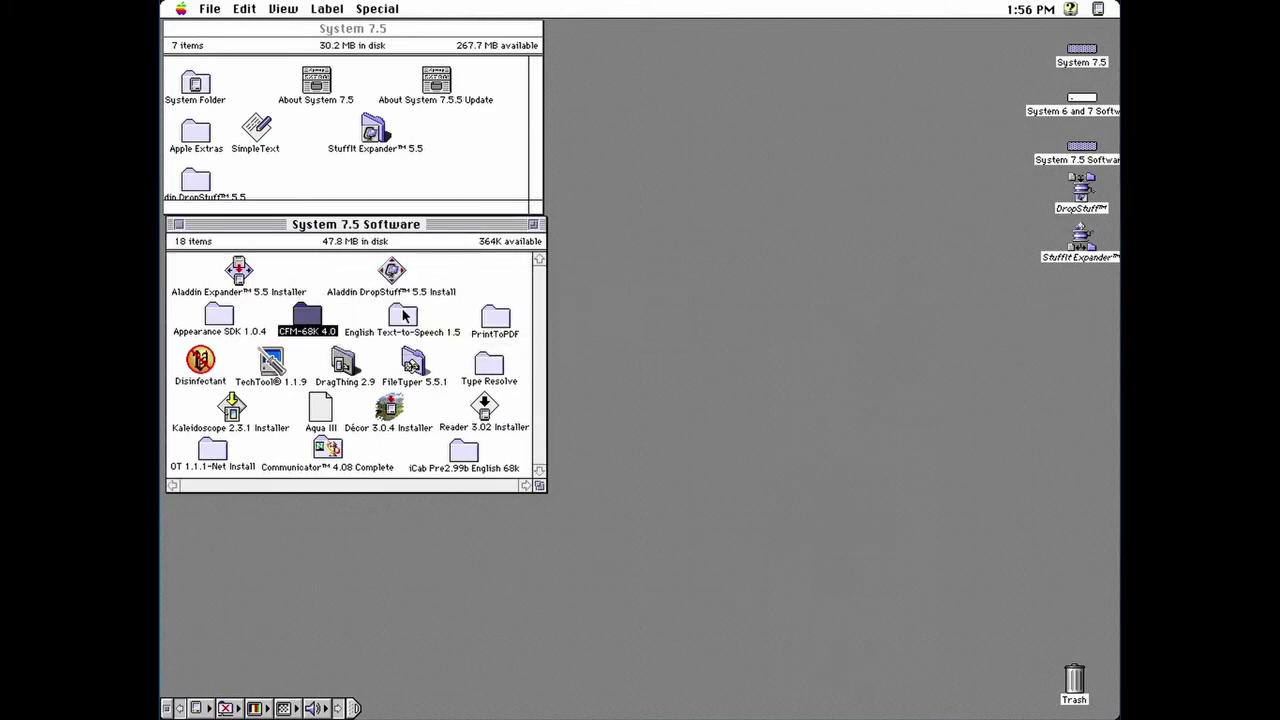
# Step: Install English Text-to-Speech 1.5 with Easy Install on the System 7.5 disk, restart, and close the English Text-to-Speech 1.5 window
pyautogui.doubleClick(404, 316)
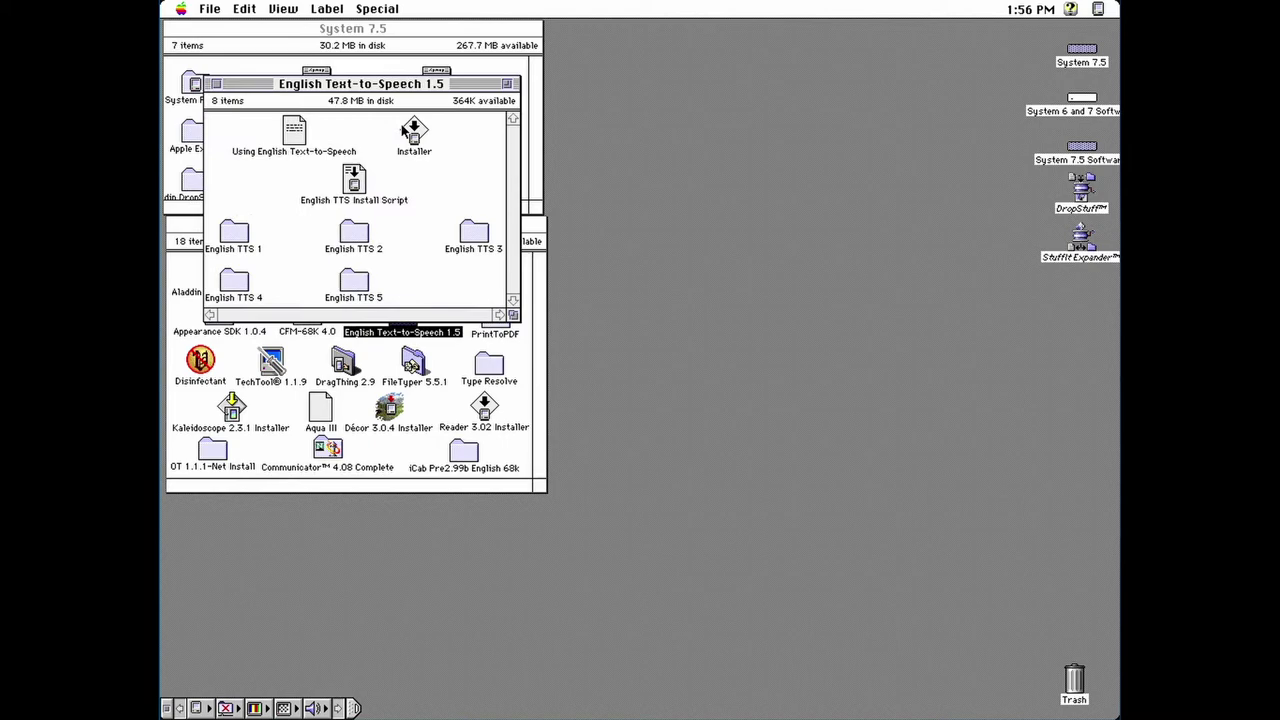
pyautogui.doubleClick(413, 131)
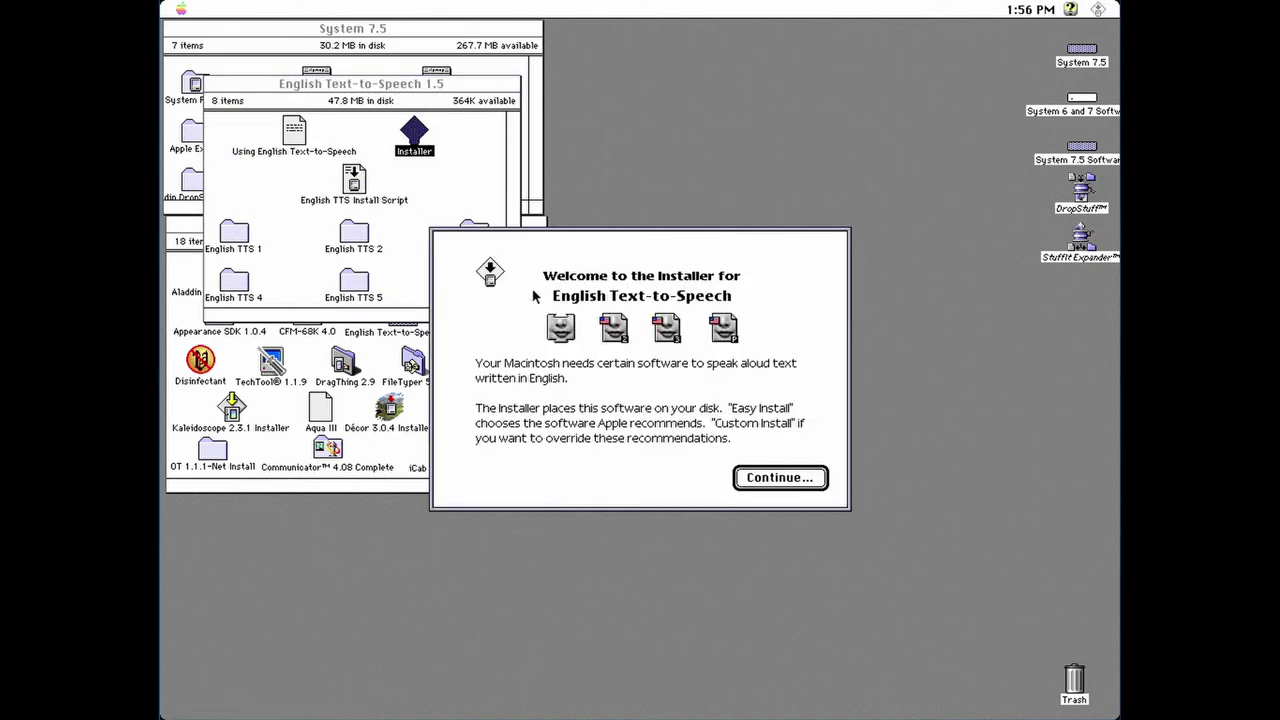
pyautogui.click(763, 480)
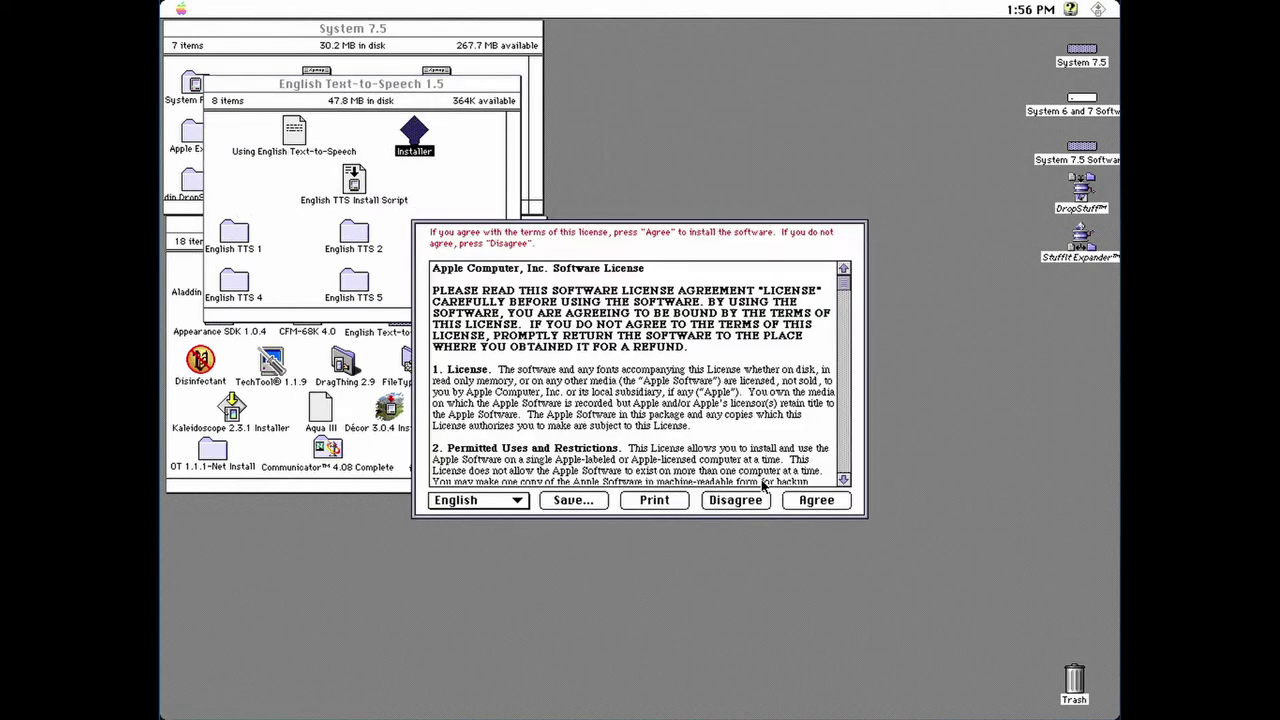
pyautogui.press('Return')
pyautogui.click(784, 478)
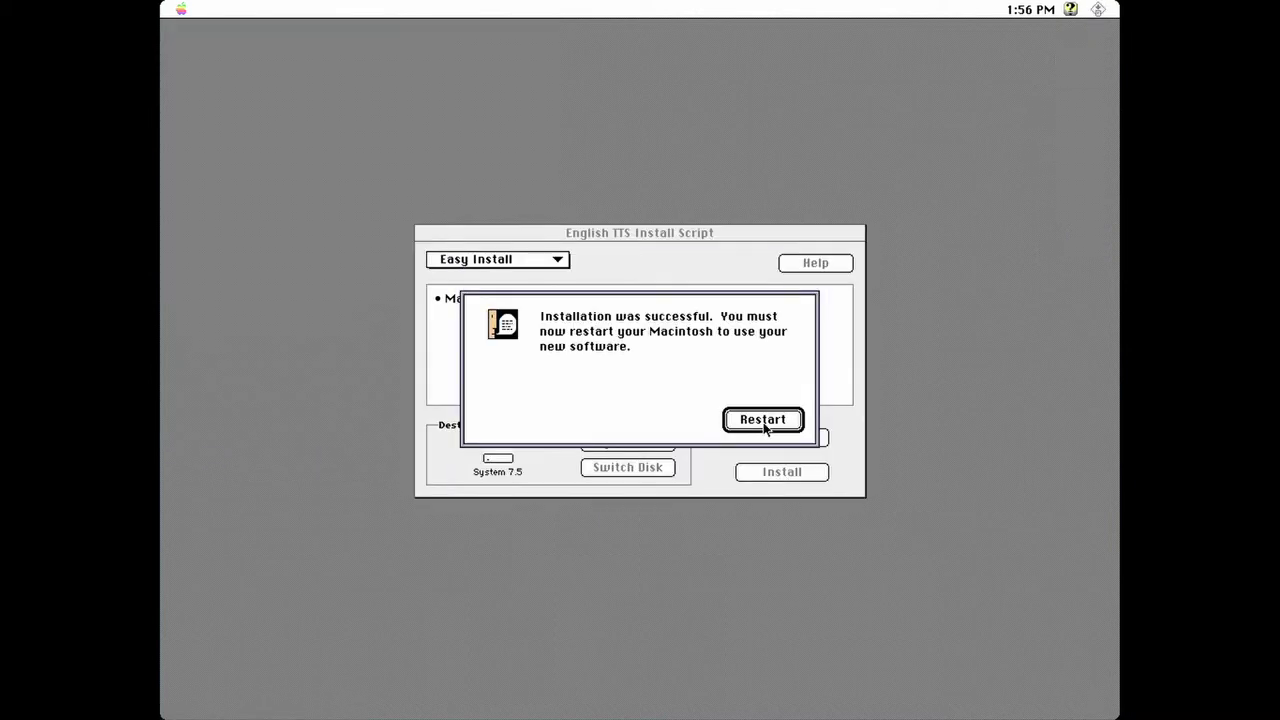
pyautogui.click(764, 423)
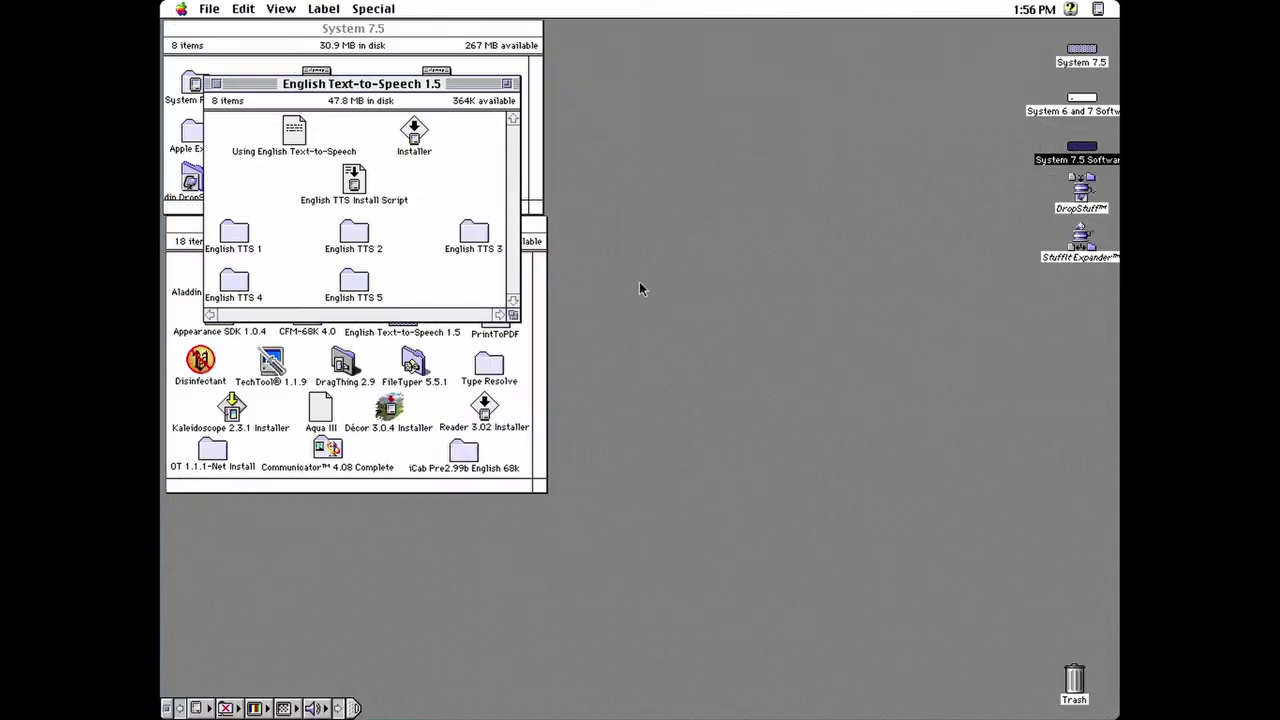
pyautogui.click(216, 83)
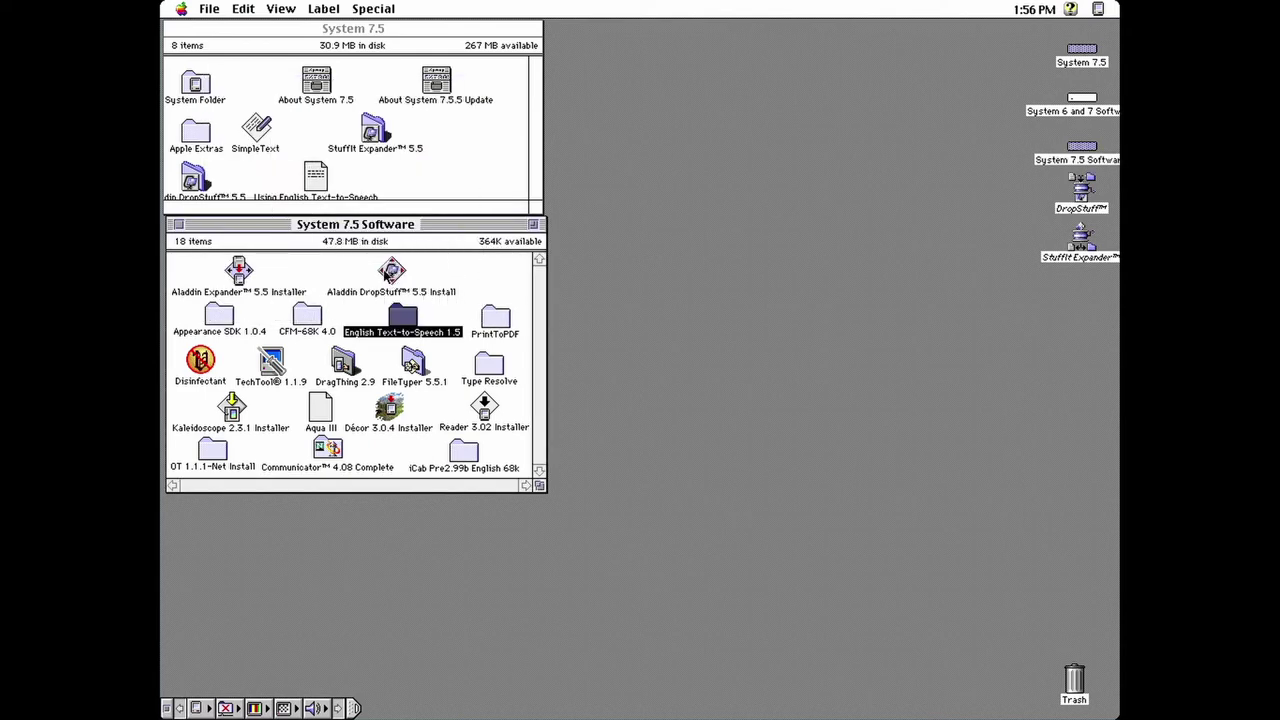
# Step: Copy the PrintToPDF extension from the PrintToPDF folder into the System Folder's Extensions folder, and close the PrintToPDF window
pyautogui.doubleClick(498, 320)
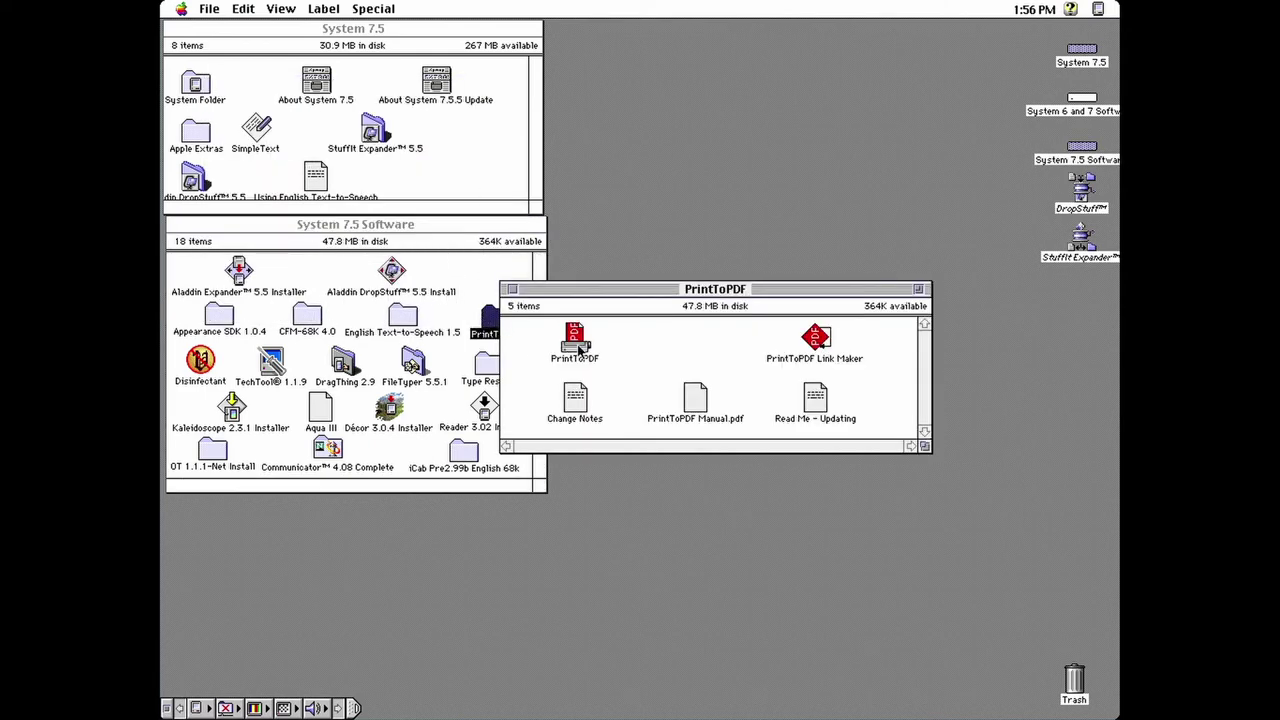
pyautogui.moveTo(578, 348); pyautogui.dragTo(214, 101)
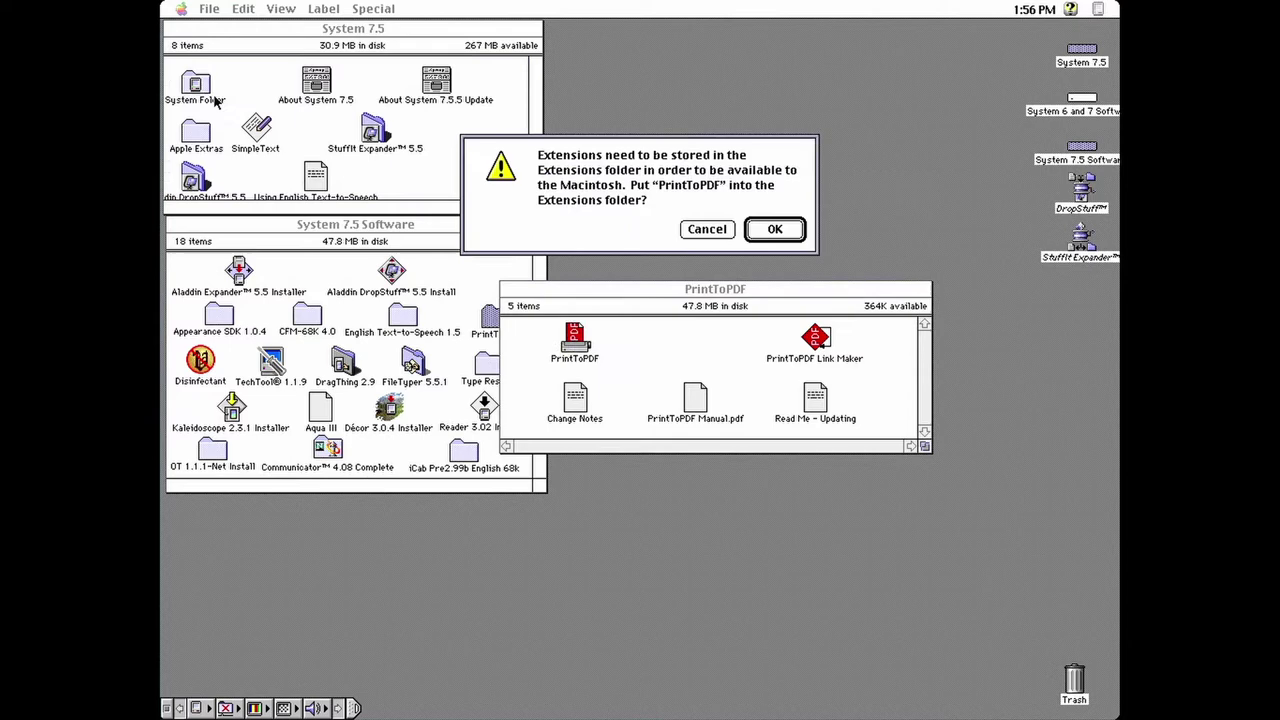
pyautogui.click(765, 232)
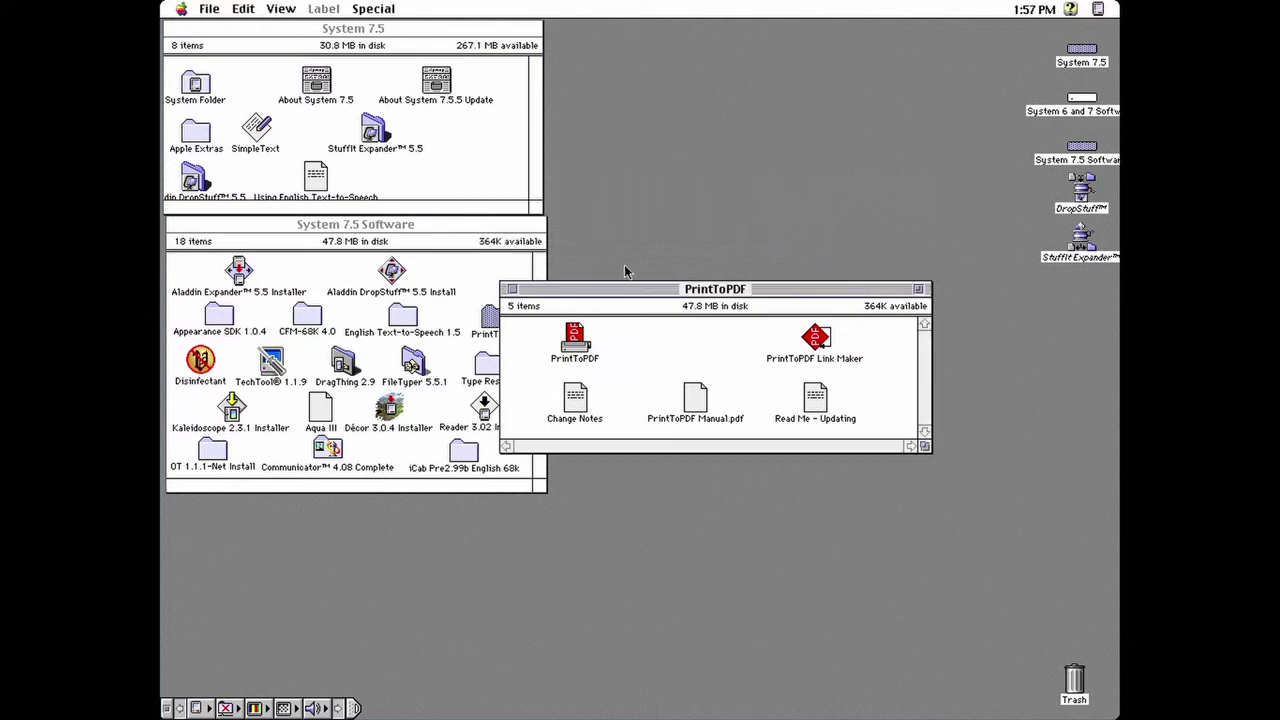
pyautogui.click(512, 290)
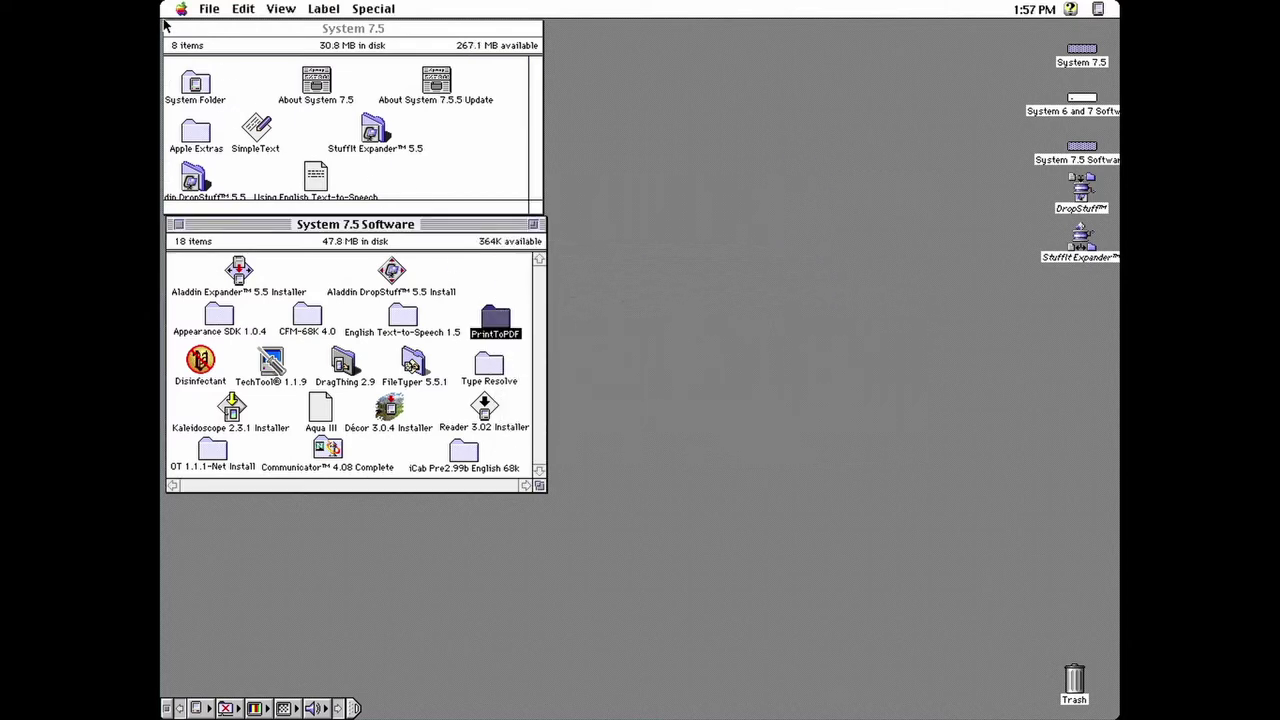
# Step: Select PrintToPDF as the current printer in the Chooser, then close the Chooser and acknowledge the printer change
pyautogui.moveTo(180, 10); pyautogui.dragTo(230, 124)
pyautogui.click(573, 190)
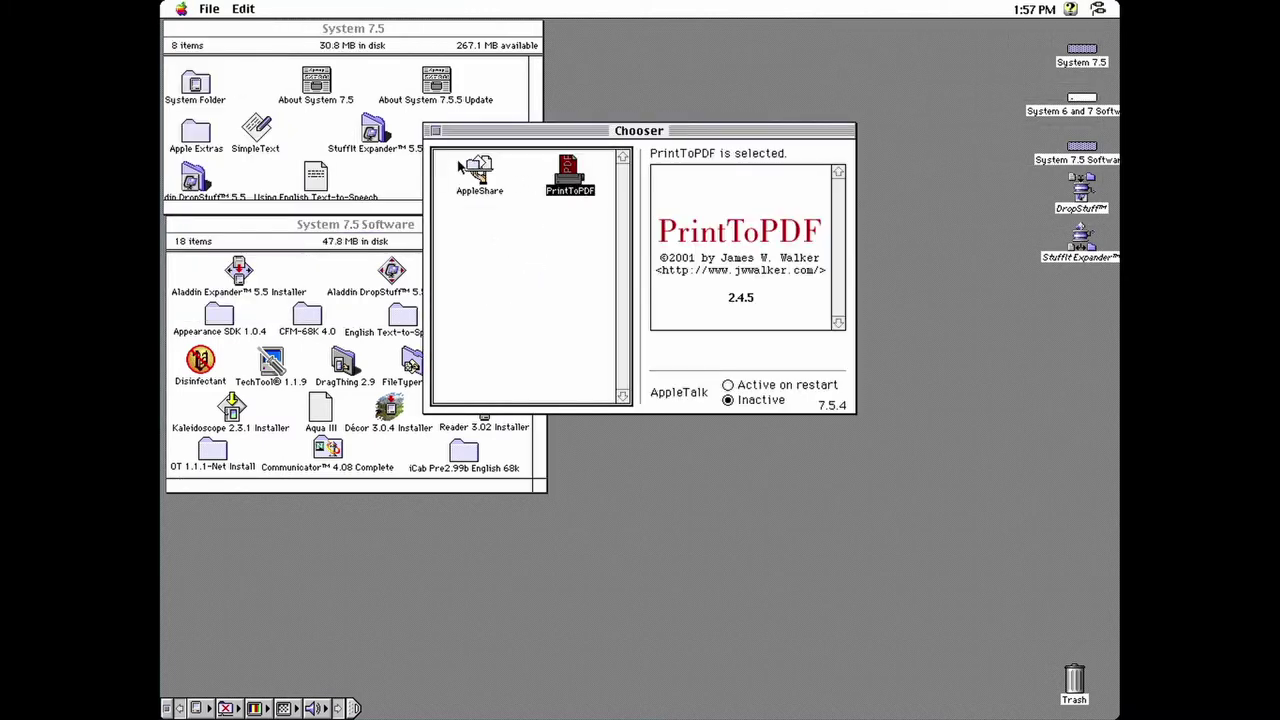
pyautogui.click(435, 133)
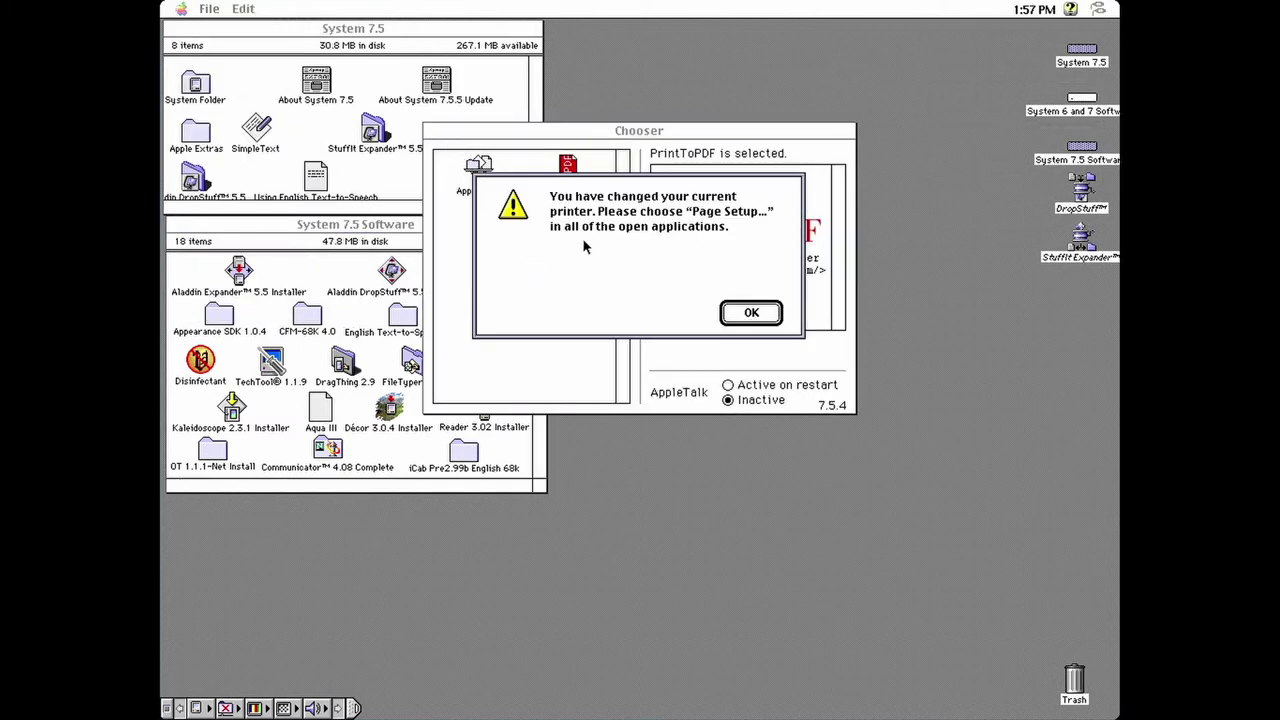
pyautogui.click(731, 313)
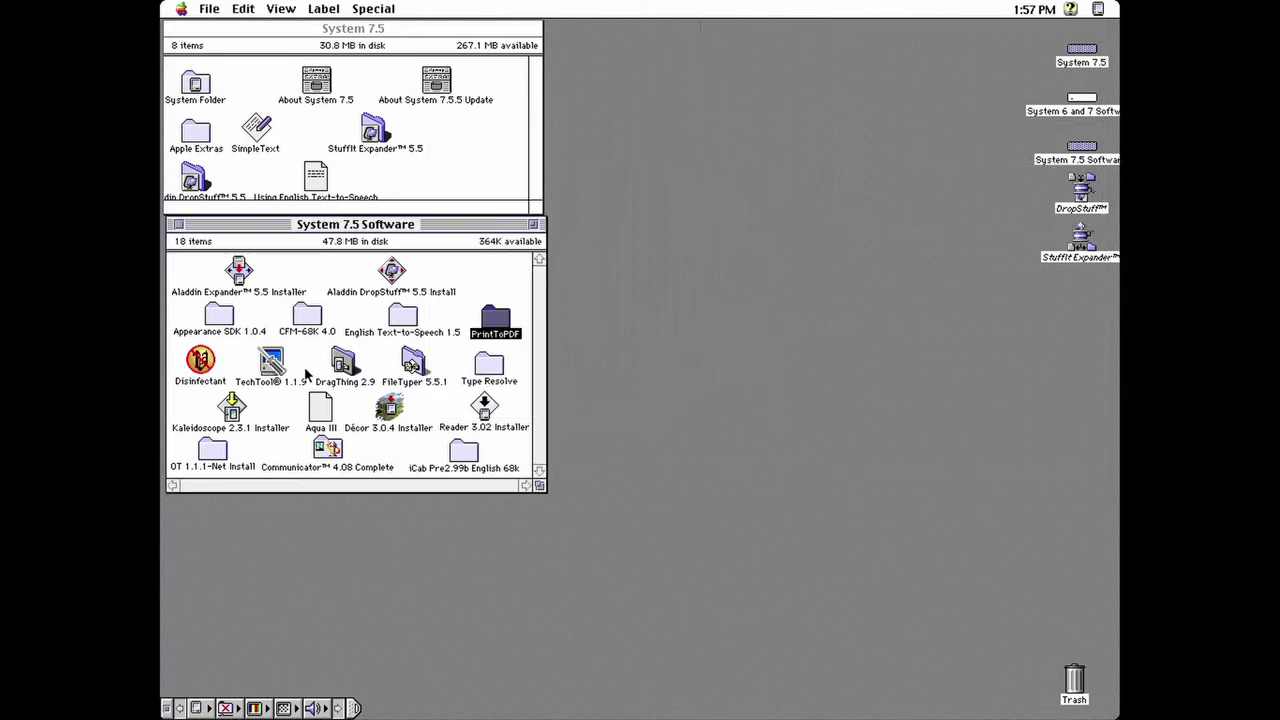
pyautogui.click(202, 357)
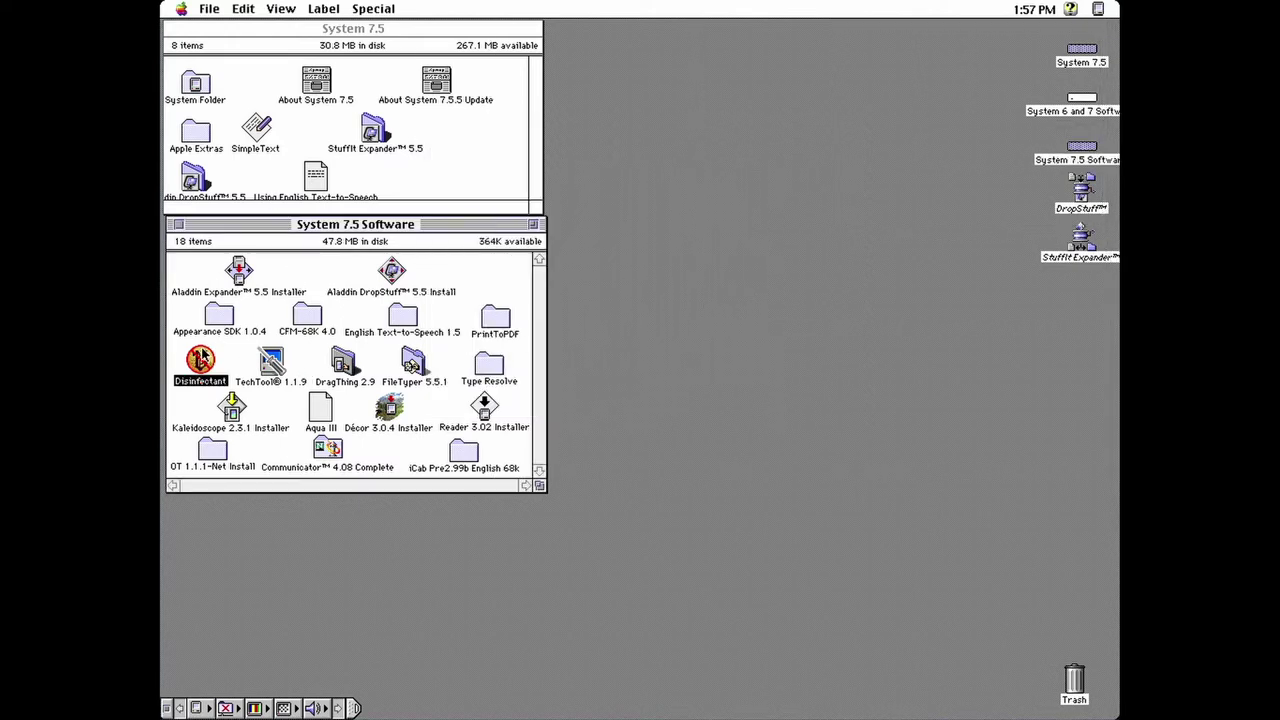
pyautogui.click(276, 370)
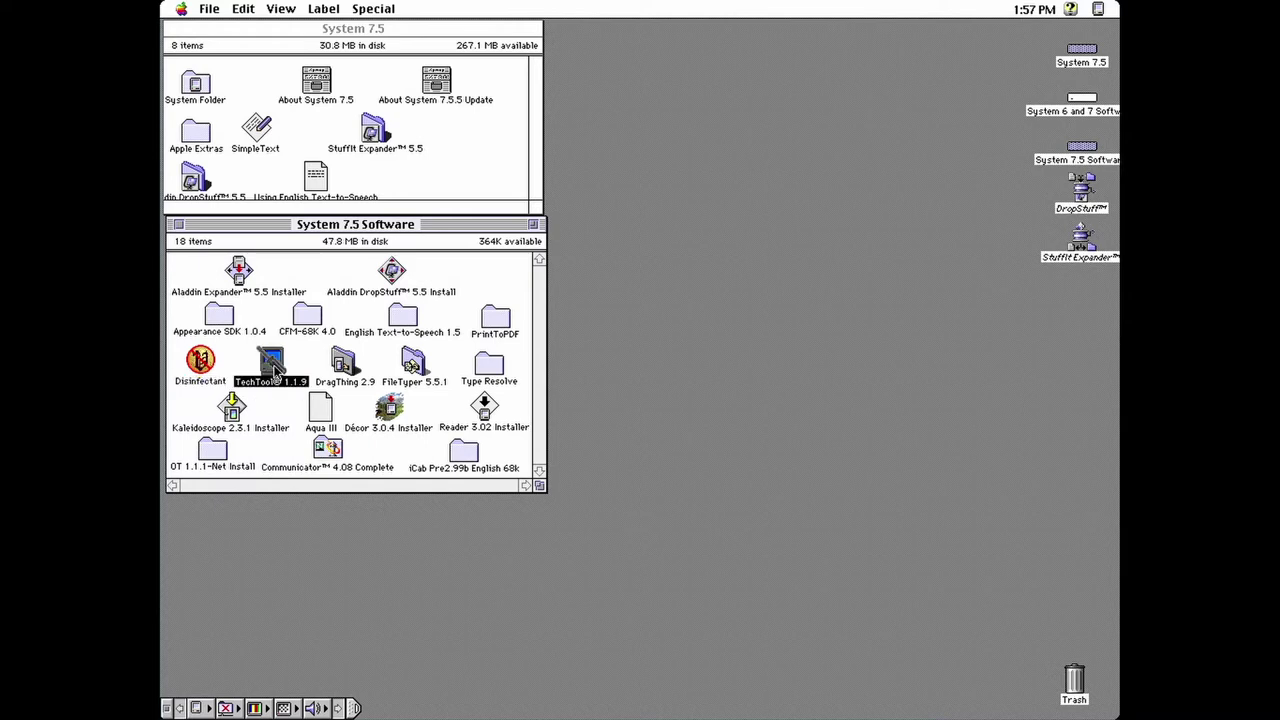
pyautogui.click(348, 371)
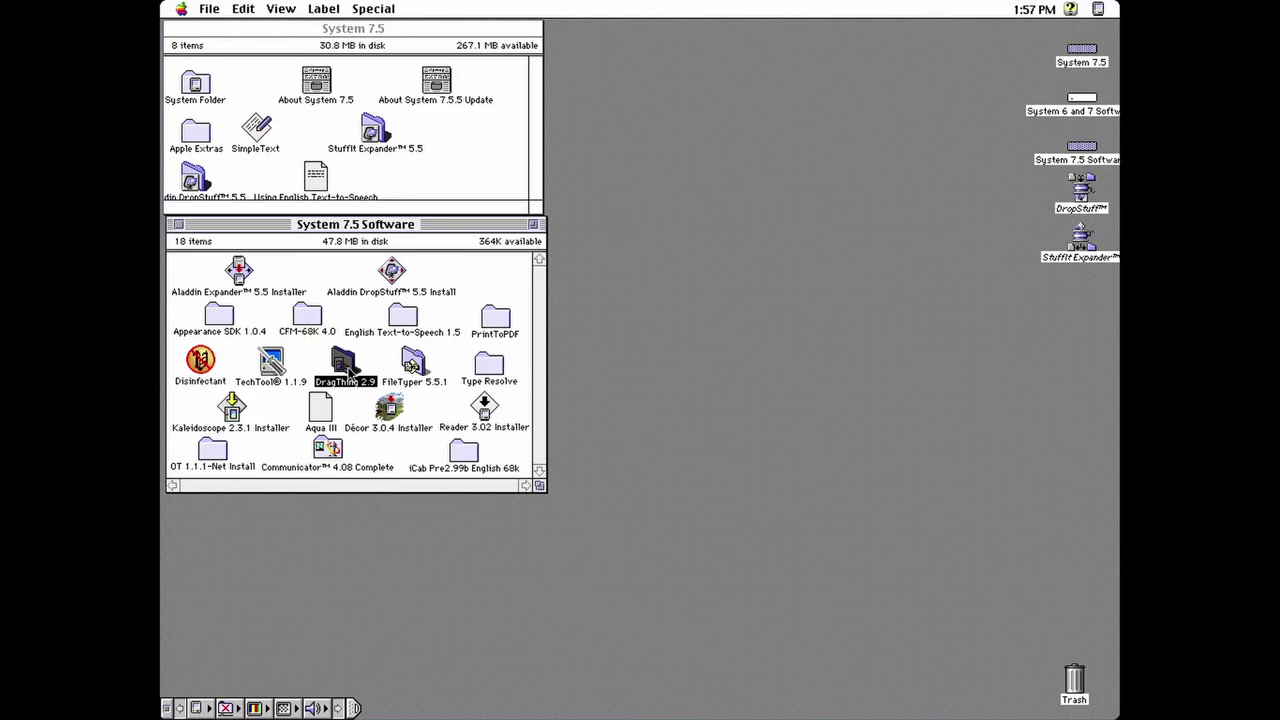
pyautogui.click(420, 365)
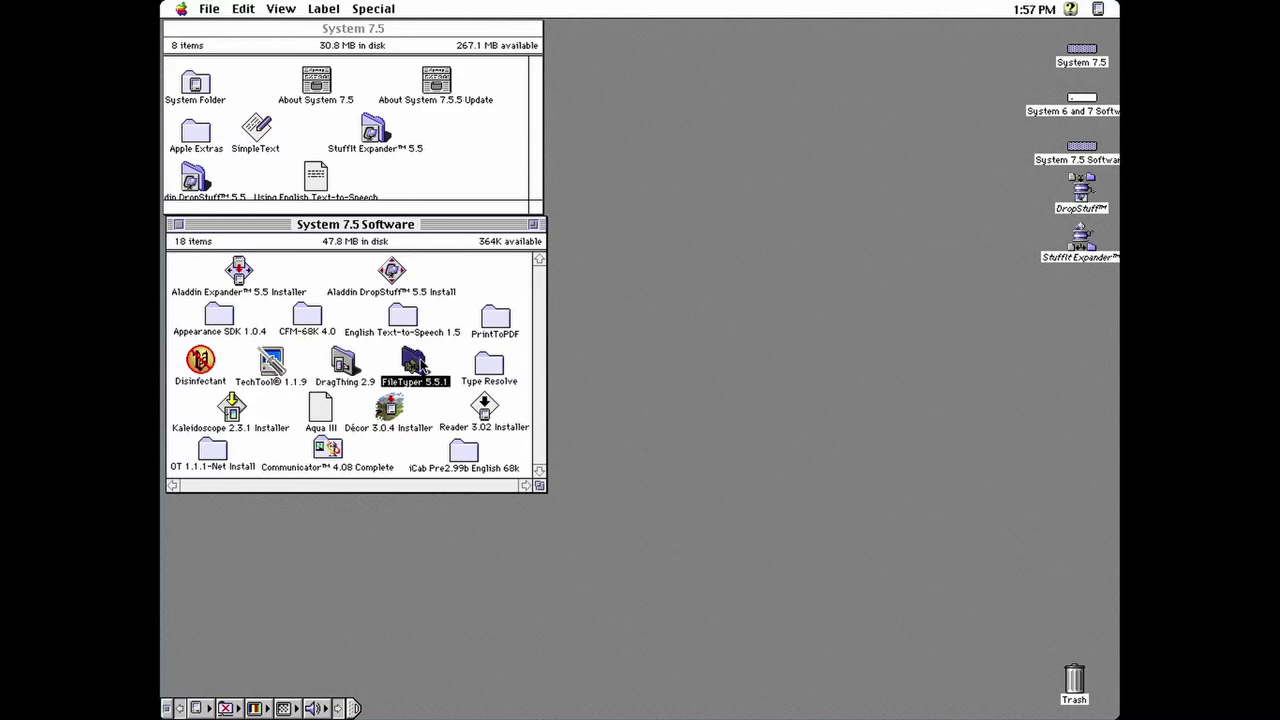
pyautogui.click(487, 372)
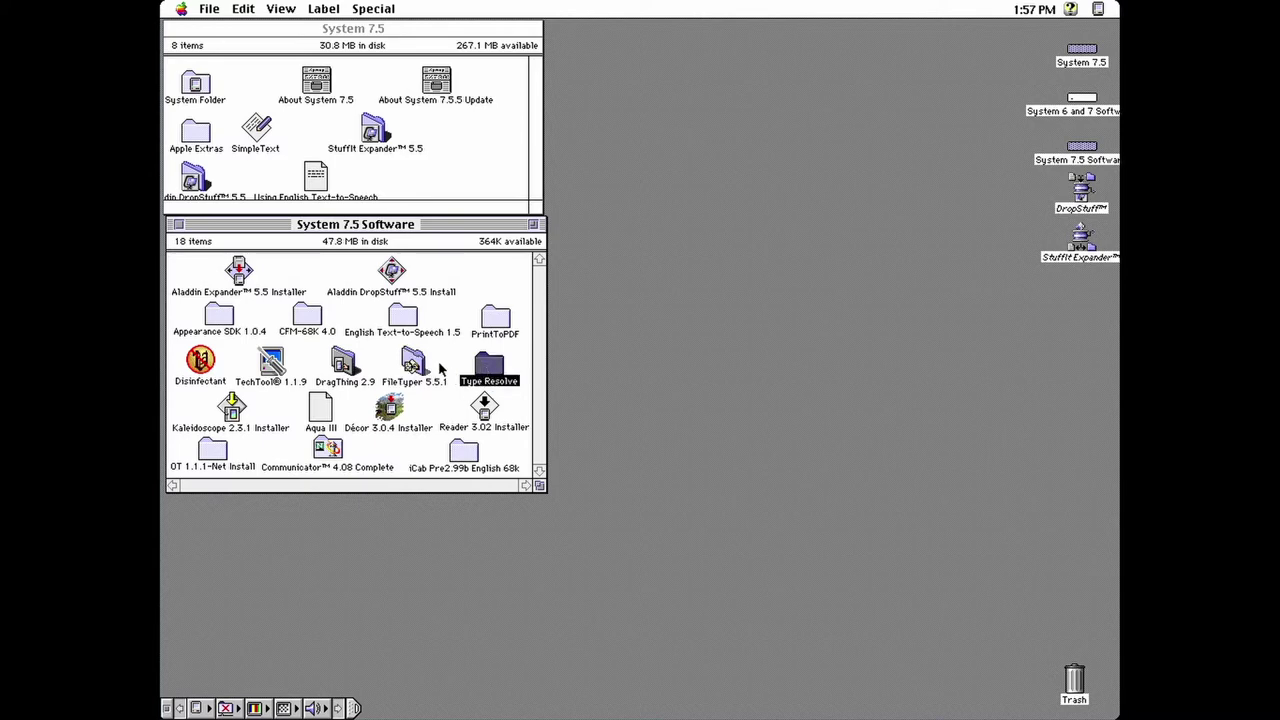
pyautogui.press('super+Up')
# Step: Copy the FileTyper 5.5.1 folder from System 7.5 Software onto the System 7.5 disk
pyautogui.moveTo(420, 366); pyautogui.dragTo(477, 138)
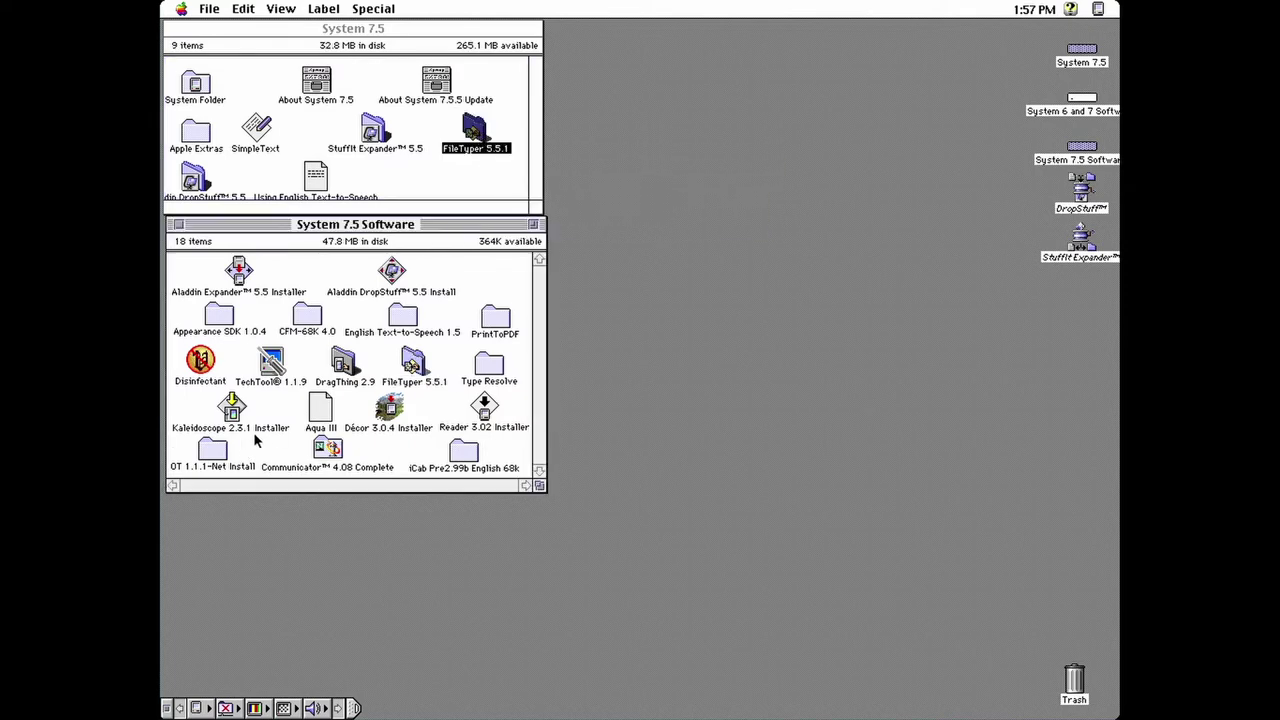
pyautogui.click(277, 414)
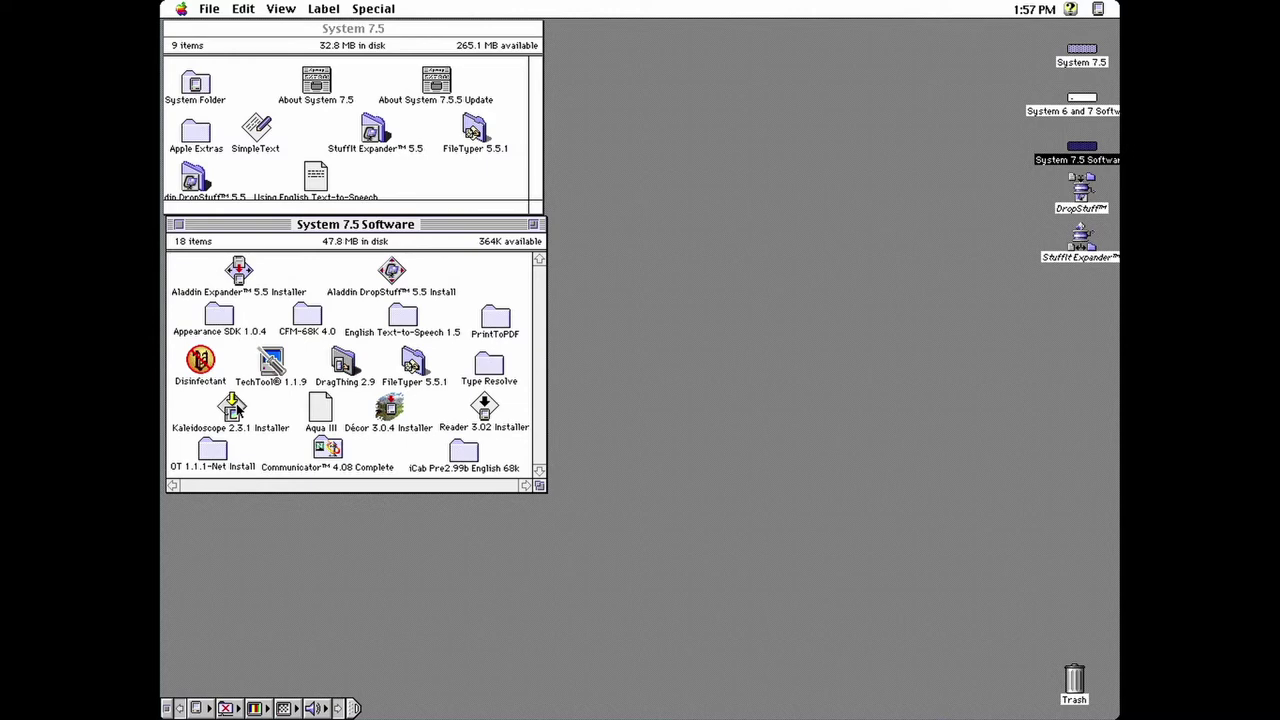
# Step: Install Kaleidoscope 2.3.1 with Easy Install, restart the Macintosh, and dismiss the Kaleidoscope usage note
pyautogui.doubleClick(233, 406)
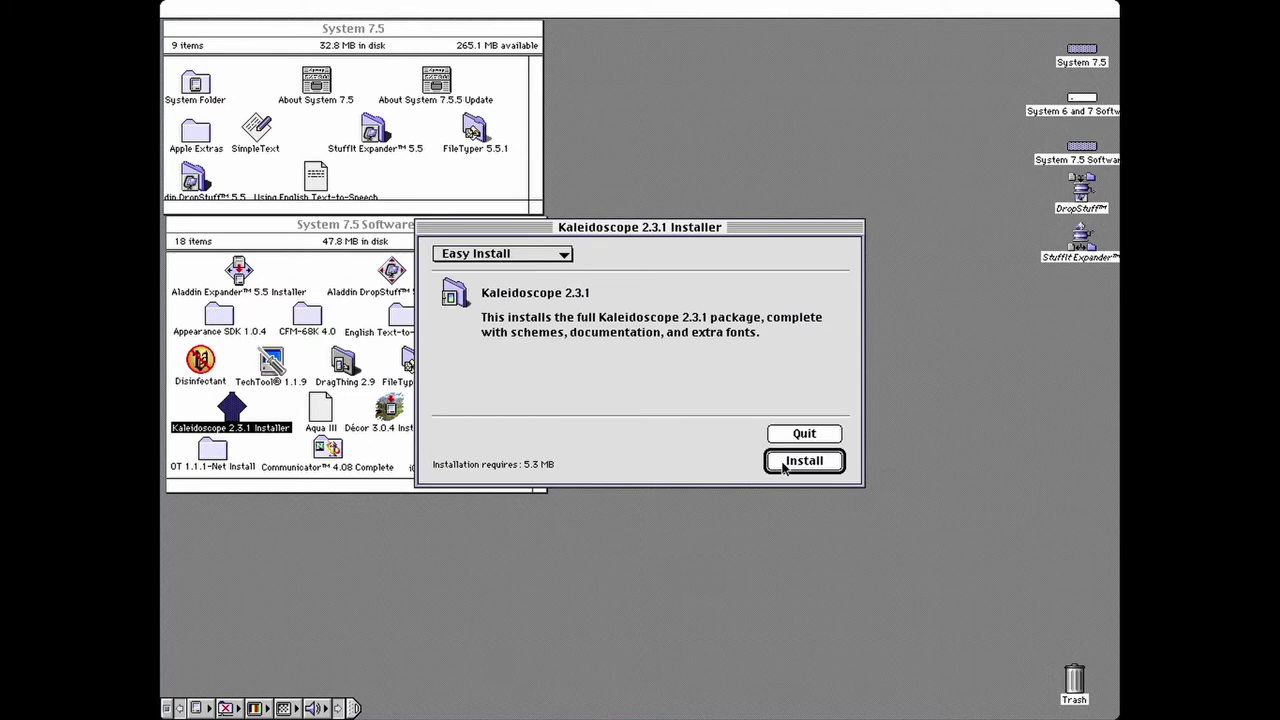
pyautogui.click(784, 464)
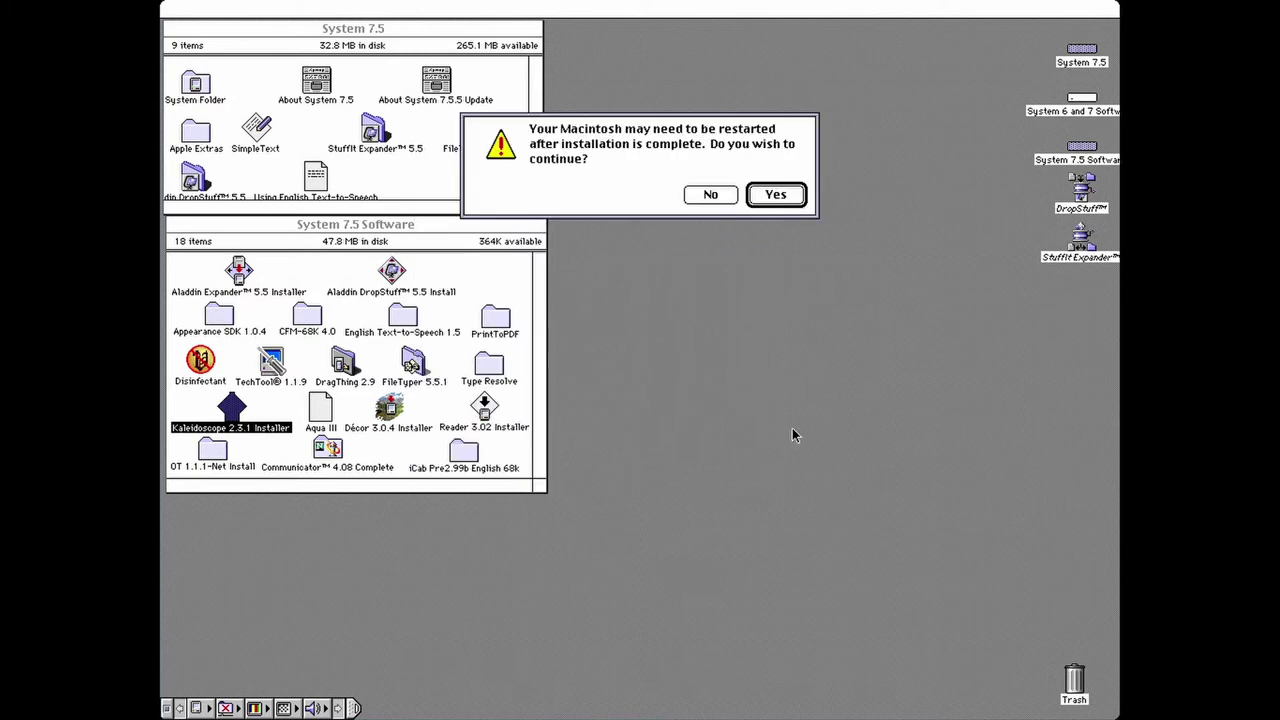
pyautogui.click(777, 200)
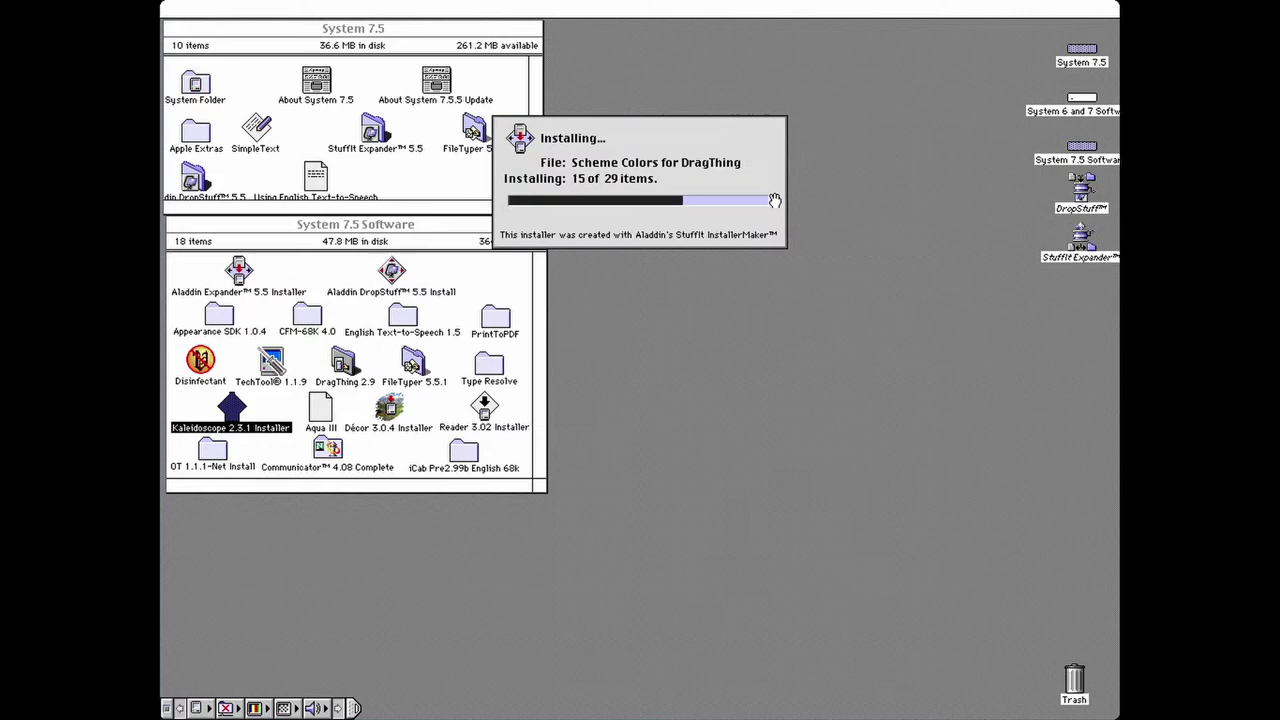
pyautogui.click(760, 216)
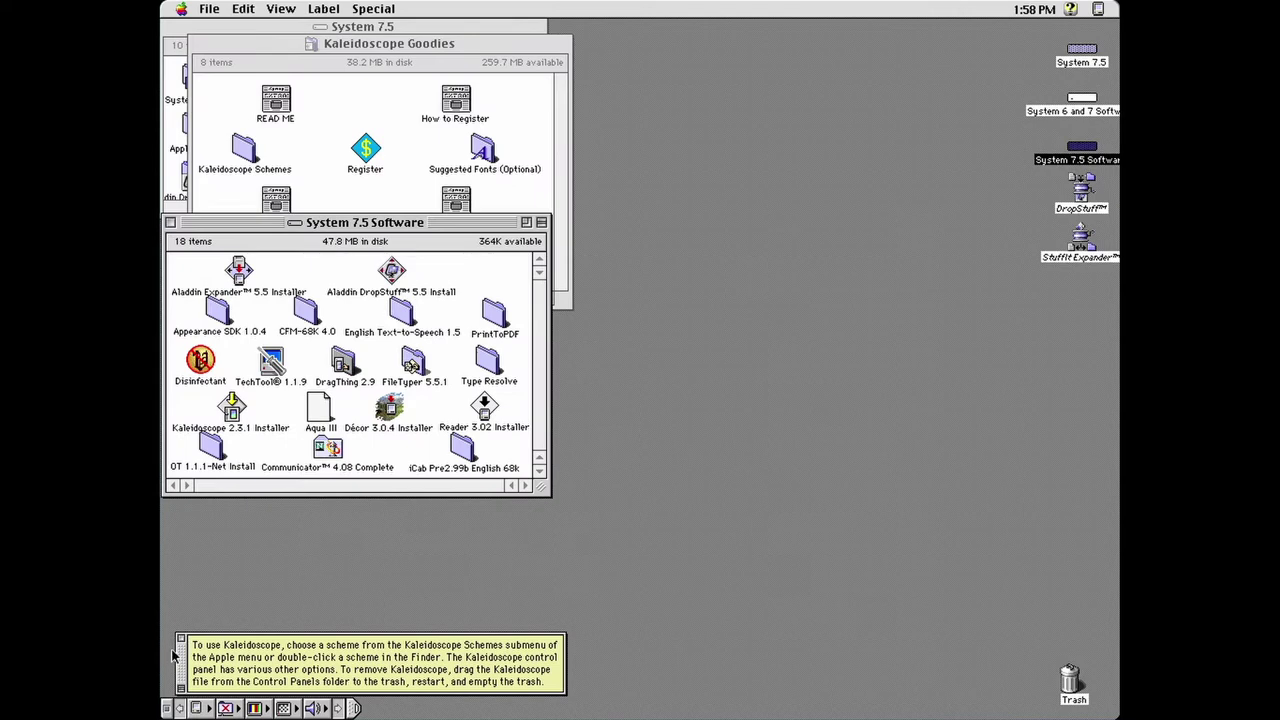
pyautogui.click(181, 640)
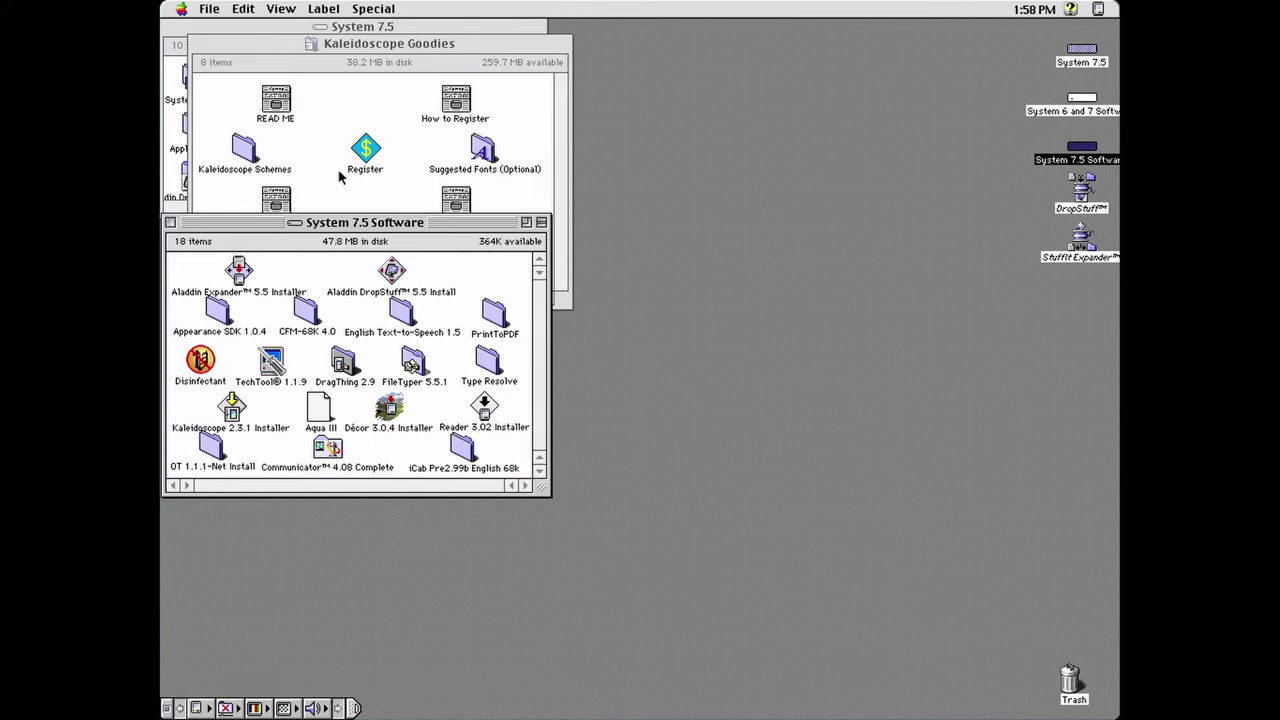
# Step: Copy the Aqua III scheme into the Kaleidoscope Schemes folder, and close the Kaleidoscope Schemes and Kaleidoscope Goodies windows
pyautogui.doubleClick(248, 152)
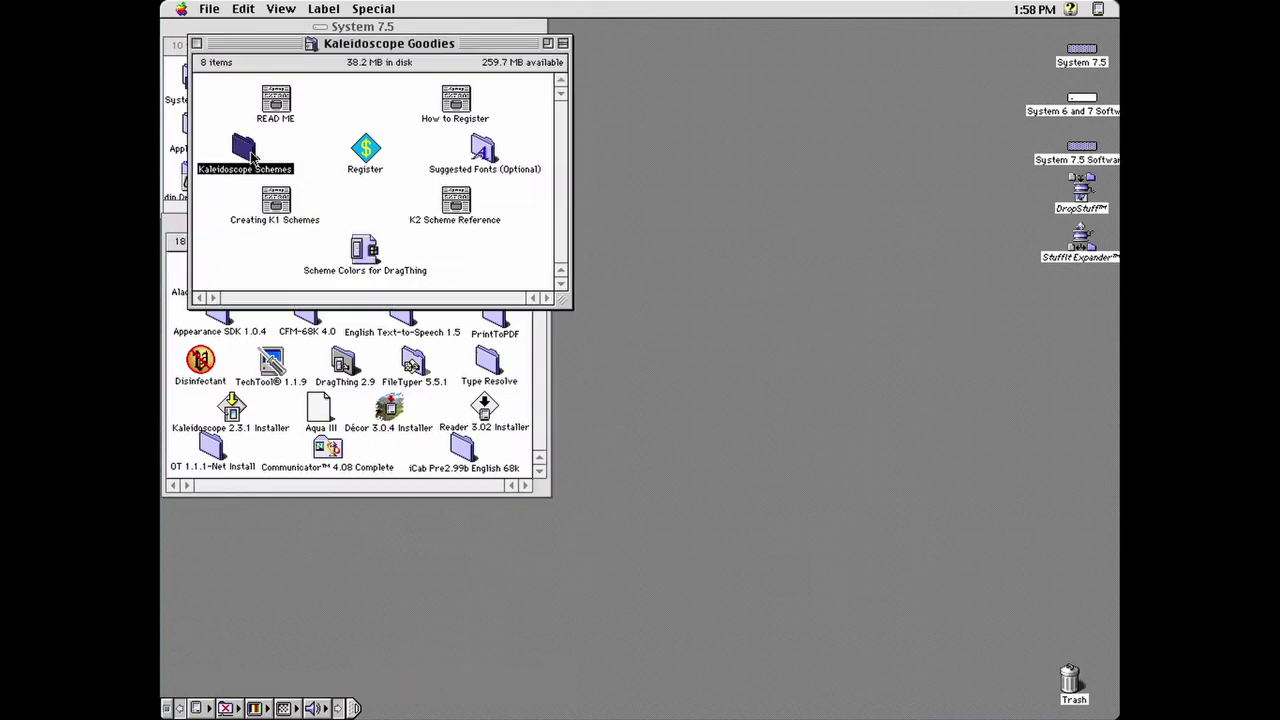
pyautogui.moveTo(318, 410); pyautogui.dragTo(284, 204)
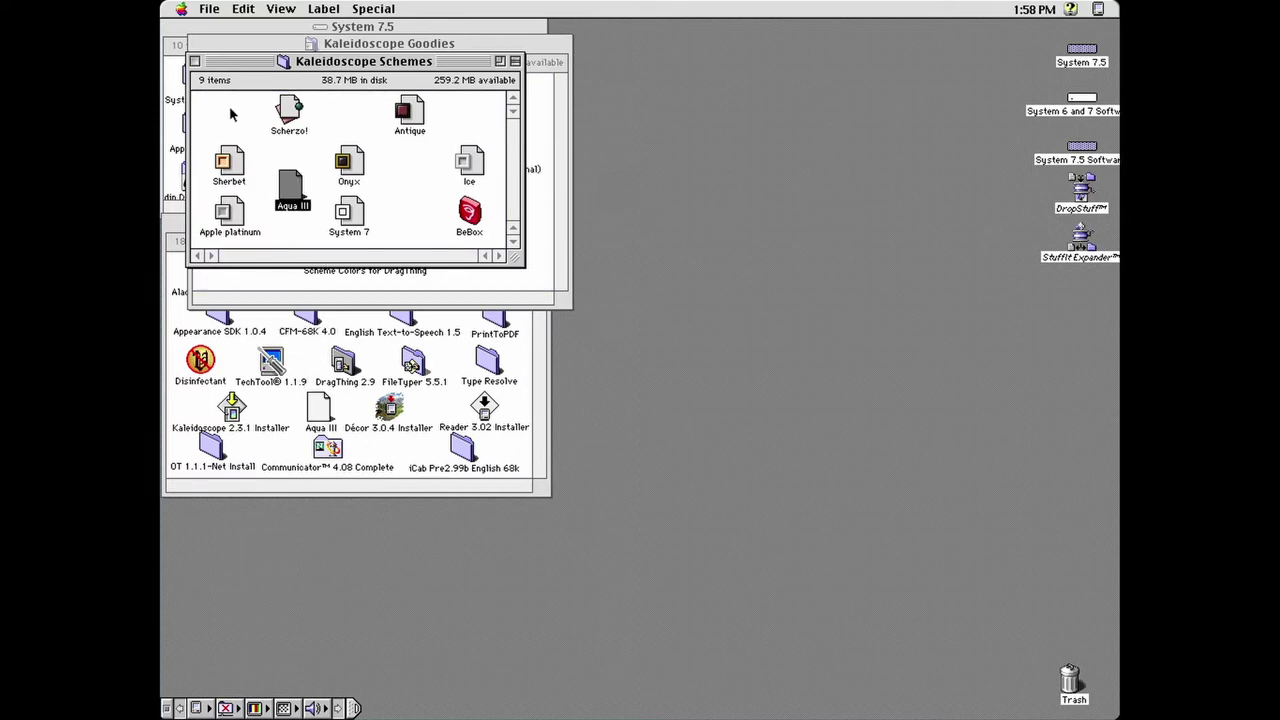
pyautogui.click(197, 63)
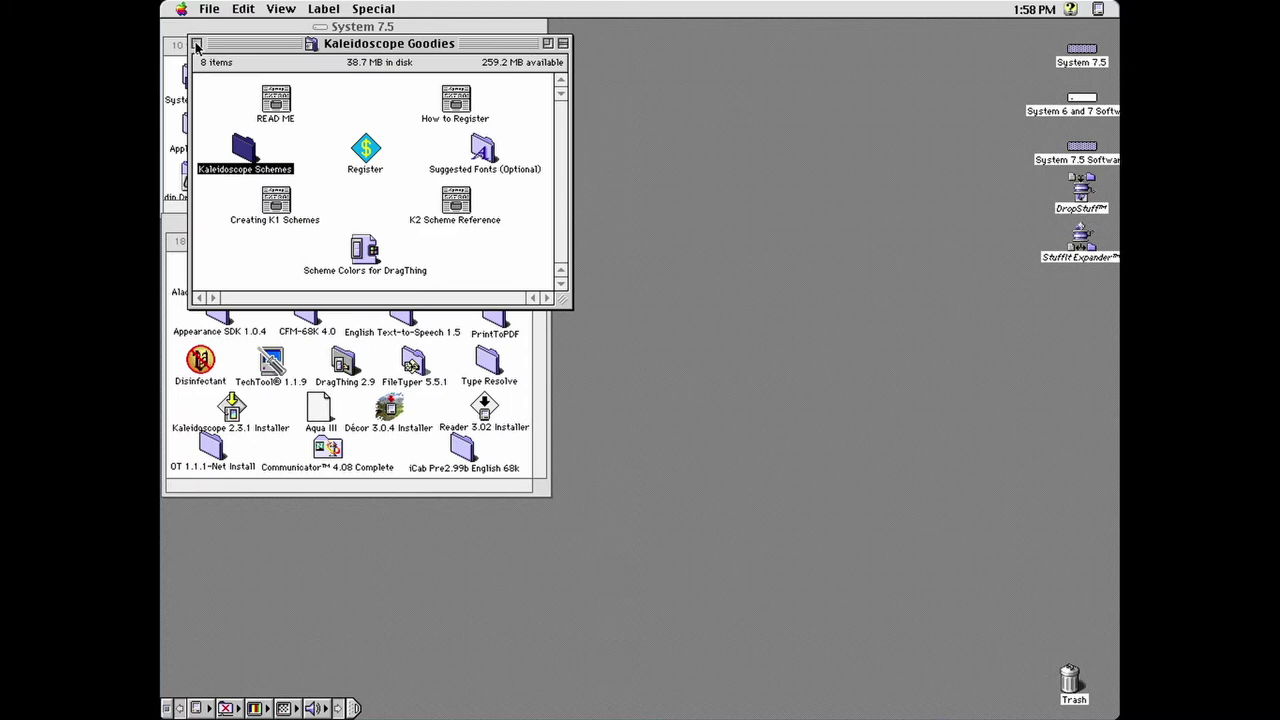
pyautogui.click(196, 44)
# Step: Try the BeBox Kaleidoscope scheme, switch to the Aqua III scheme instead, and dismiss its About window
pyautogui.moveTo(182, 10); pyautogui.dragTo(462, 256)
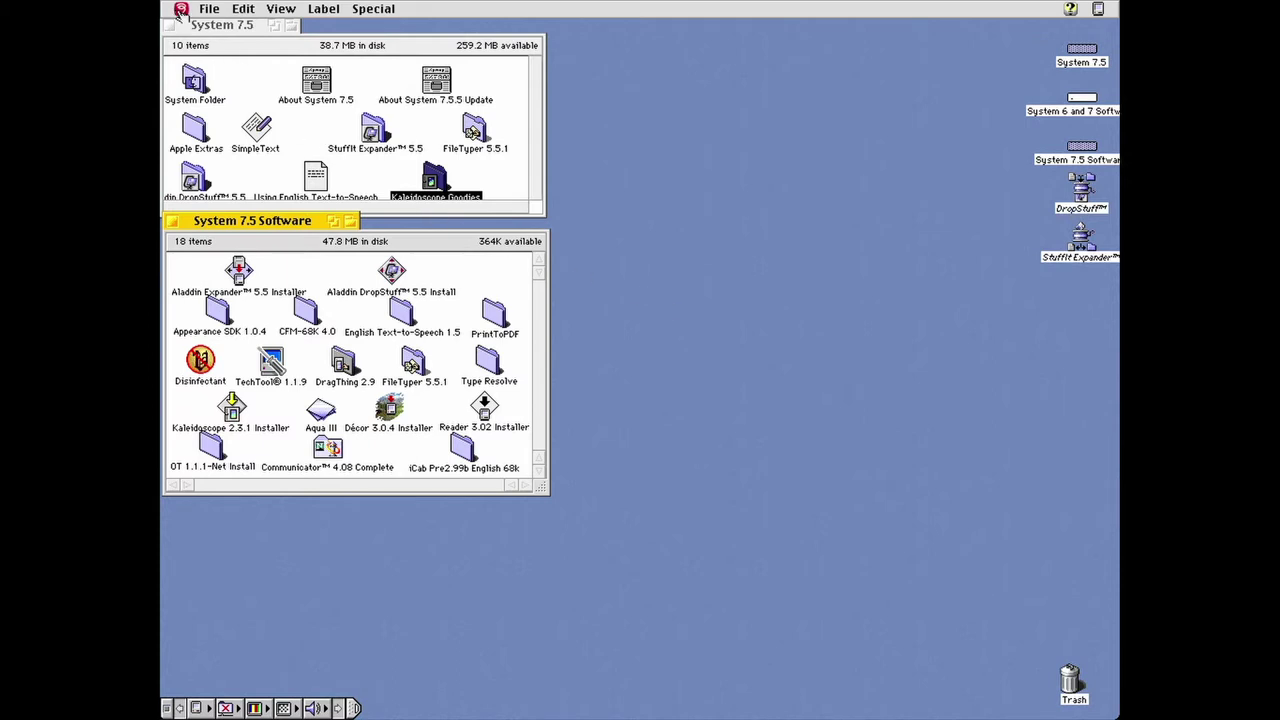
pyautogui.moveTo(181, 10); pyautogui.dragTo(452, 240)
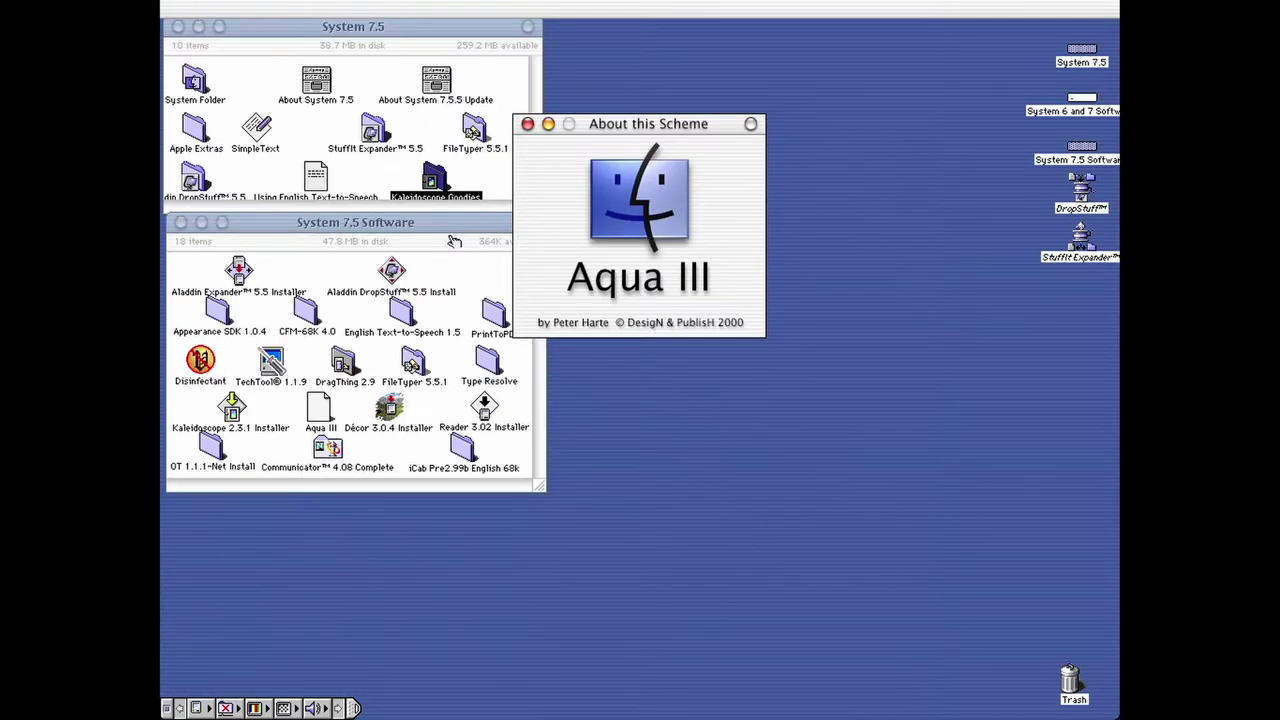
pyautogui.click(666, 290)
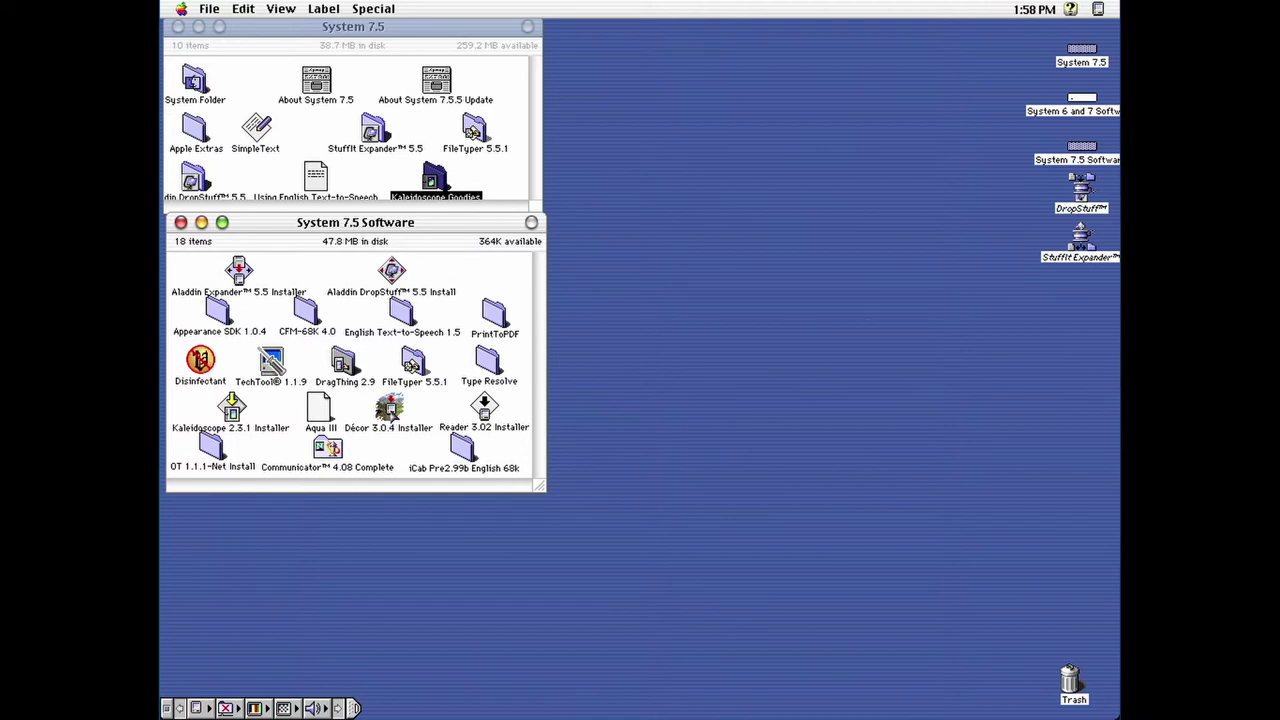
# Step: Install Décor 3.0.4 from System 7.5 Software, restart the Macintosh, and dismiss the Kaleidoscope shareware note
pyautogui.doubleClick(390, 412)
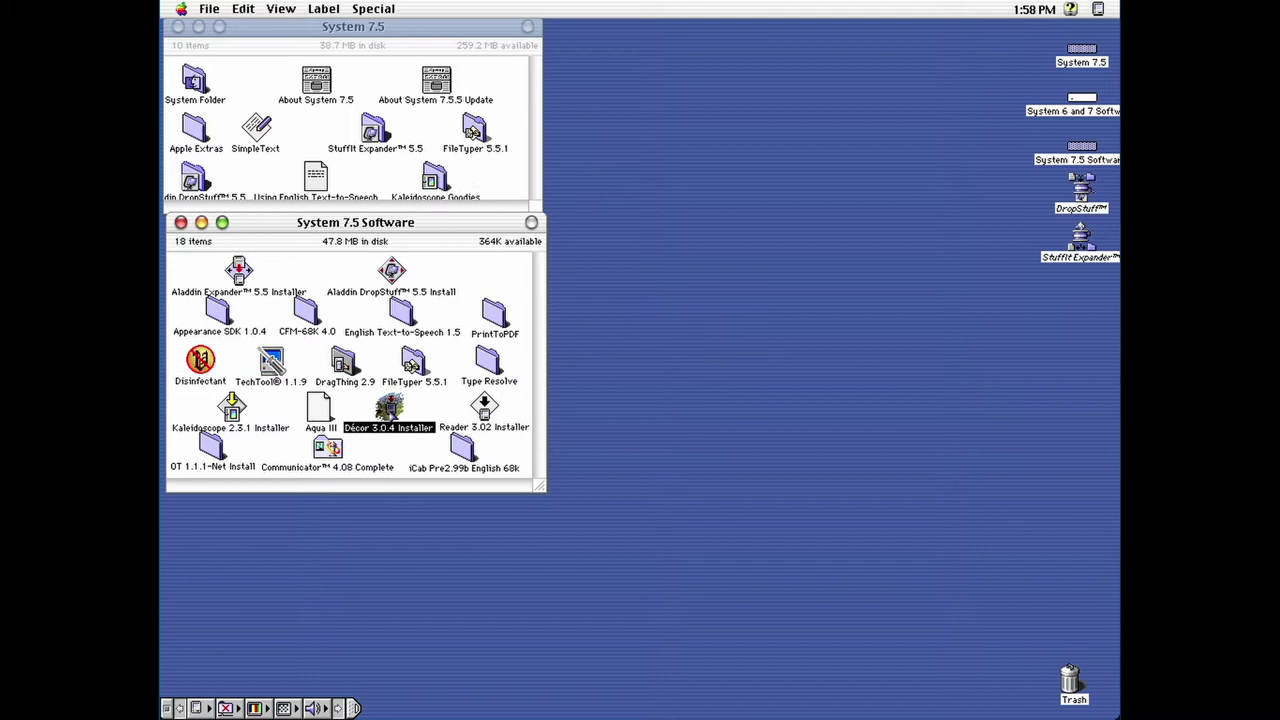
pyautogui.click(824, 486)
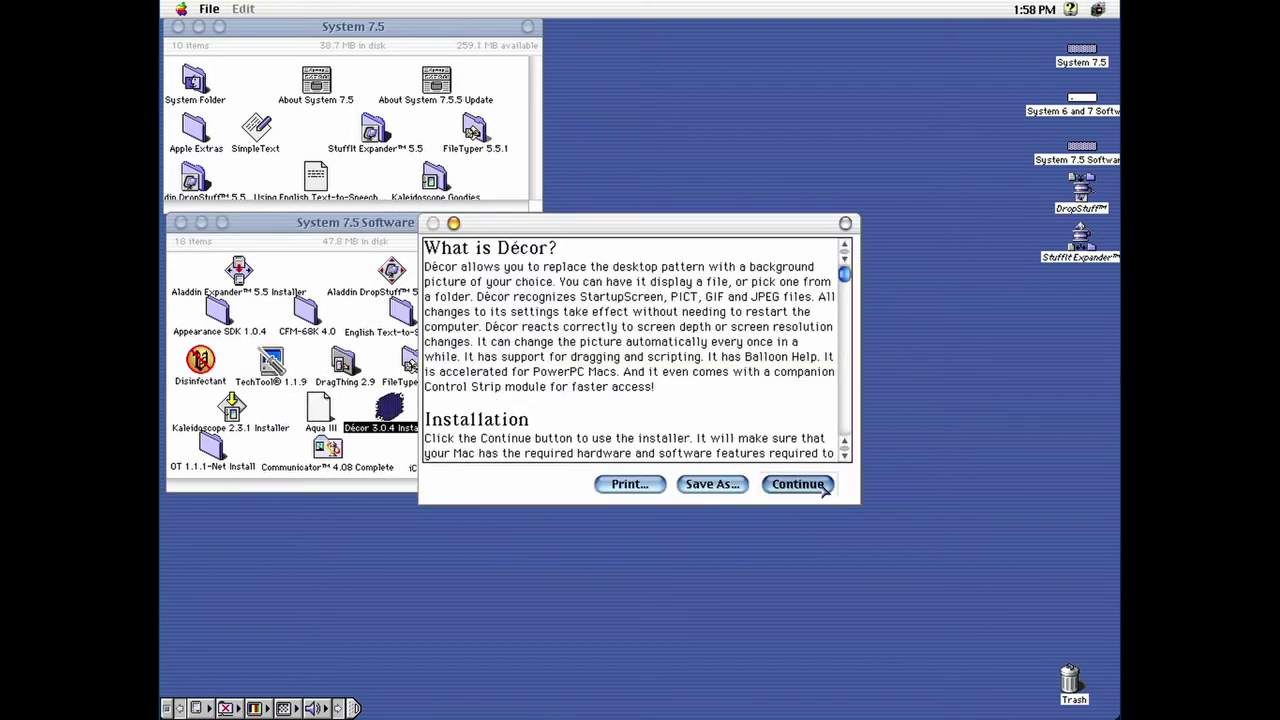
pyautogui.click(800, 476)
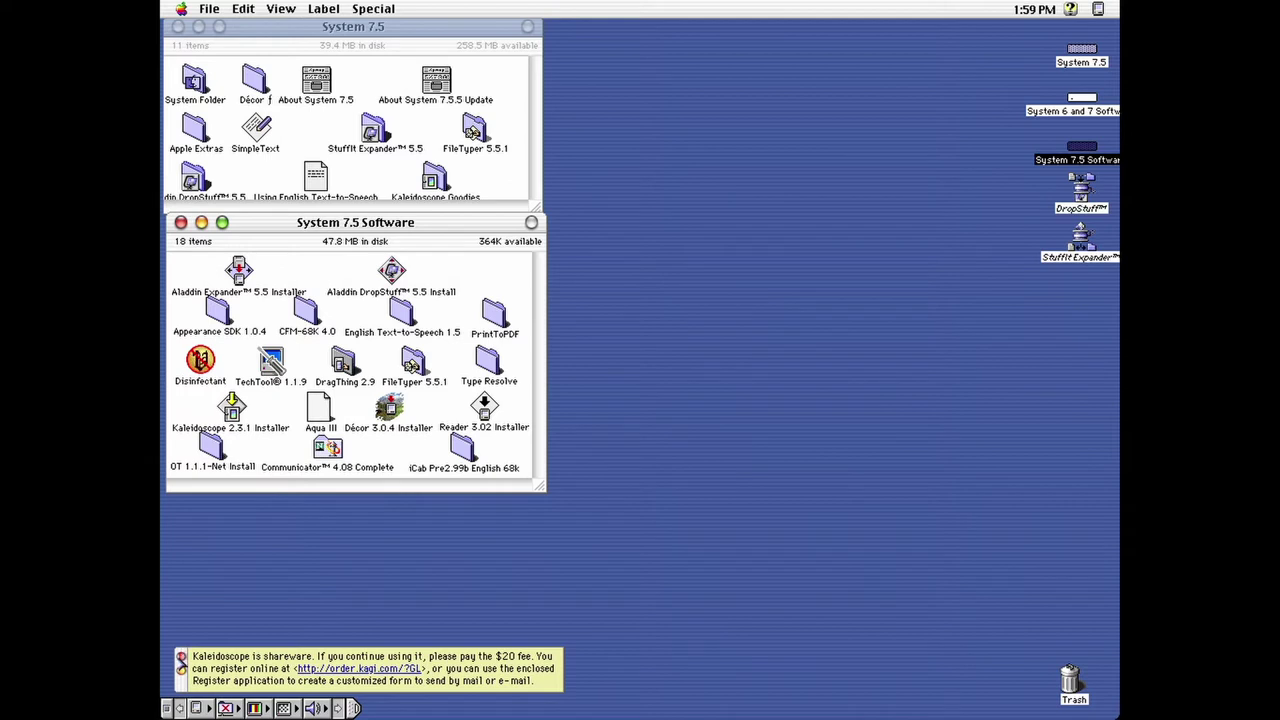
pyautogui.click(181, 657)
pyautogui.click(482, 587)
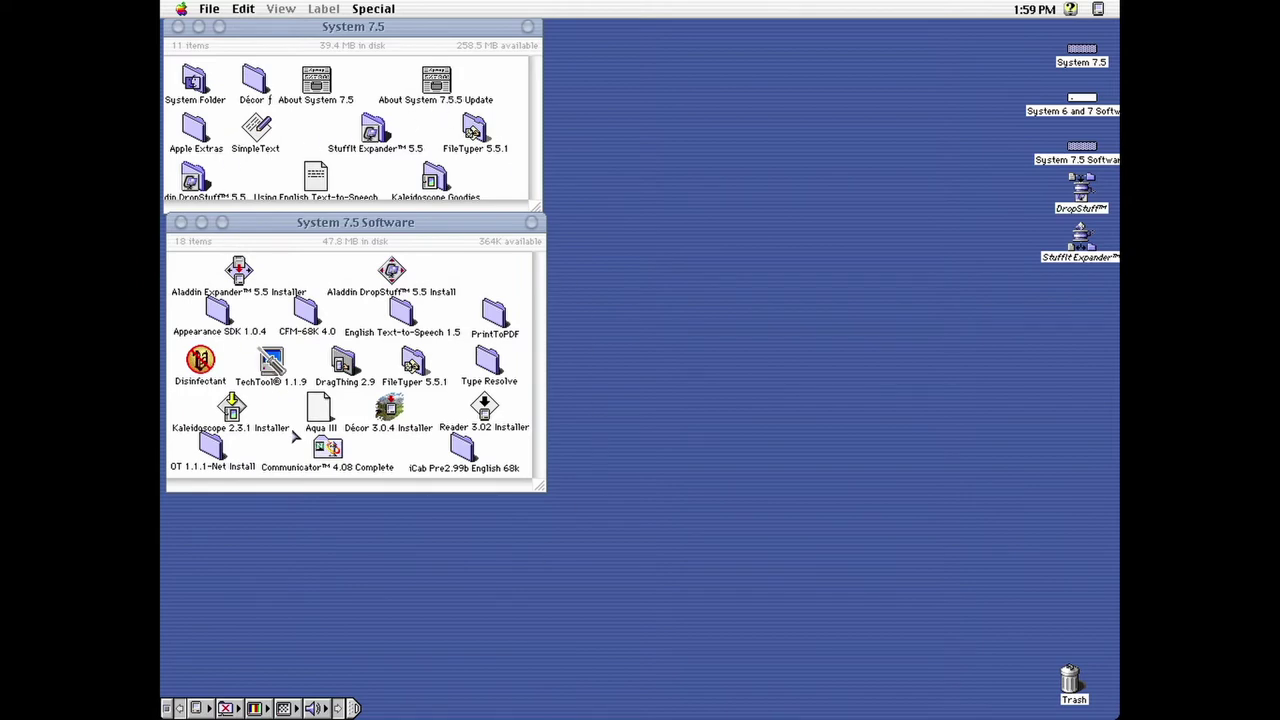
# Step: Shut down the emulated System 7.5 Macintosh
pyautogui.click(375, 30)
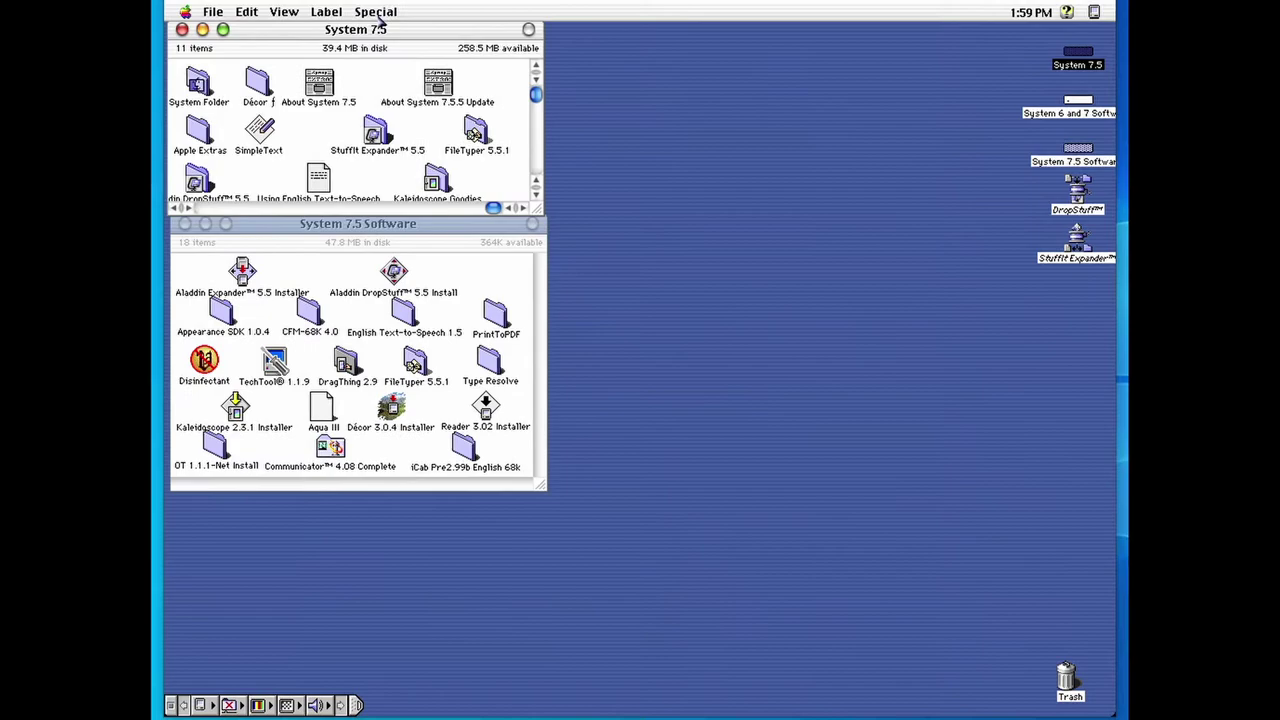
pyautogui.click(378, 12)
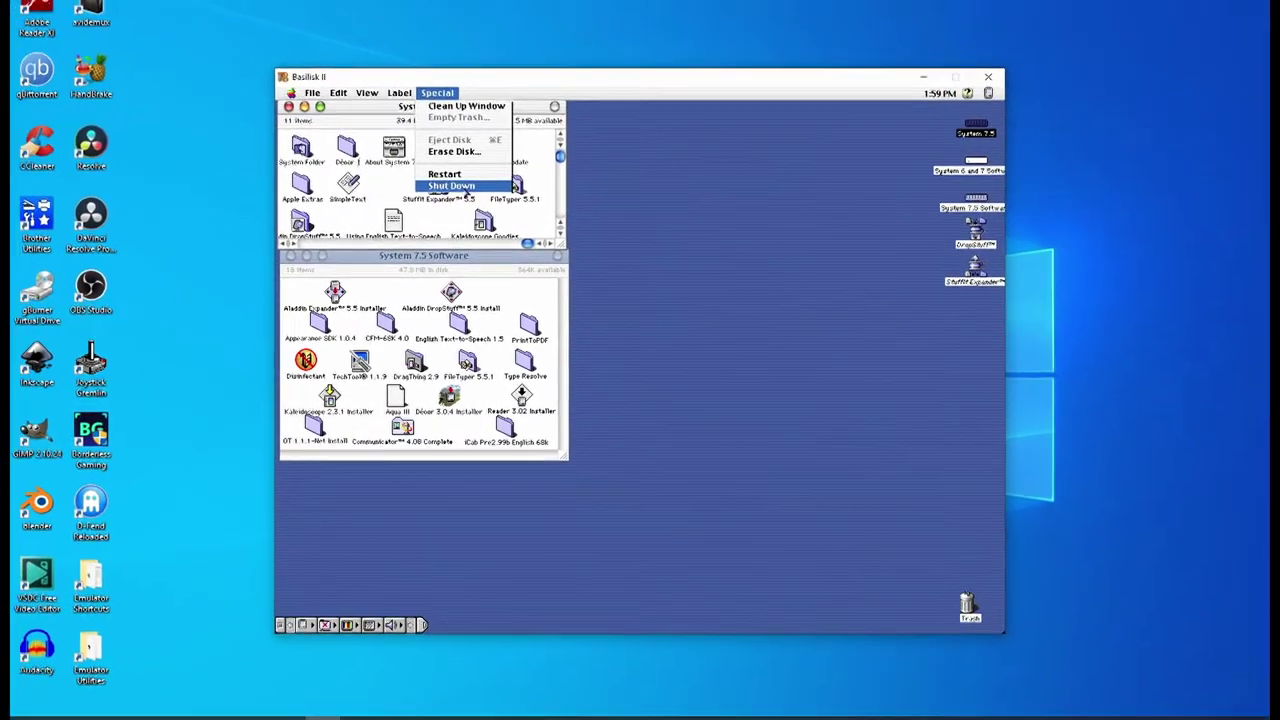
pyautogui.click(495, 193)
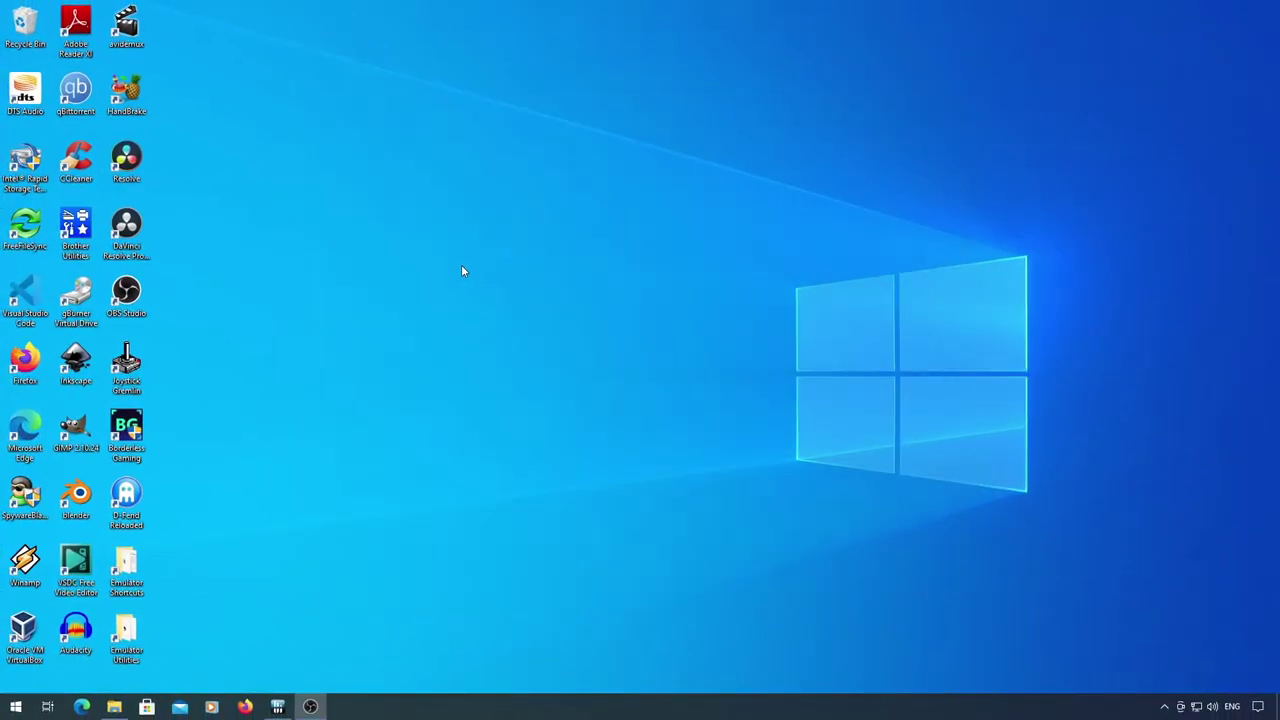
# Step: Switch to GIMP and scale the vandread_800 picture to a width of 1024 px, keeping its proportions
pyautogui.click(76, 428)
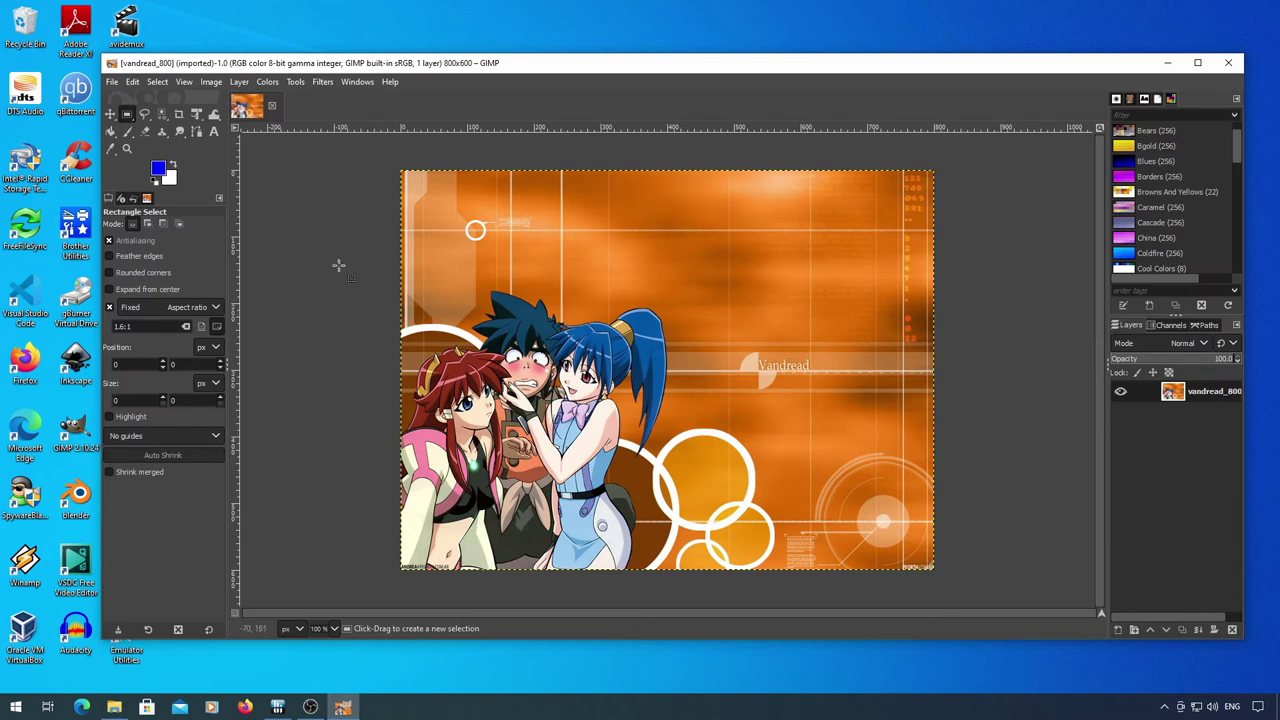
pyautogui.click(217, 84)
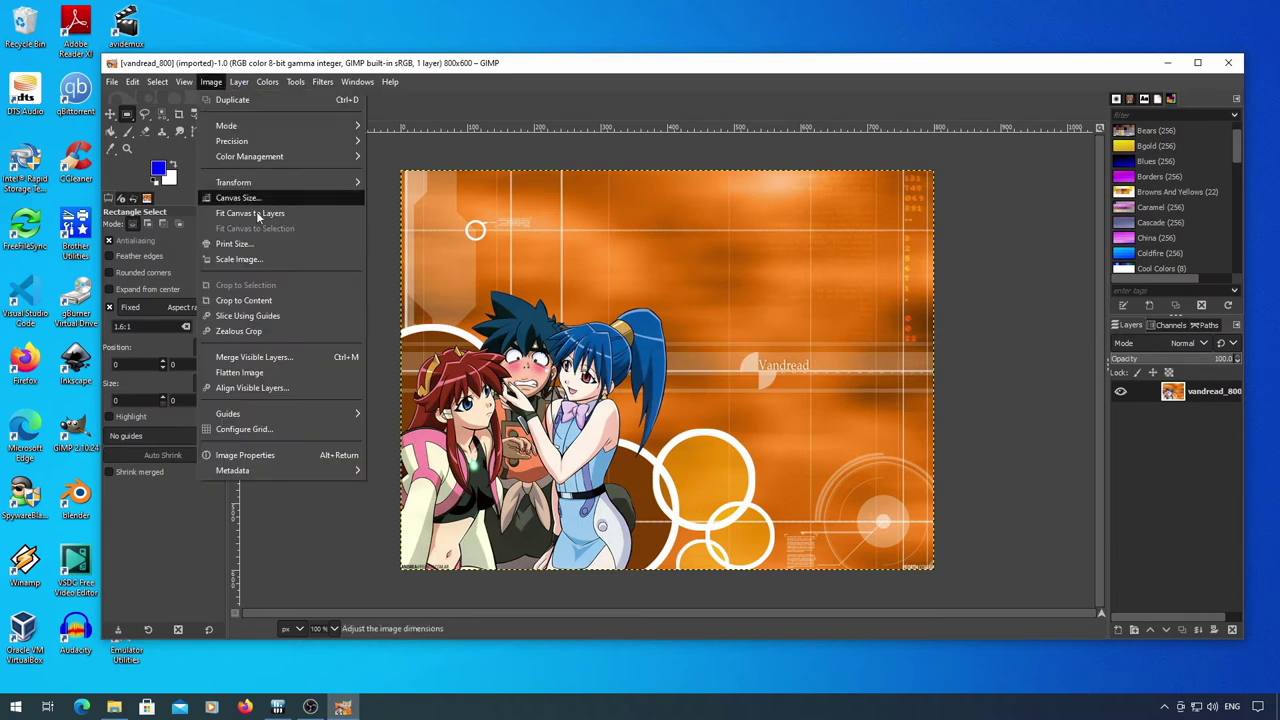
pyautogui.click(257, 257)
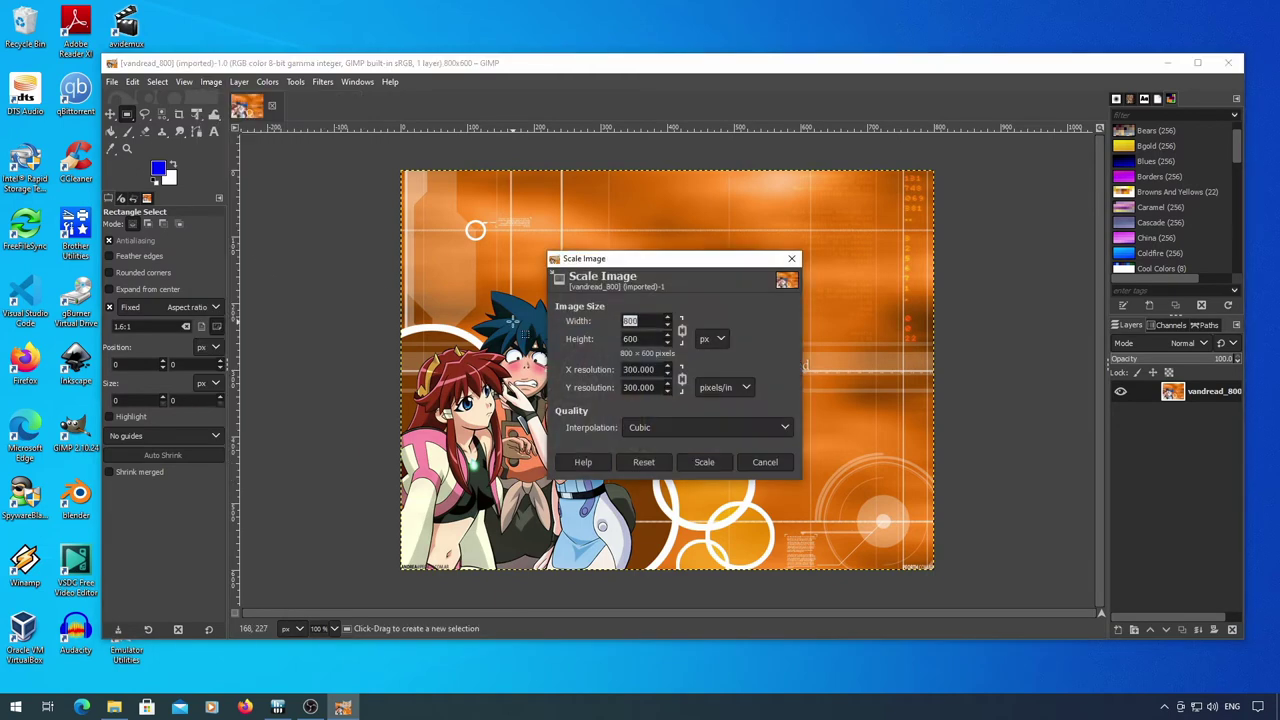
pyautogui.write('1024')
pyautogui.press('Tab')
pyautogui.click(705, 462)
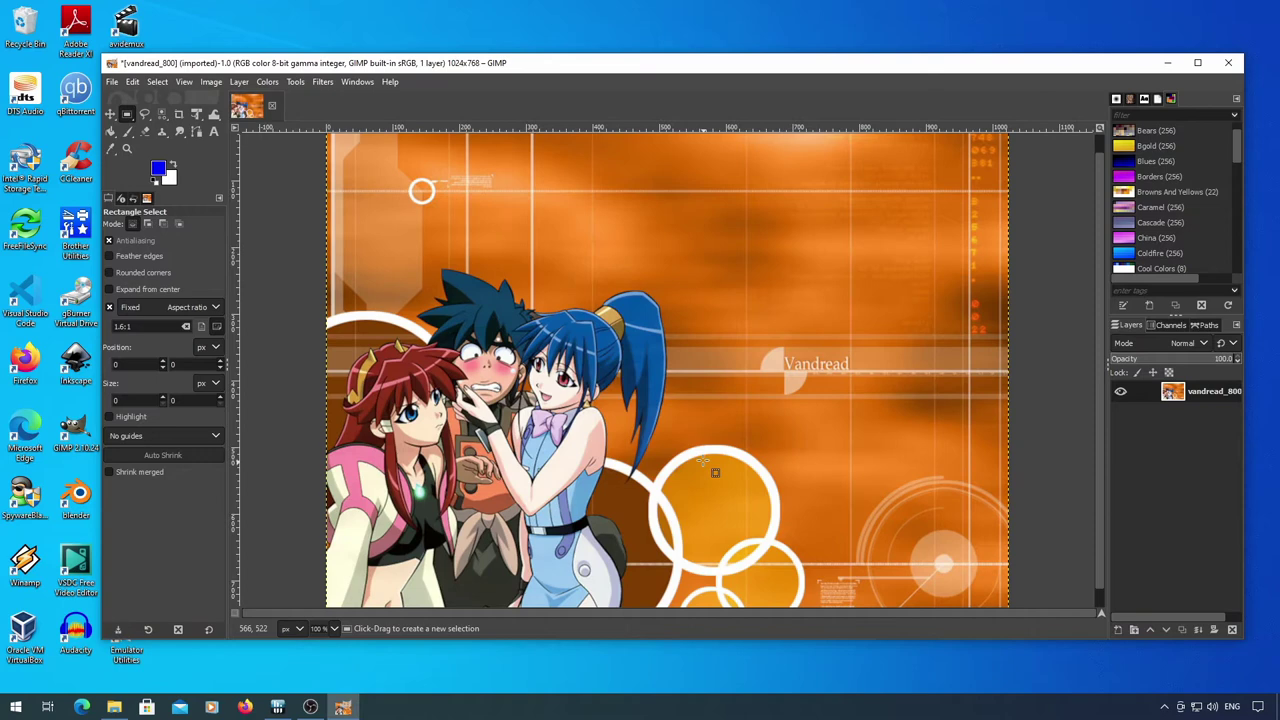
# Step: Export the scaled picture as vandread_800.jpg in the Mini vMac folder at quality 90 with Progressive turned off
pyautogui.click(113, 82)
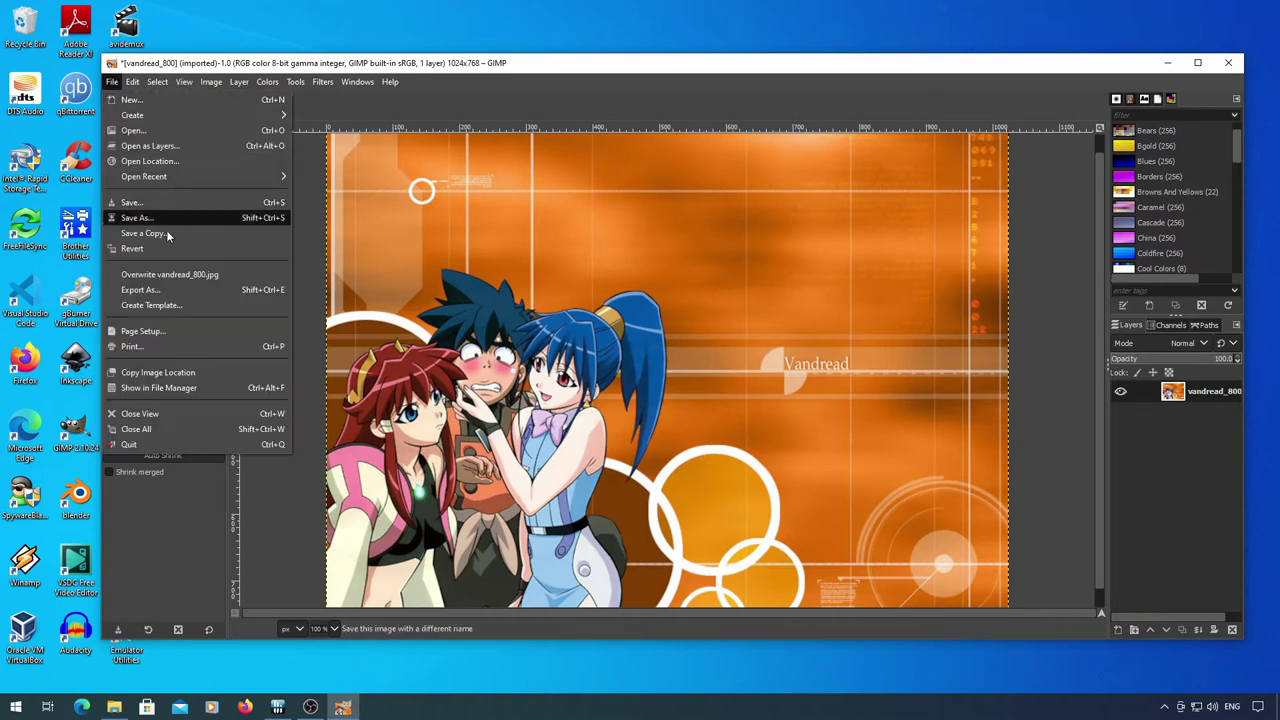
pyautogui.click(140, 287)
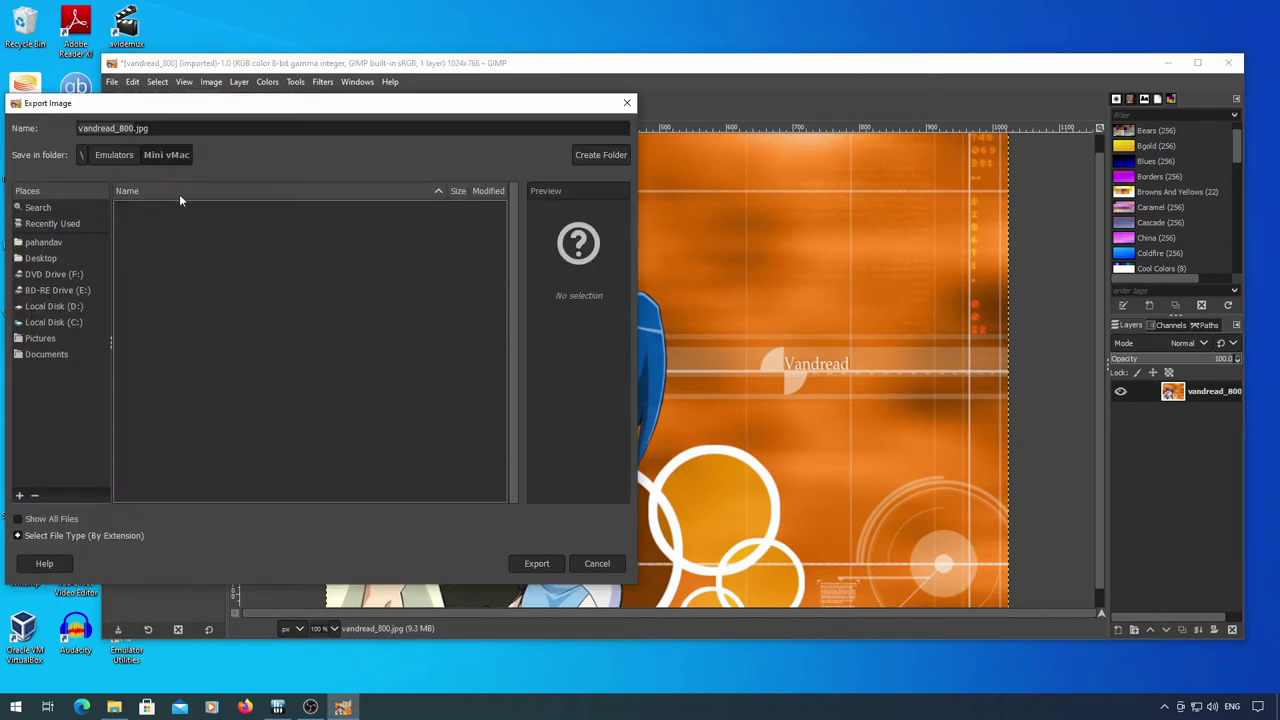
pyautogui.click(533, 566)
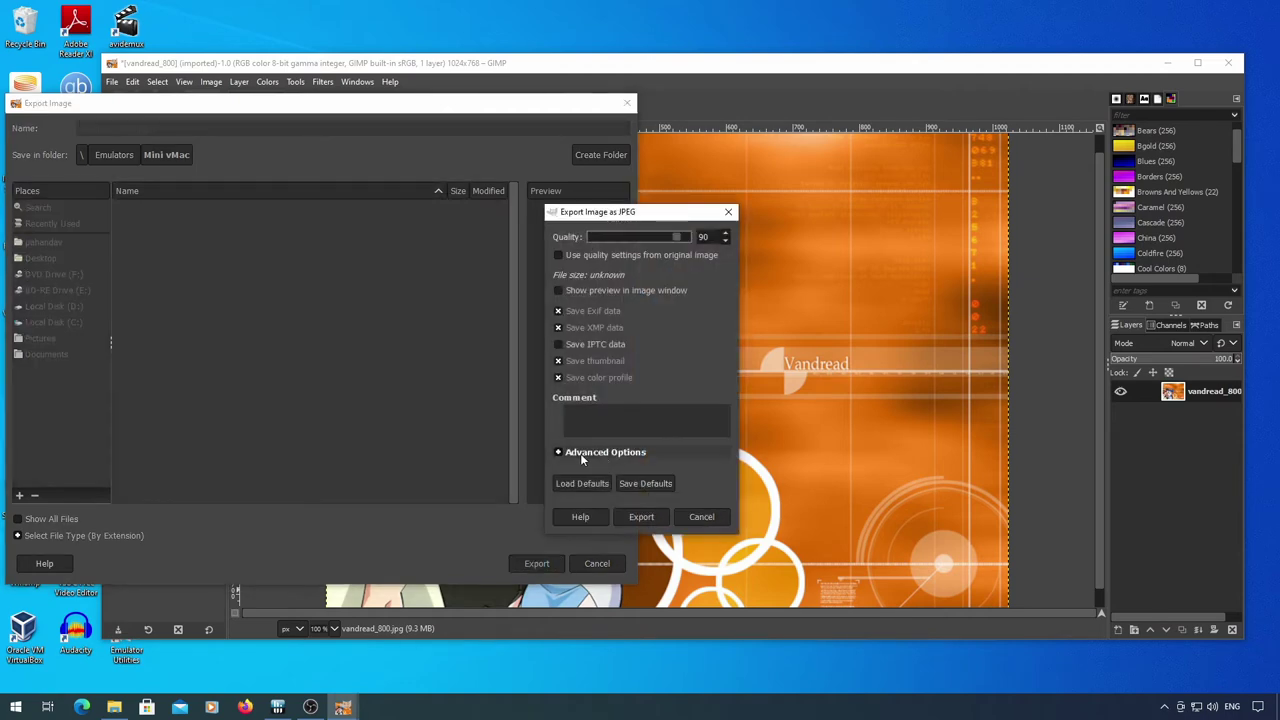
pyautogui.click(583, 456)
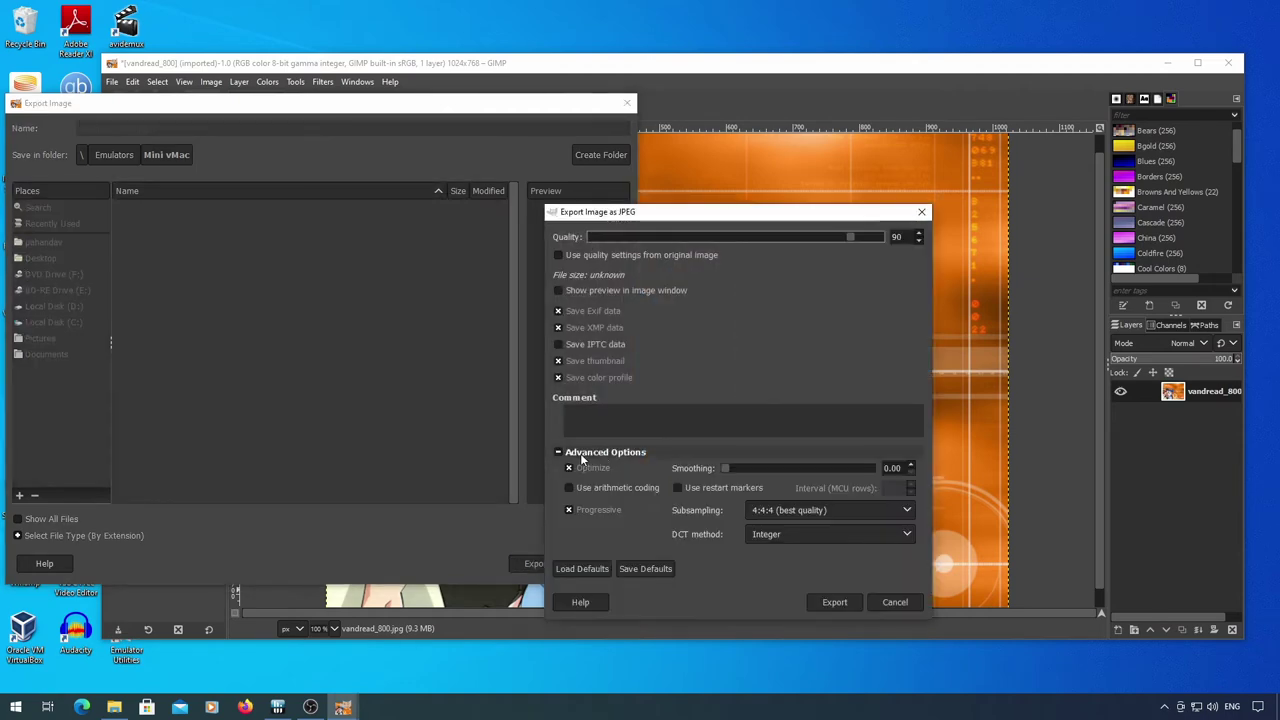
pyautogui.click(600, 511)
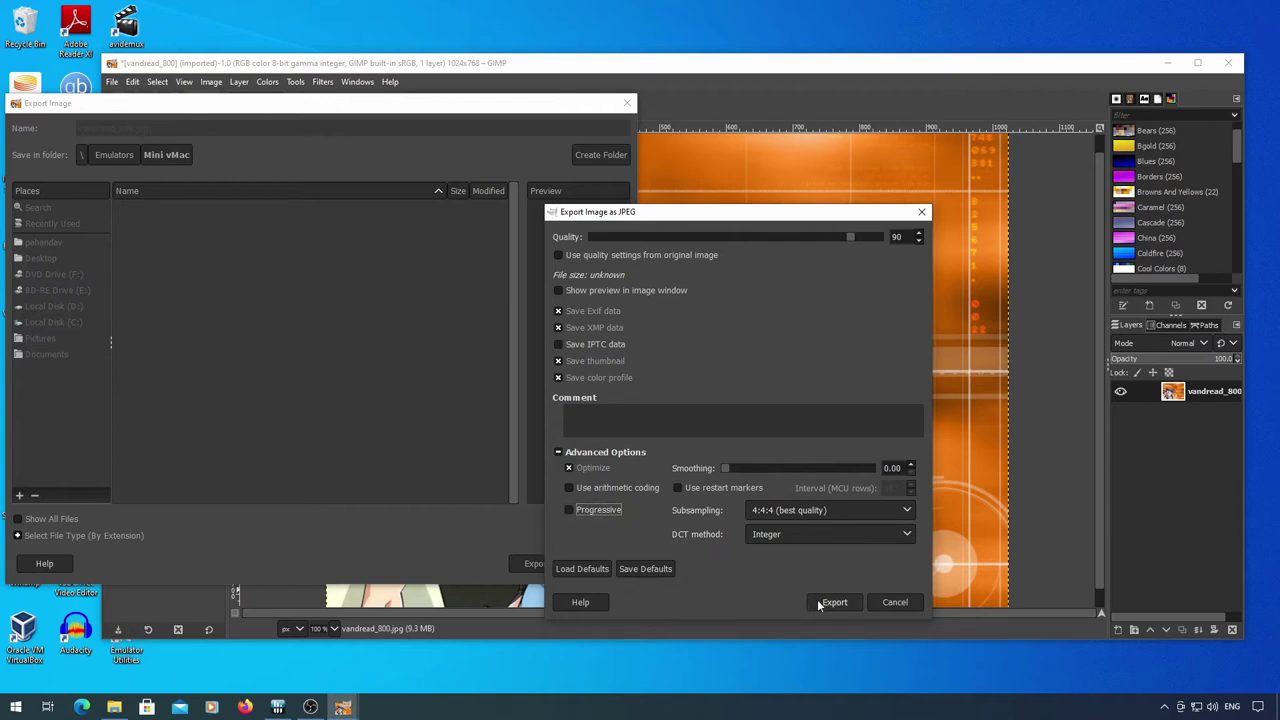
pyautogui.click(830, 602)
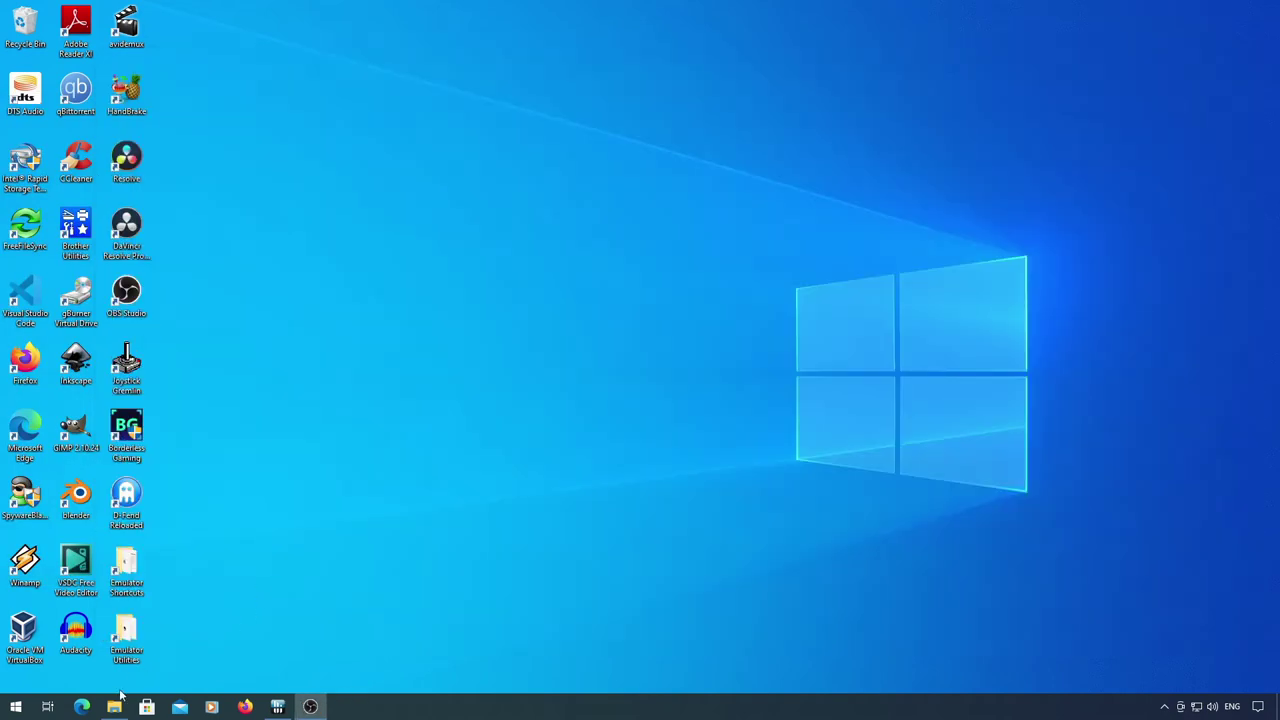
# Step: Start the System 7 machine from the Mini vMac folder and launch ImportFl in it
pyautogui.click(114, 707)
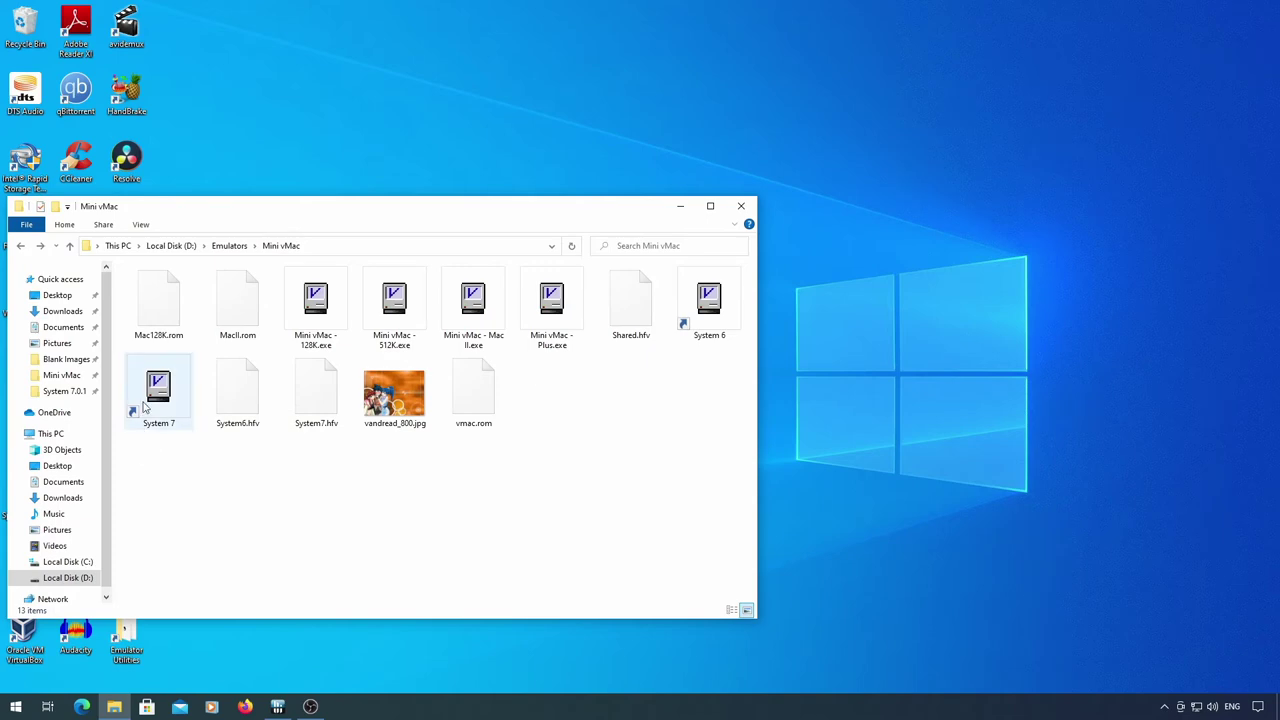
pyautogui.doubleClick(159, 389)
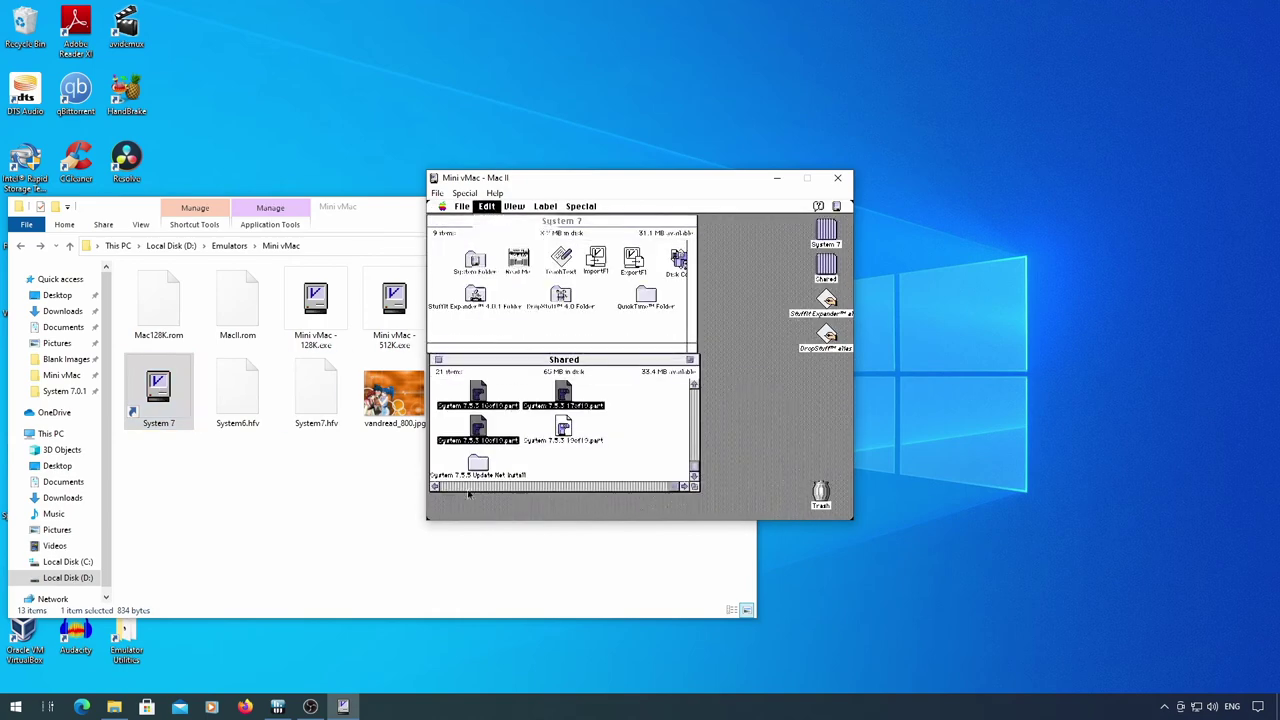
pyautogui.click(596, 260)
pyautogui.doubleClick(596, 260)
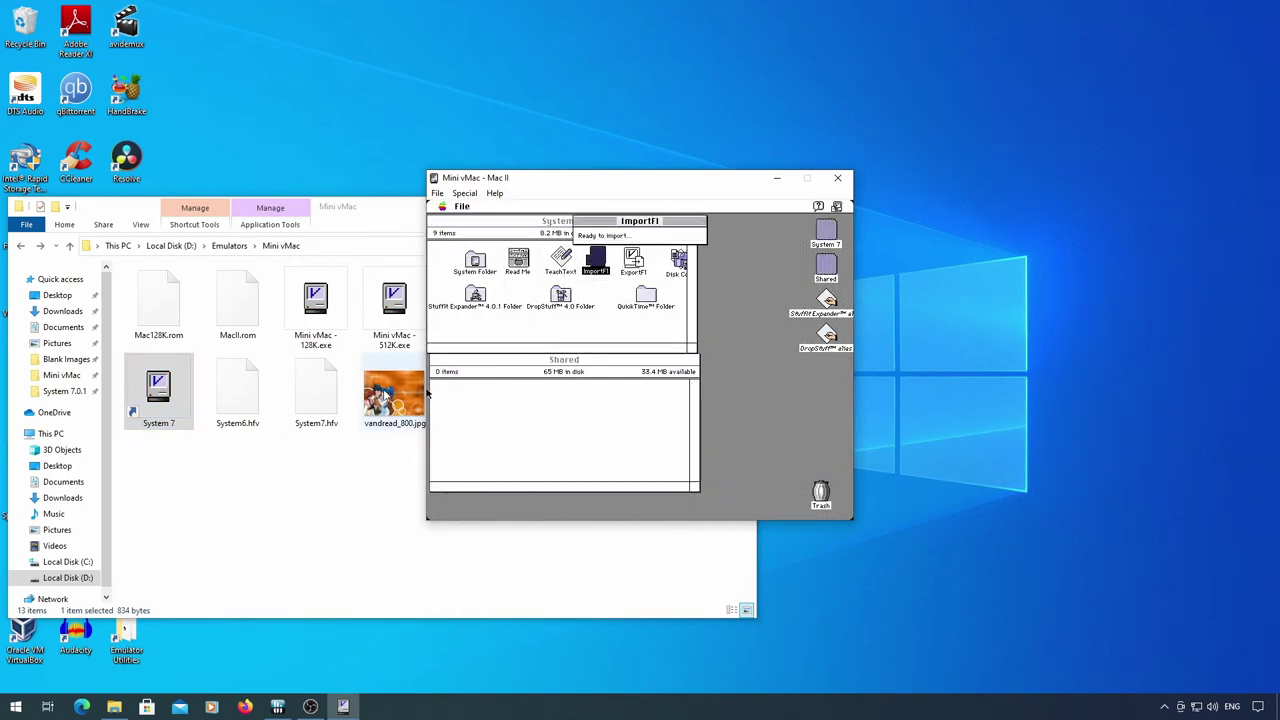
# Step: Import vandread_800.jpg onto the Shared disk, quit ImportFl and shut down System 7
pyautogui.moveTo(427, 393); pyautogui.dragTo(507, 400)
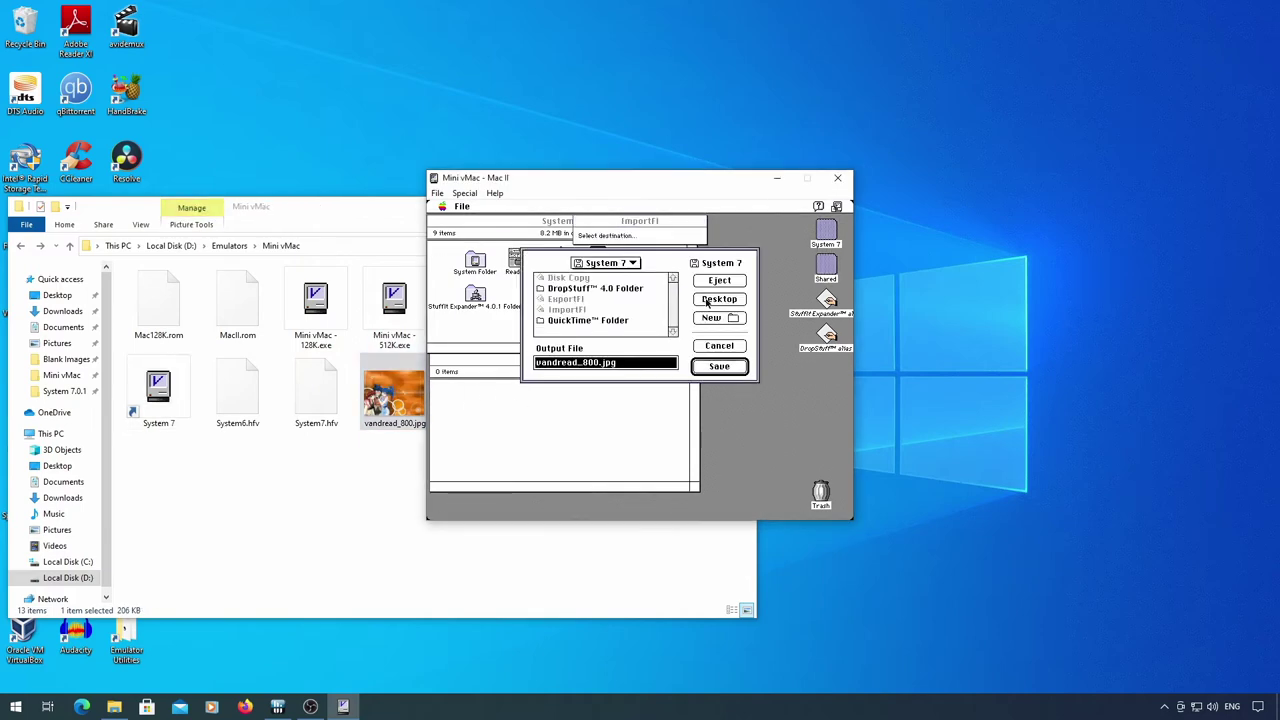
pyautogui.click(706, 299)
pyautogui.doubleClick(614, 279)
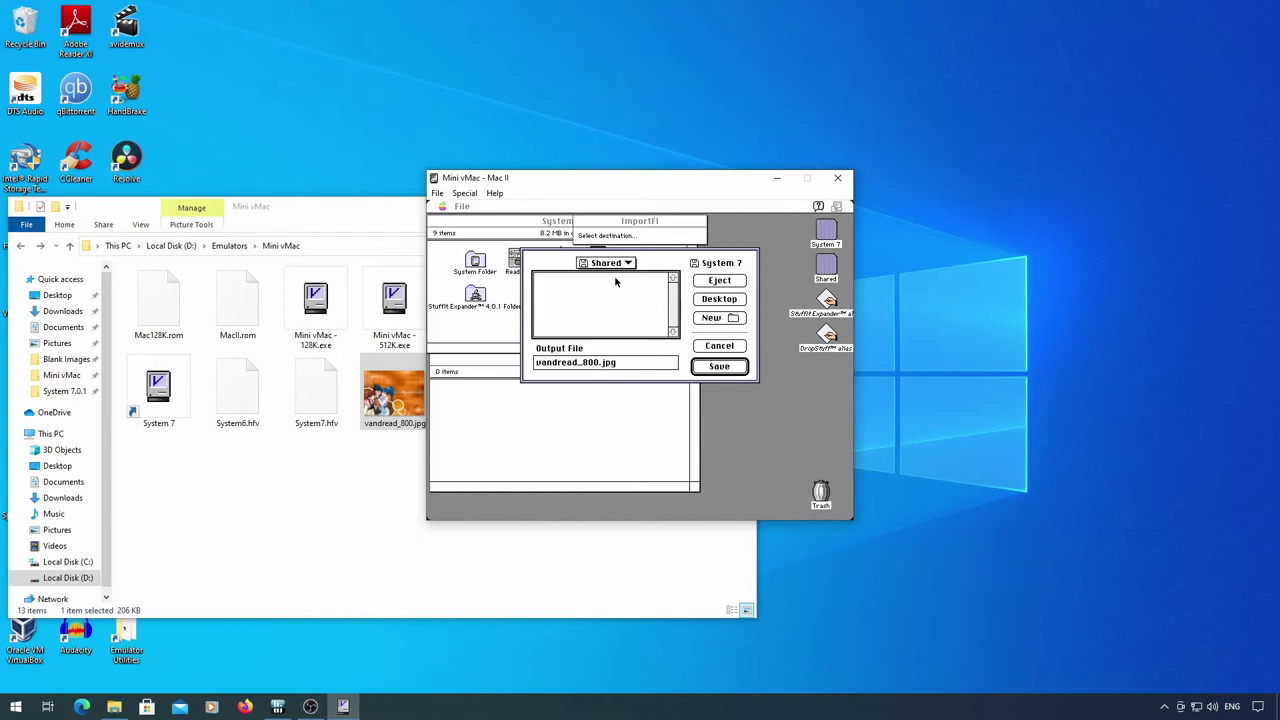
pyautogui.click(700, 370)
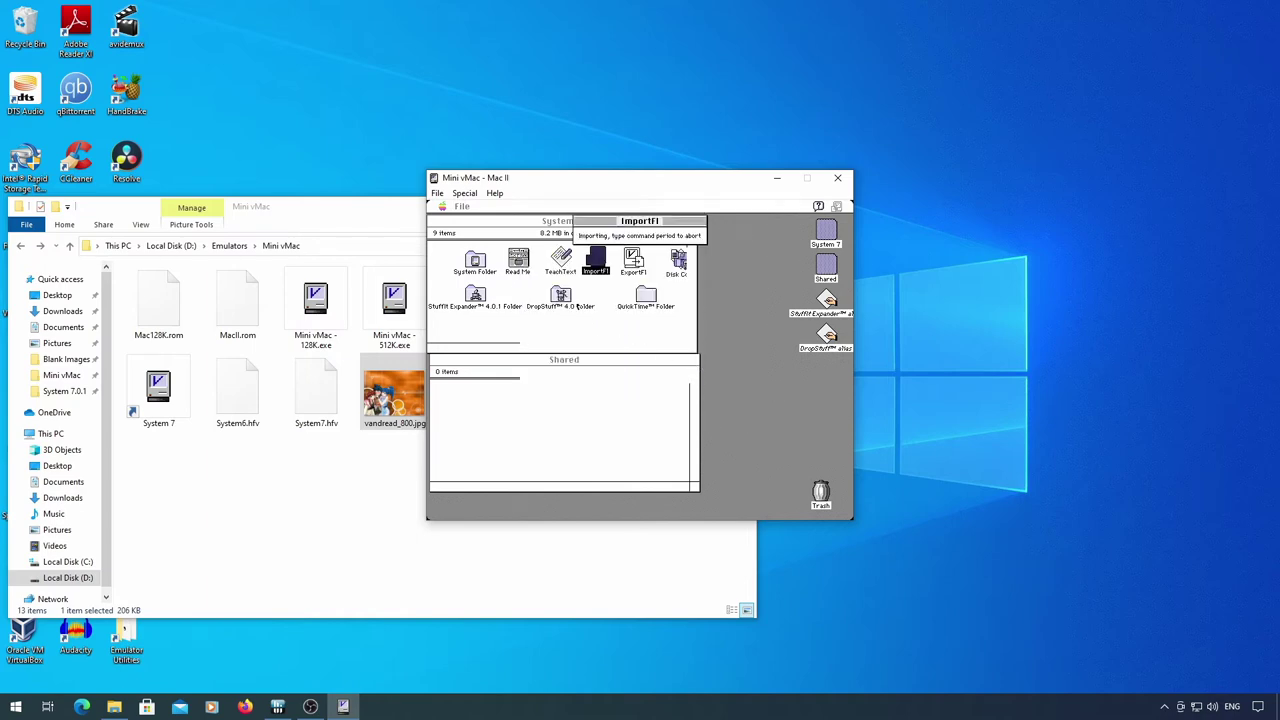
pyautogui.hotkey('alt', 'q')
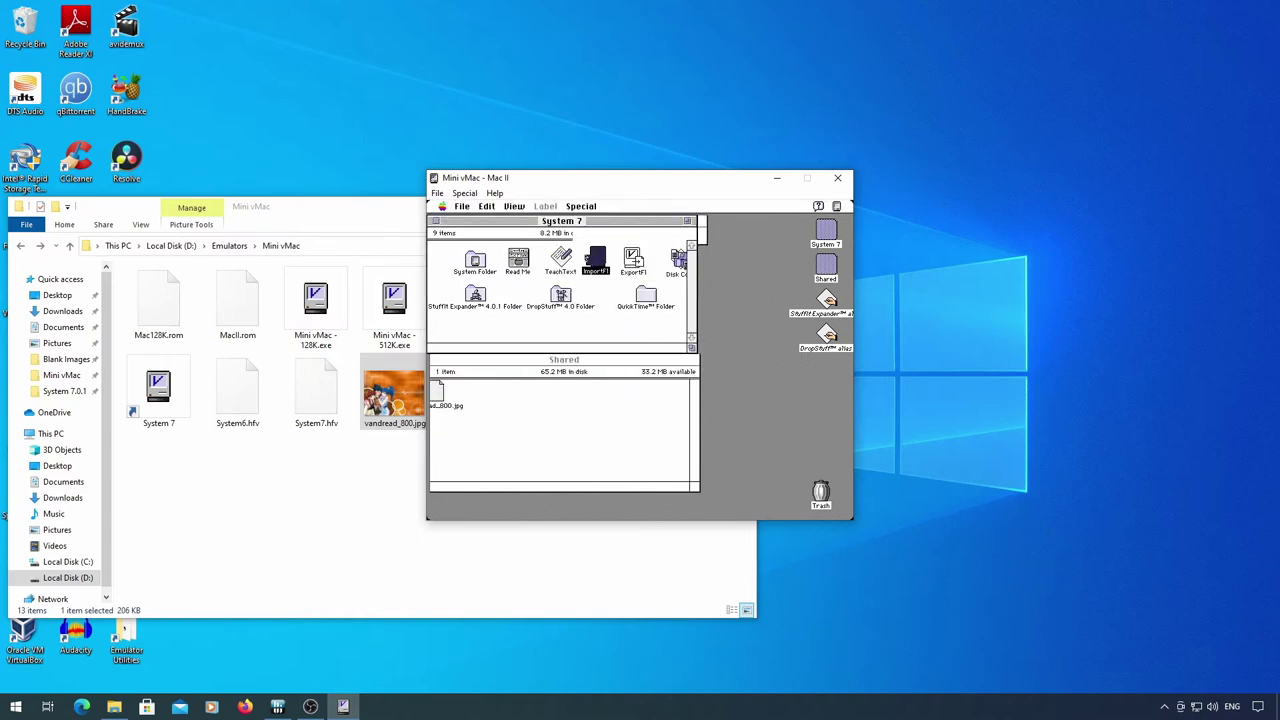
pyautogui.moveTo(578, 208); pyautogui.dragTo(590, 294)
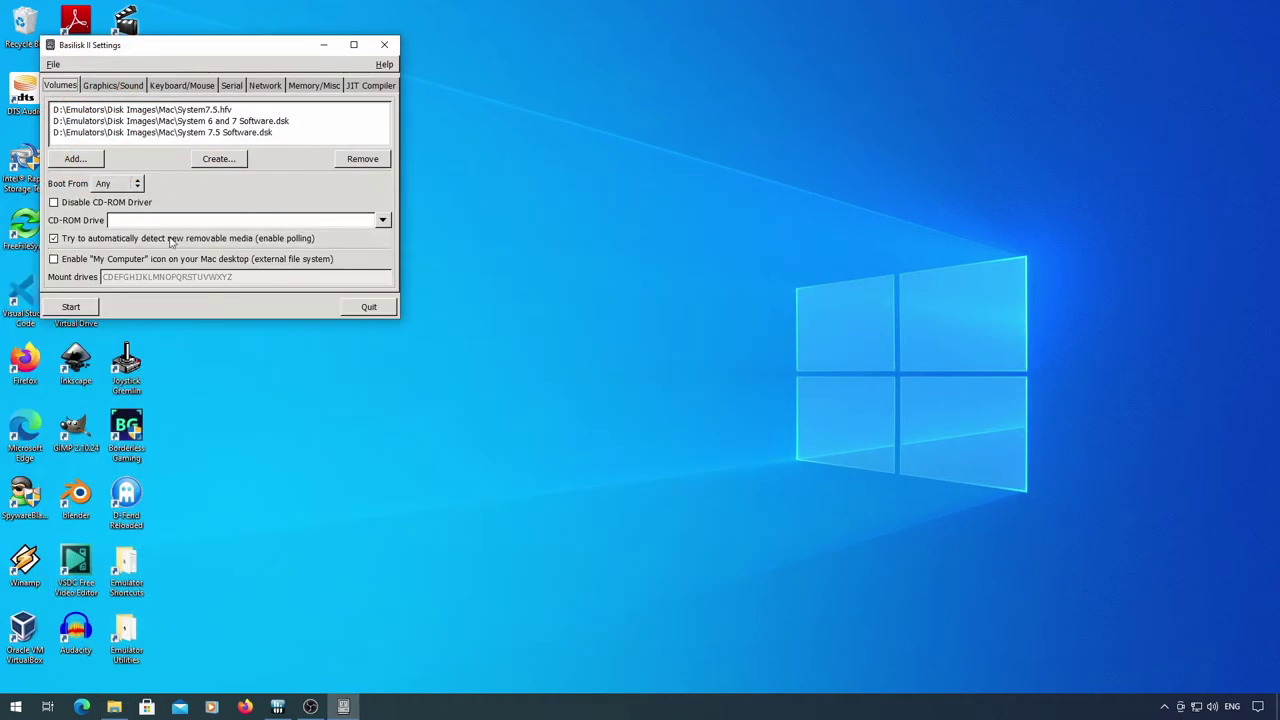
# Step: Replace the System 6 and 7 Software.dsk volume in Basilisk II with Mini vMac's Shared.hfv, then start the emulator and dismiss the Kaleidoscope note
pyautogui.click(219, 121)
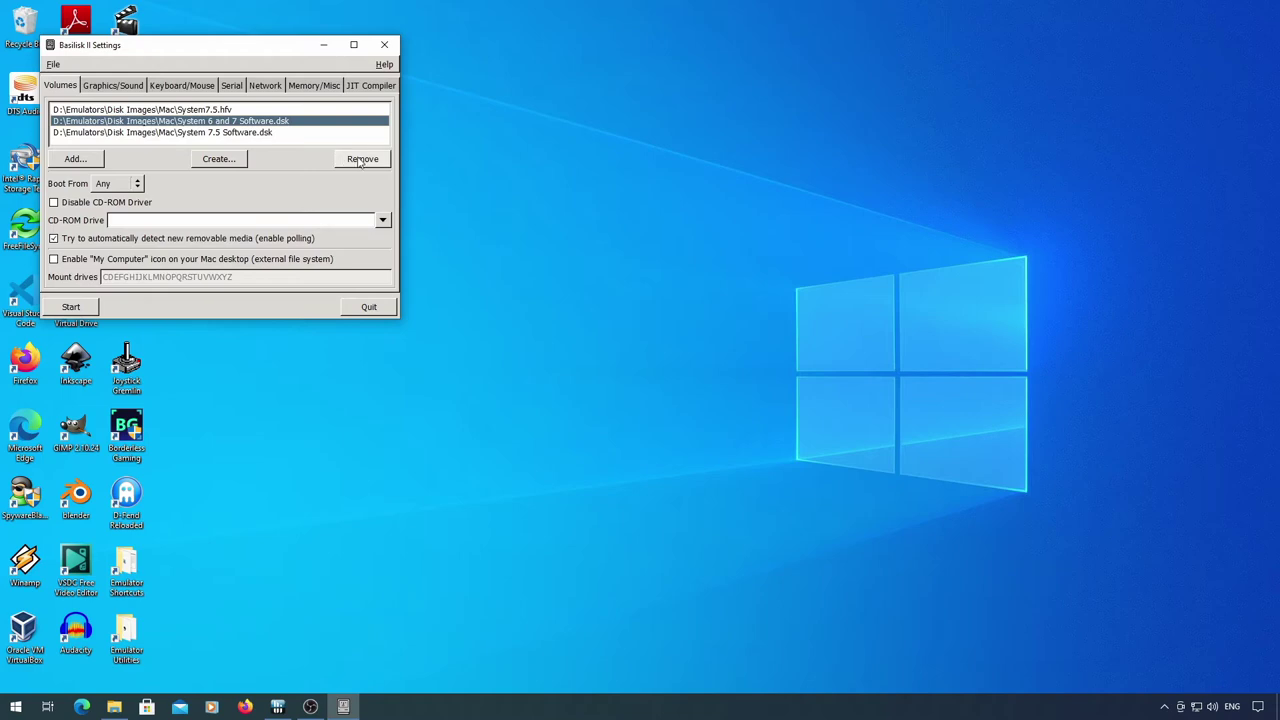
pyautogui.click(361, 159)
pyautogui.click(78, 159)
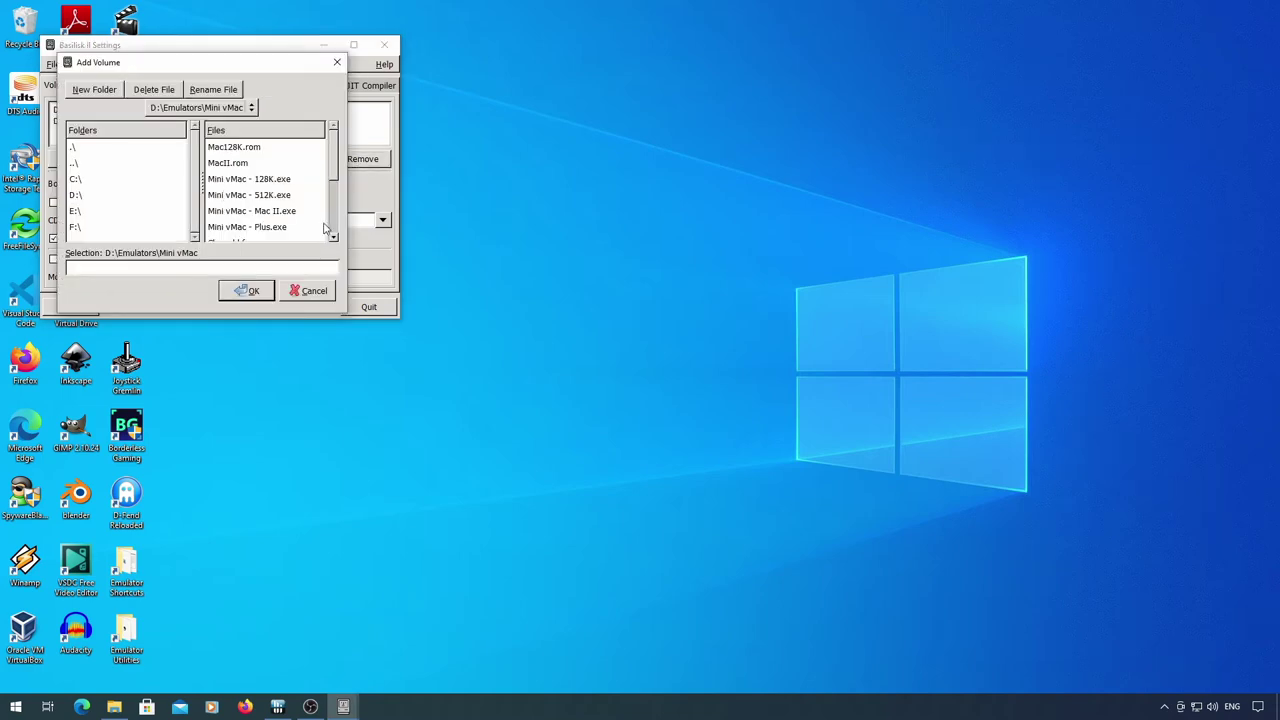
pyautogui.scroll(-2, 323, 228)
pyautogui.click(265, 152)
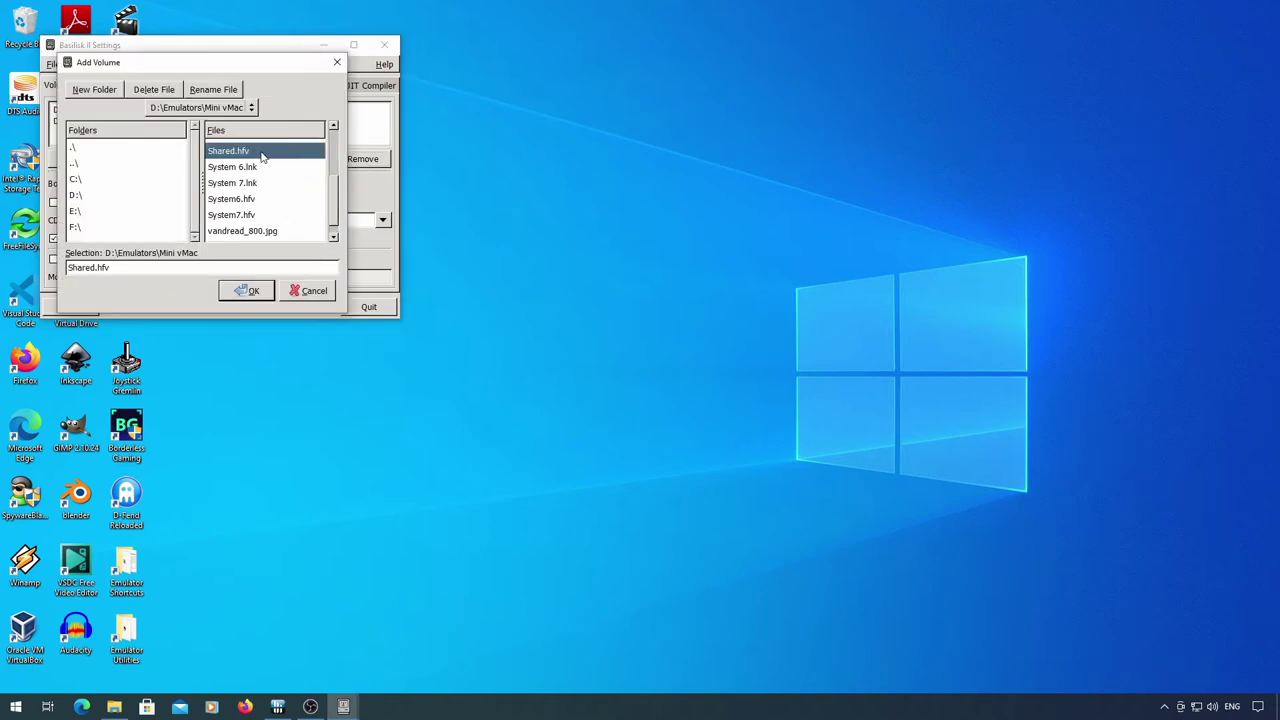
pyautogui.click(250, 291)
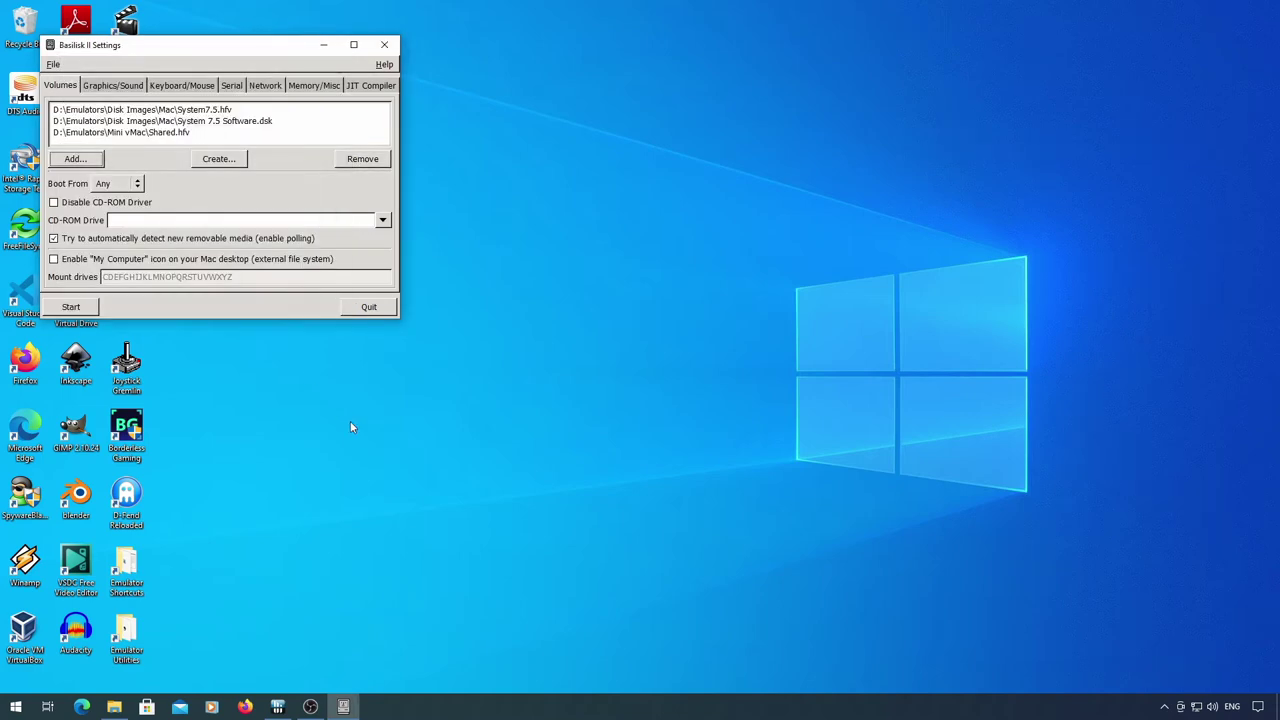
pyautogui.click(71, 307)
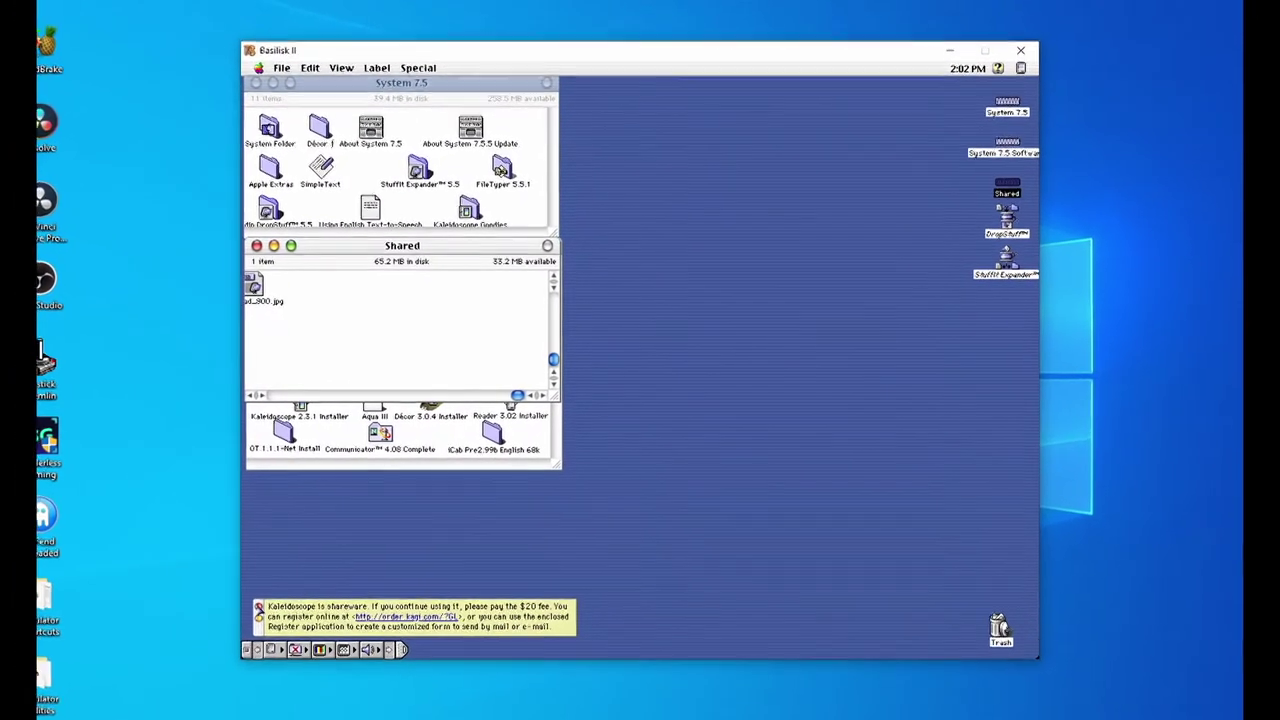
pyautogui.click(266, 600)
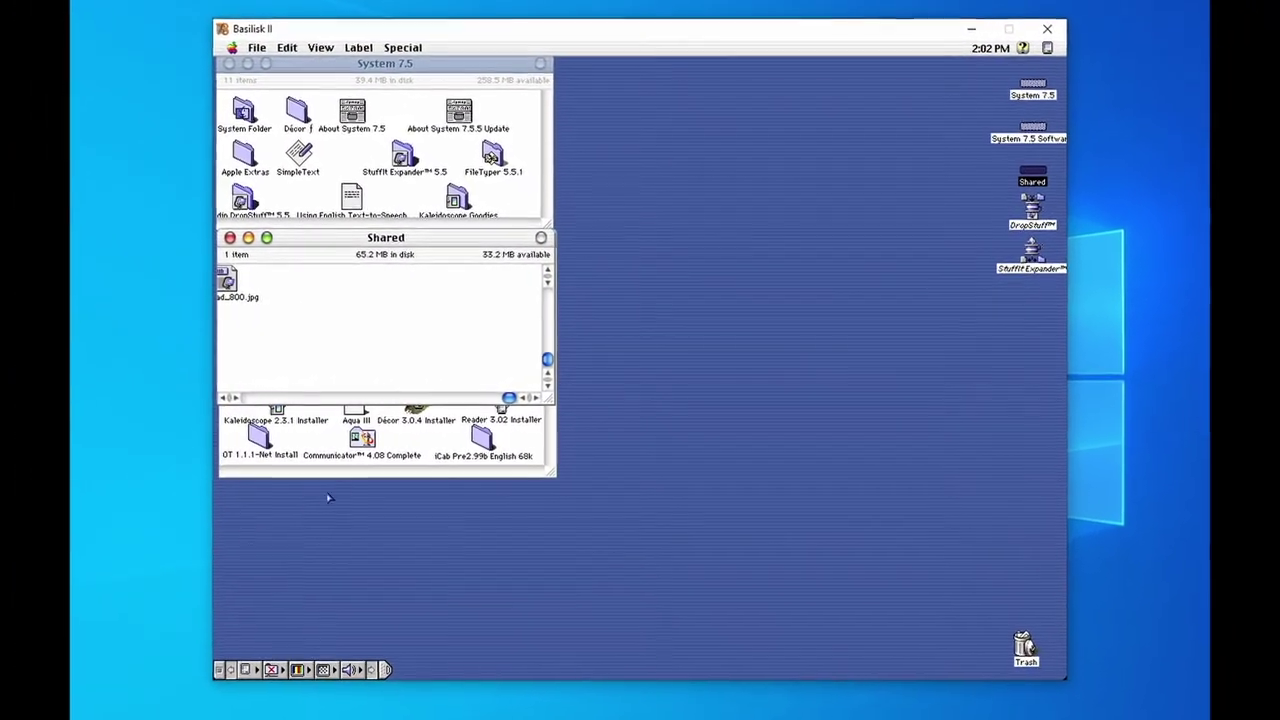
# Step: Process vandread_800.jpg from the Shared disk with the JPEGView AutoTyper in FileTyper 5.5.1's Example AutoTypers, then close the FileTyper folders
pyautogui.doubleClick(280, 97)
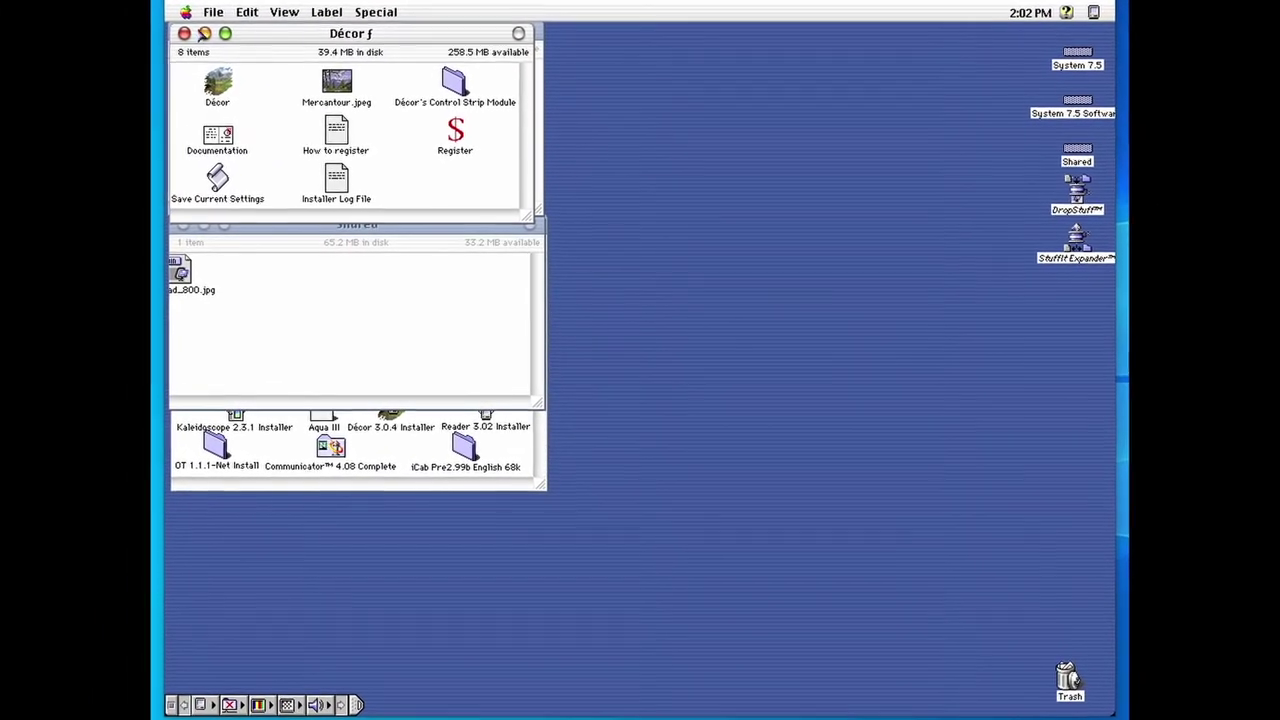
pyautogui.hotkey('alt', 'w')
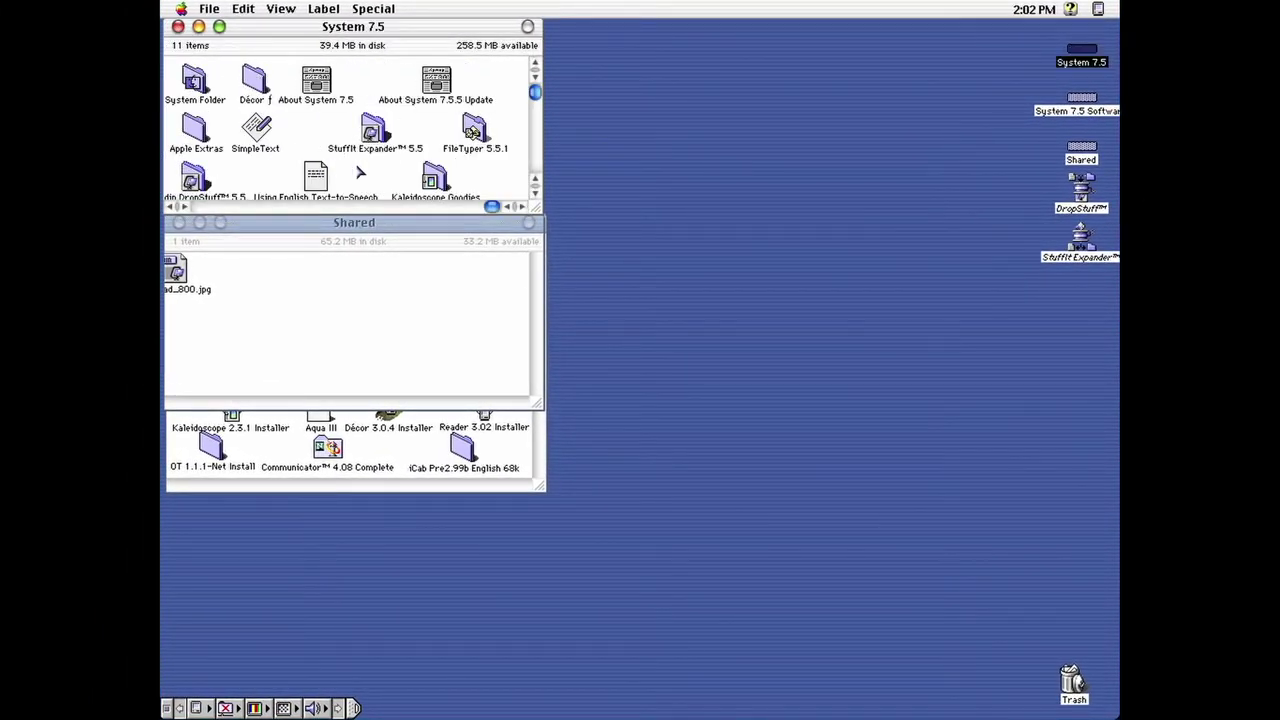
pyautogui.doubleClick(473, 133)
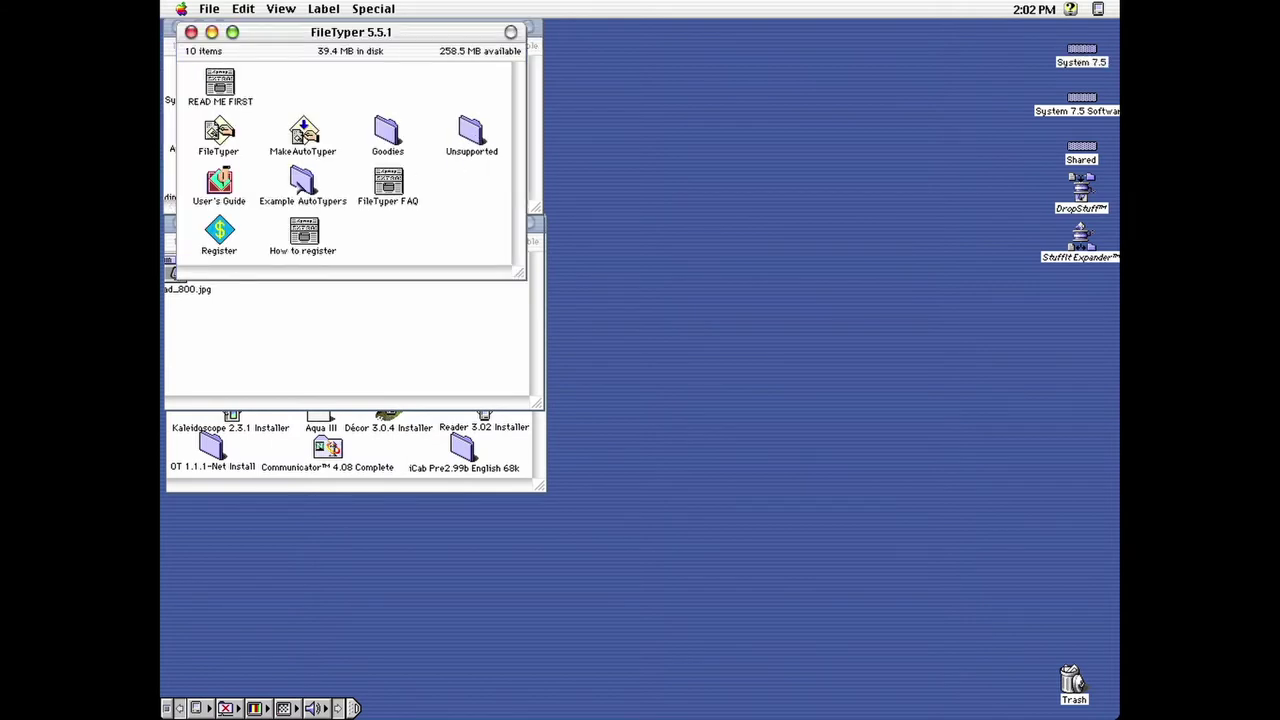
pyautogui.doubleClick(302, 183)
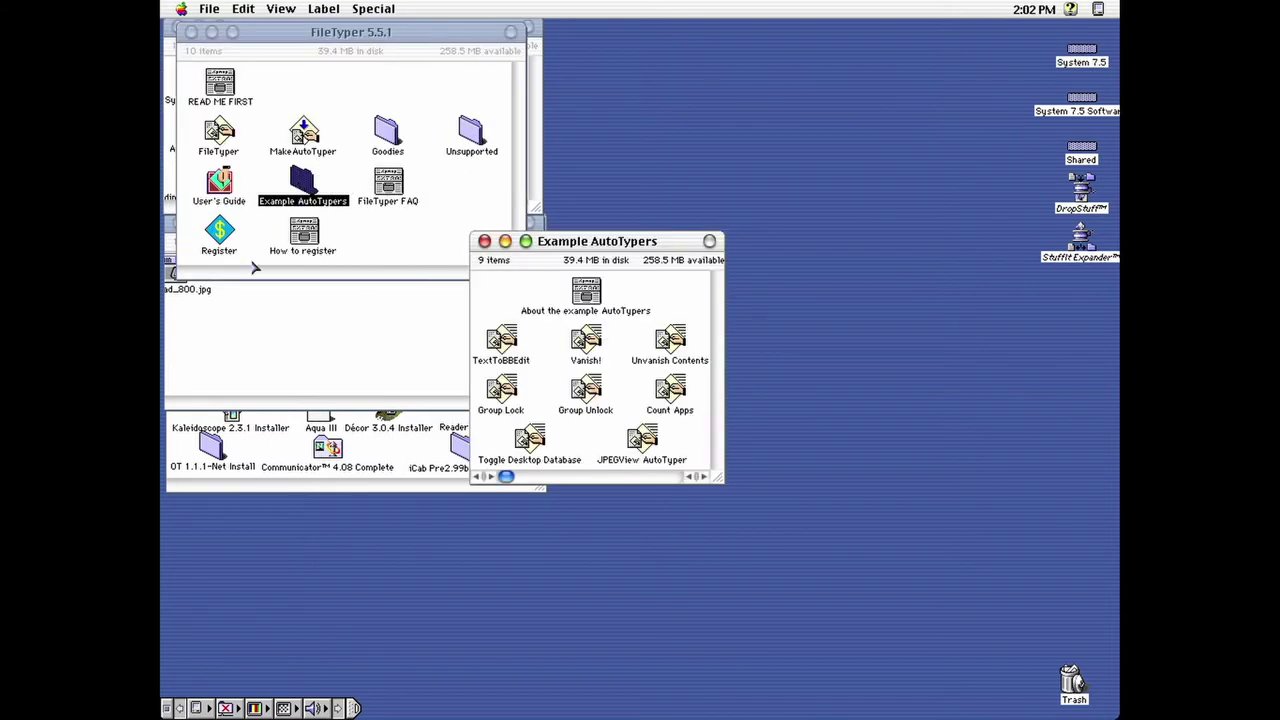
pyautogui.moveTo(178, 284); pyautogui.dragTo(636, 434)
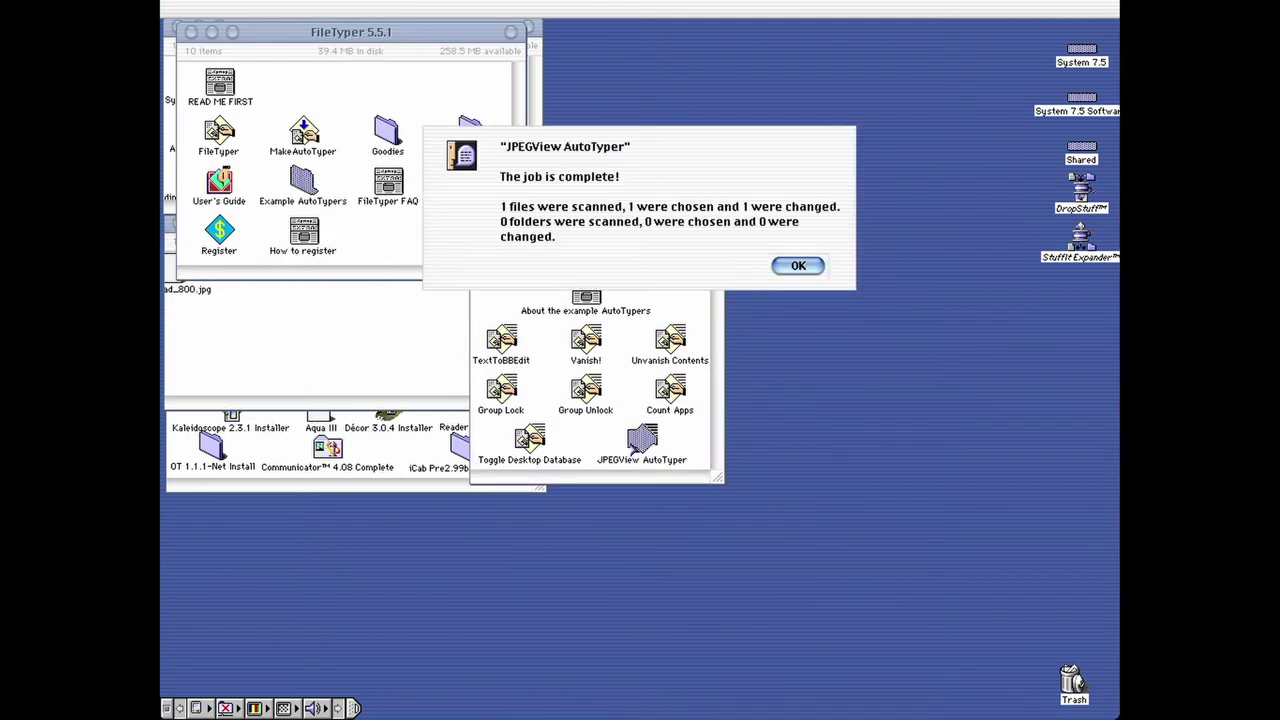
pyautogui.click(798, 266)
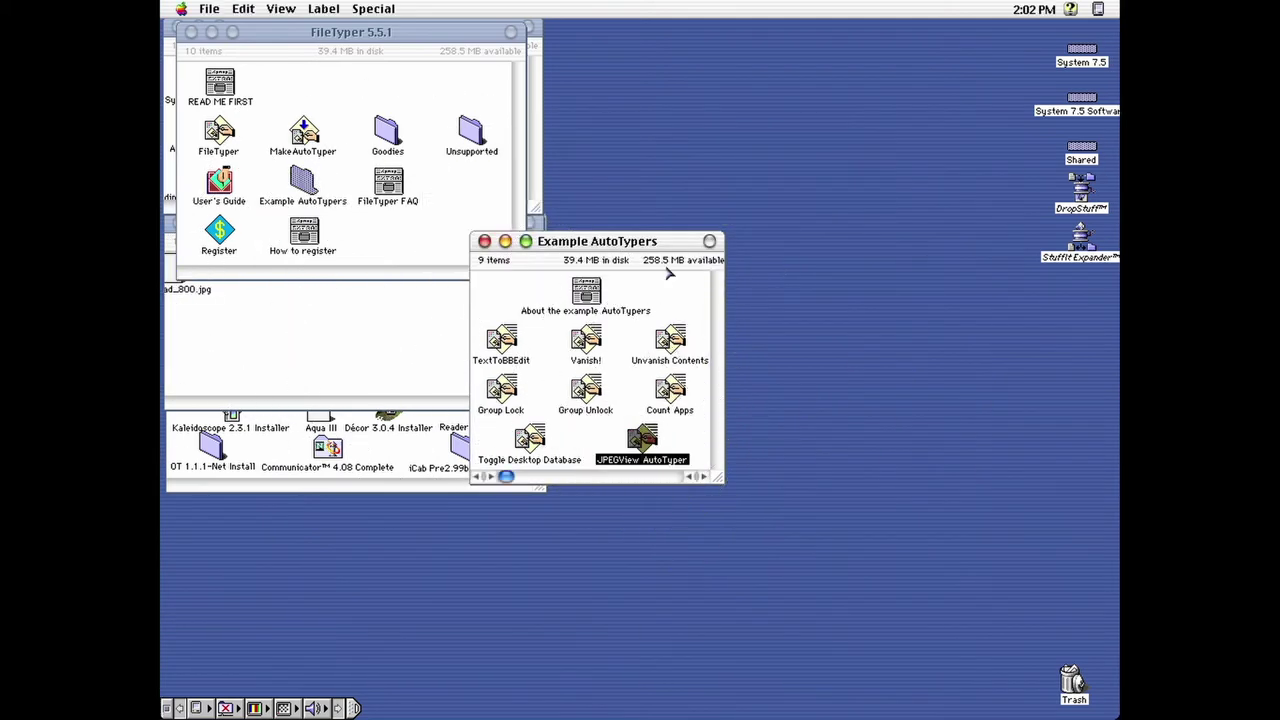
pyautogui.click(485, 242)
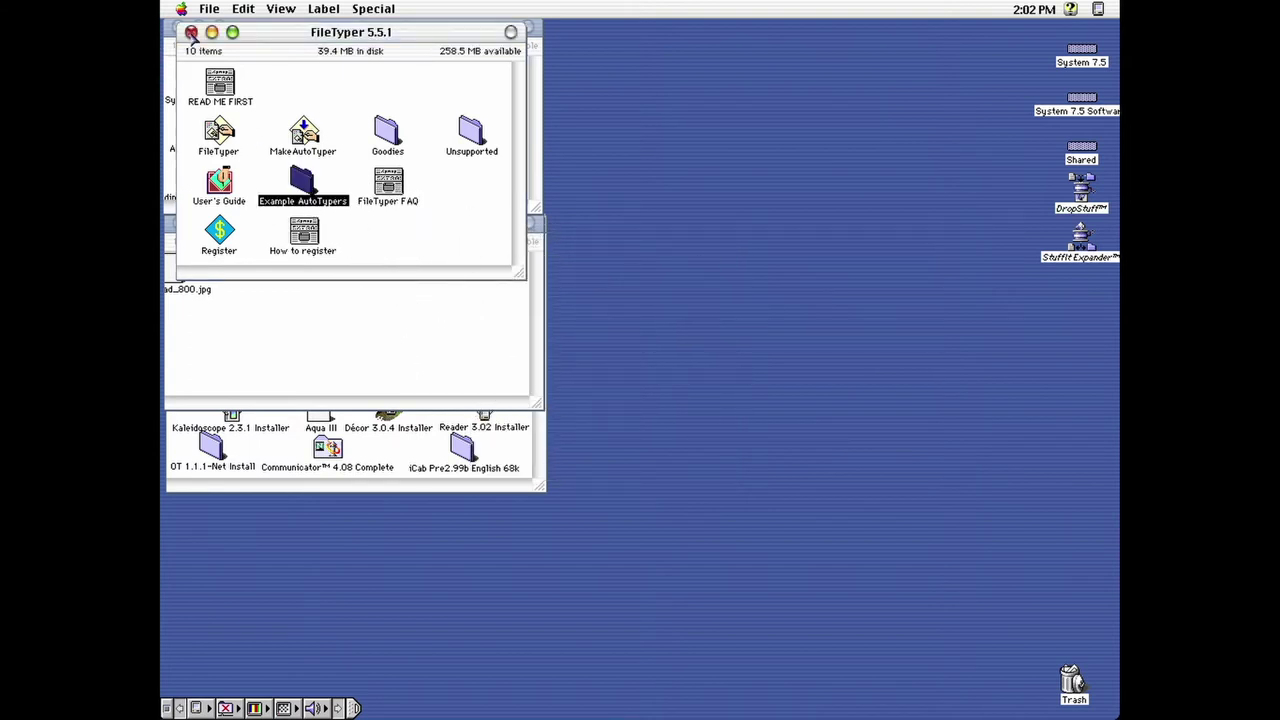
pyautogui.click(191, 33)
# Step: Copy vandread_800.jpg from the Shared disk into the Décor ƒ folder, choose that copy as Décor's picture and switch Décor on
pyautogui.doubleClick(257, 88)
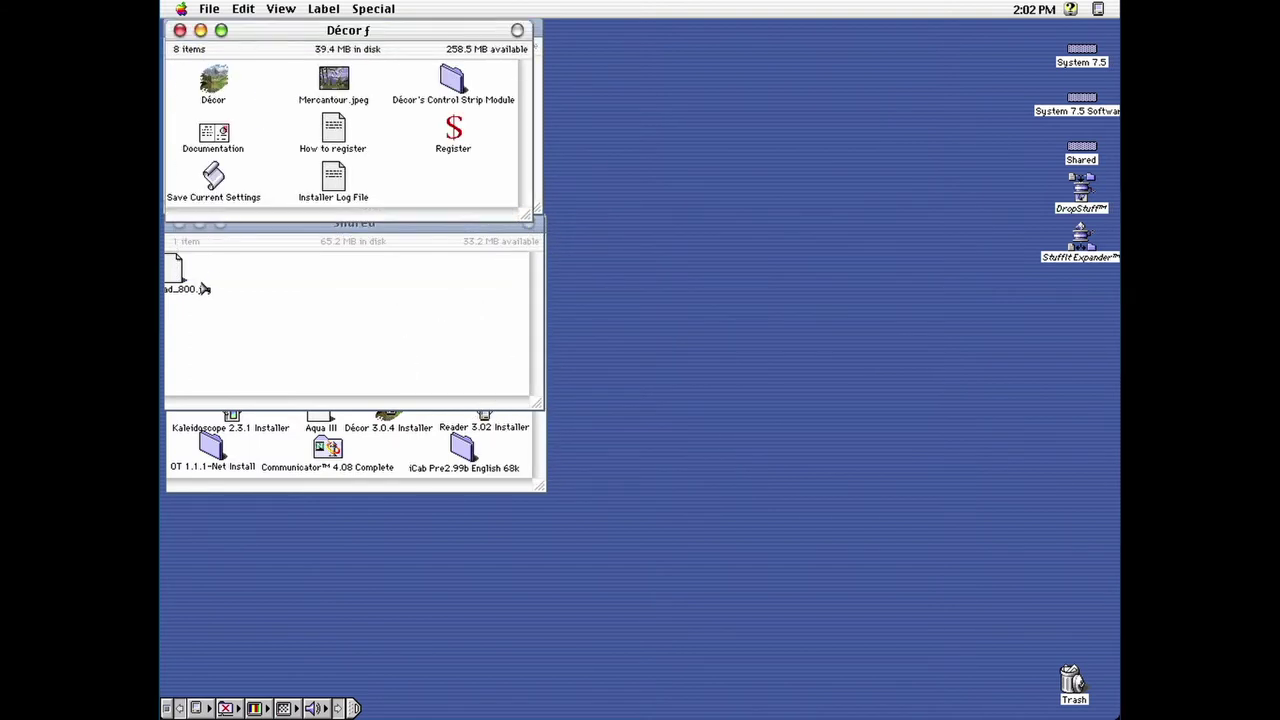
pyautogui.moveTo(178, 286); pyautogui.dragTo(460, 190)
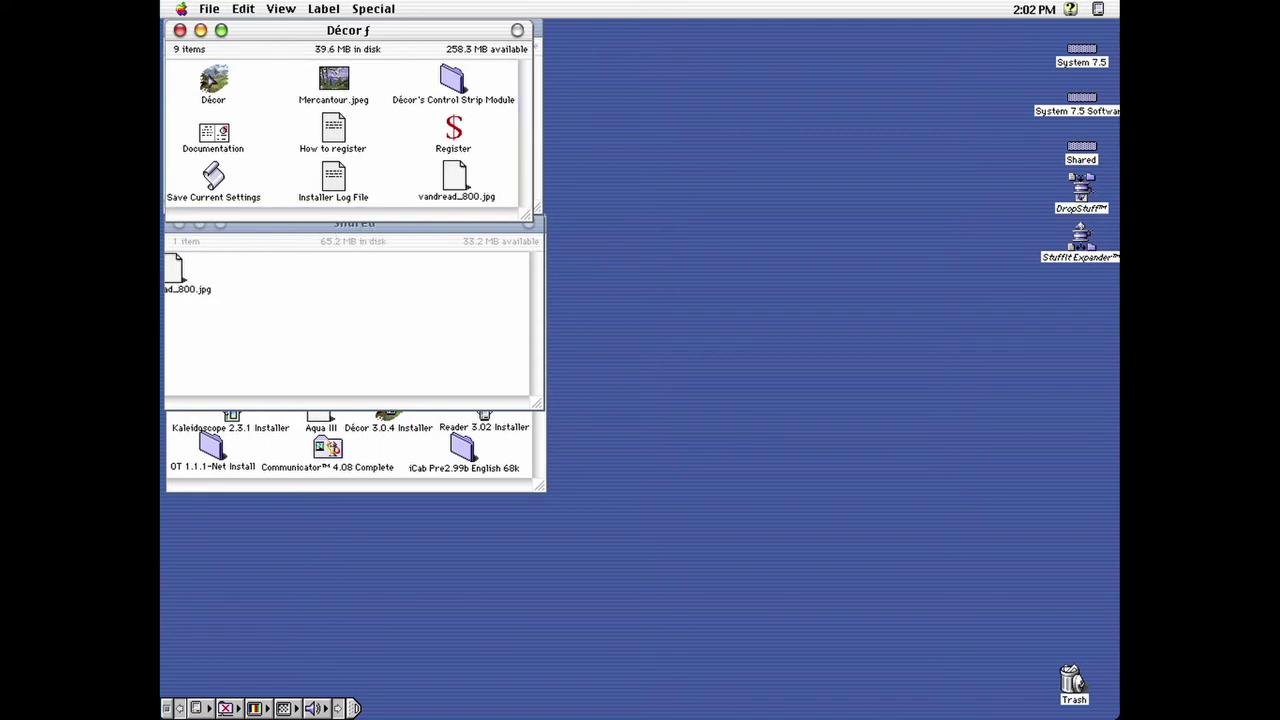
pyautogui.doubleClick(213, 82)
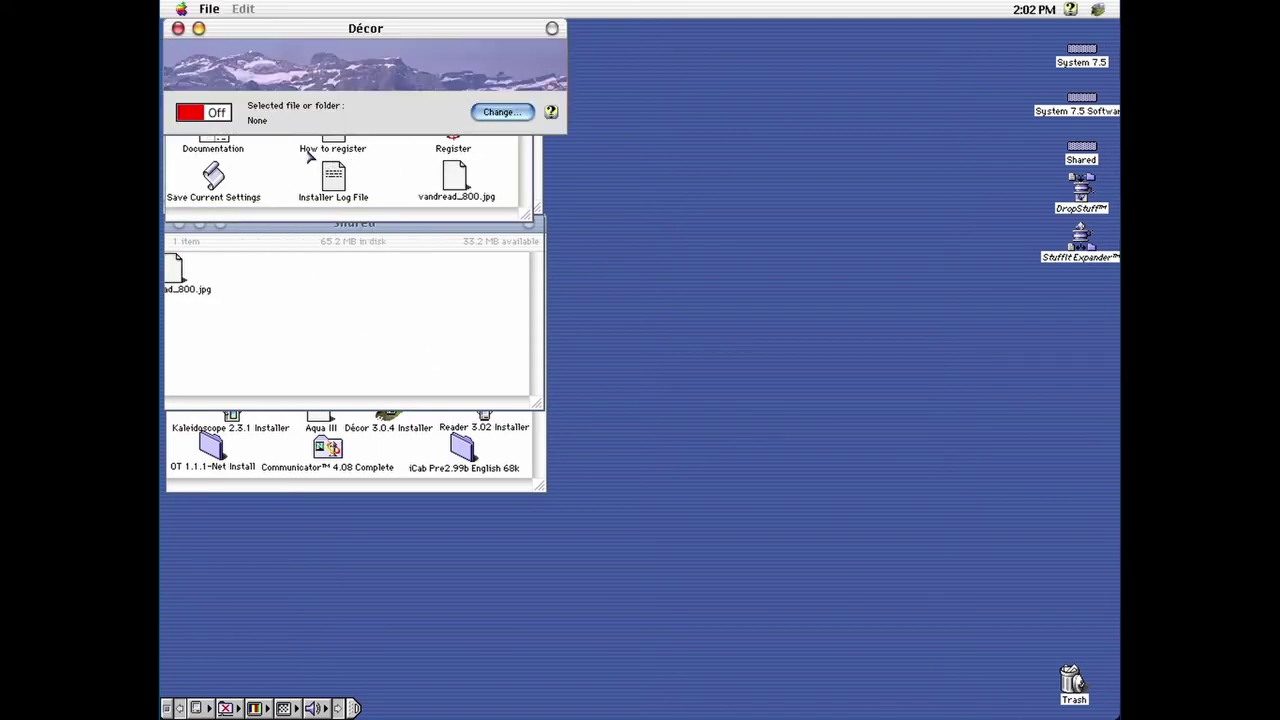
pyautogui.click(502, 112)
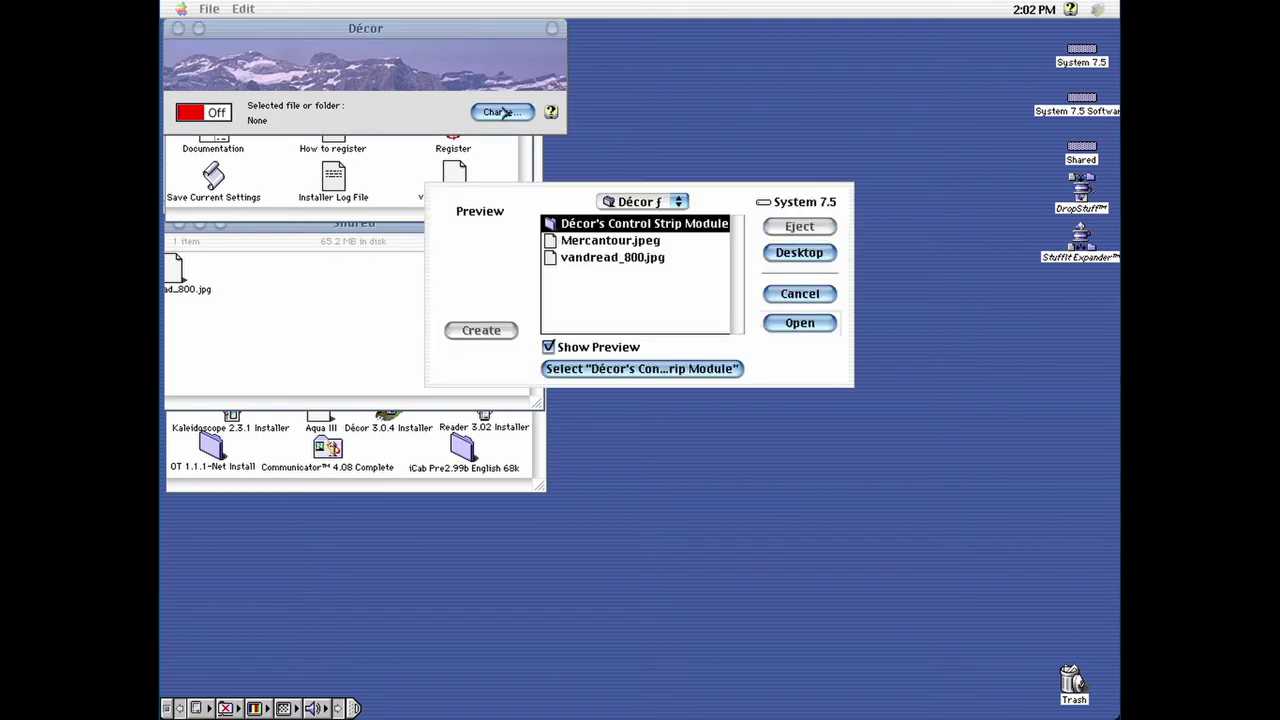
pyautogui.click(624, 262)
pyautogui.click(800, 323)
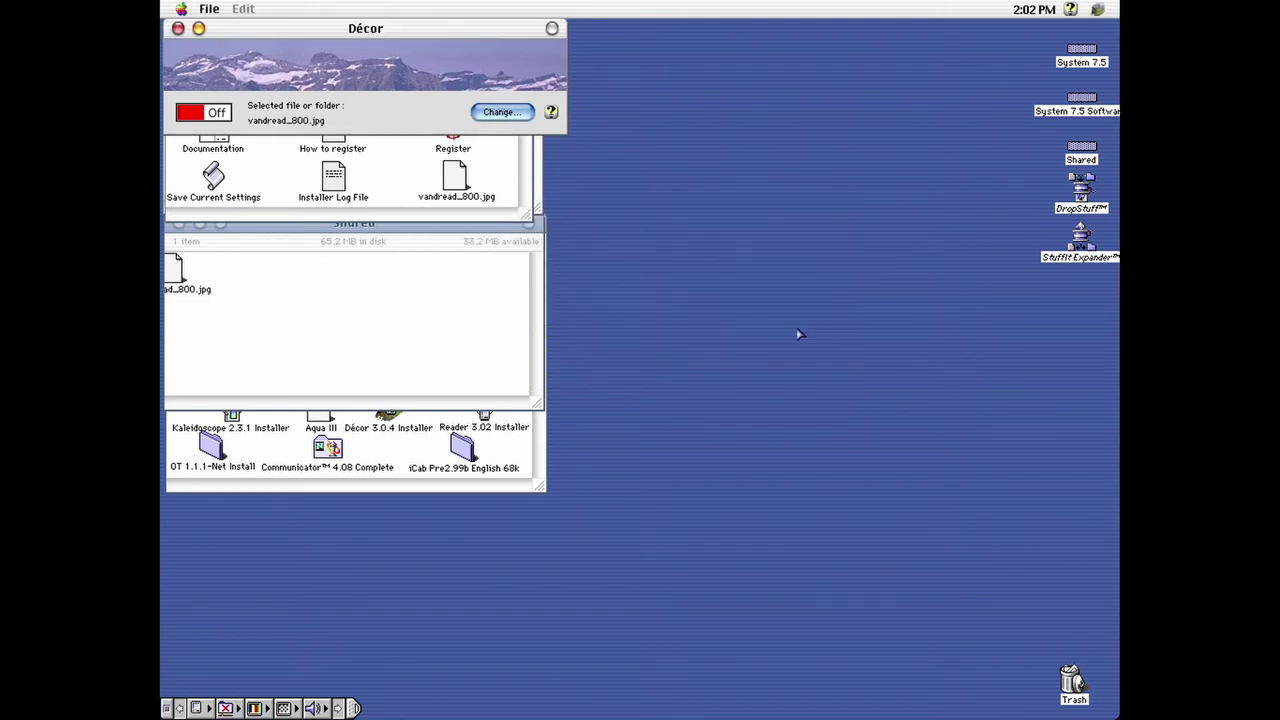
pyautogui.click(220, 113)
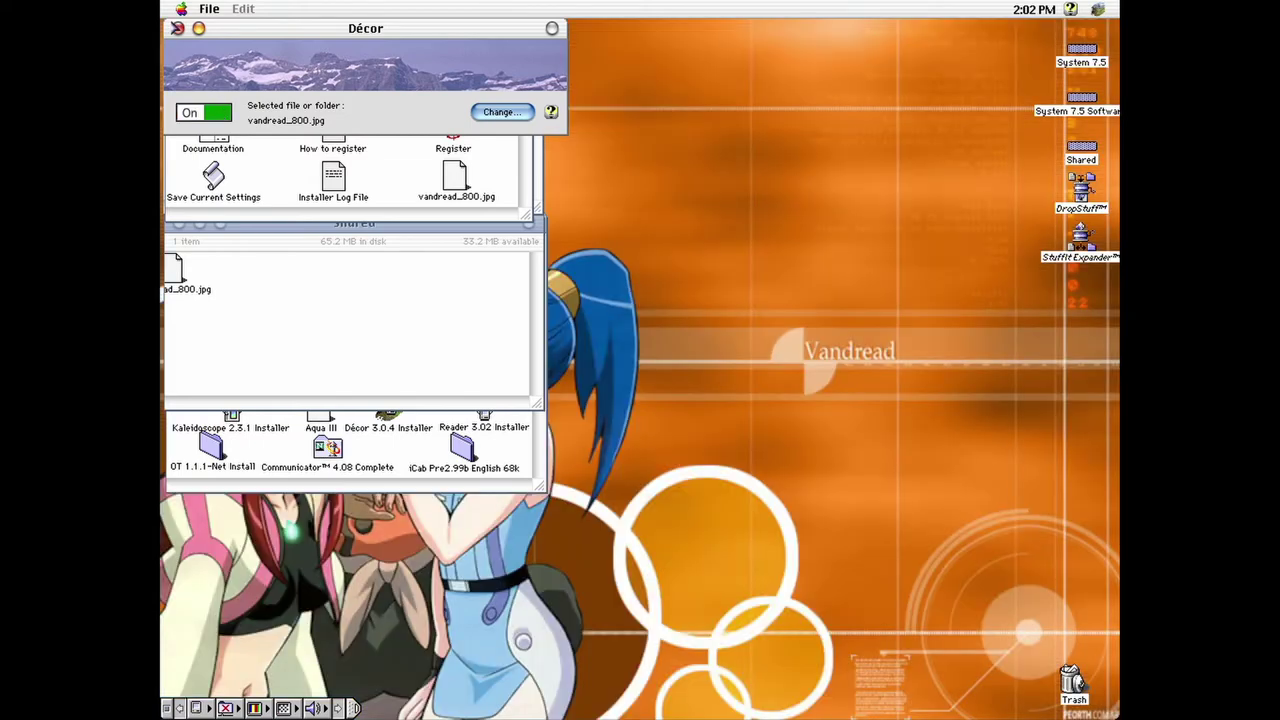
# Step: Close Décor and all open folder and disk windows to clear the desktop
pyautogui.click(177, 28)
pyautogui.click(179, 31)
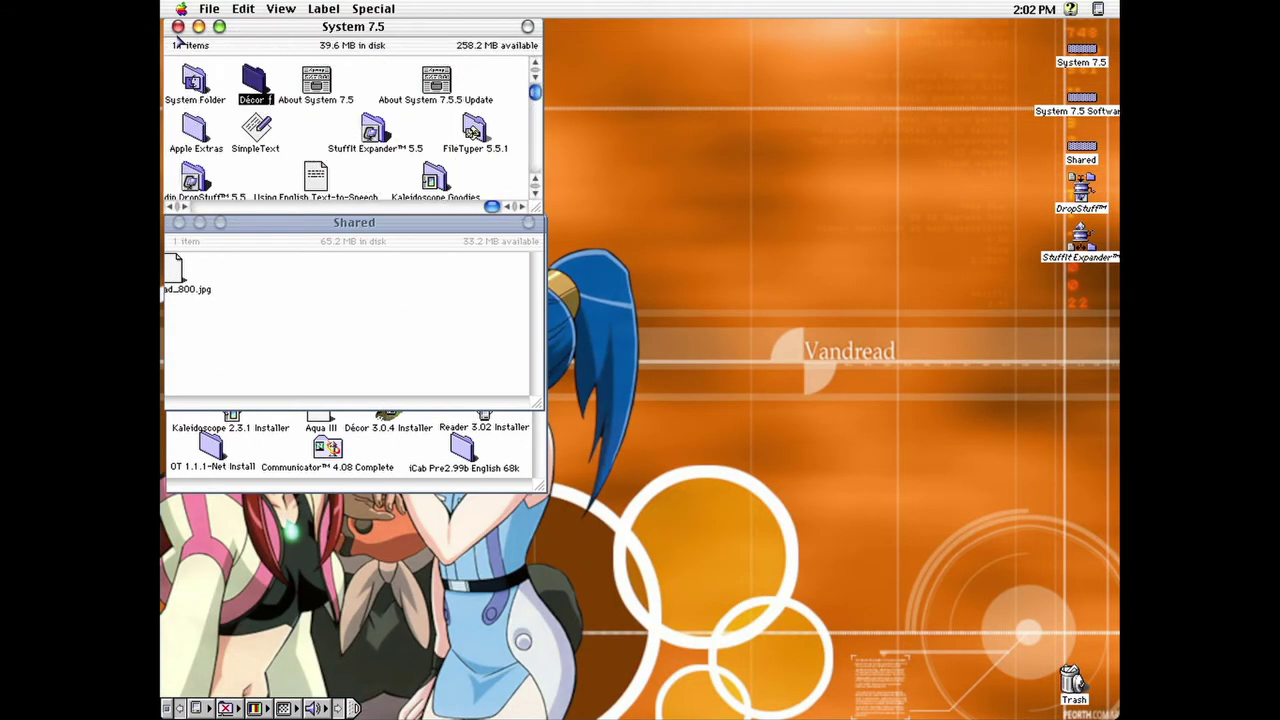
pyautogui.click(180, 31)
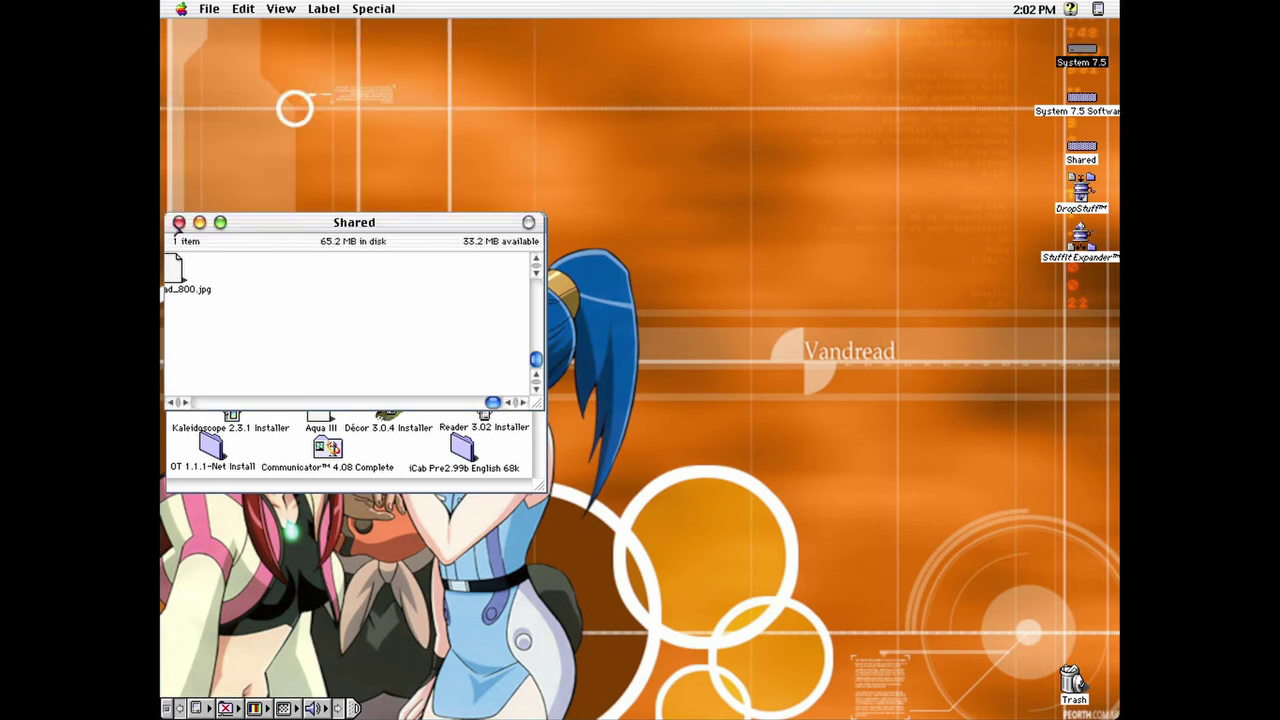
pyautogui.click(179, 223)
pyautogui.click(181, 223)
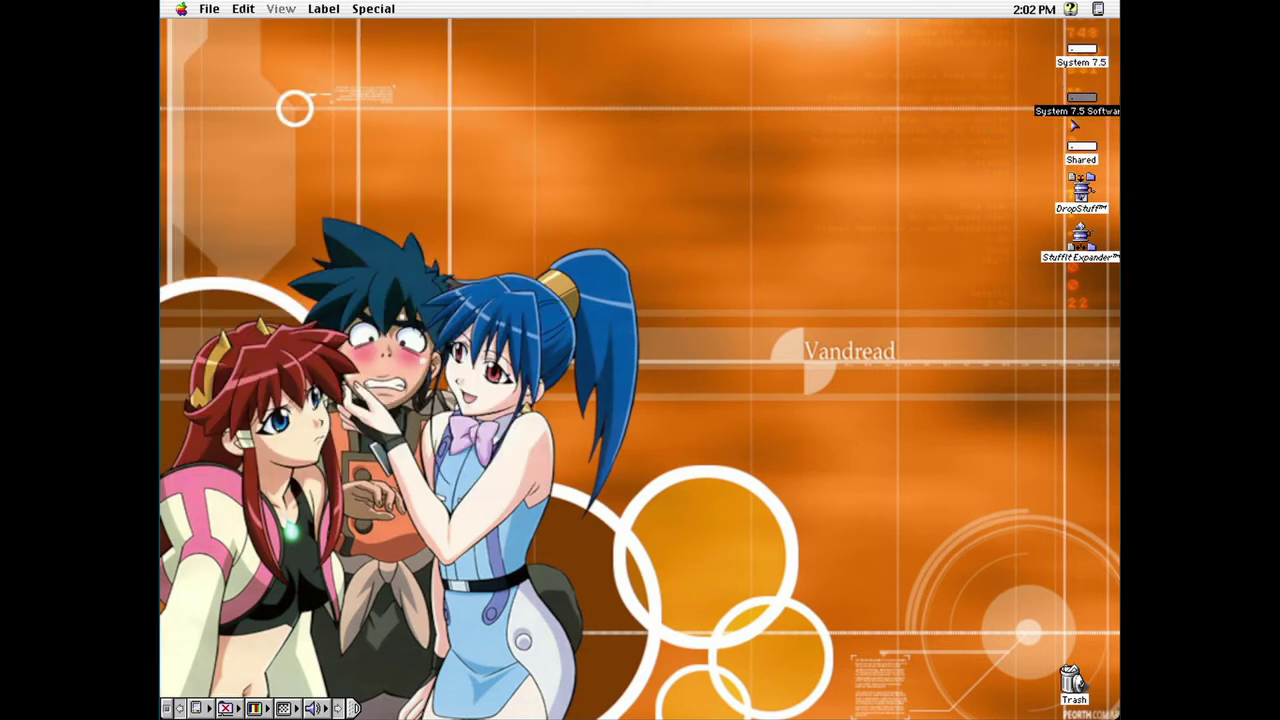
# Step: Install Acrobat Reader from the System 7.5 Software disk, accepting the license, then restart and close the Adobe Acrobat 3.0 folder
pyautogui.doubleClick(1070, 98)
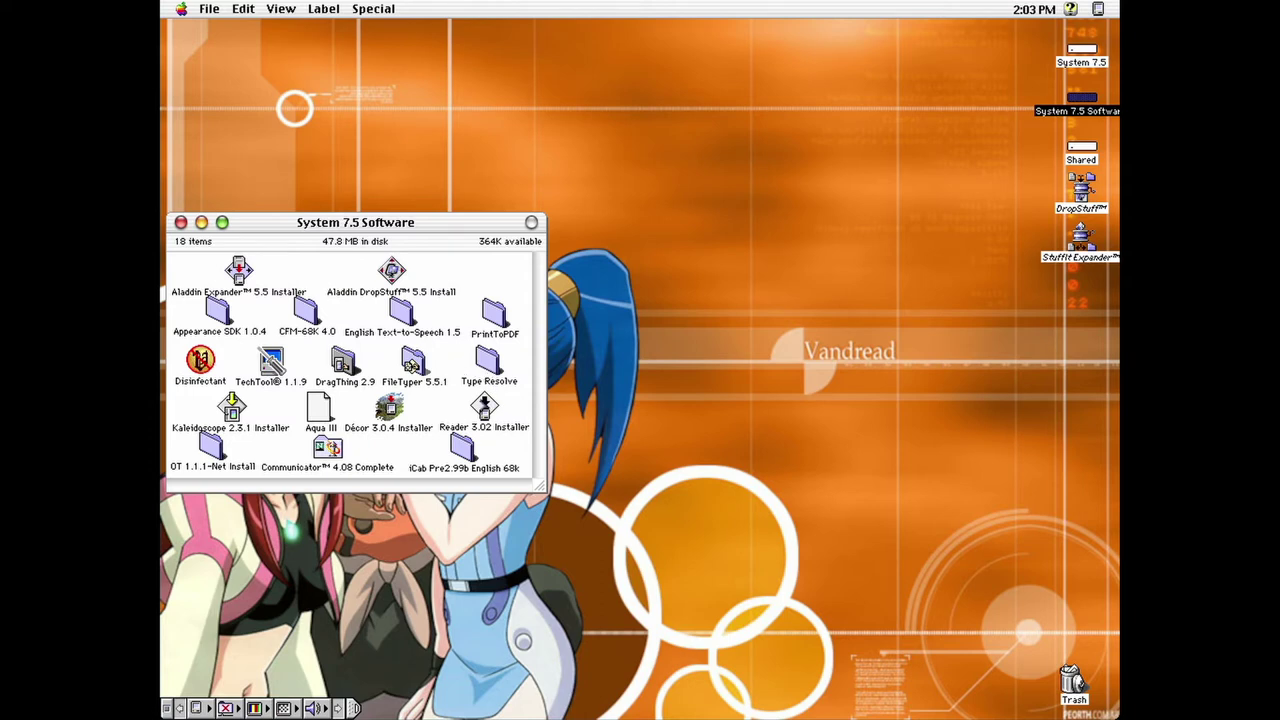
pyautogui.doubleClick(484, 405)
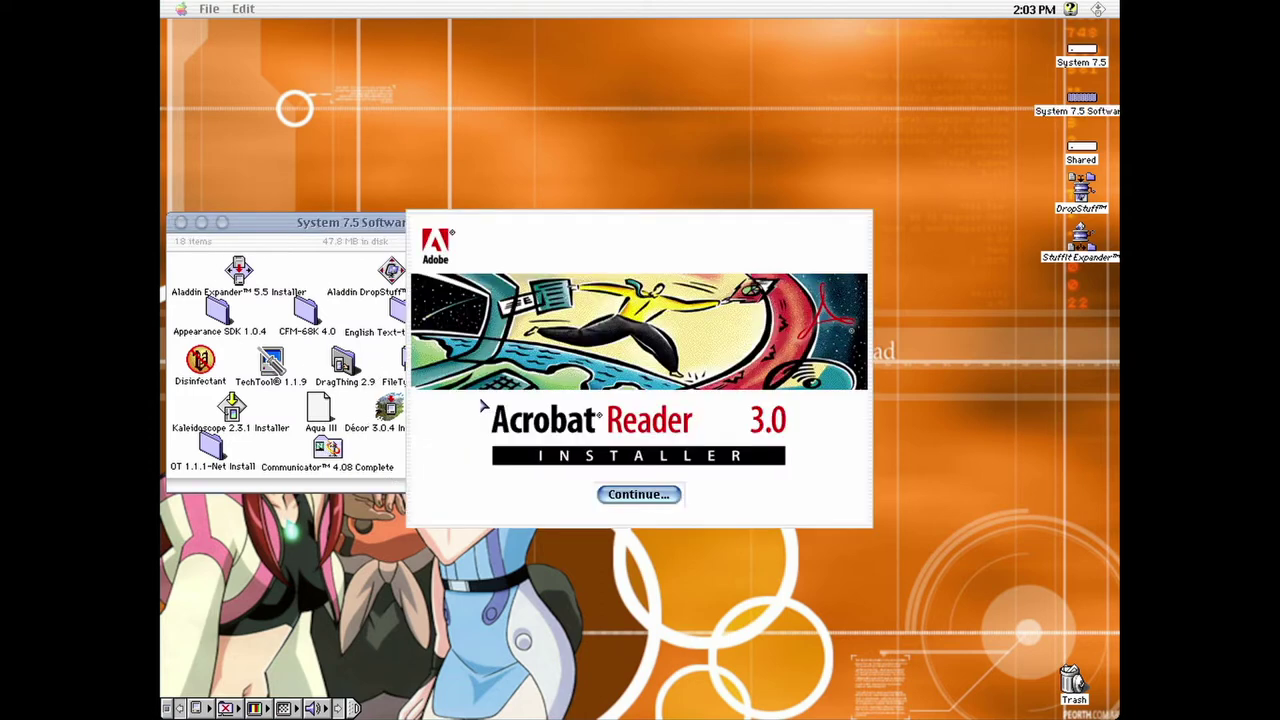
pyautogui.click(636, 500)
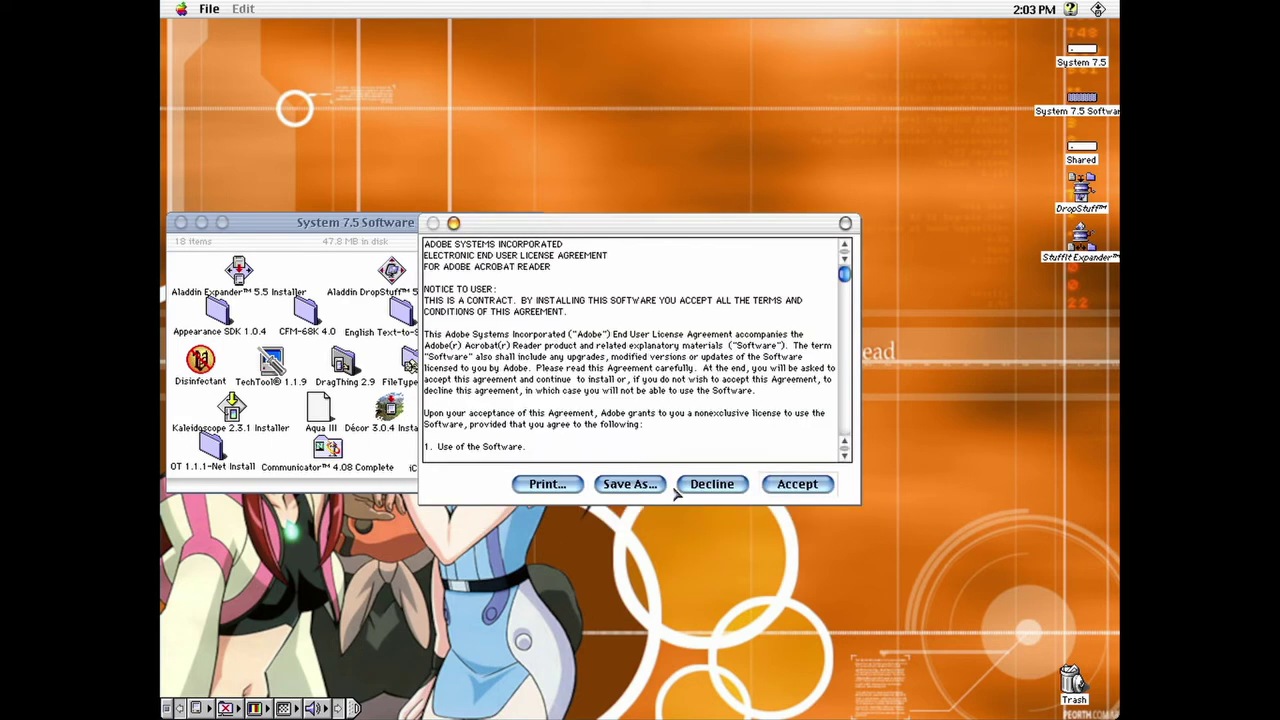
pyautogui.click(774, 487)
pyautogui.click(785, 472)
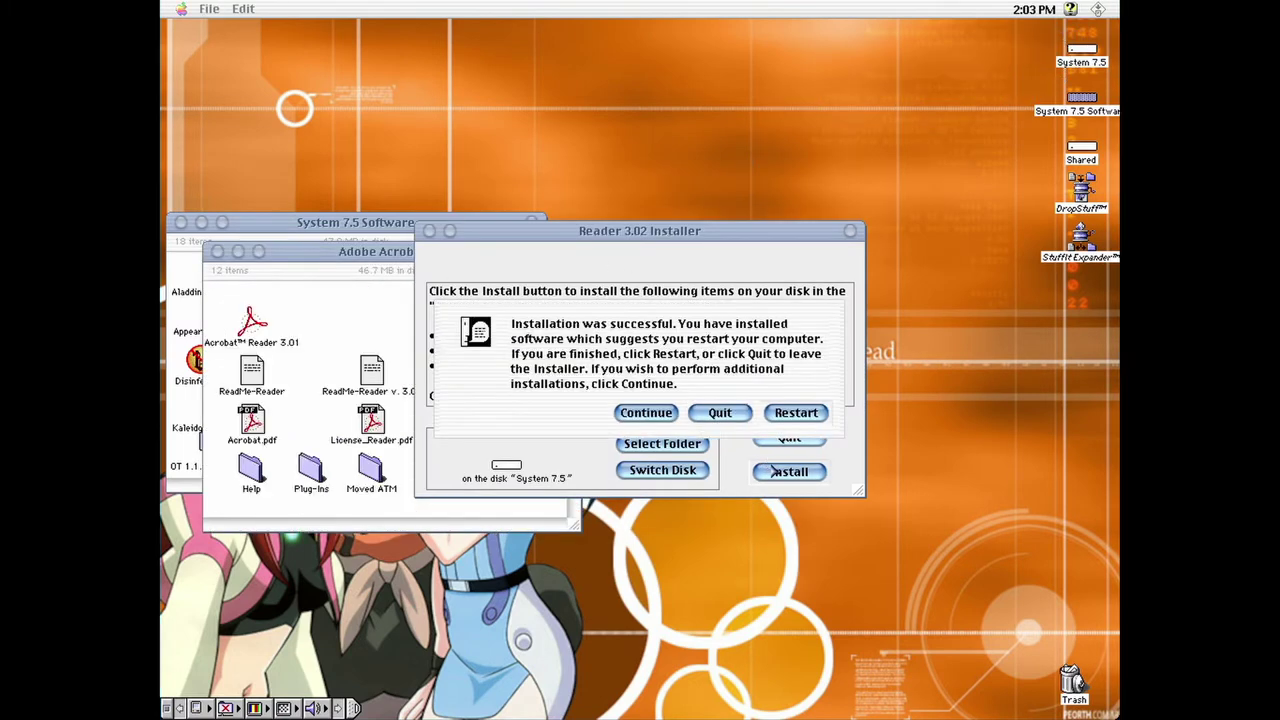
pyautogui.click(790, 418)
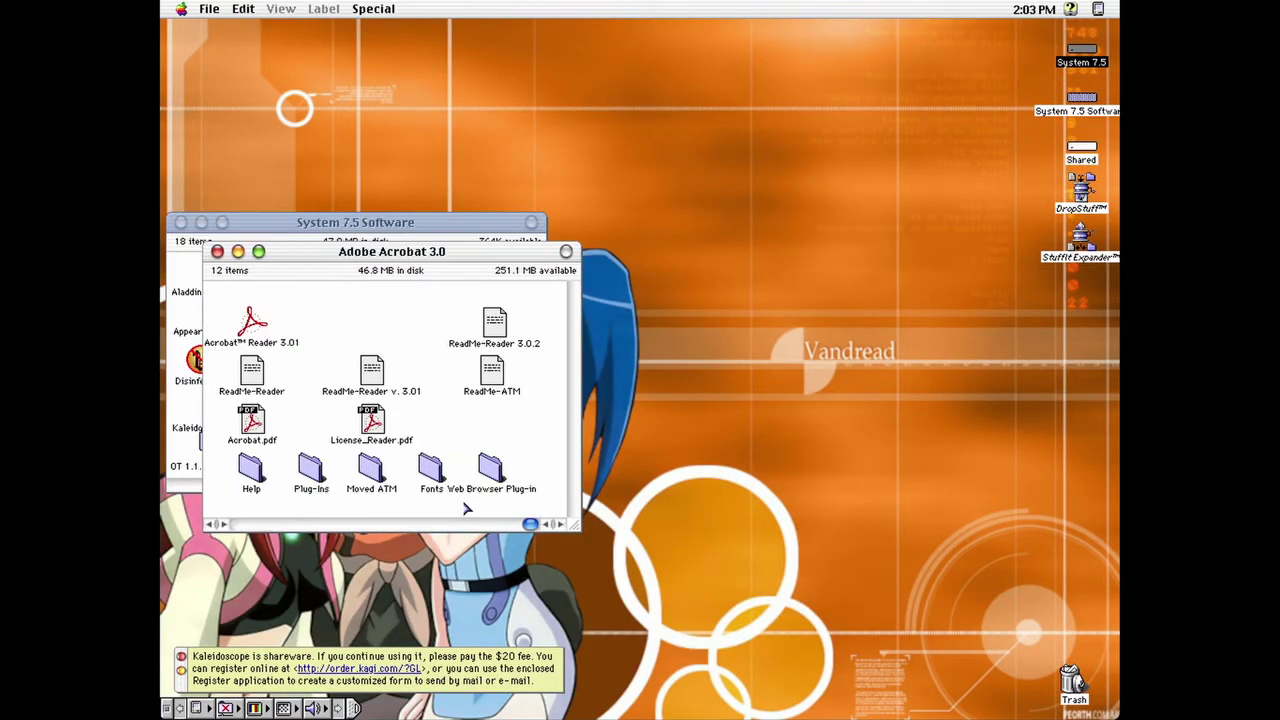
pyautogui.click(217, 252)
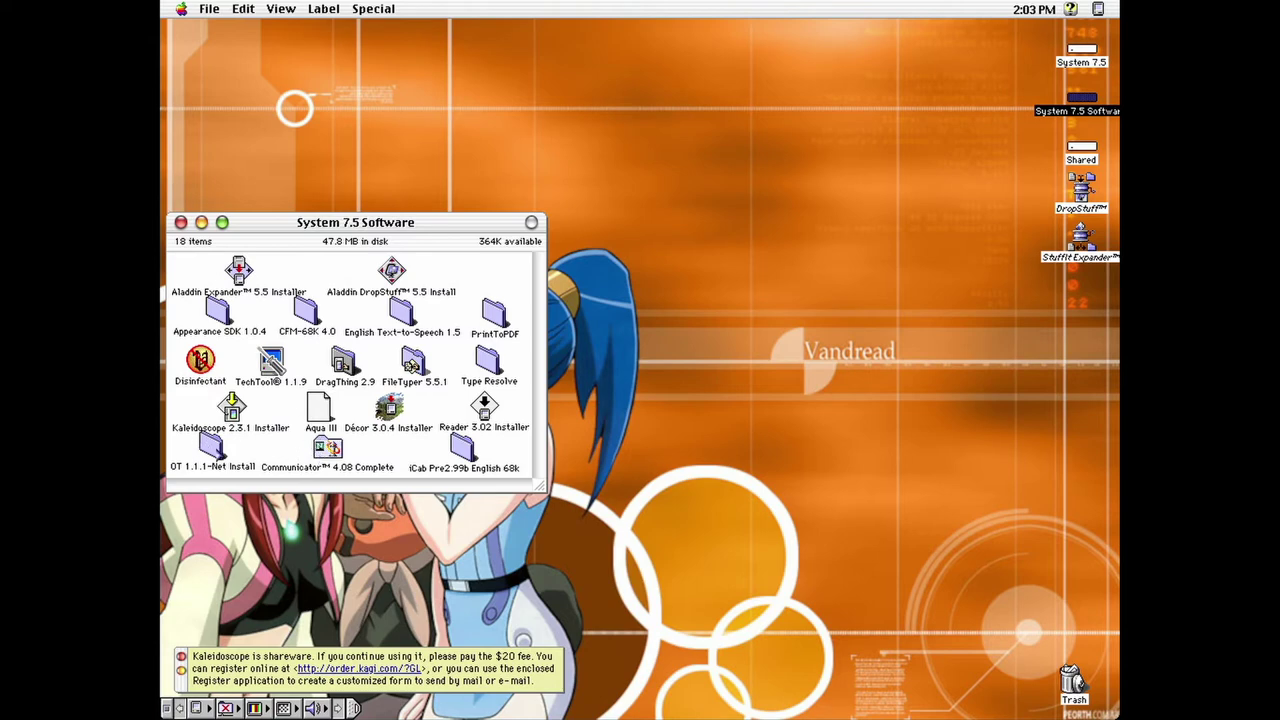
# Step: Install Open Transport 1.1.1 on the System 7.5 disk with Easy Install and close the installer folders
pyautogui.doubleClick(212, 450)
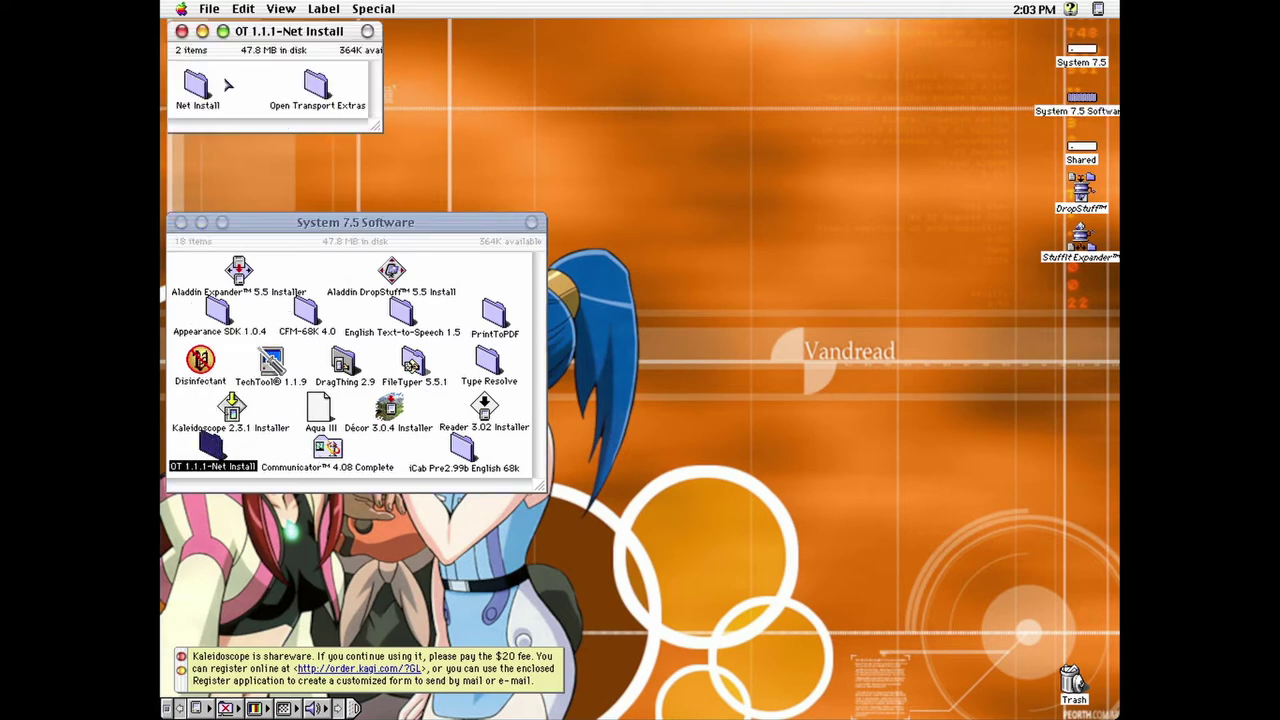
pyautogui.doubleClick(197, 85)
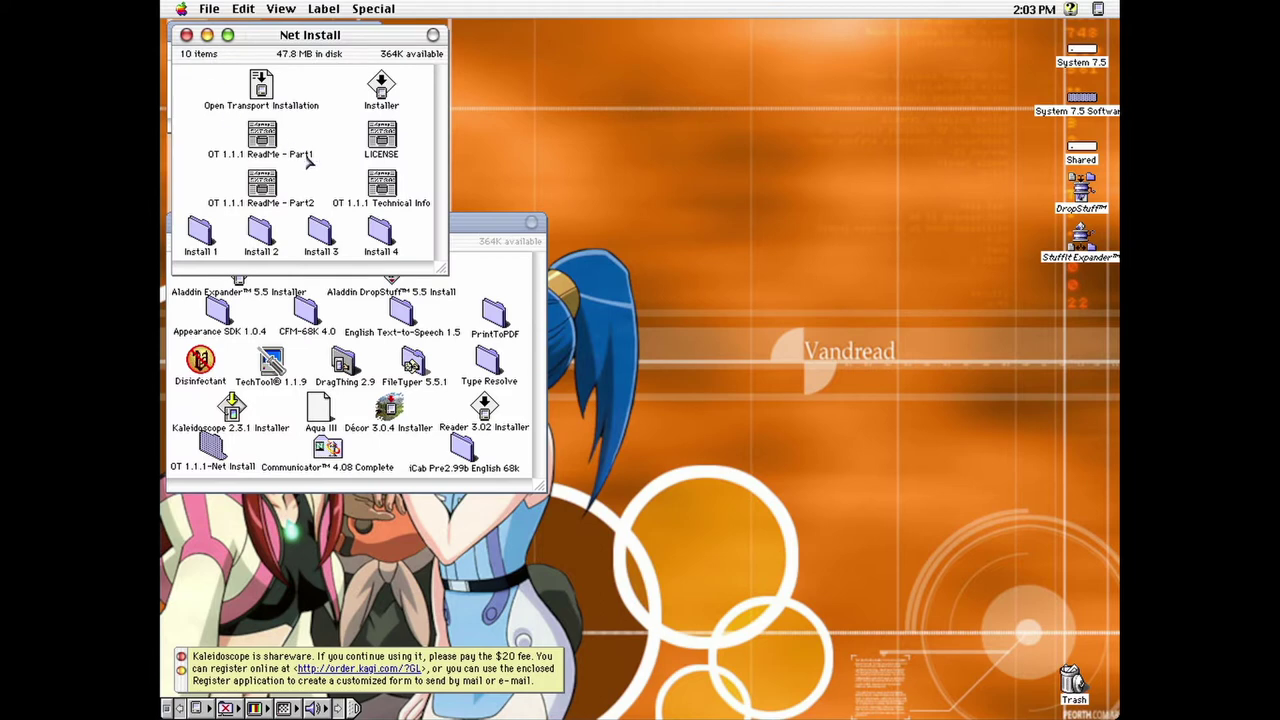
pyautogui.doubleClick(266, 80)
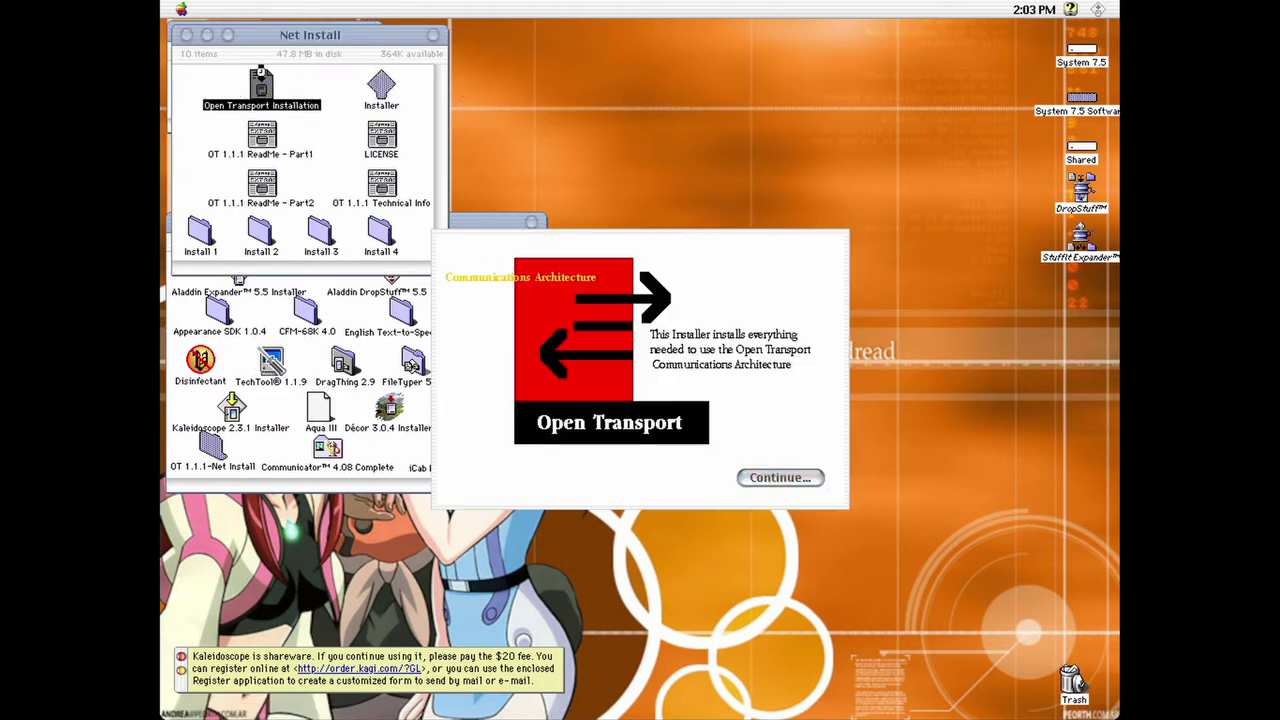
pyautogui.click(781, 479)
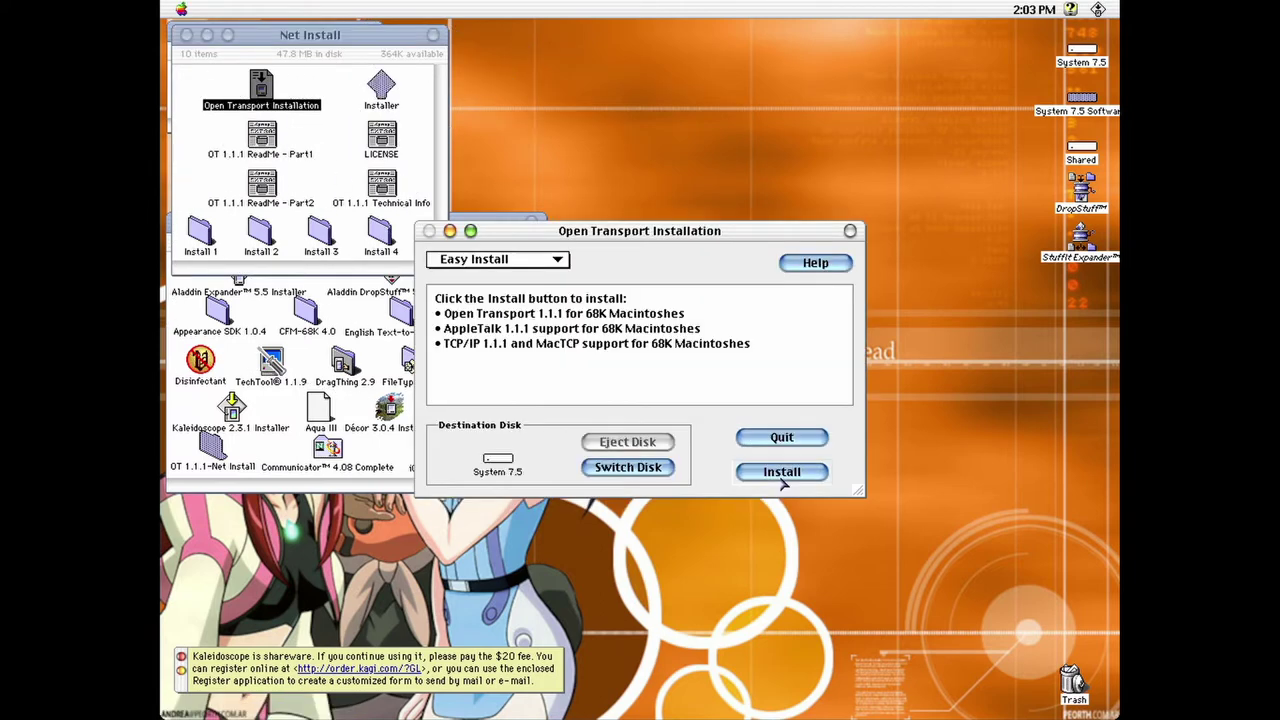
pyautogui.click(783, 474)
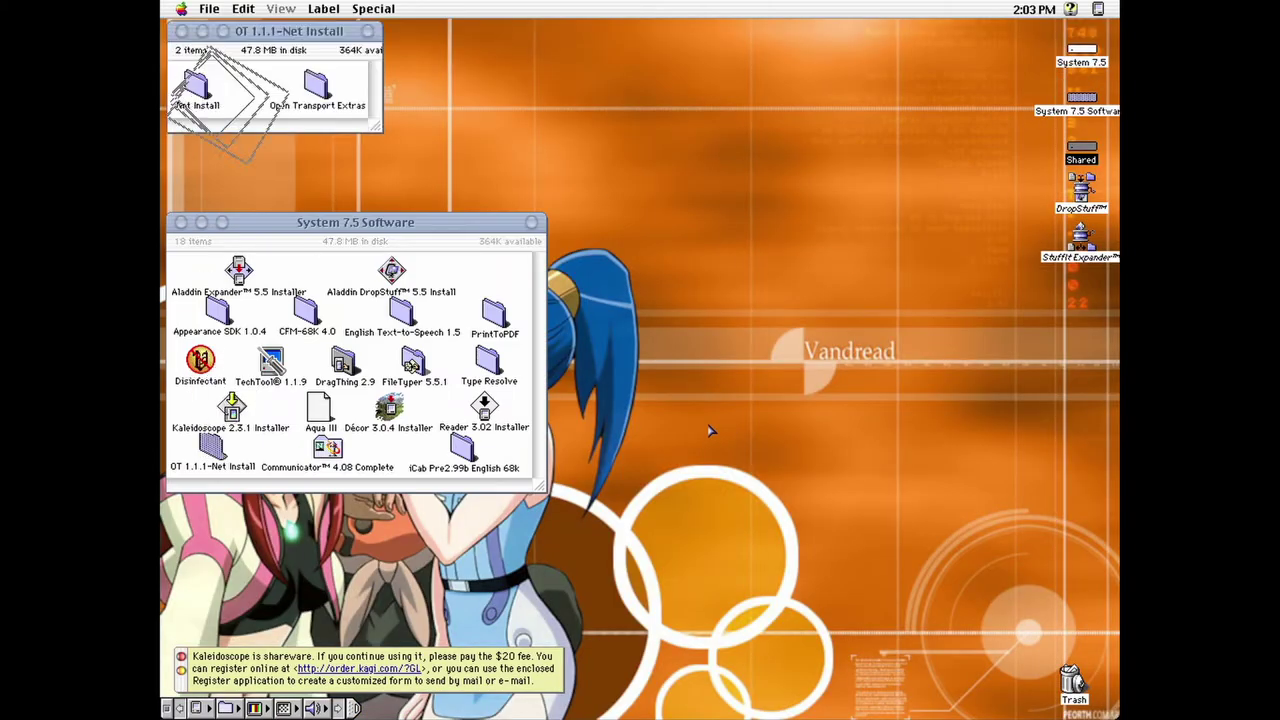
pyautogui.click(186, 35)
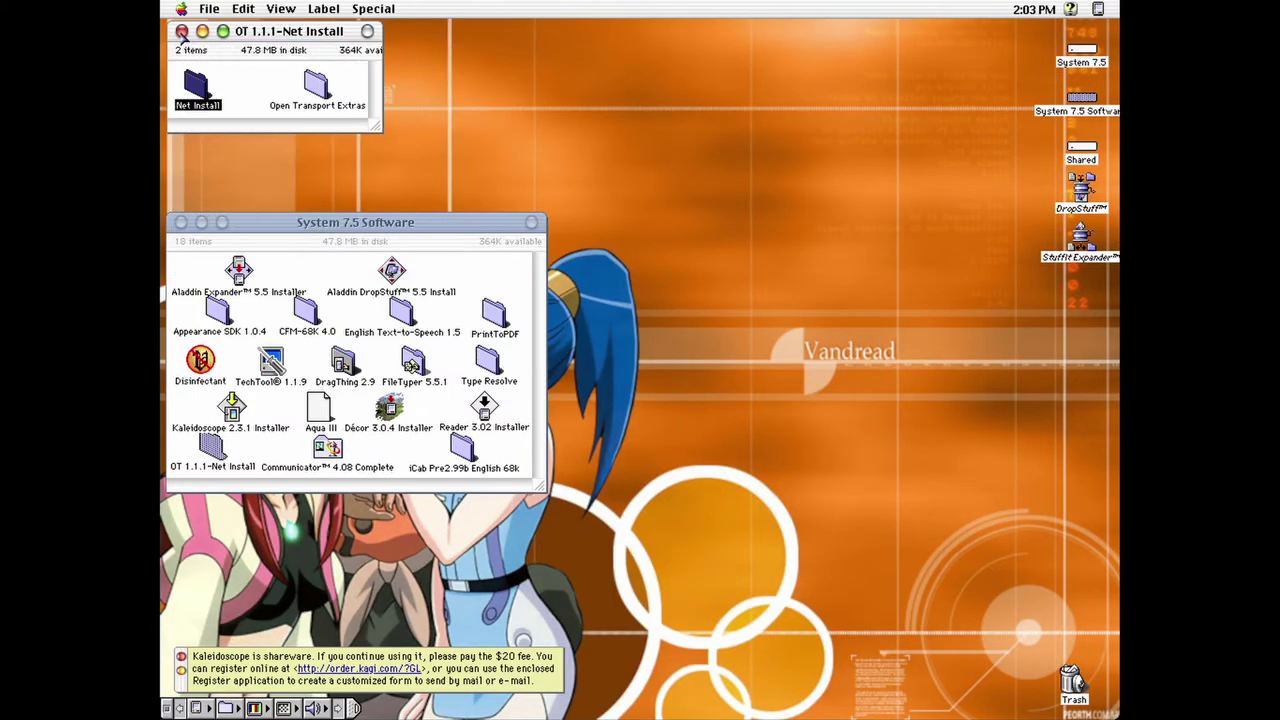
pyautogui.click(180, 29)
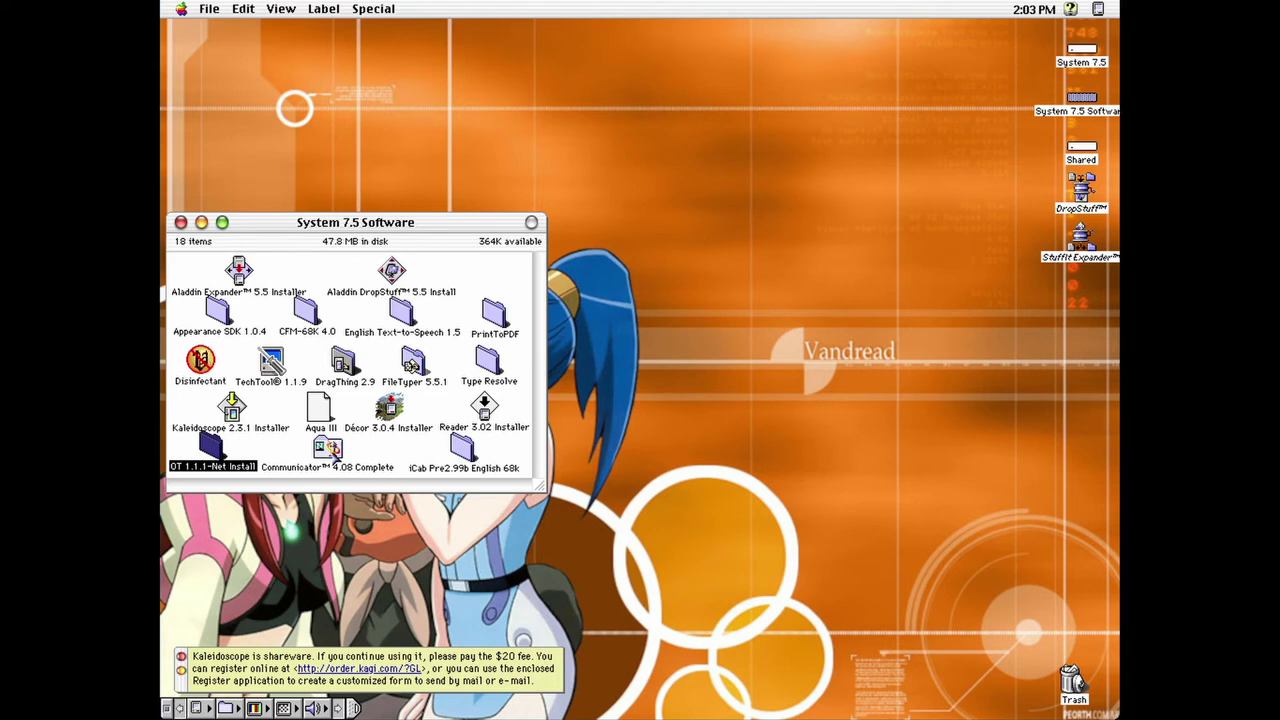
# Step: Look through the Communicator 4.08 Complete and iCab Pre2.99b English 68k folders, then close the System 7.5 Software disk
pyautogui.doubleClick(328, 449)
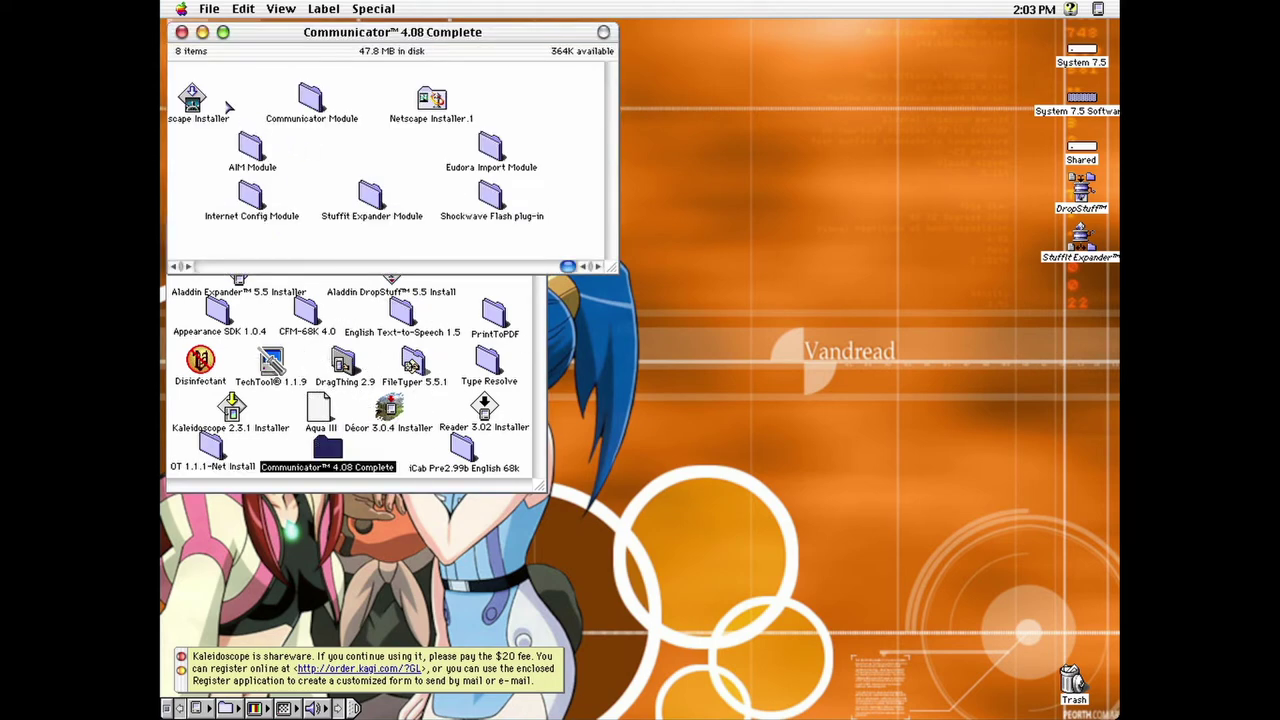
pyautogui.click(182, 32)
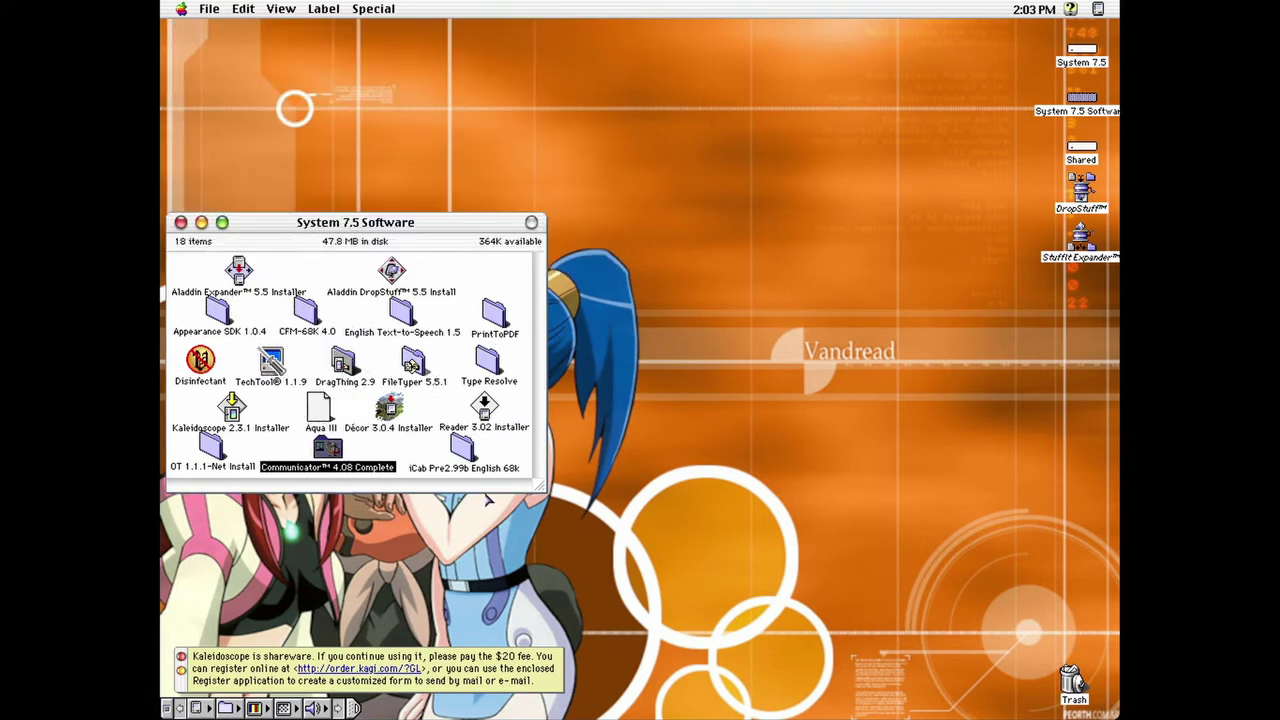
pyautogui.moveTo(472, 466); pyautogui.dragTo(455, 445)
pyautogui.doubleClick(460, 445)
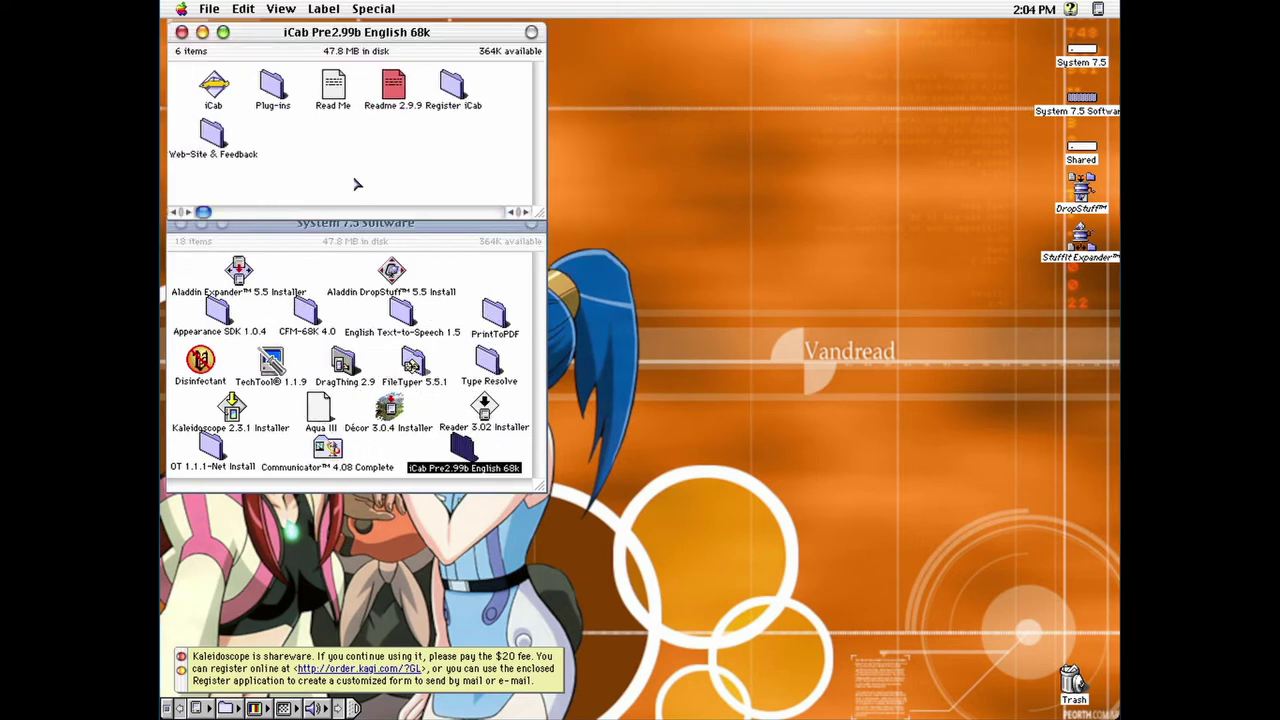
pyautogui.click(183, 33)
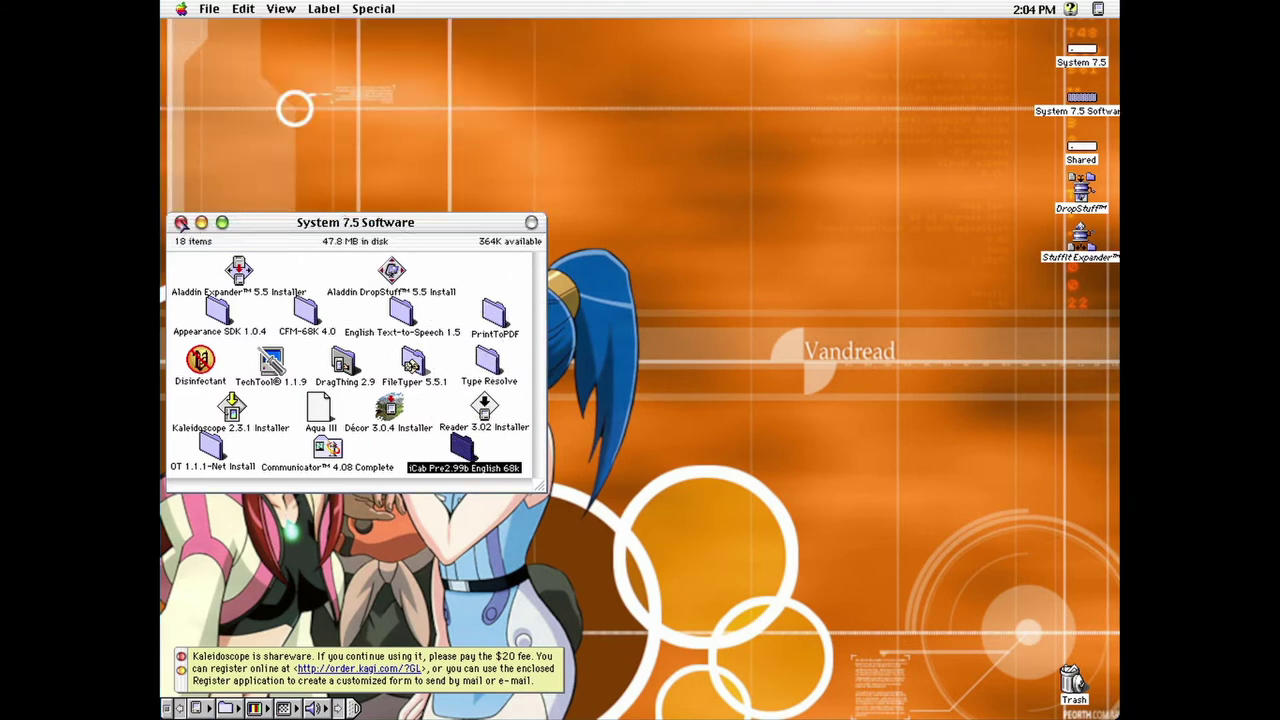
pyautogui.click(181, 222)
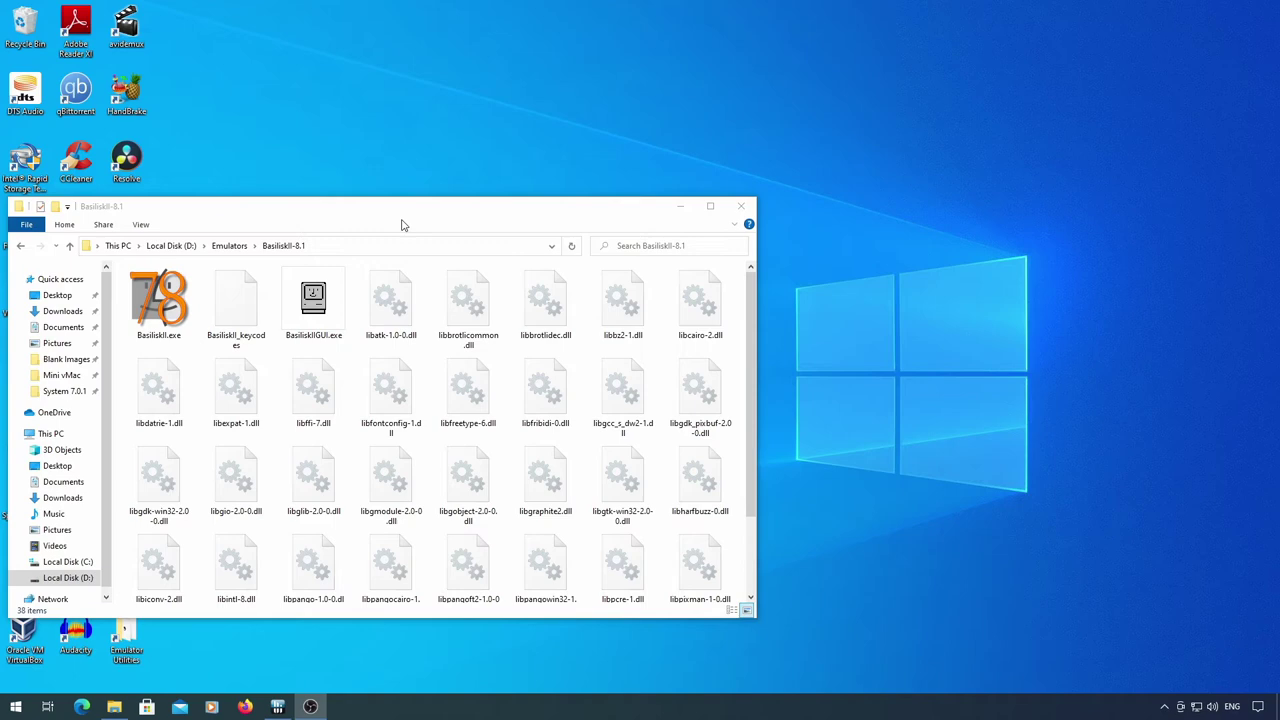
# Step: Launch BasiliskIIGUI.exe from the BasiliskII-8.1 folder and minimize the folder window
pyautogui.click(329, 288)
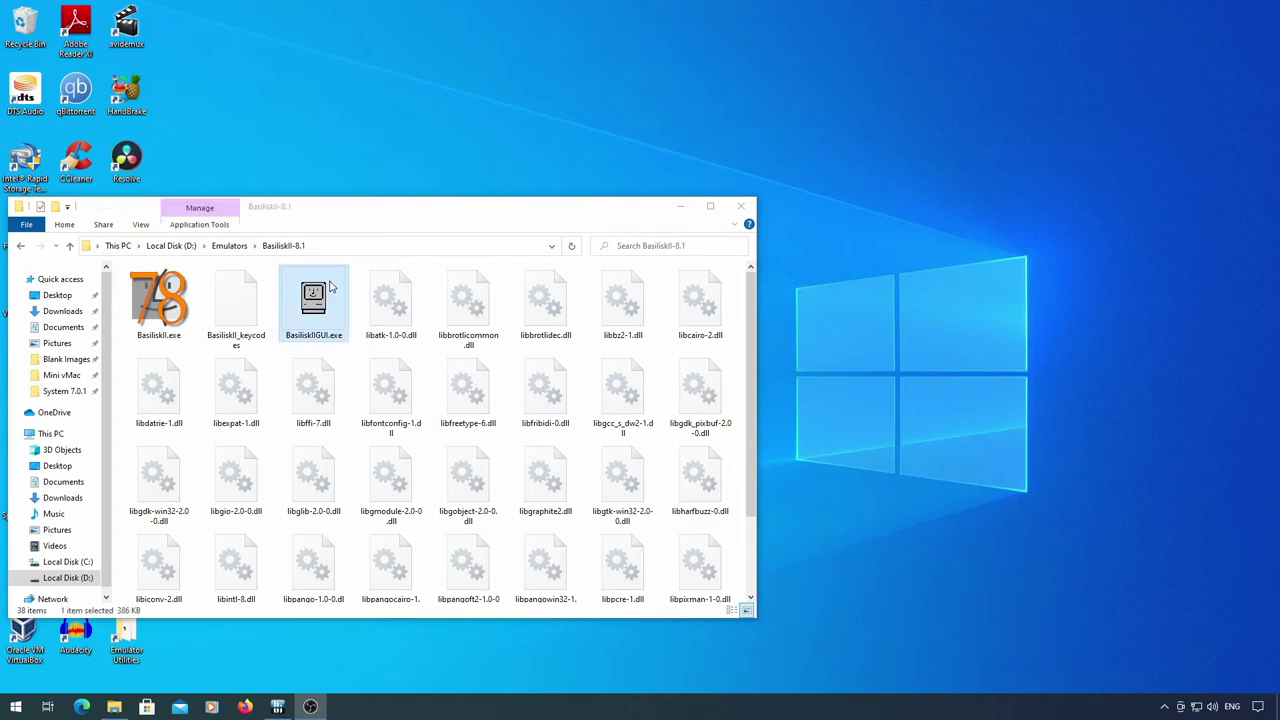
pyautogui.doubleClick(329, 288)
pyautogui.click(680, 206)
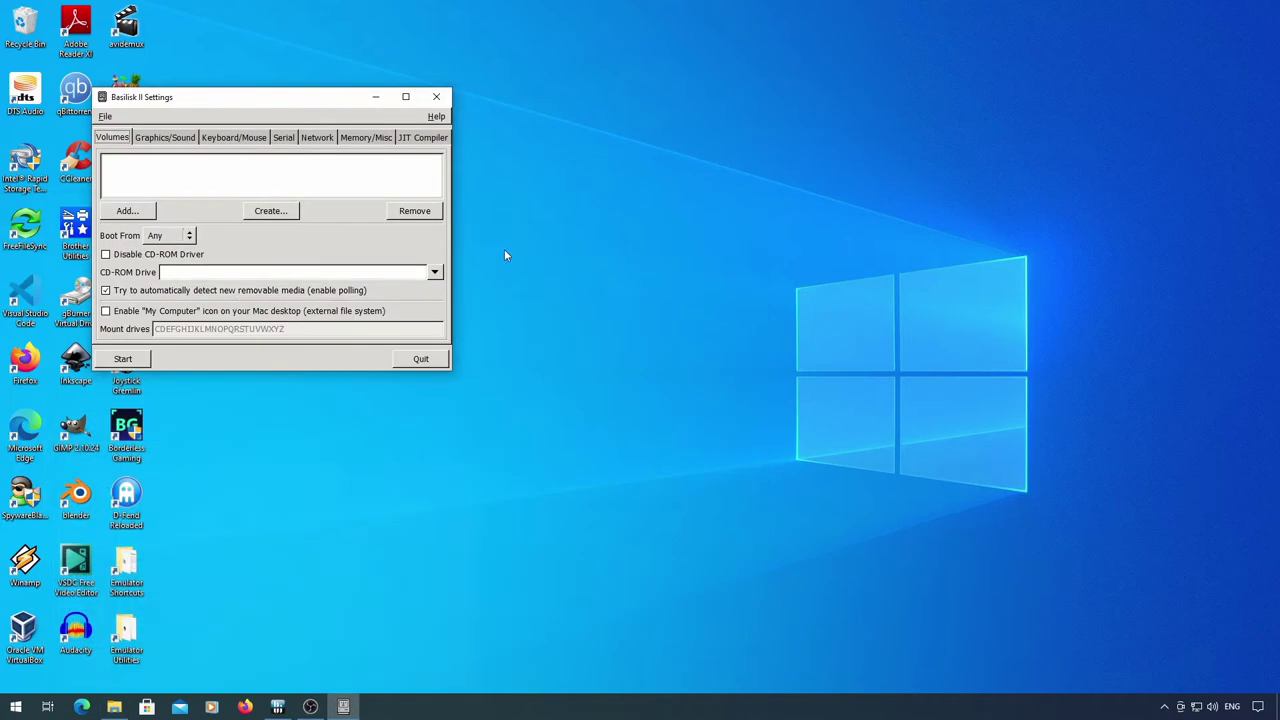
# Step: Add the MacOS8_1.iso volume and create a 400 MB hardfile named MacOS8.1 in the Mac disk images folder
pyautogui.click(143, 216)
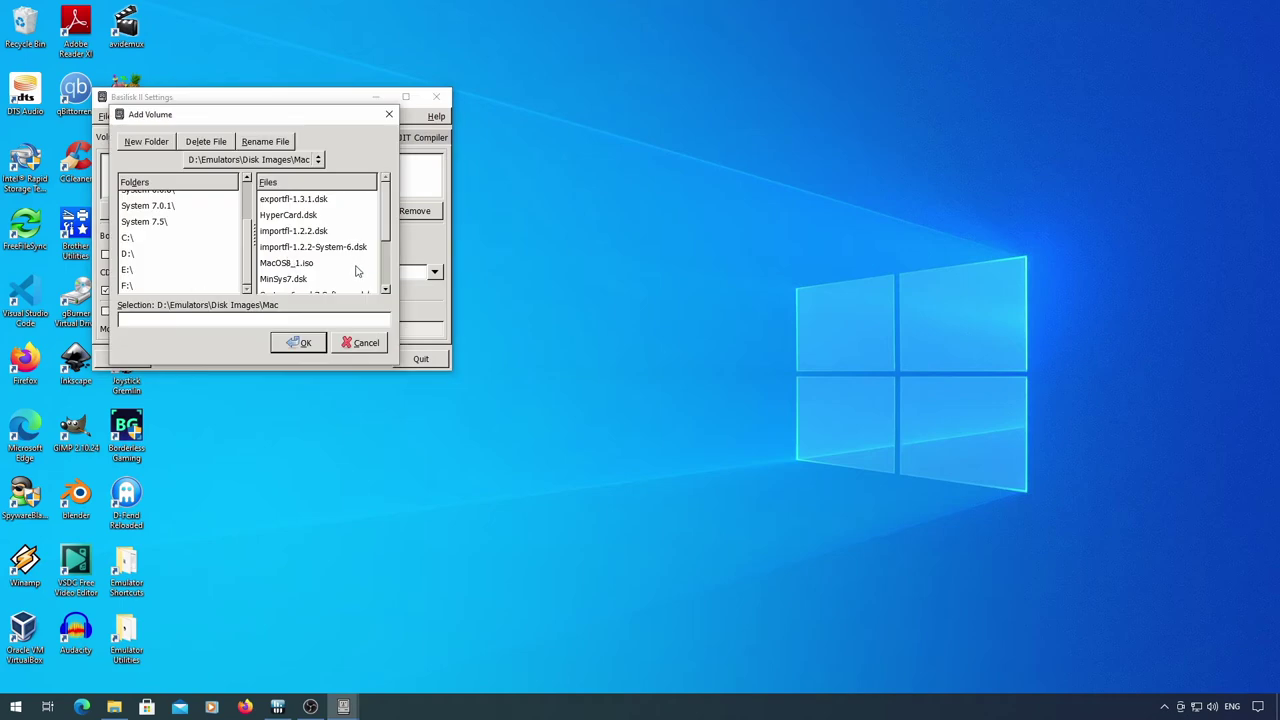
pyautogui.click(358, 263)
pyautogui.click(300, 343)
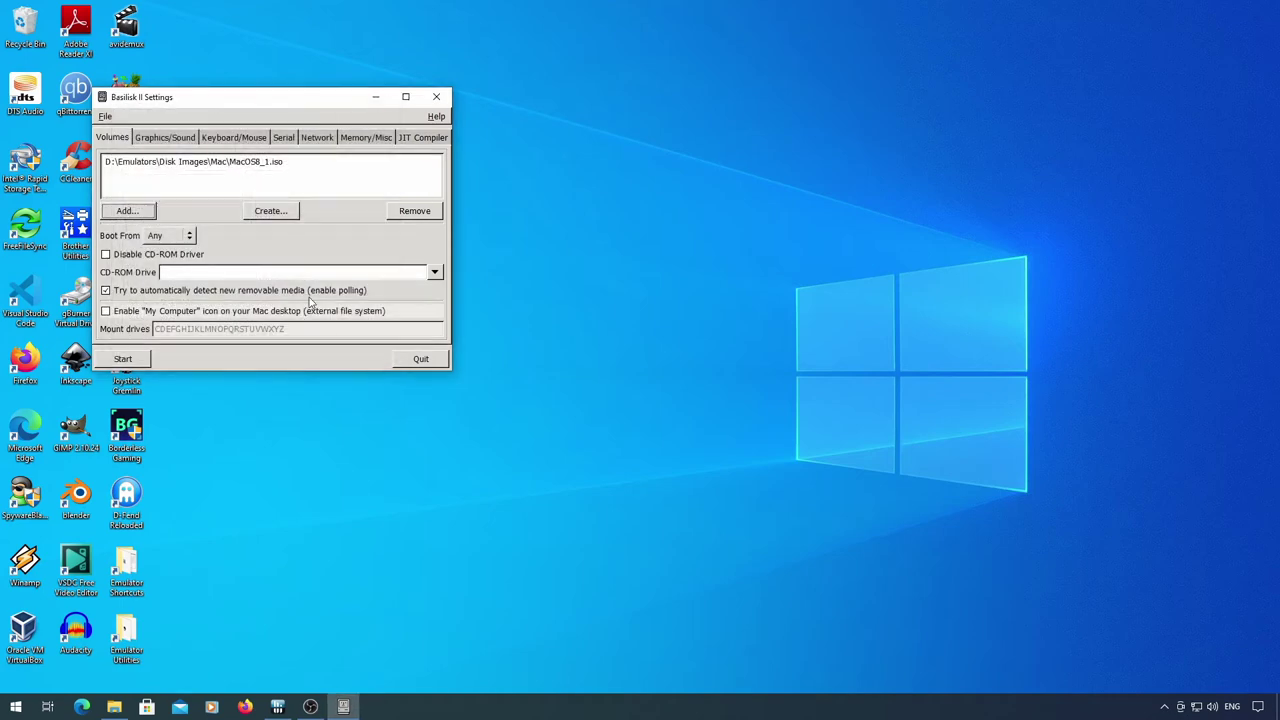
pyautogui.click(268, 212)
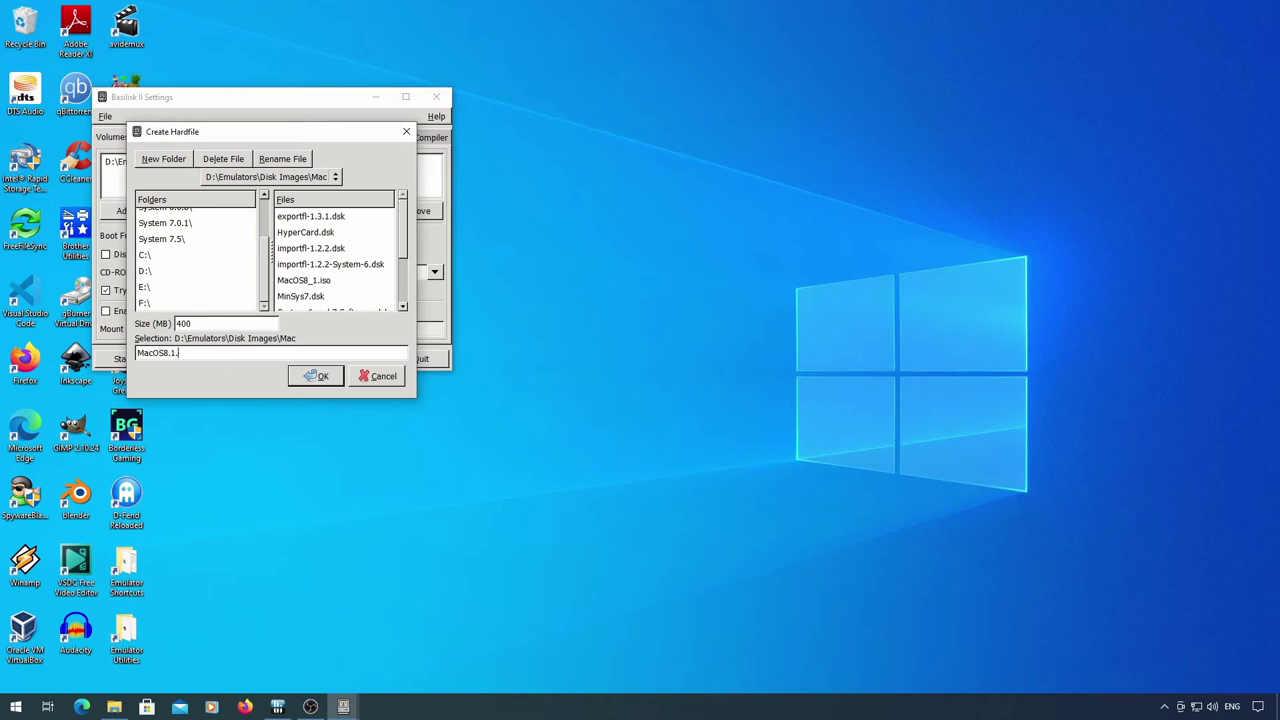
pyautogui.click(316, 375)
# Step: Set the window refresh rate to Dynamic and the emulated display size to 1024 by 768
pyautogui.click(167, 140)
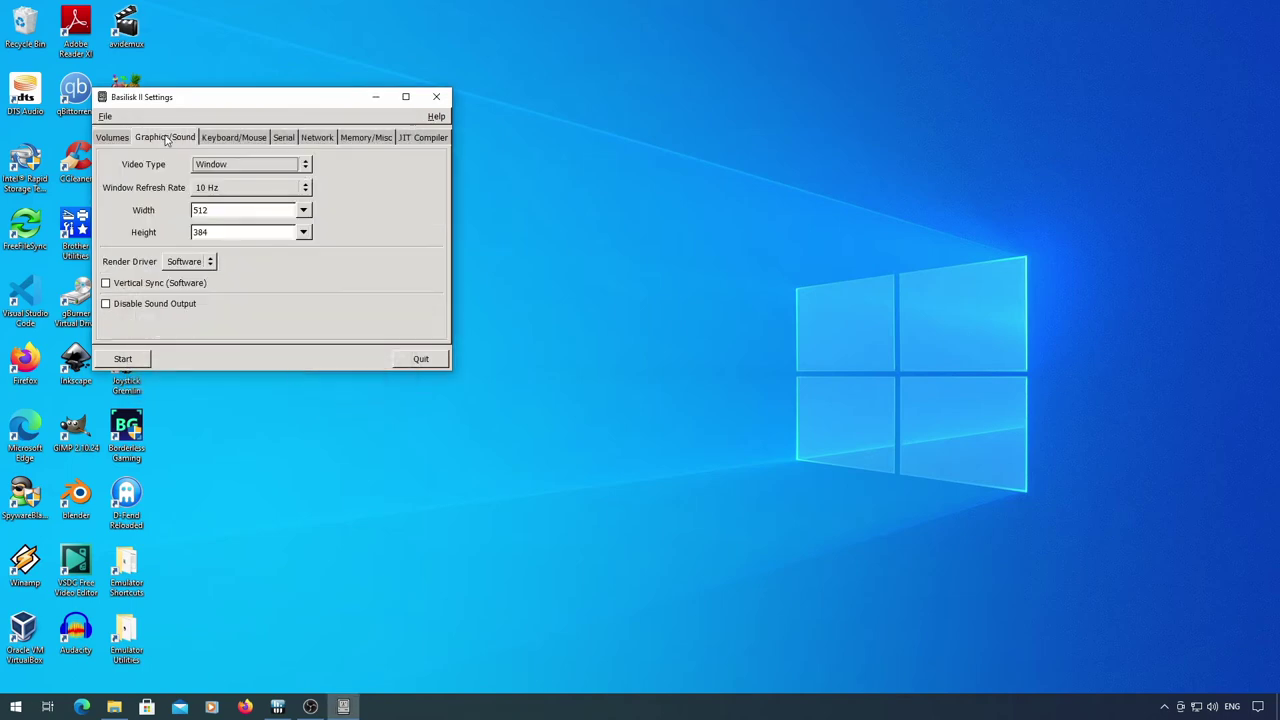
pyautogui.click(223, 242)
pyautogui.click(303, 211)
pyautogui.click(252, 268)
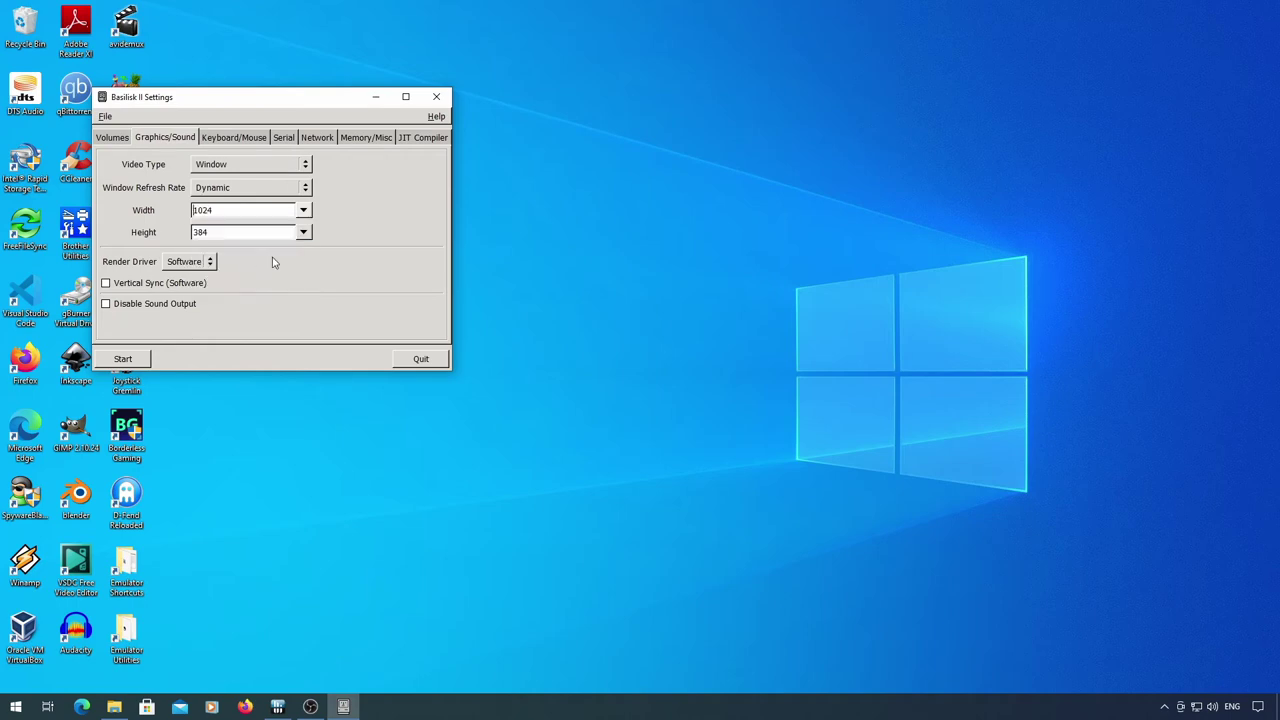
pyautogui.click(303, 233)
pyautogui.click(237, 288)
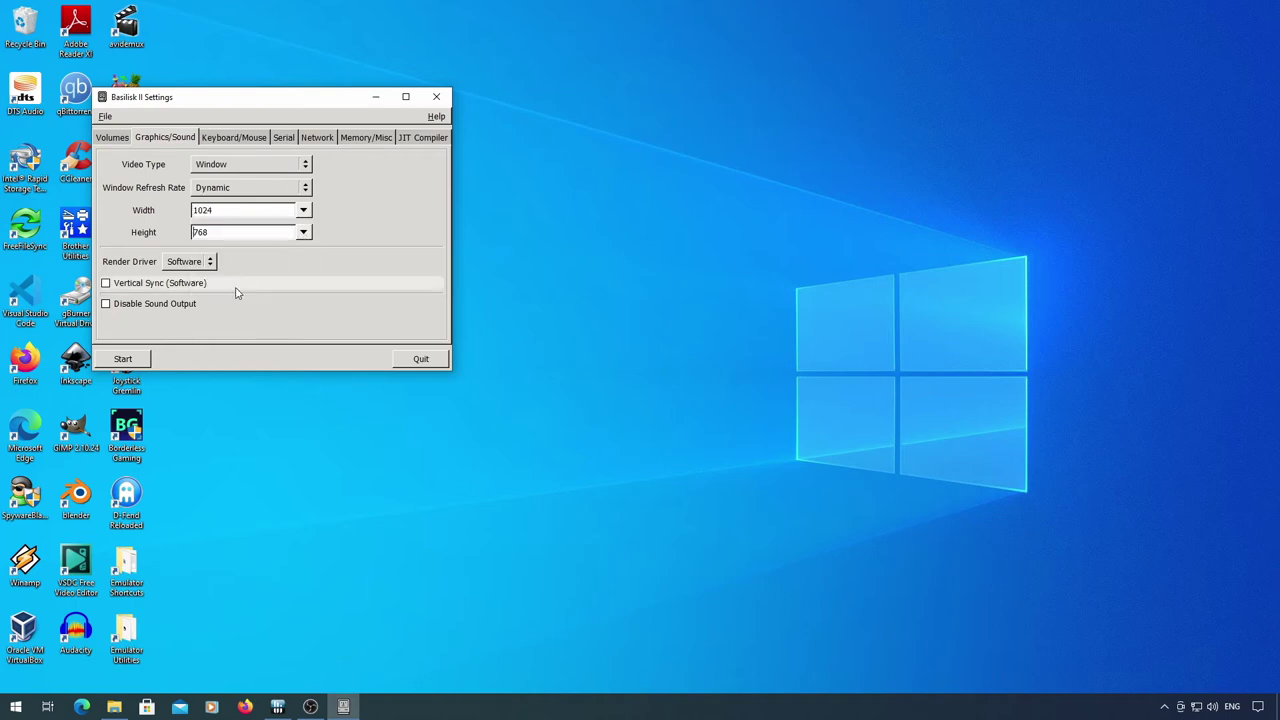
# Step: Configure 32 MB of RAM, the Quadra.rom file from BasiliskII-7.5, the Quadra 900 (MacOS 8.x) model and the 68040 CPU
pyautogui.click(357, 142)
pyautogui.write('32')
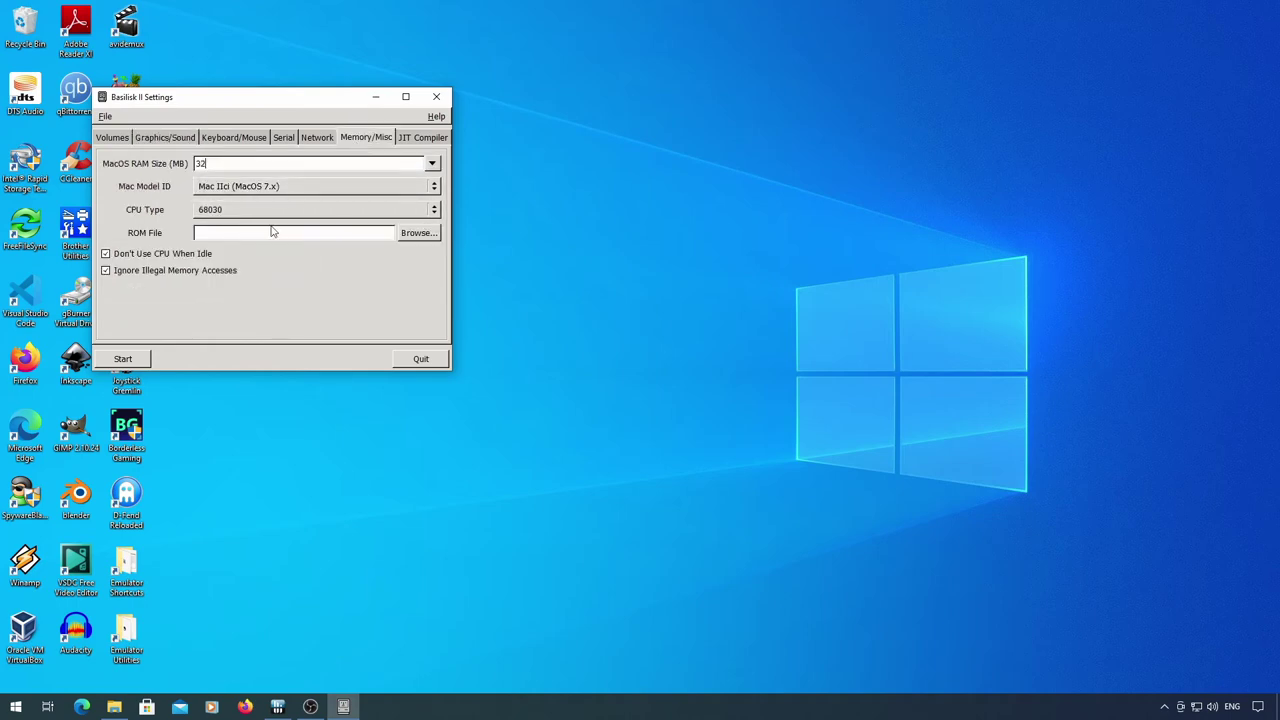
pyautogui.click(421, 233)
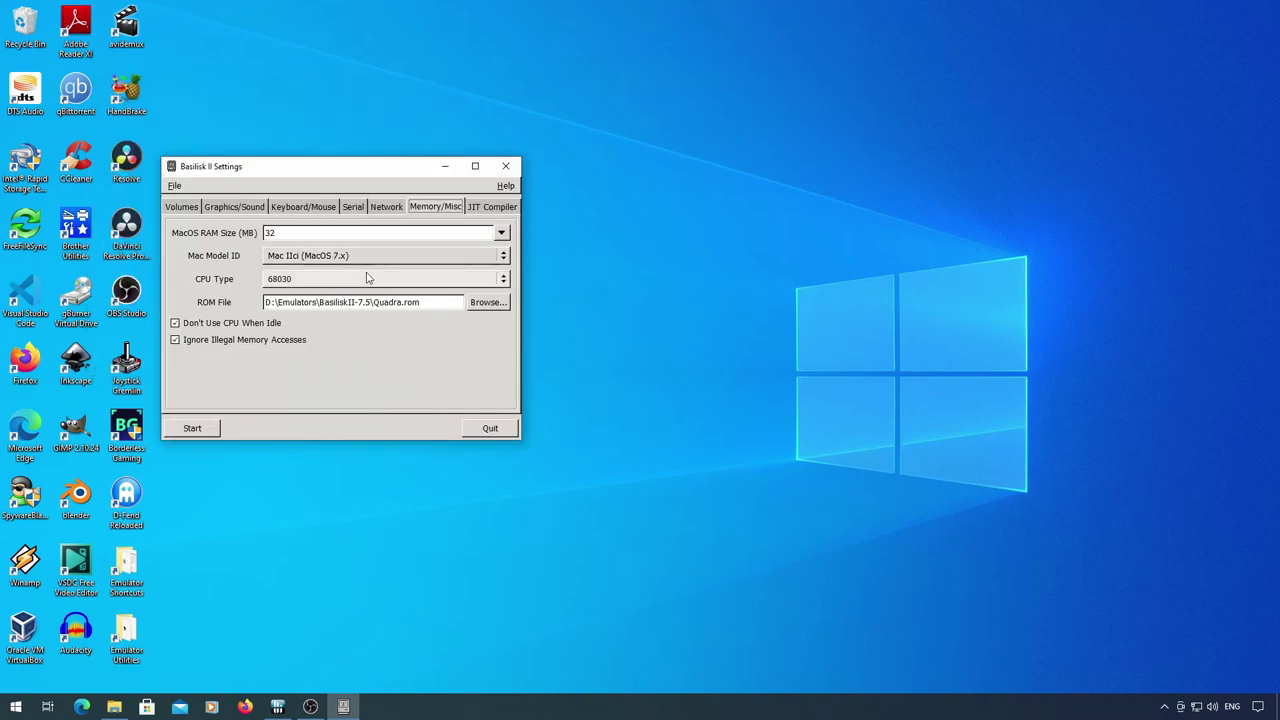
pyautogui.click(367, 256)
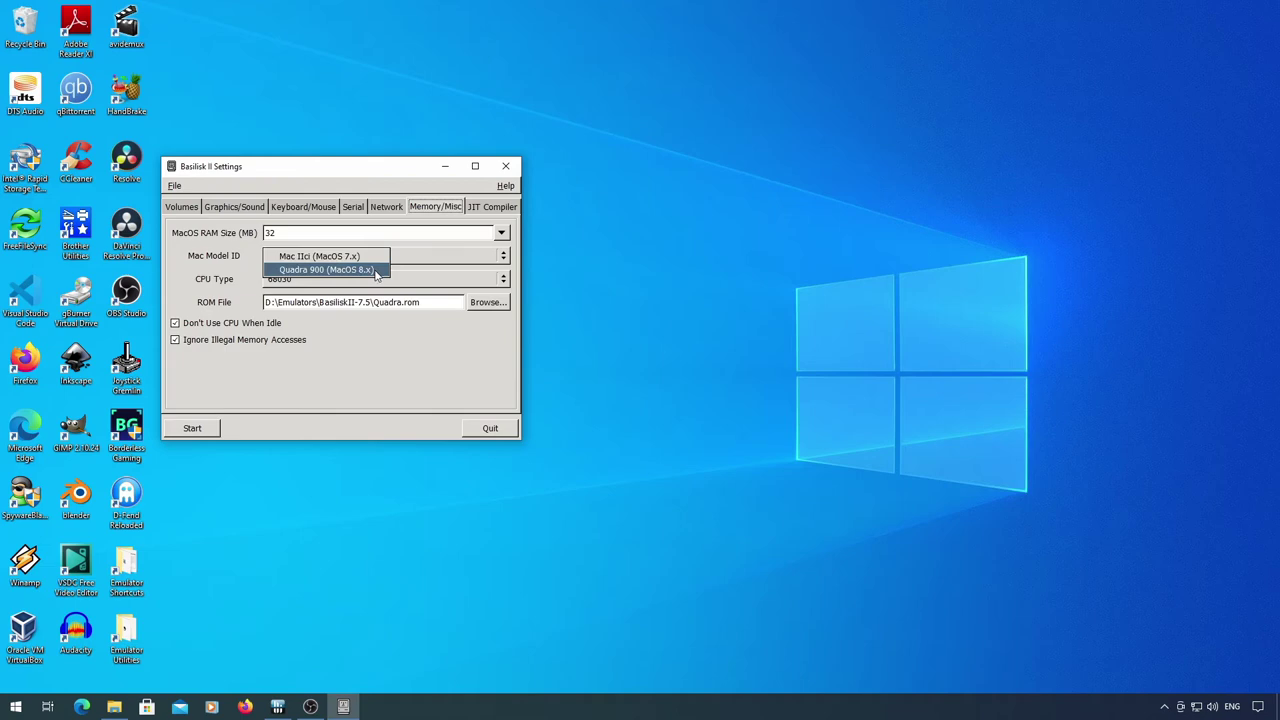
pyautogui.click(376, 270)
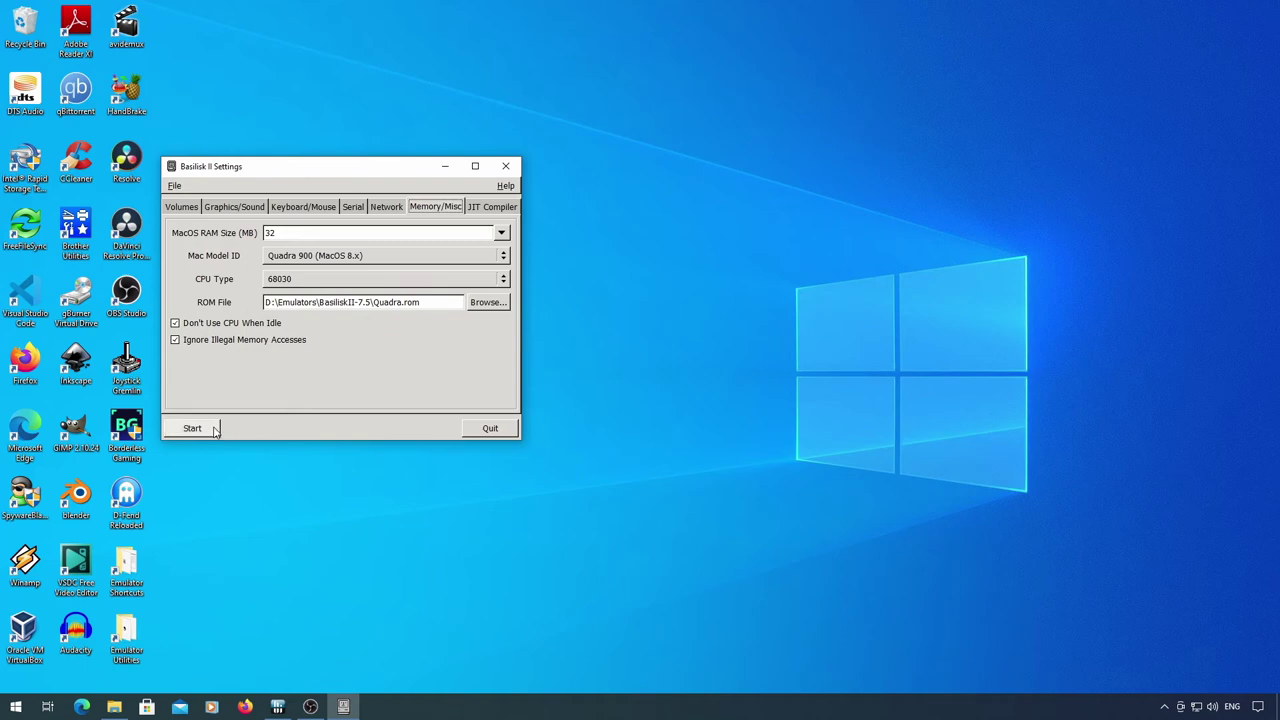
pyautogui.click(283, 282)
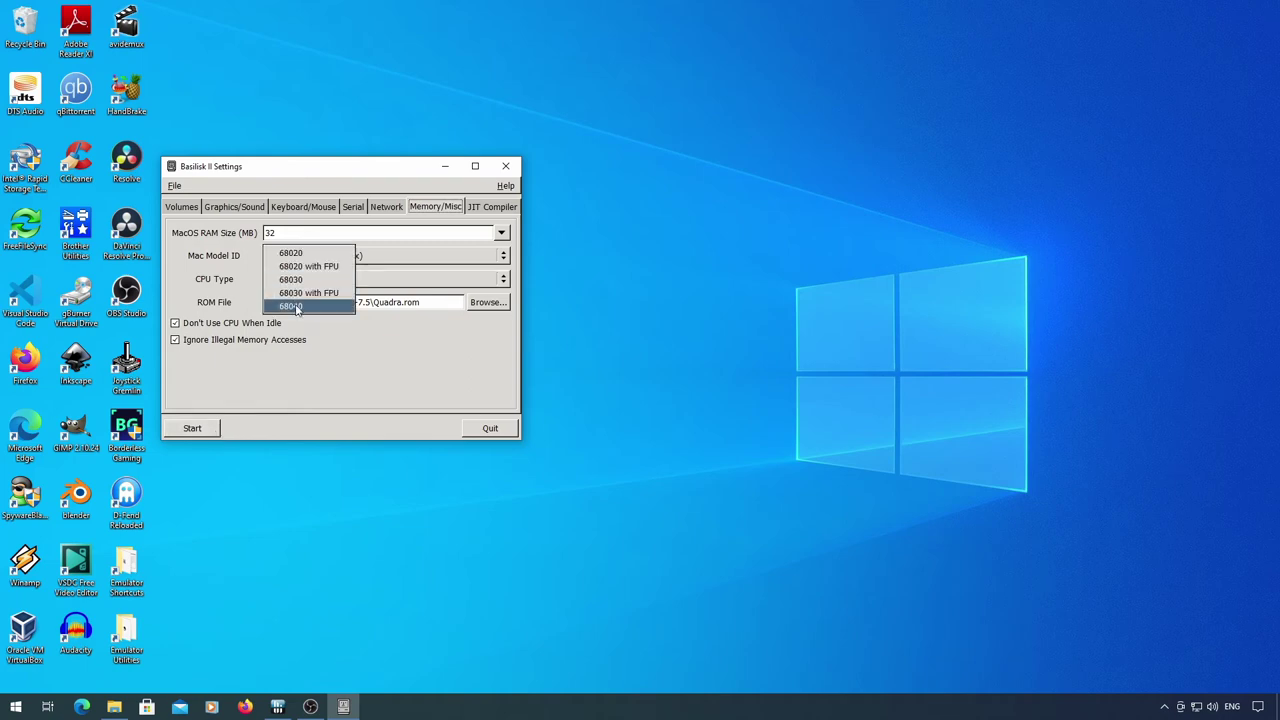
pyautogui.click(296, 309)
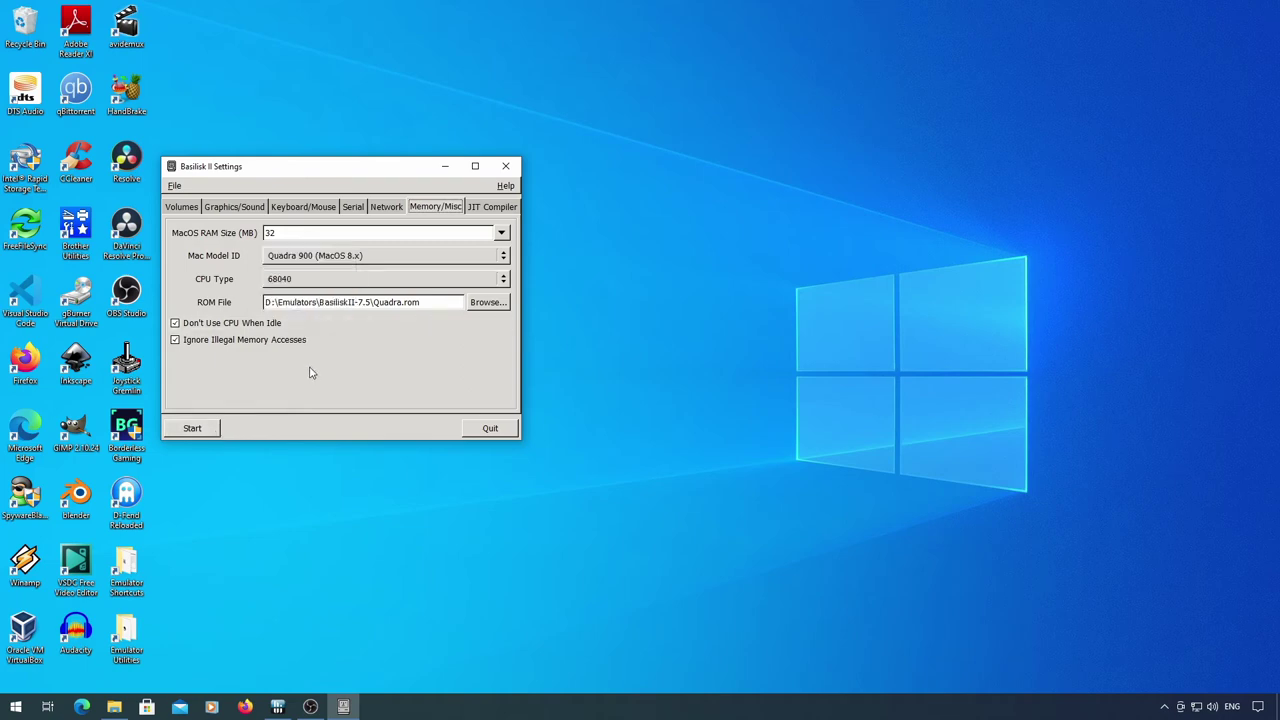
# Step: Start the emulator and initialize the unreadable 400 MB disk as Macintosh HD in Mac OS Standard format
pyautogui.click(192, 428)
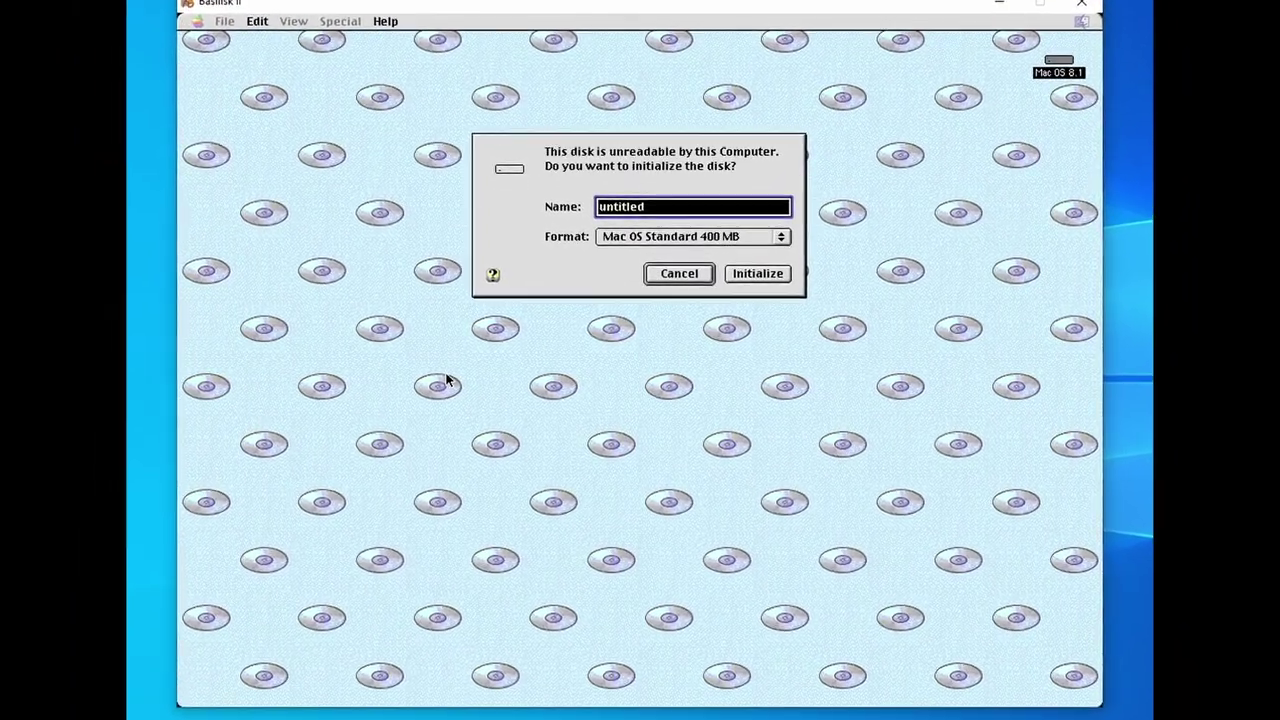
pyautogui.write('Macintosh HD')
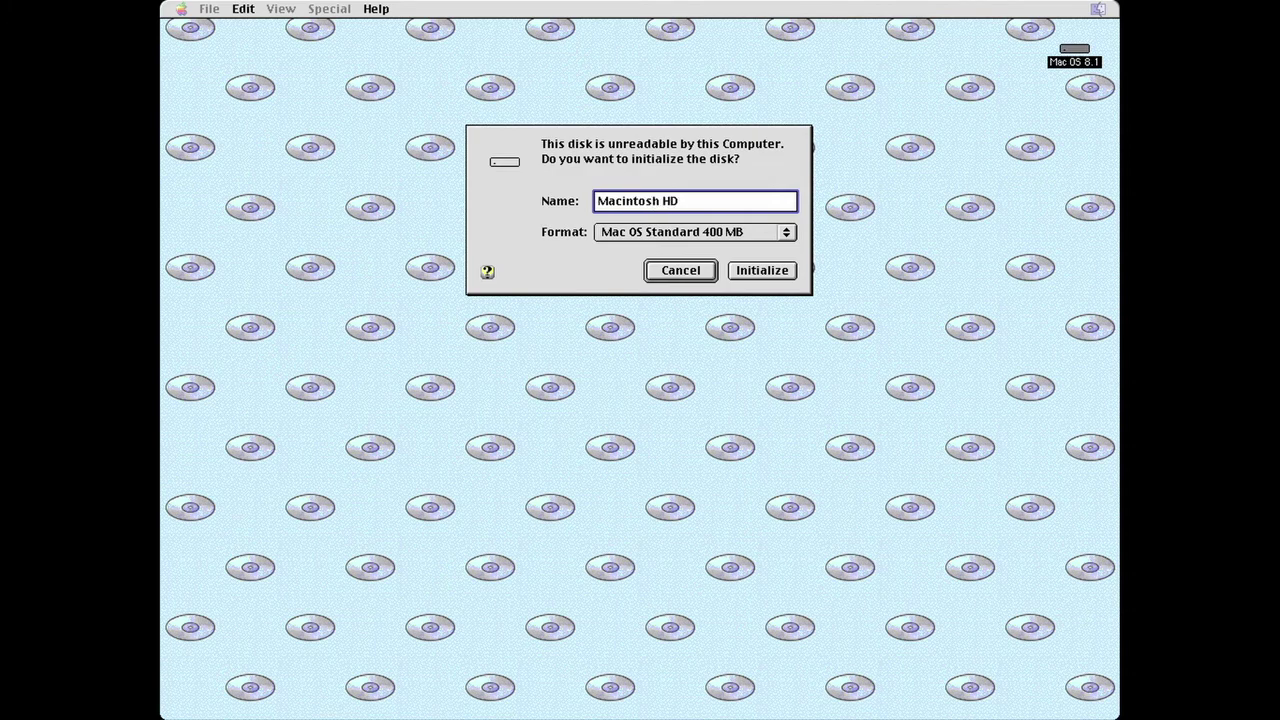
pyautogui.click(748, 277)
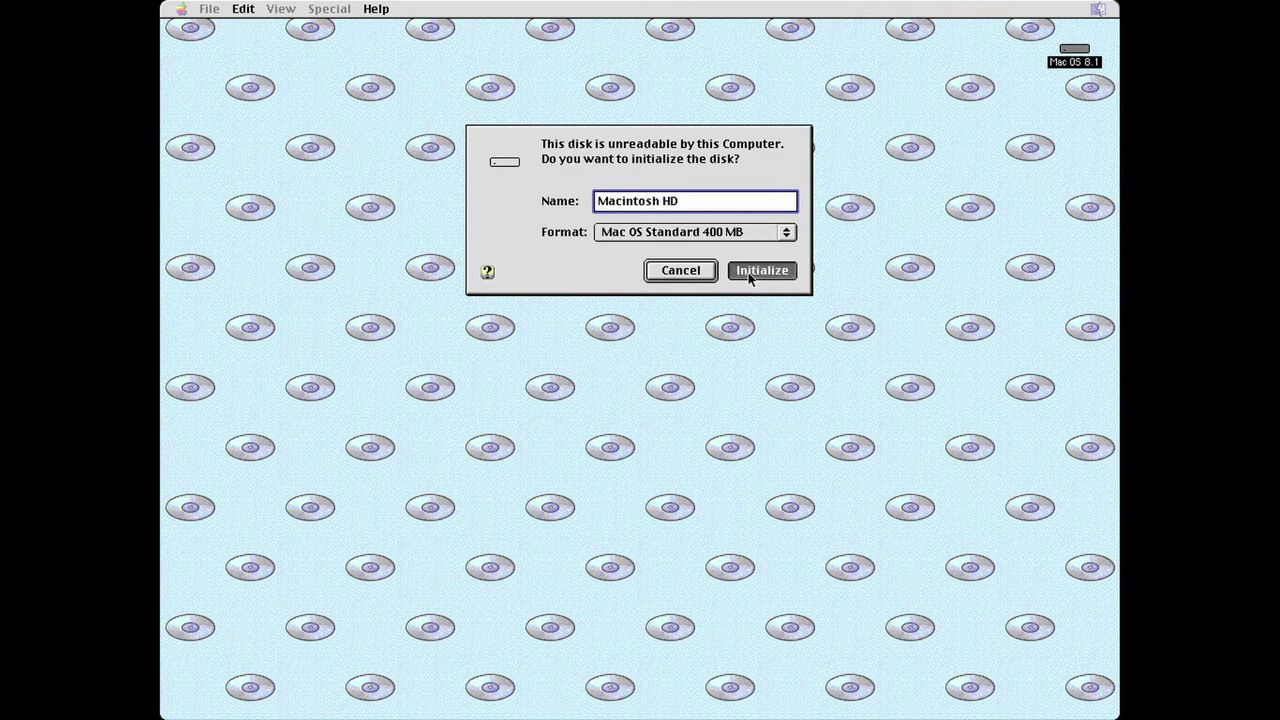
pyautogui.click(727, 211)
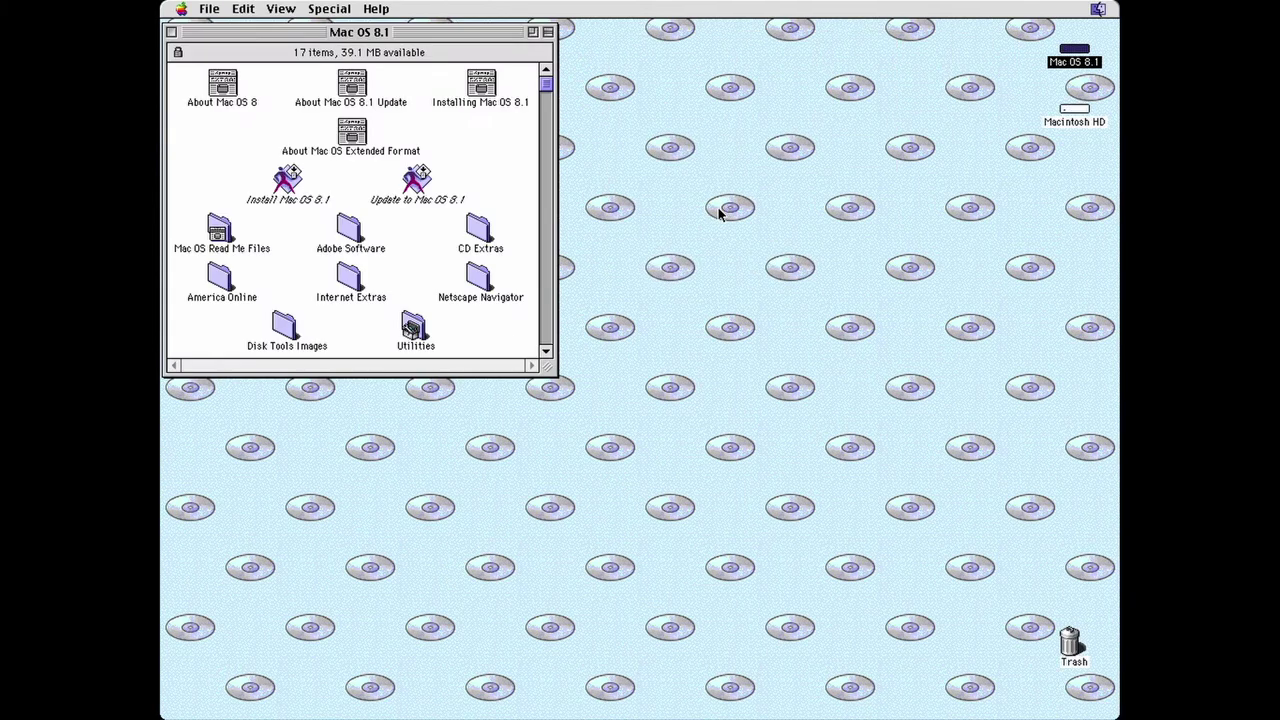
# Step: Launch the Mac OS 8.1 installer, choose Macintosh HD as the destination disk and agree to the software license
pyautogui.doubleClick(285, 187)
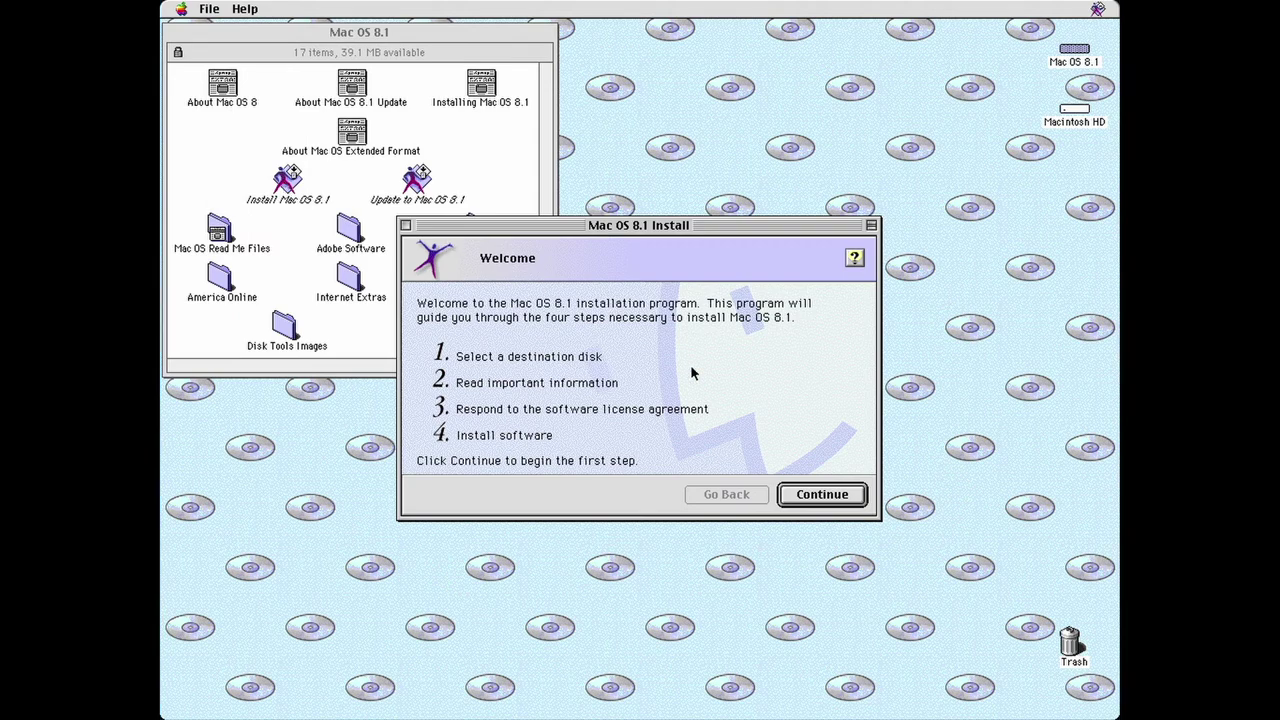
pyautogui.click(825, 500)
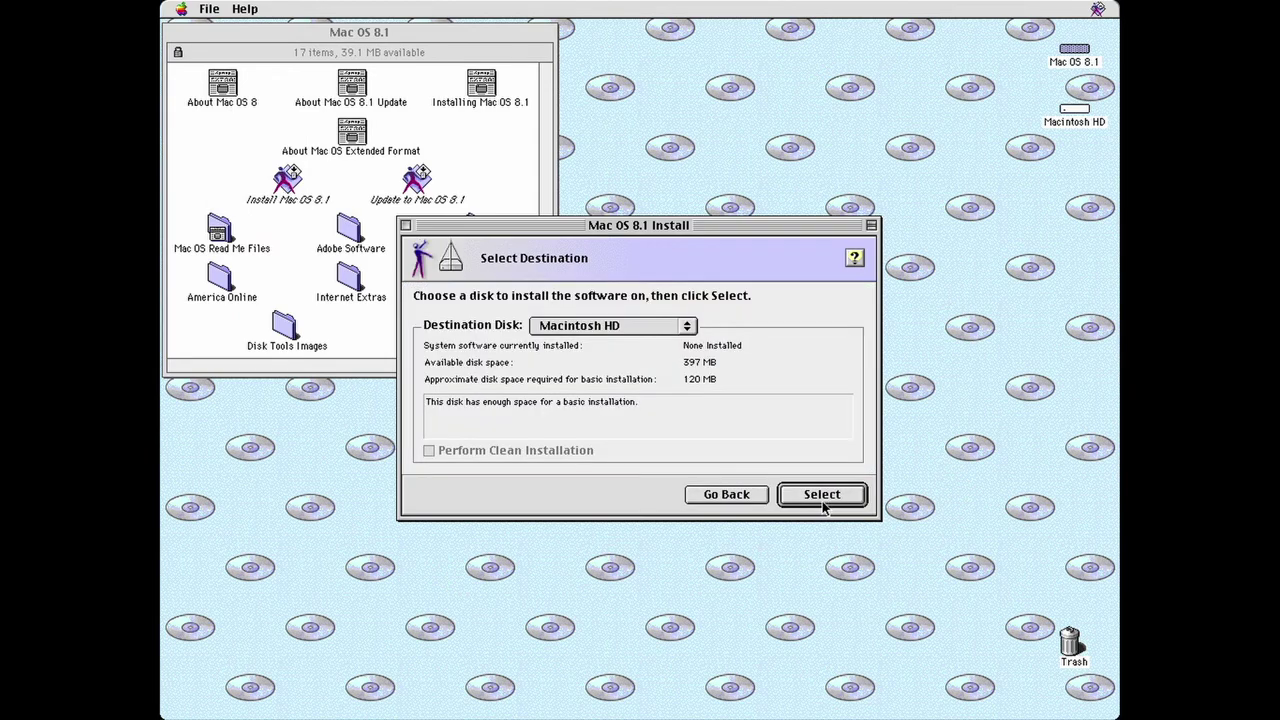
pyautogui.click(818, 500)
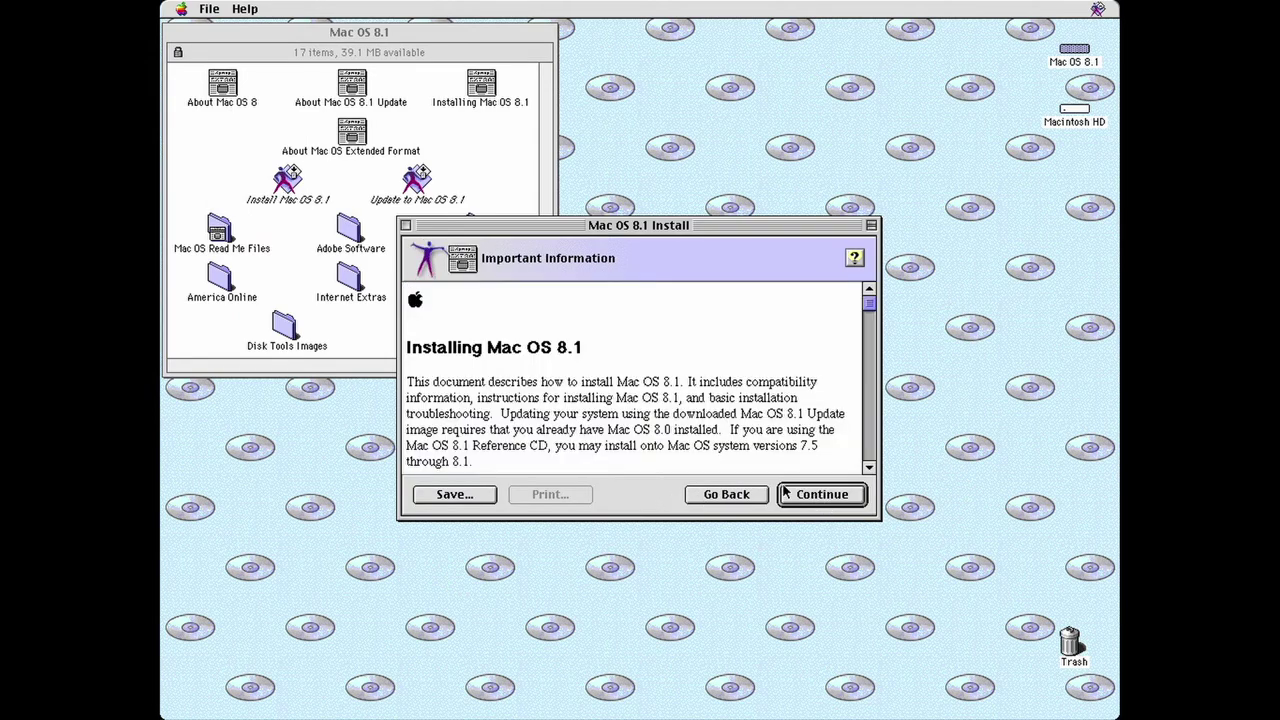
pyautogui.click(808, 500)
pyautogui.click(808, 496)
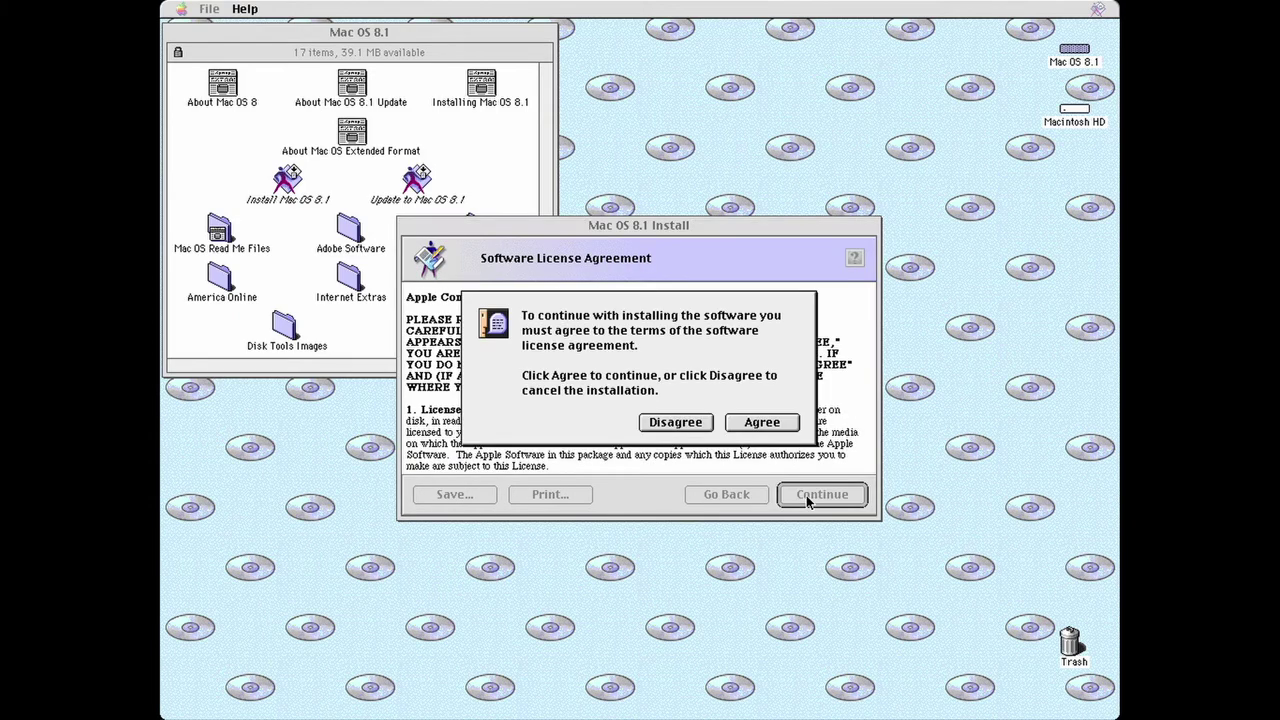
pyautogui.click(763, 427)
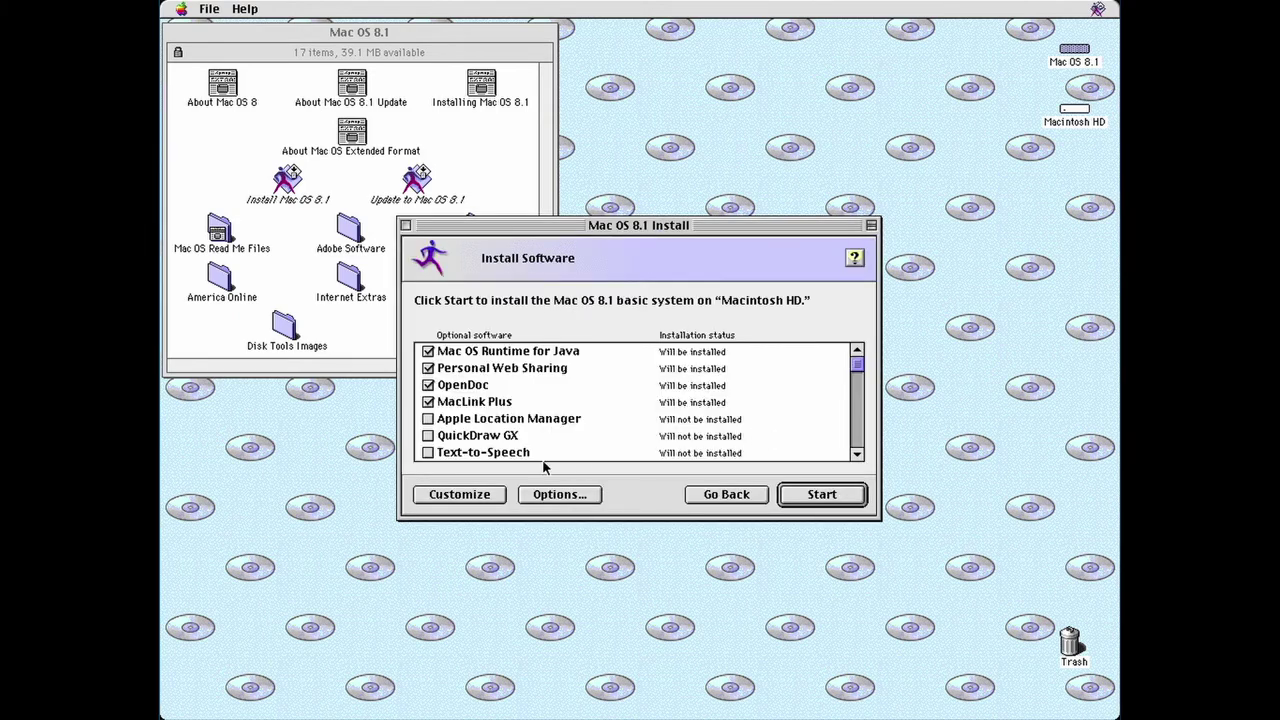
# Step: Turn off Update Apple Hard Disk Drivers, then customize the installation to exclude QuickDraw 3D
pyautogui.click(546, 495)
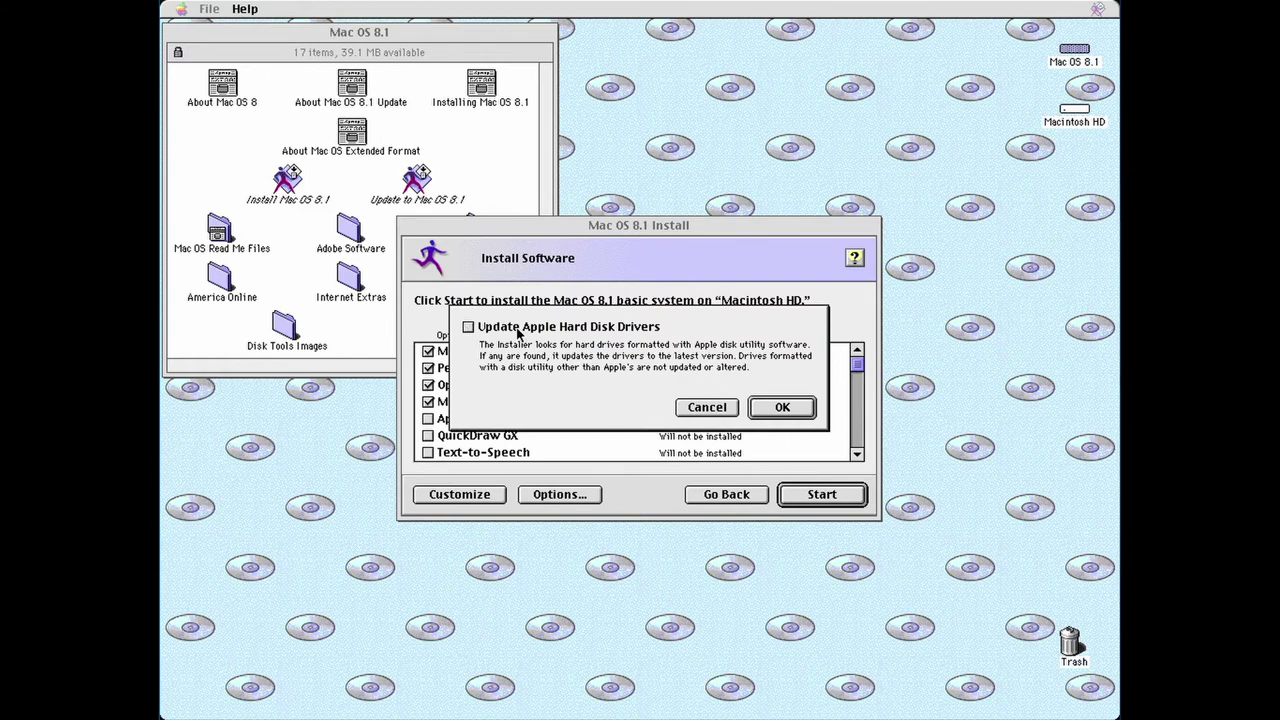
pyautogui.click(782, 410)
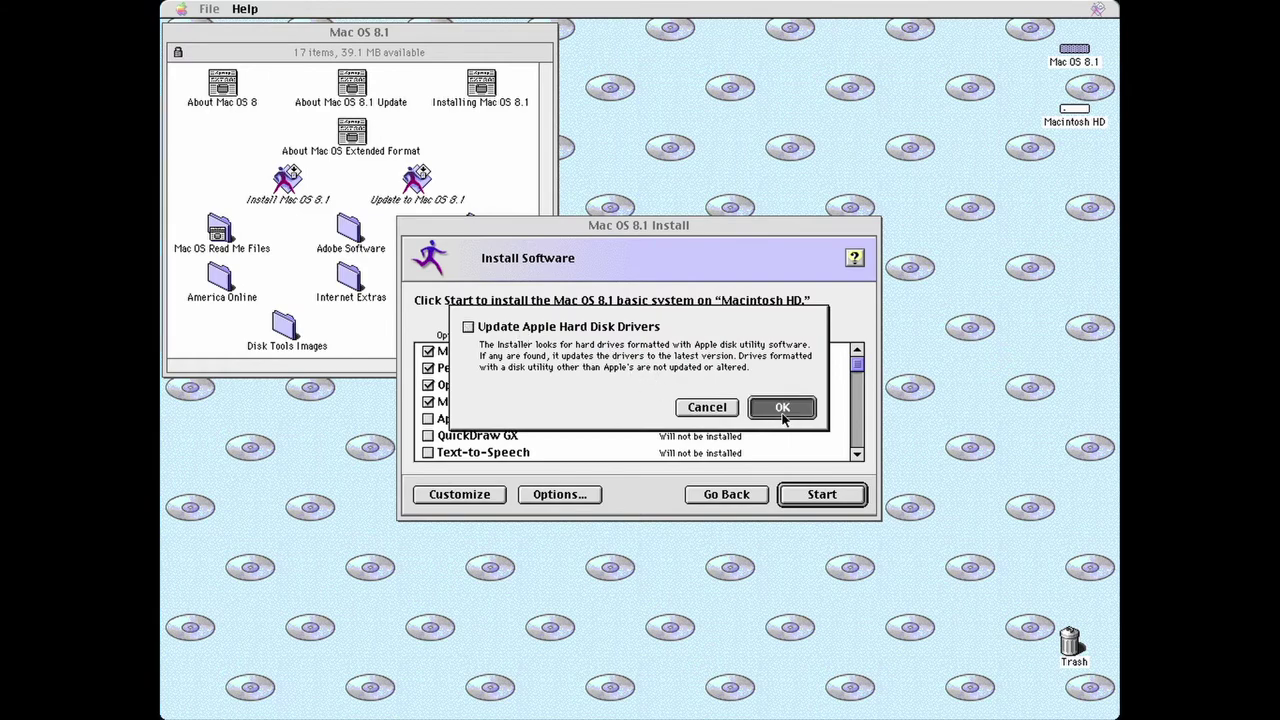
pyautogui.click(490, 494)
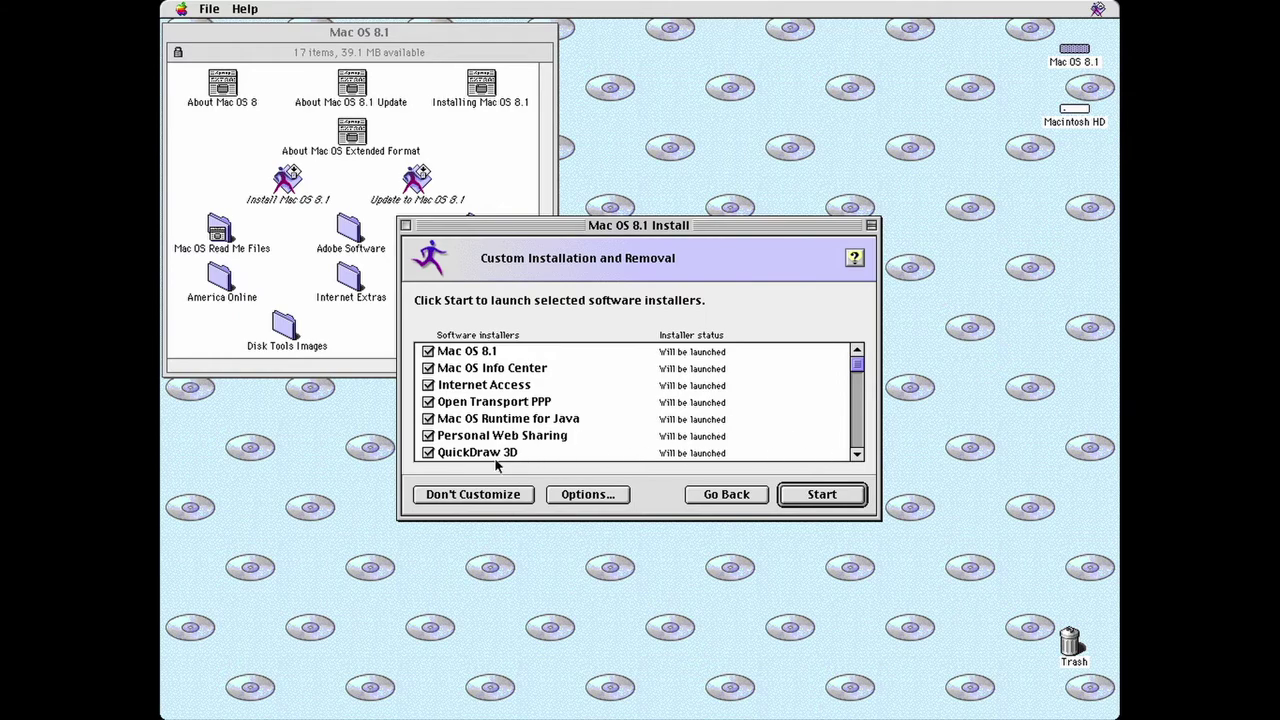
pyautogui.click(427, 455)
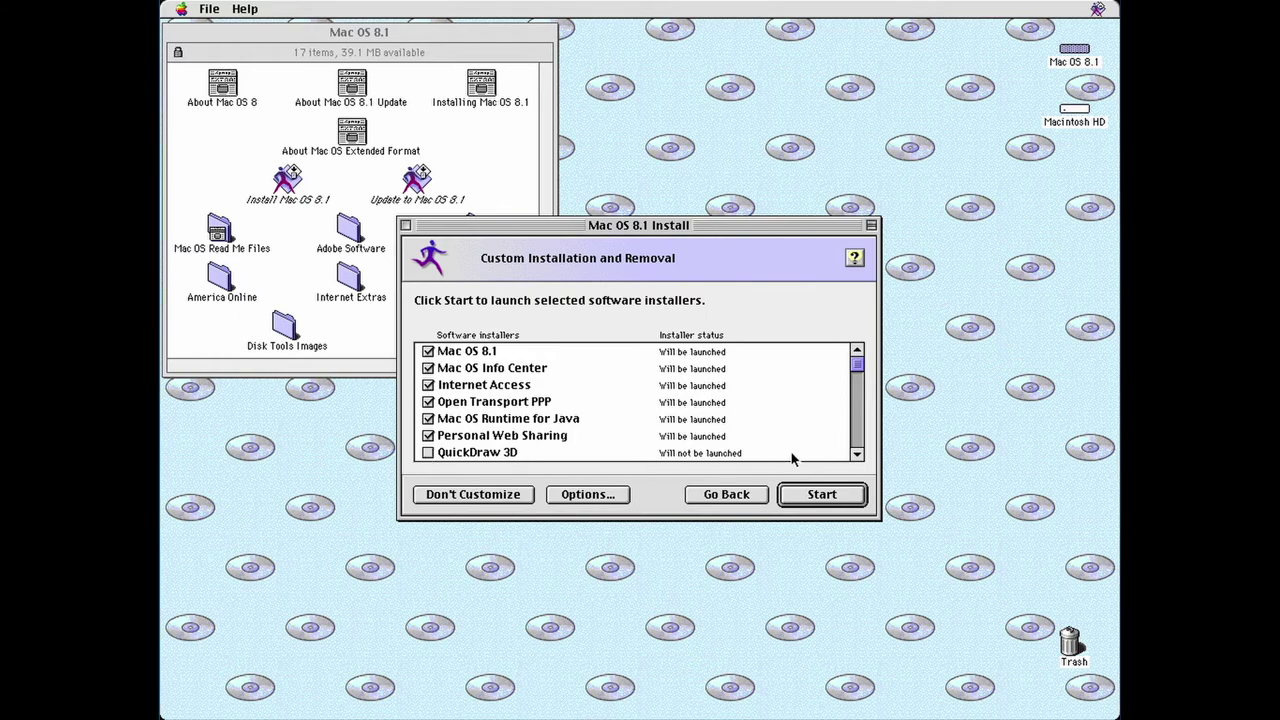
# Step: Include QuickDraw GX and Text-to-Speech in the software installers to launch
pyautogui.click(857, 455)
pyautogui.click(857, 455)
pyautogui.click(857, 455)
pyautogui.click(857, 455)
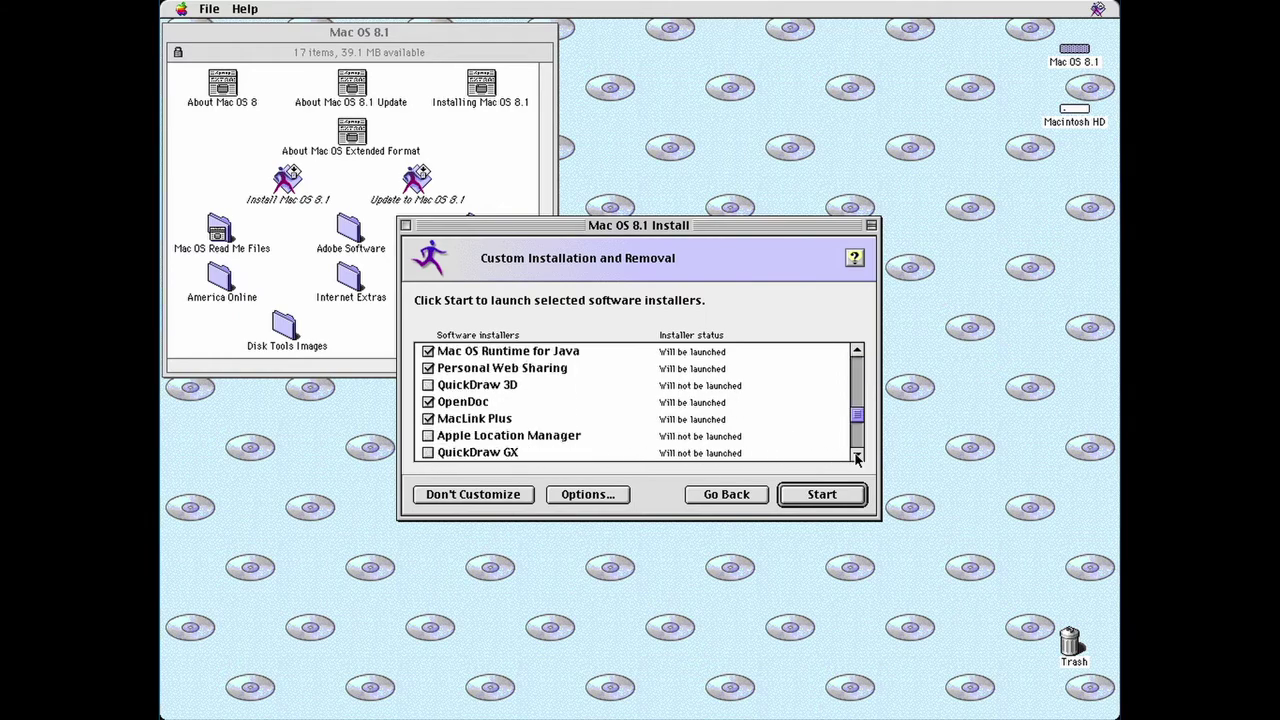
pyautogui.click(857, 455)
pyautogui.click(857, 455)
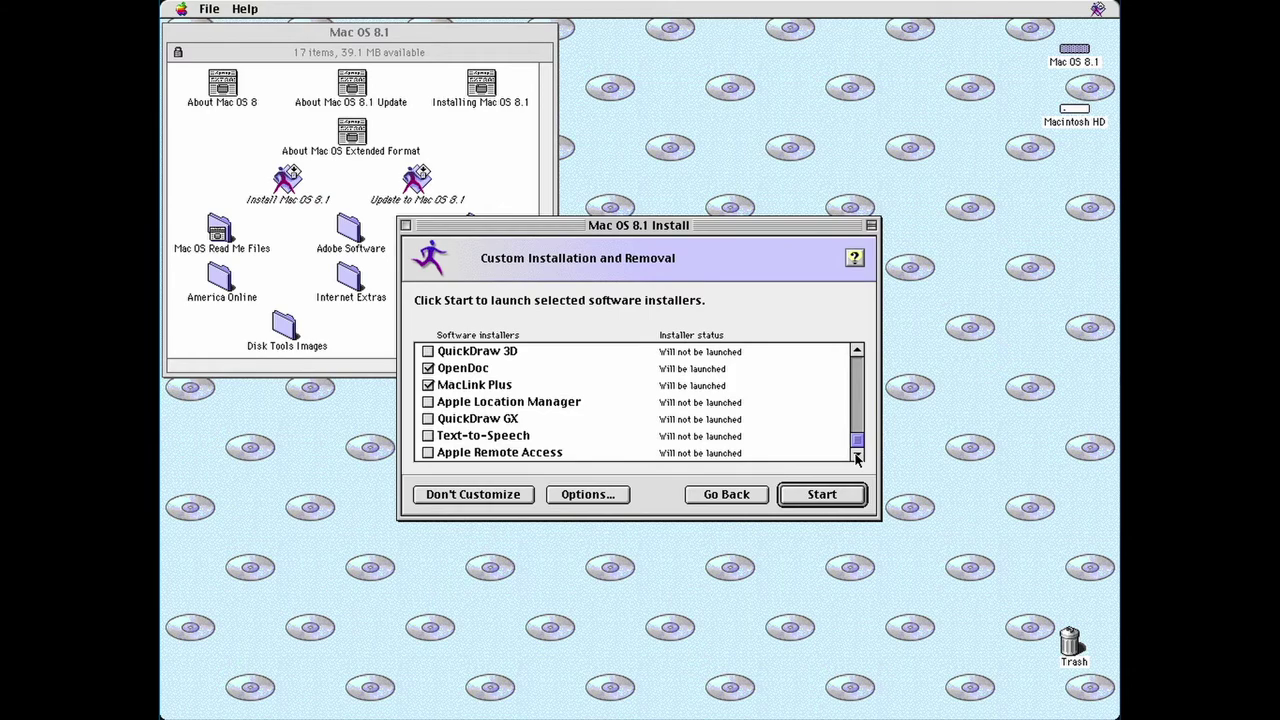
pyautogui.click(427, 420)
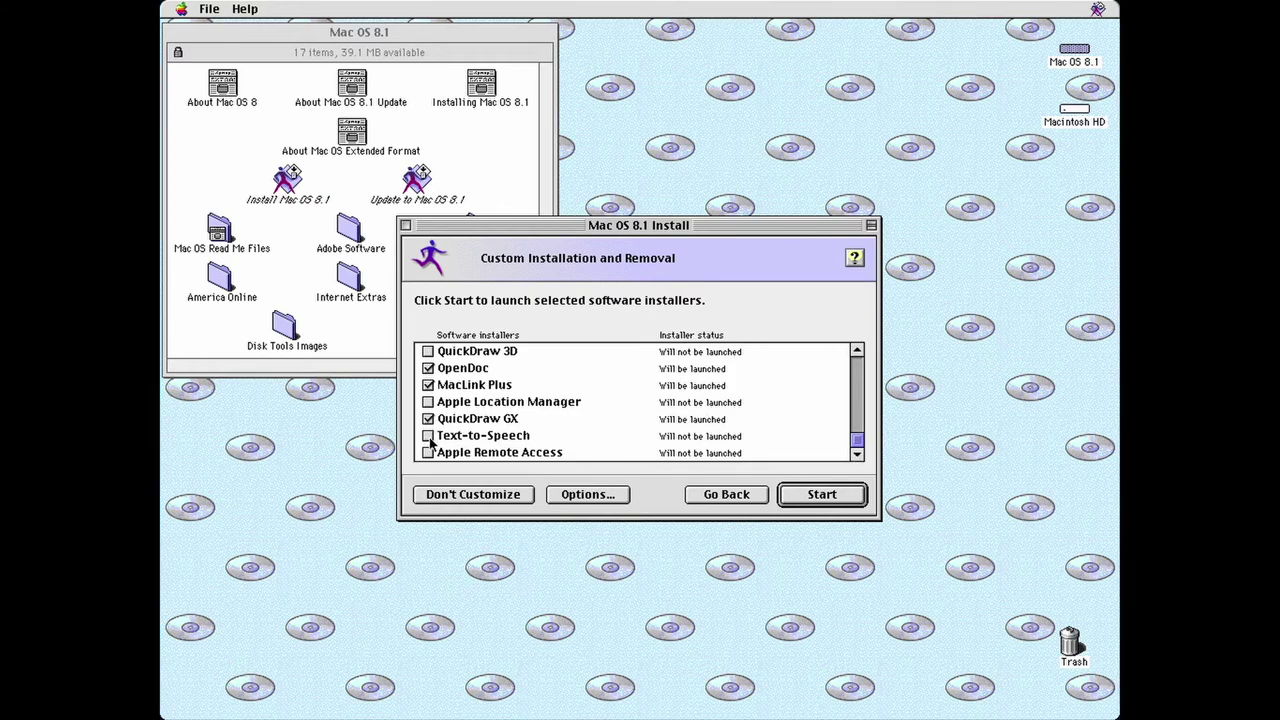
pyautogui.click(430, 440)
pyautogui.click(857, 350)
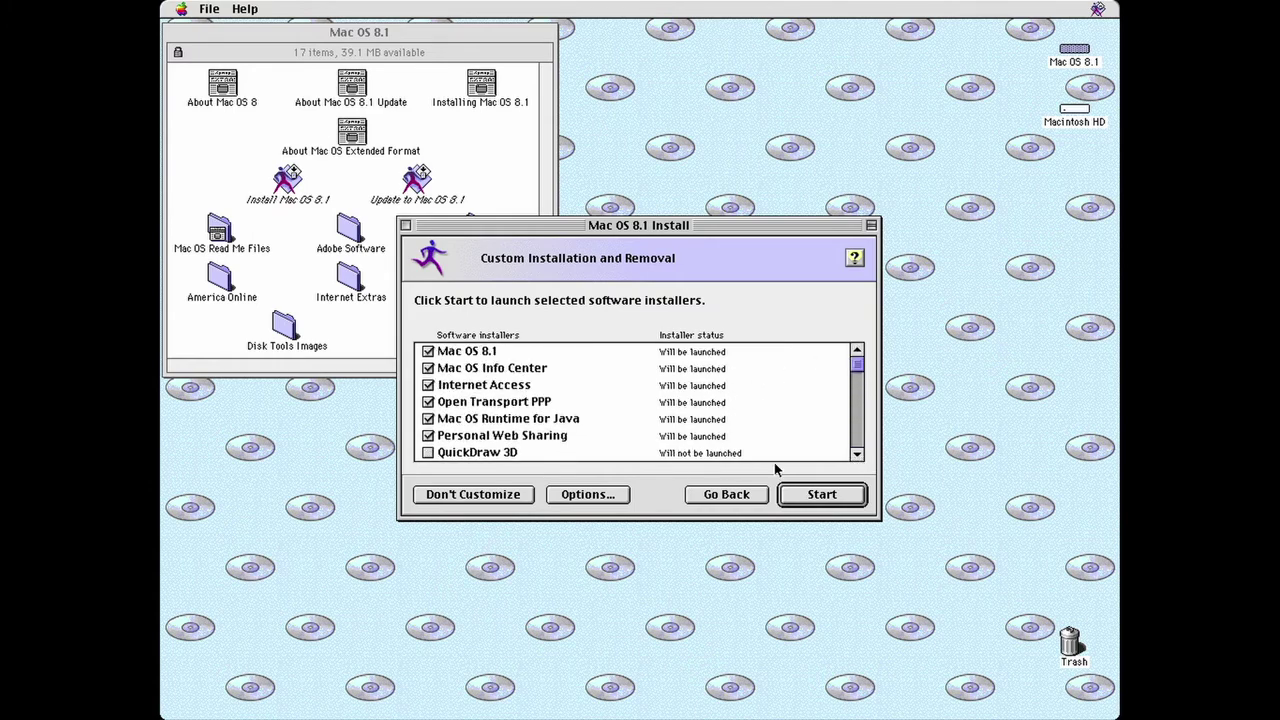
# Step: Start the selected software installers and set the system software installer to Custom Install
pyautogui.click(822, 494)
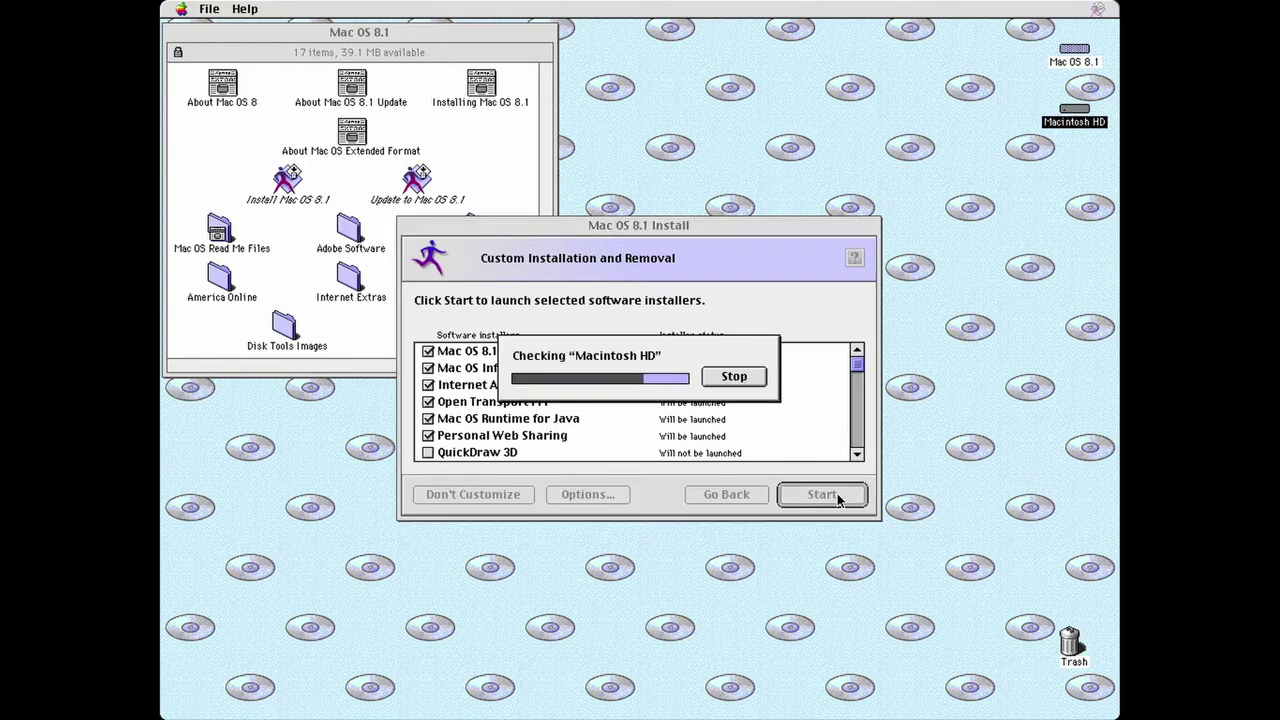
pyautogui.click(800, 484)
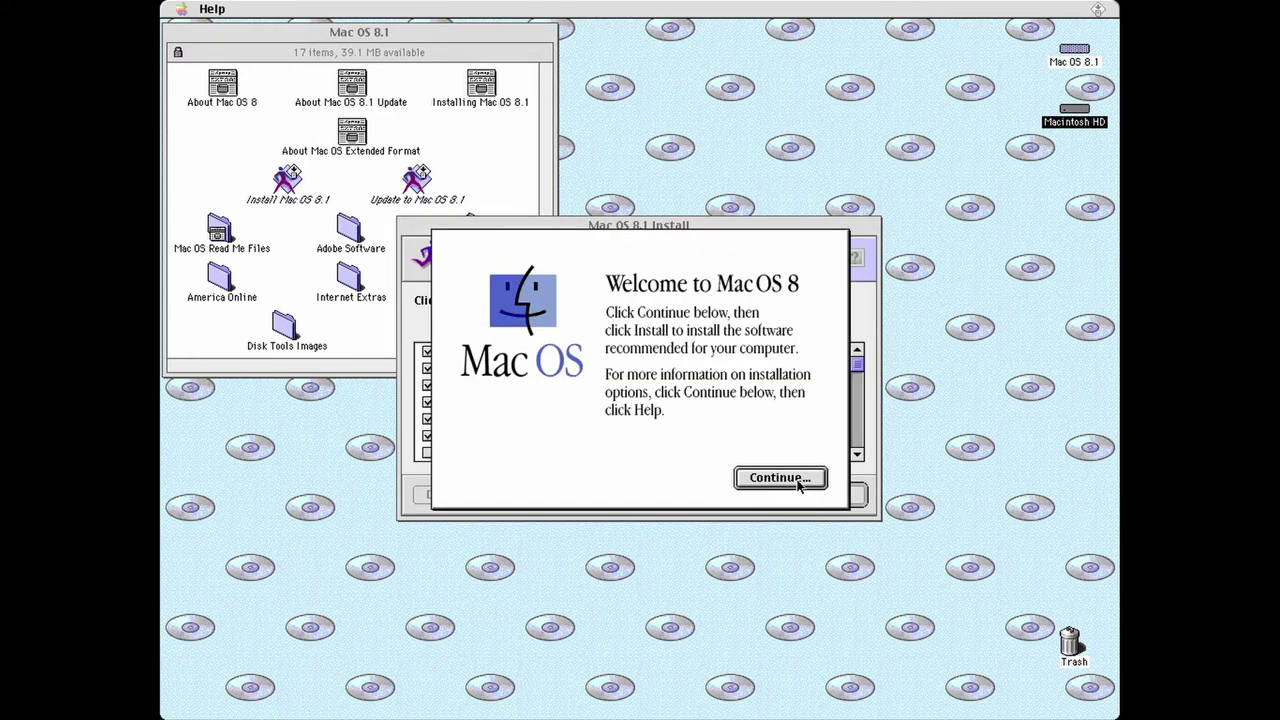
pyautogui.moveTo(552, 262); pyautogui.dragTo(551, 274)
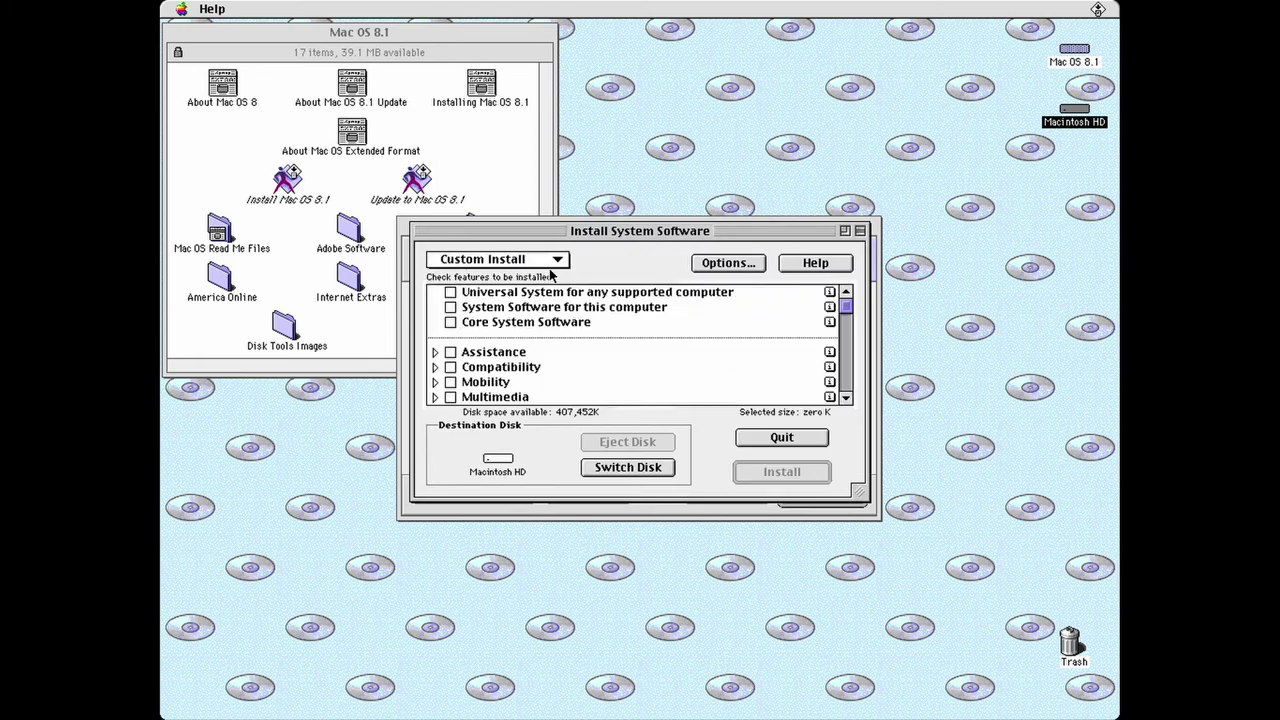
# Step: Install System Software for this computer together with the Assistance, Multimedia, Utility and International features on Macintosh HD
pyautogui.click(453, 310)
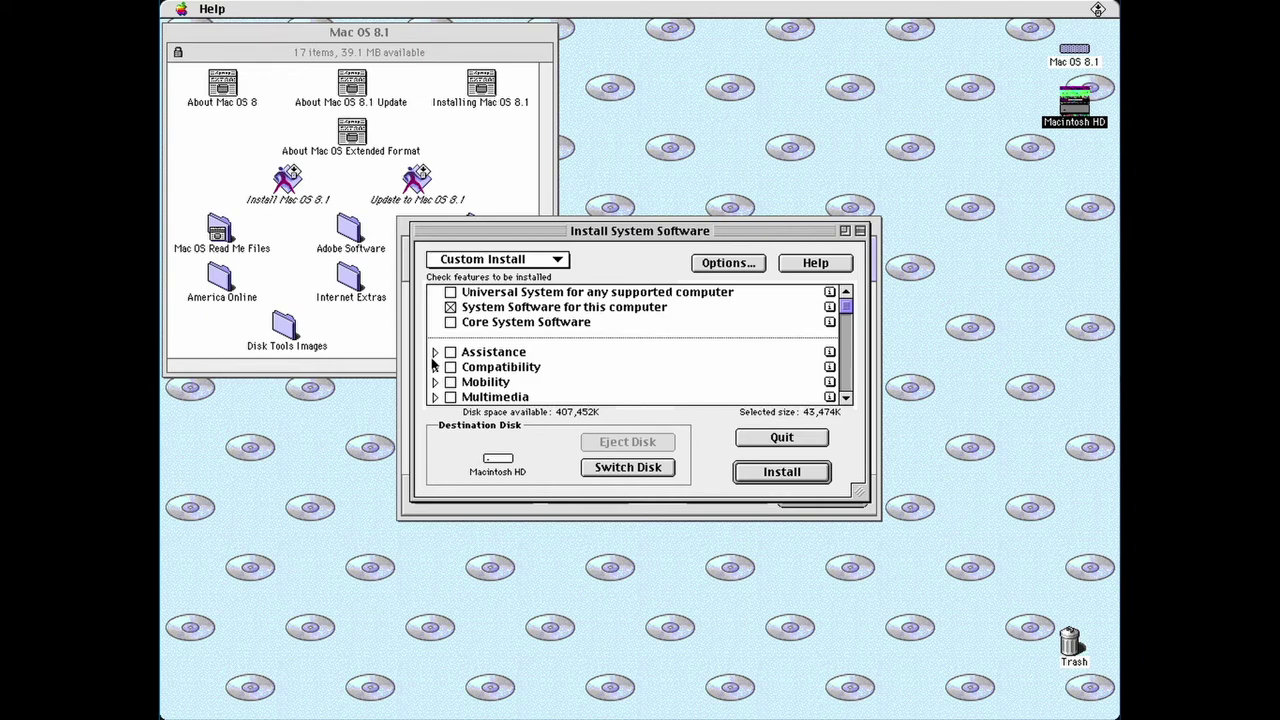
pyautogui.click(450, 353)
pyautogui.click(450, 397)
pyautogui.click(845, 388)
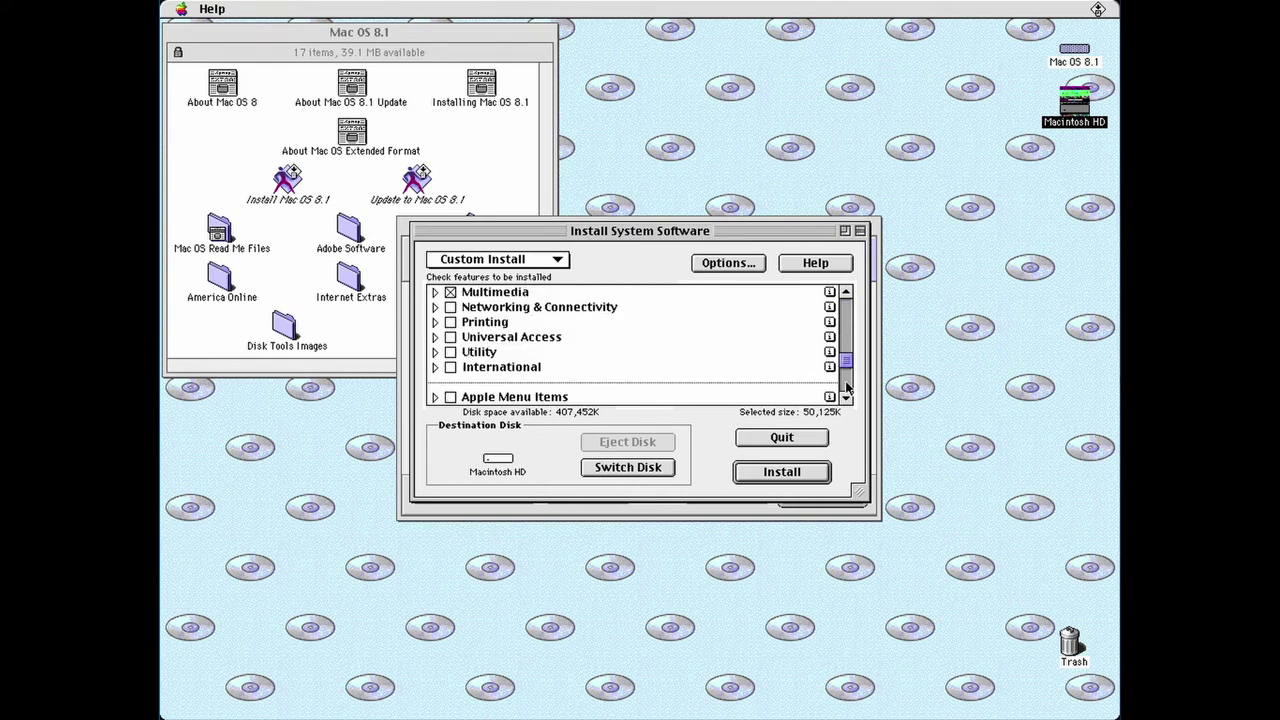
pyautogui.click(450, 367)
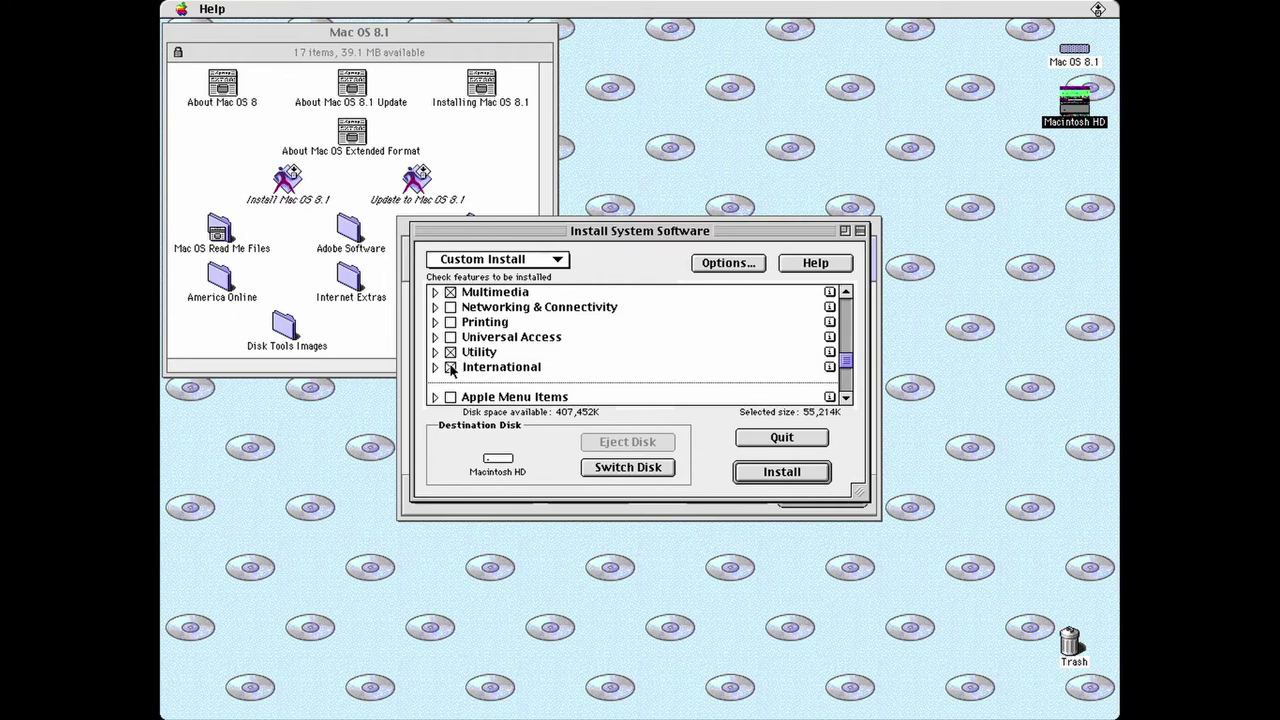
pyautogui.click(779, 478)
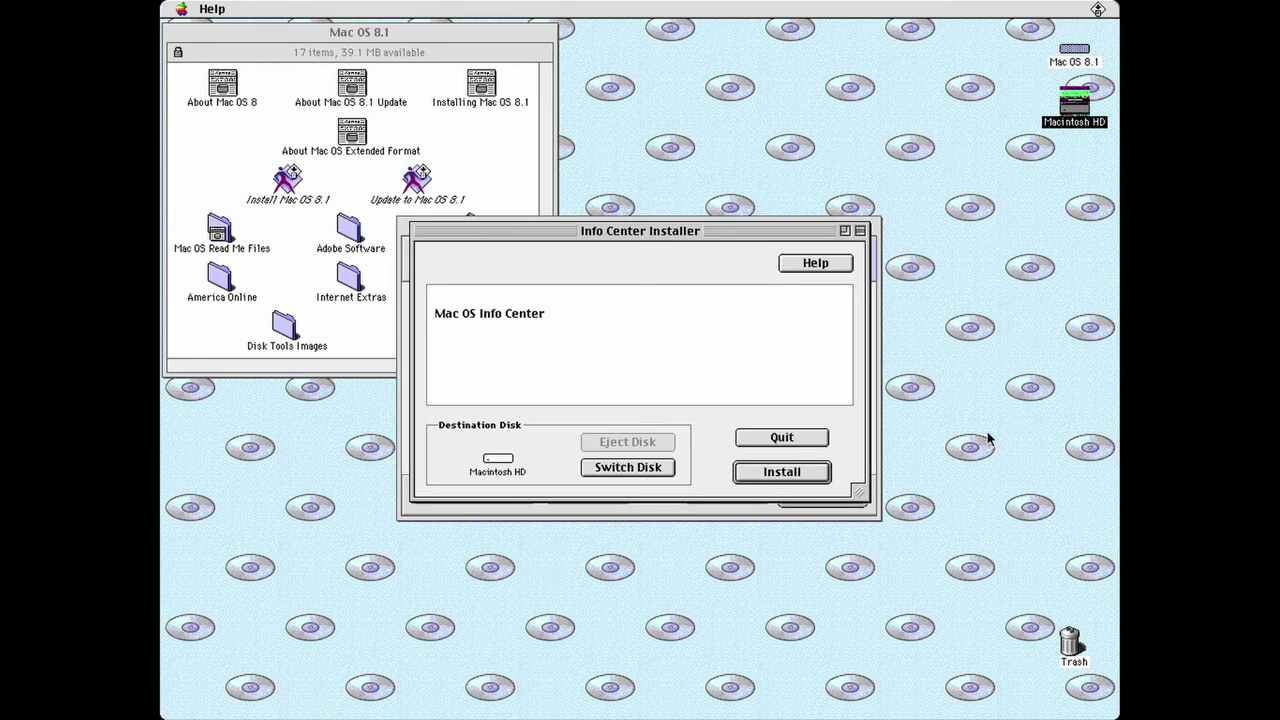
# Step: Install Mac OS Info Center and Apple Internet Access onto Macintosh HD
pyautogui.click(791, 473)
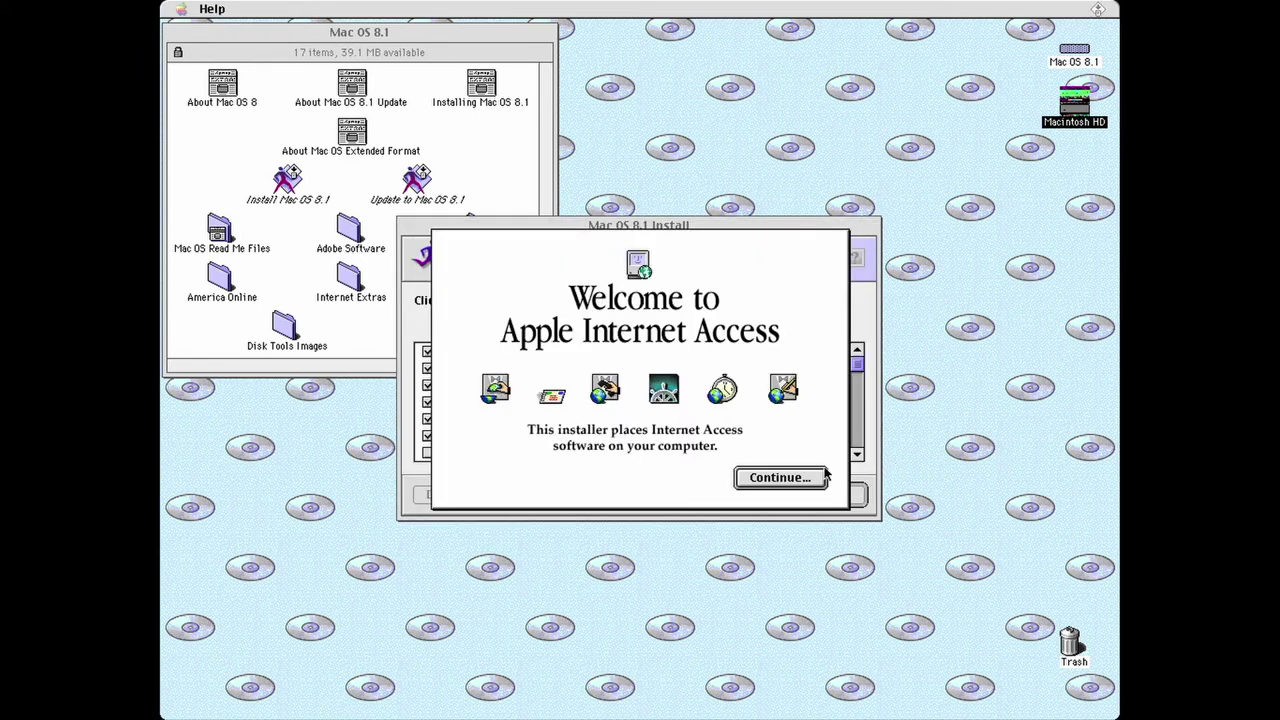
pyautogui.click(768, 474)
pyautogui.click(765, 473)
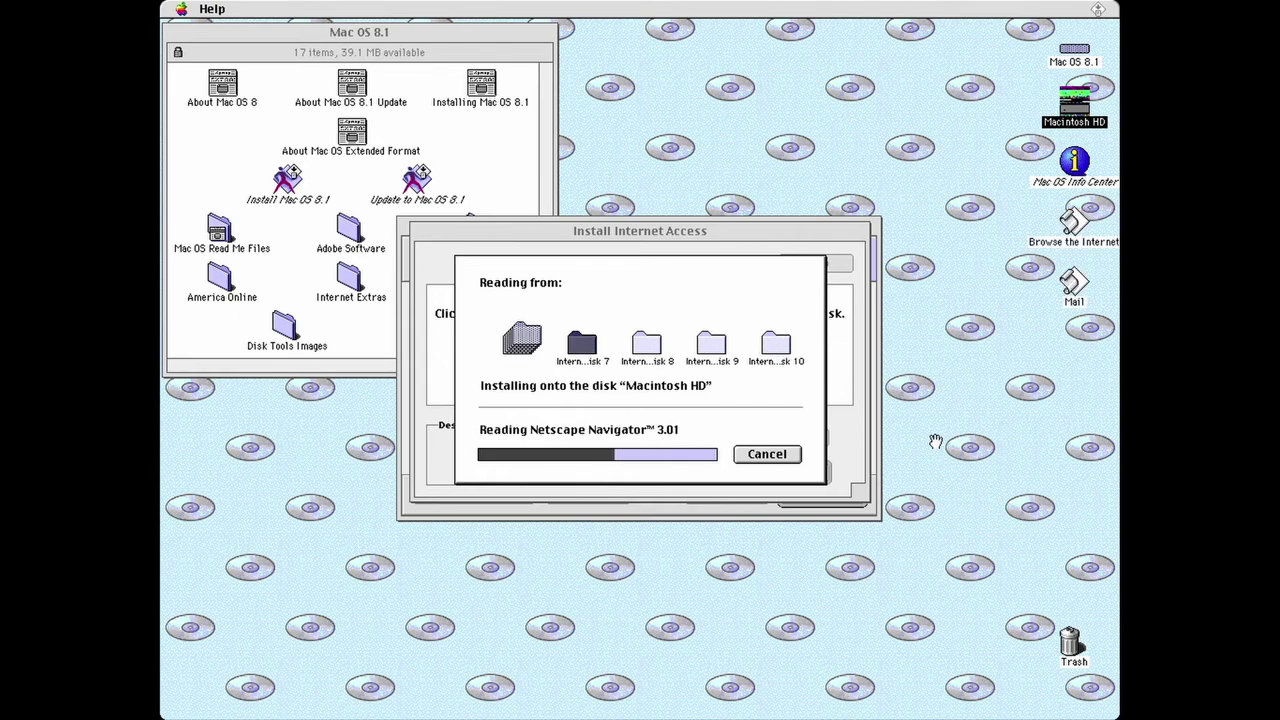
pyautogui.click(766, 472)
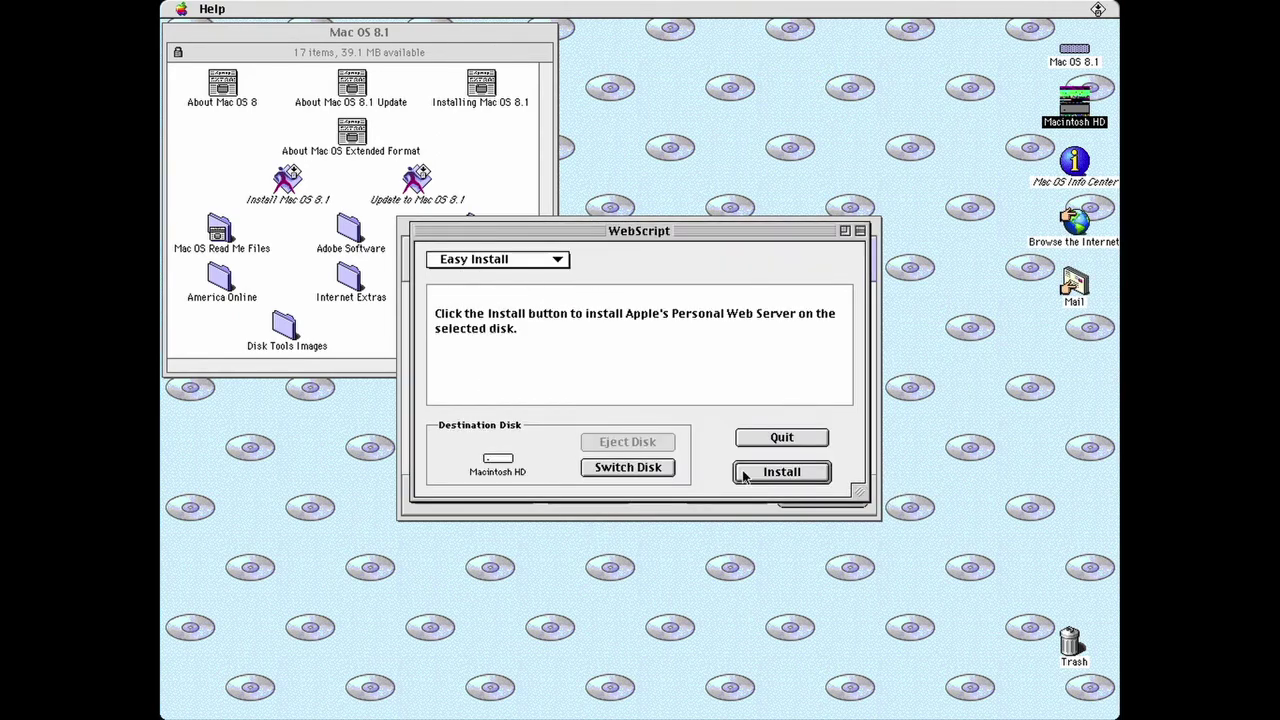
# Step: Install Personal Web Server, MacLinkPlus and QuickDraw GX onto Macintosh HD
pyautogui.click(806, 477)
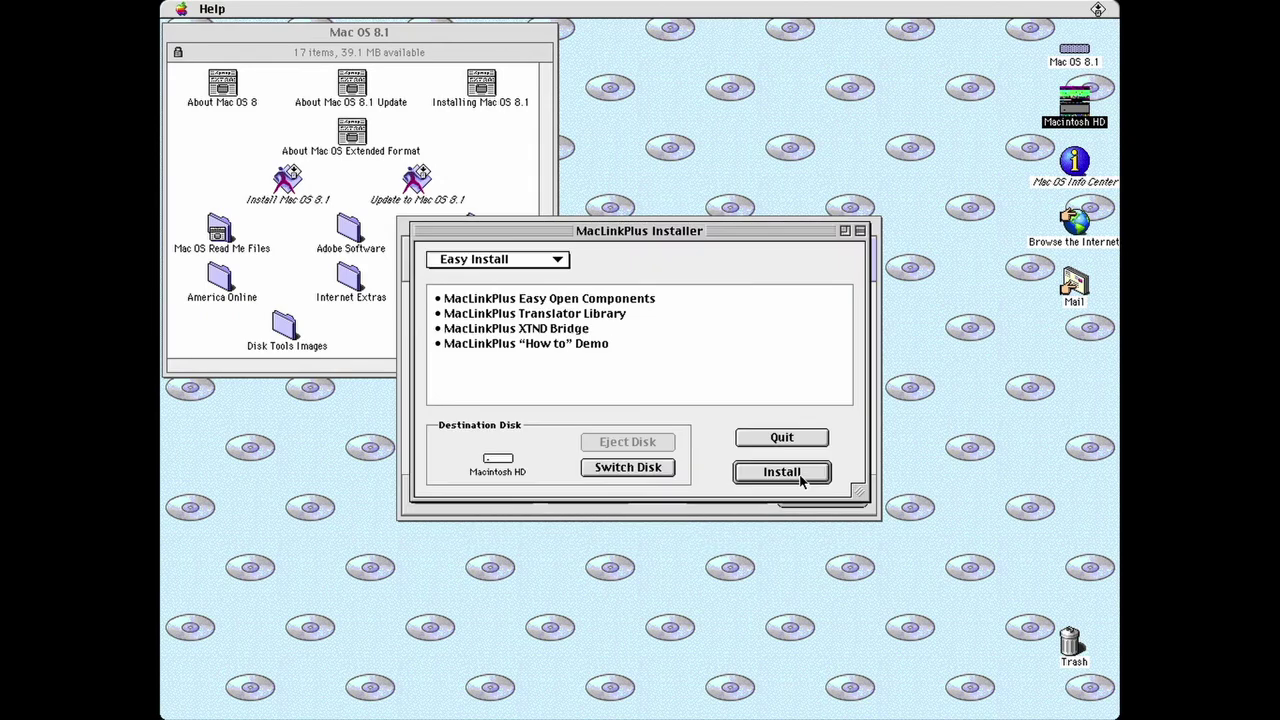
pyautogui.click(806, 474)
pyautogui.click(801, 479)
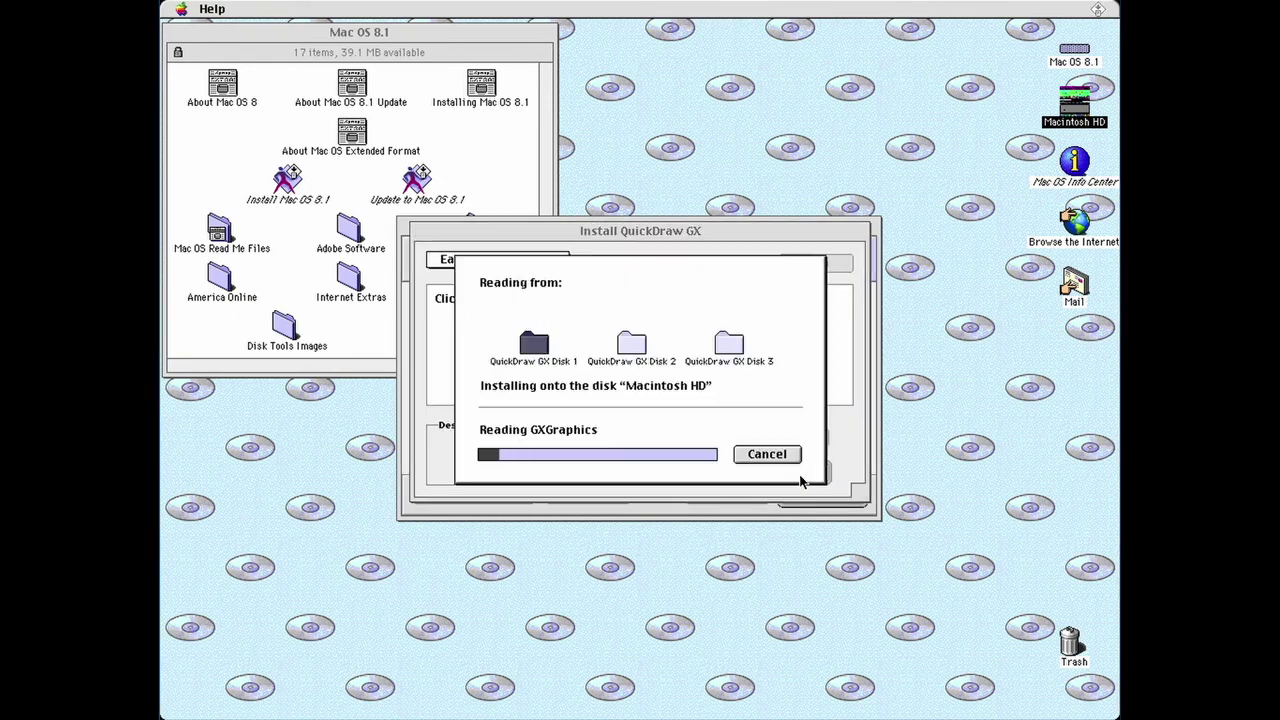
pyautogui.click(800, 476)
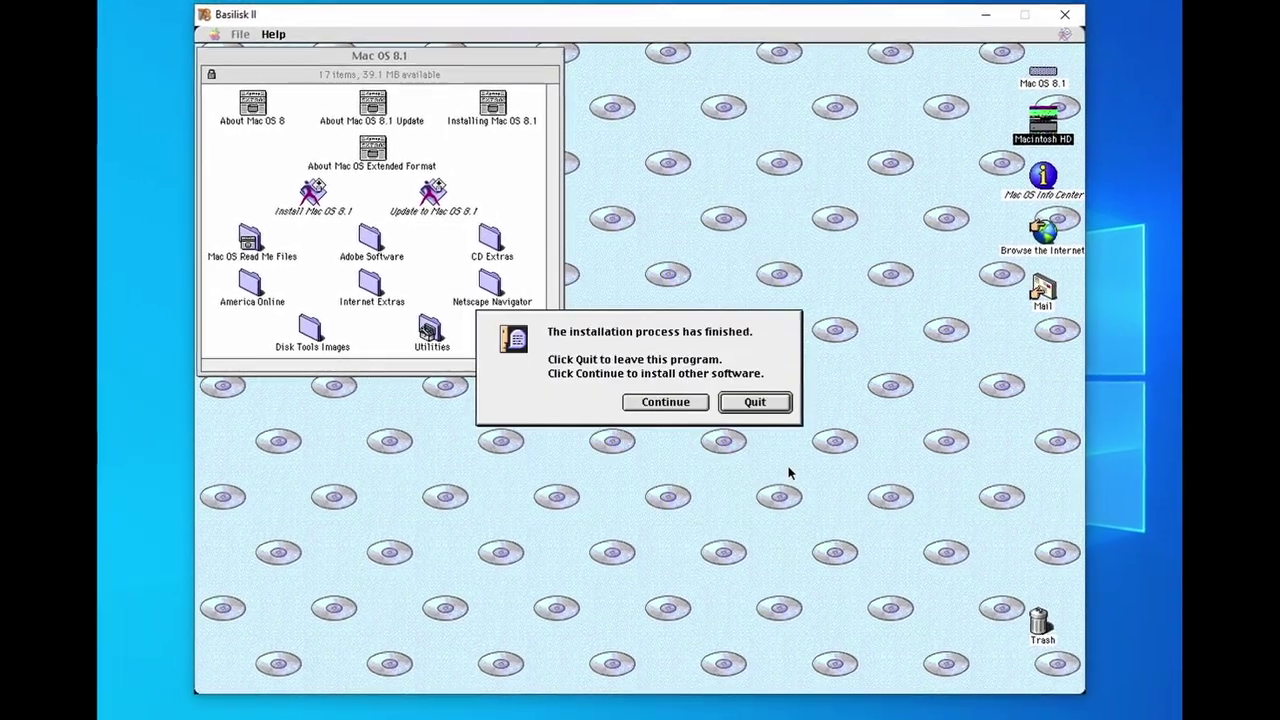
# Step: Quit the finished Mac OS 8.1 installer and shut down the emulated Mac
pyautogui.click(726, 401)
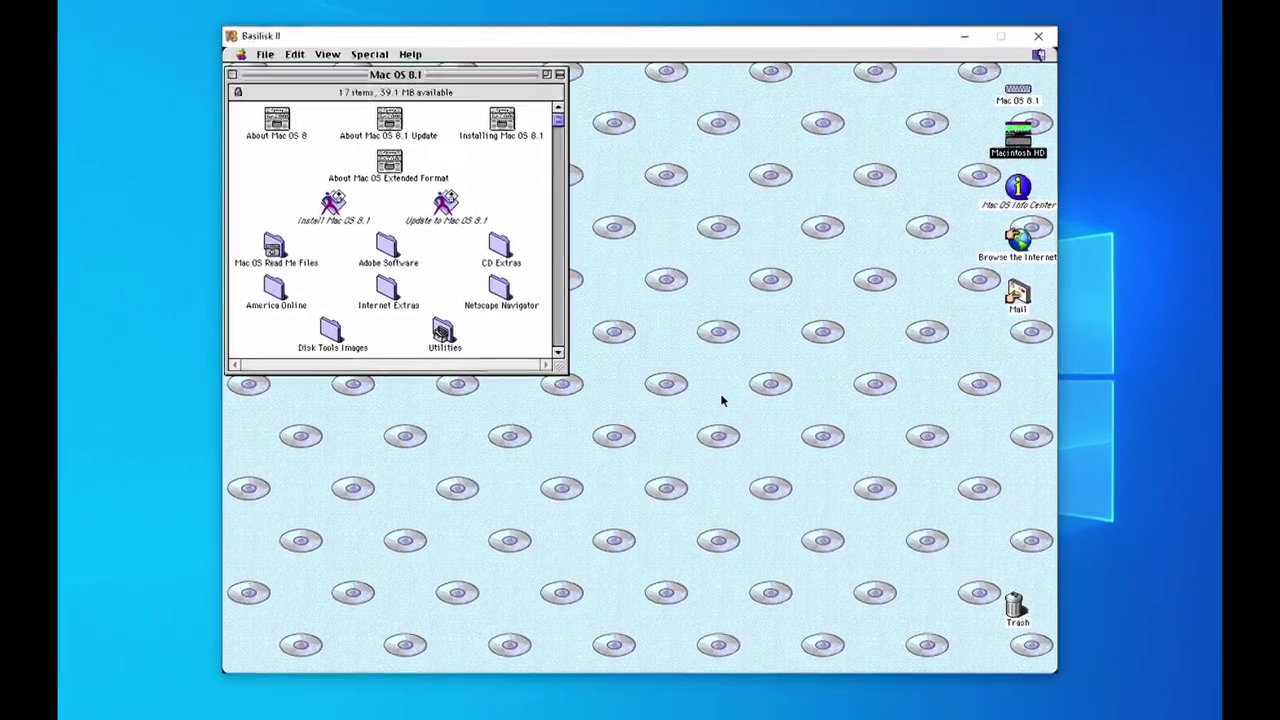
pyautogui.click(383, 69)
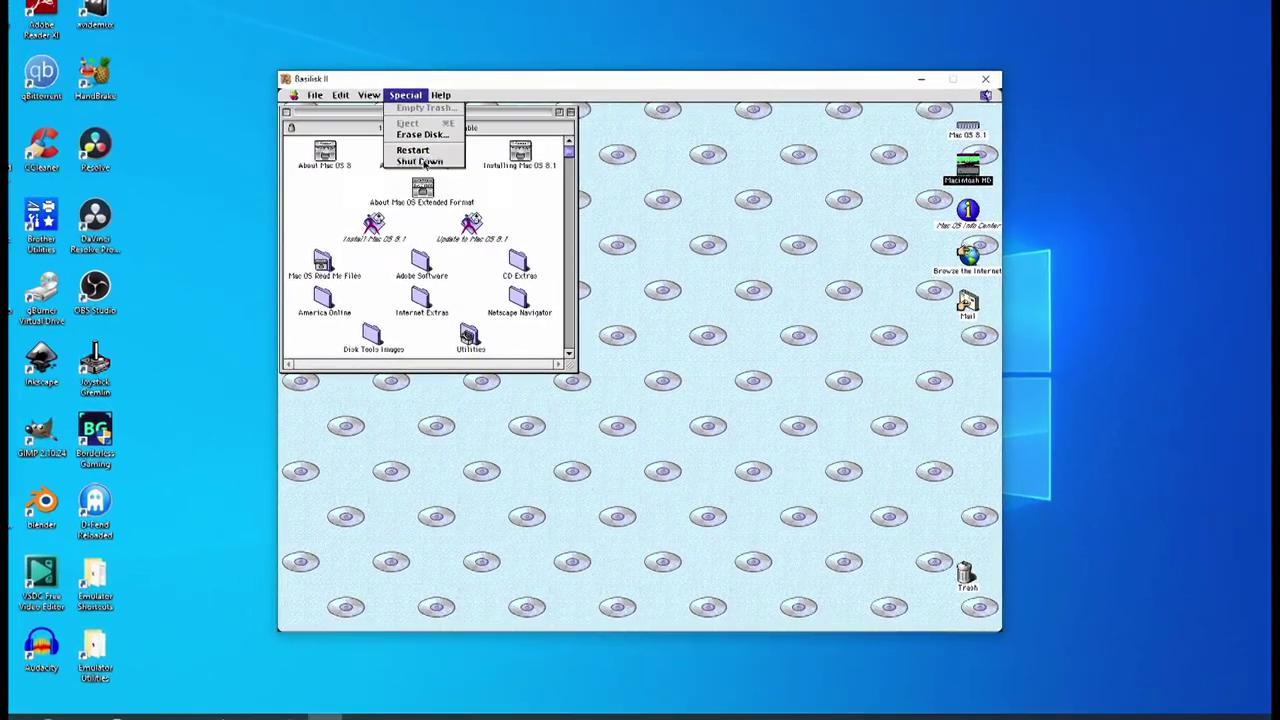
pyautogui.click(415, 158)
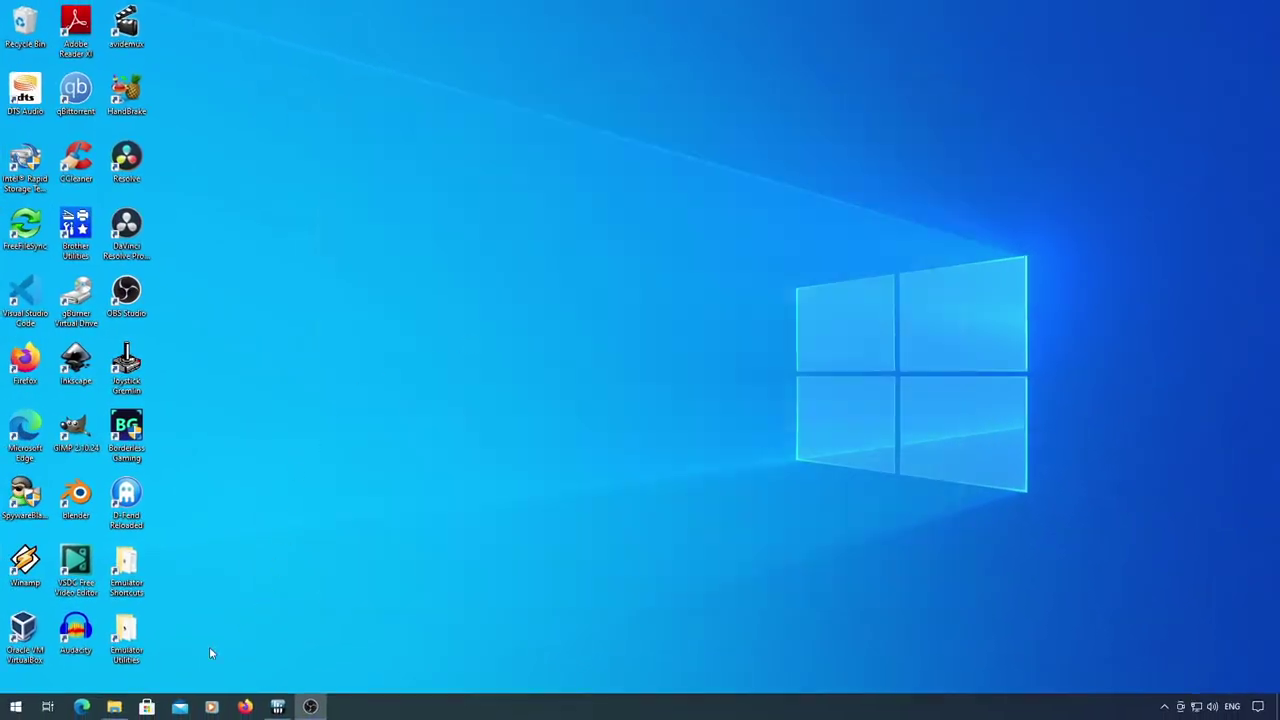
# Step: Reopen the BasiliskII-8.1 settings, place MacOS8.1.hfv above MacOS8_1.iso in the volume list and start the emulator
pyautogui.click(114, 707)
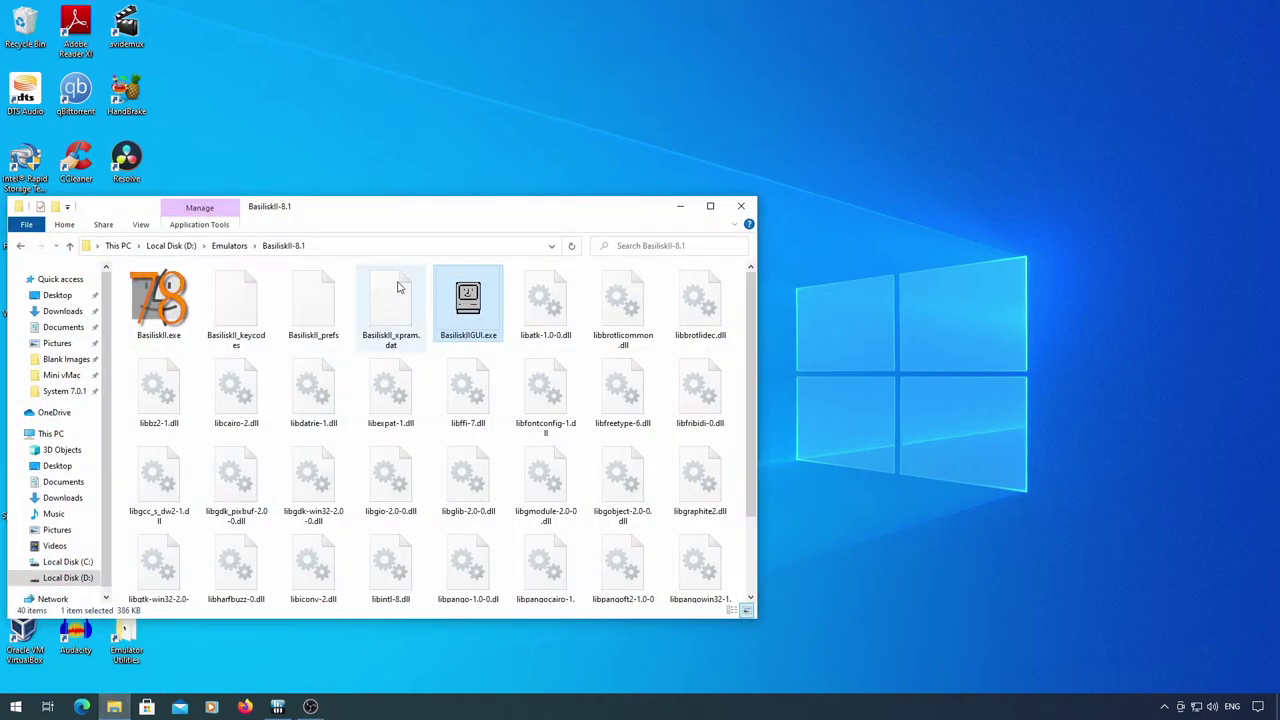
pyautogui.doubleClick(468, 300)
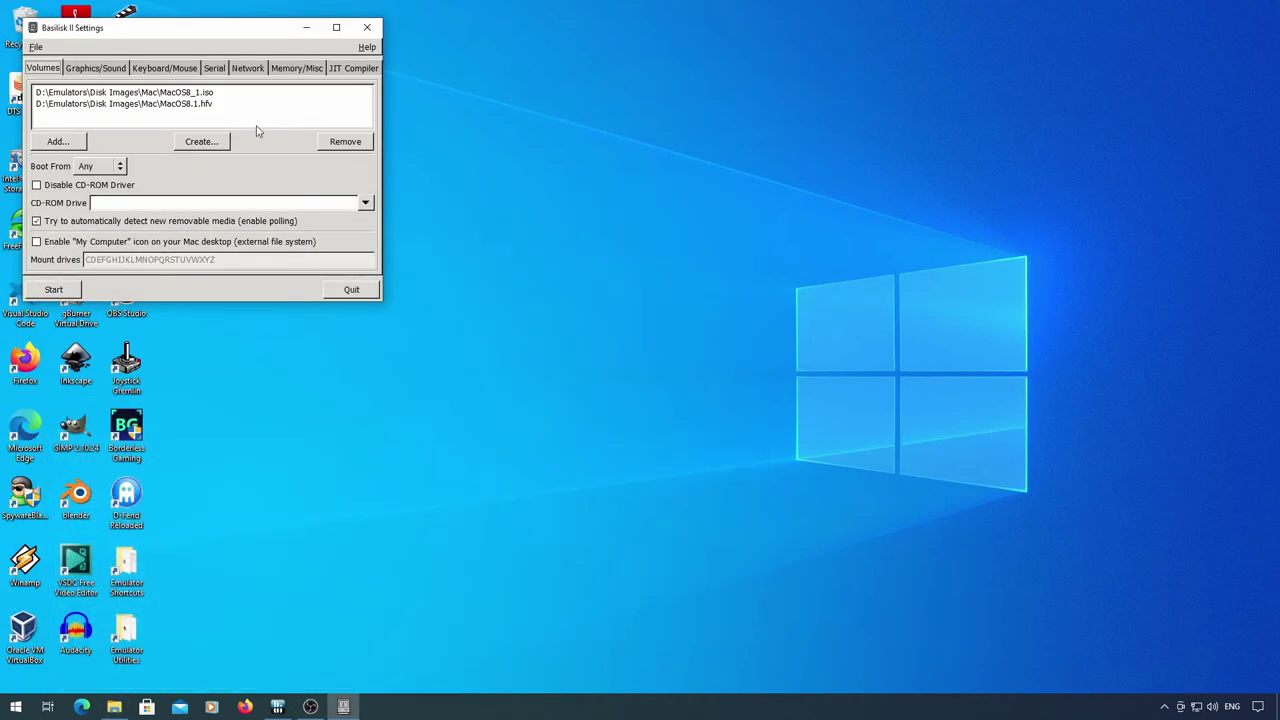
pyautogui.moveTo(233, 104); pyautogui.dragTo(243, 92)
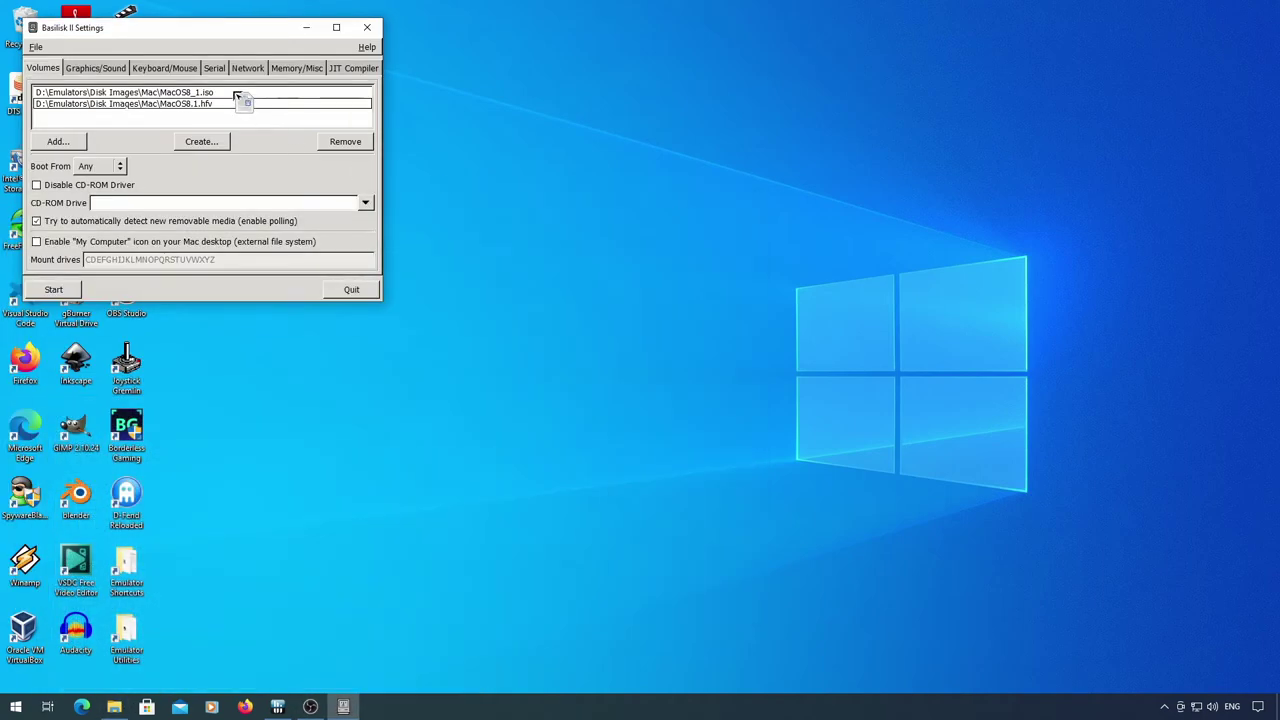
pyautogui.click(71, 289)
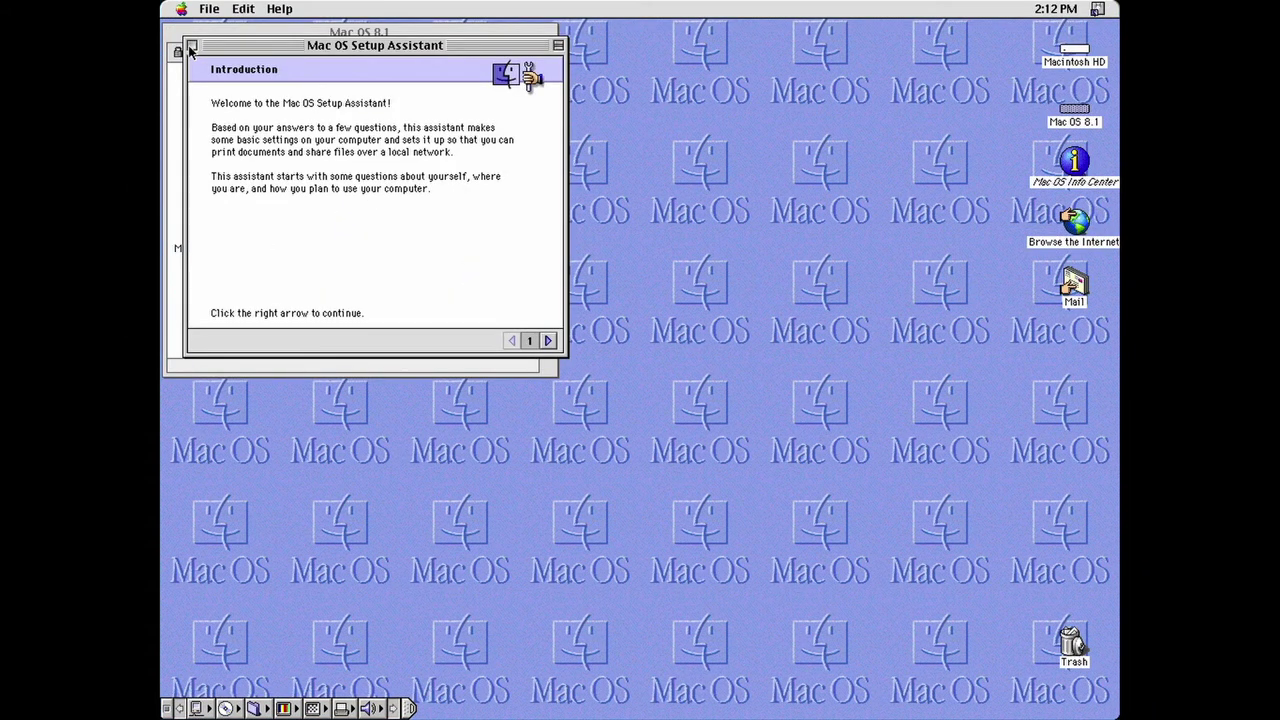
# Step: Dismiss the Mac OS Setup Assistant and look through the contents of the Mac OS 8.1 disc
pyautogui.click(191, 46)
pyautogui.click(775, 221)
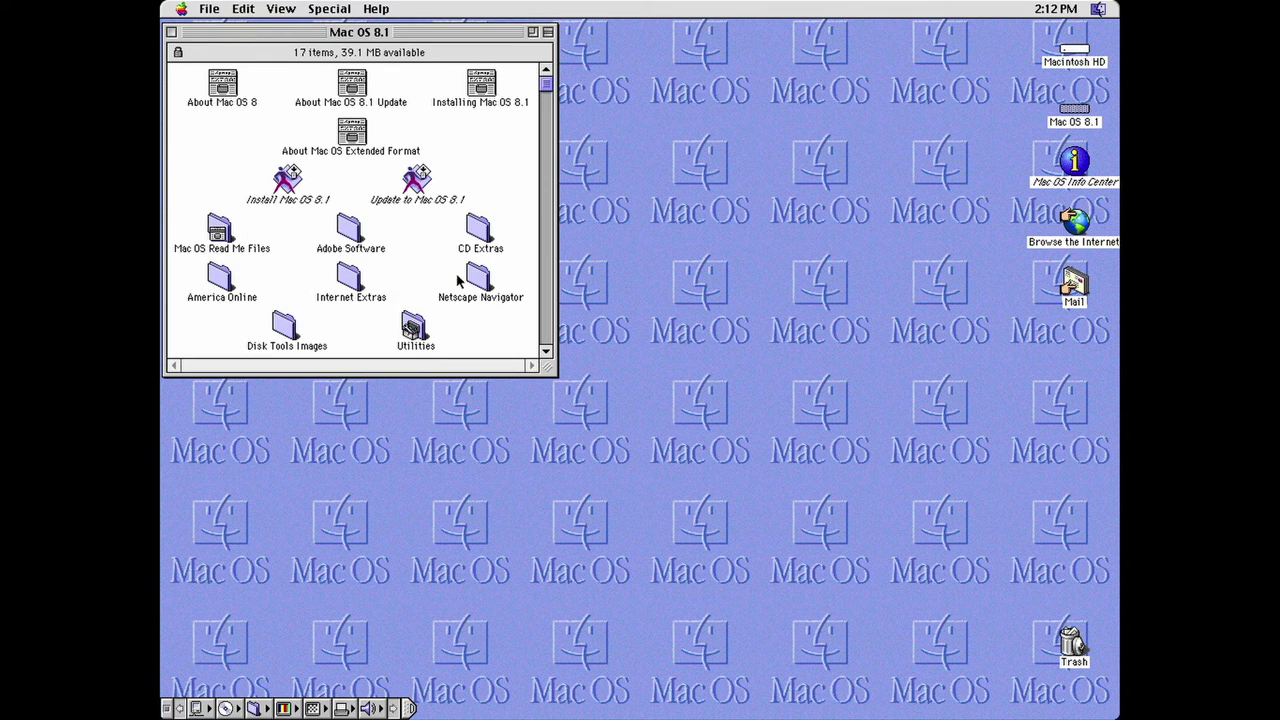
pyautogui.click(545, 306)
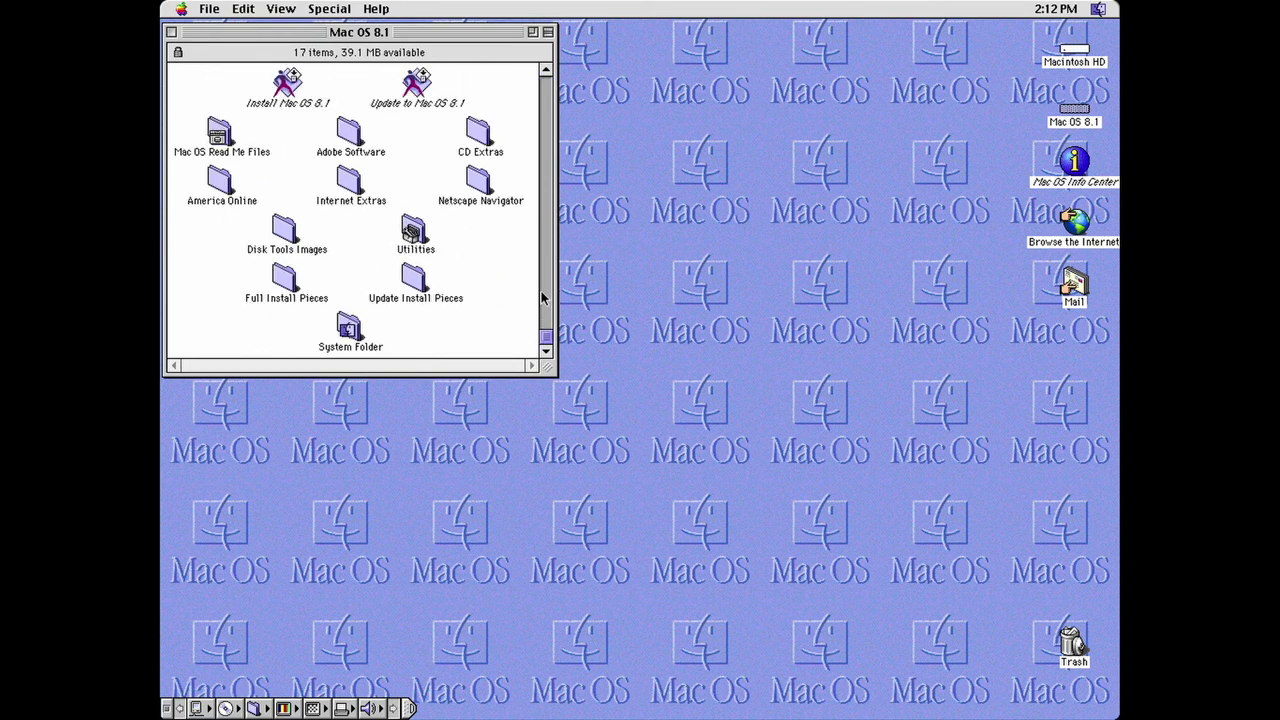
pyautogui.click(541, 120)
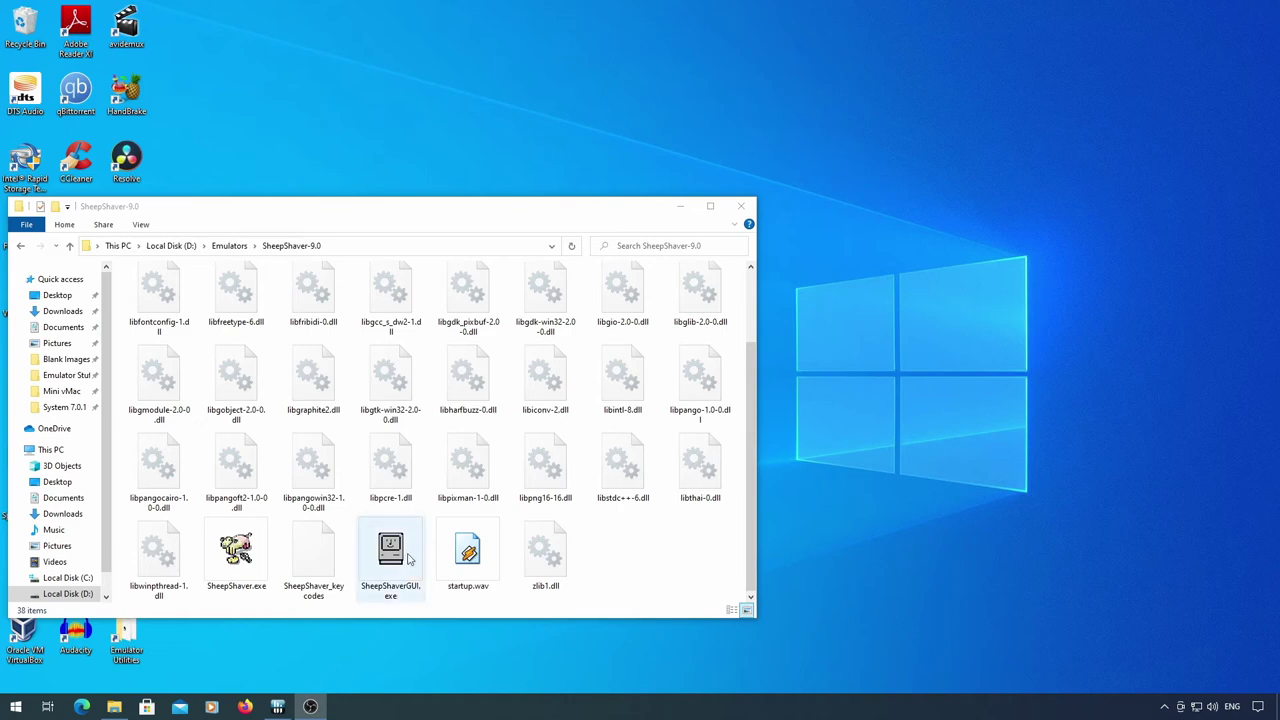
# Step: Open the SheepShaver settings from the SheepShaver-9.0 folder and add Apple MacOS 9.0.4.iso as a volume
pyautogui.doubleClick(408, 558)
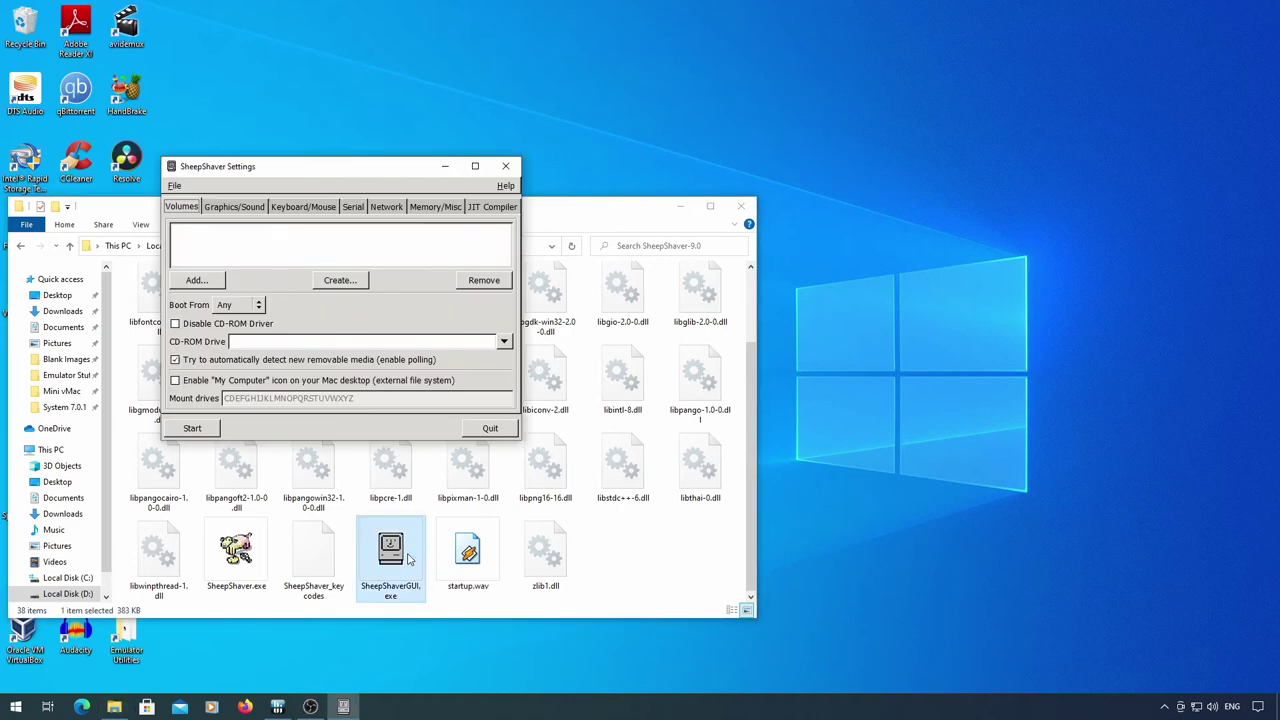
pyautogui.click(205, 285)
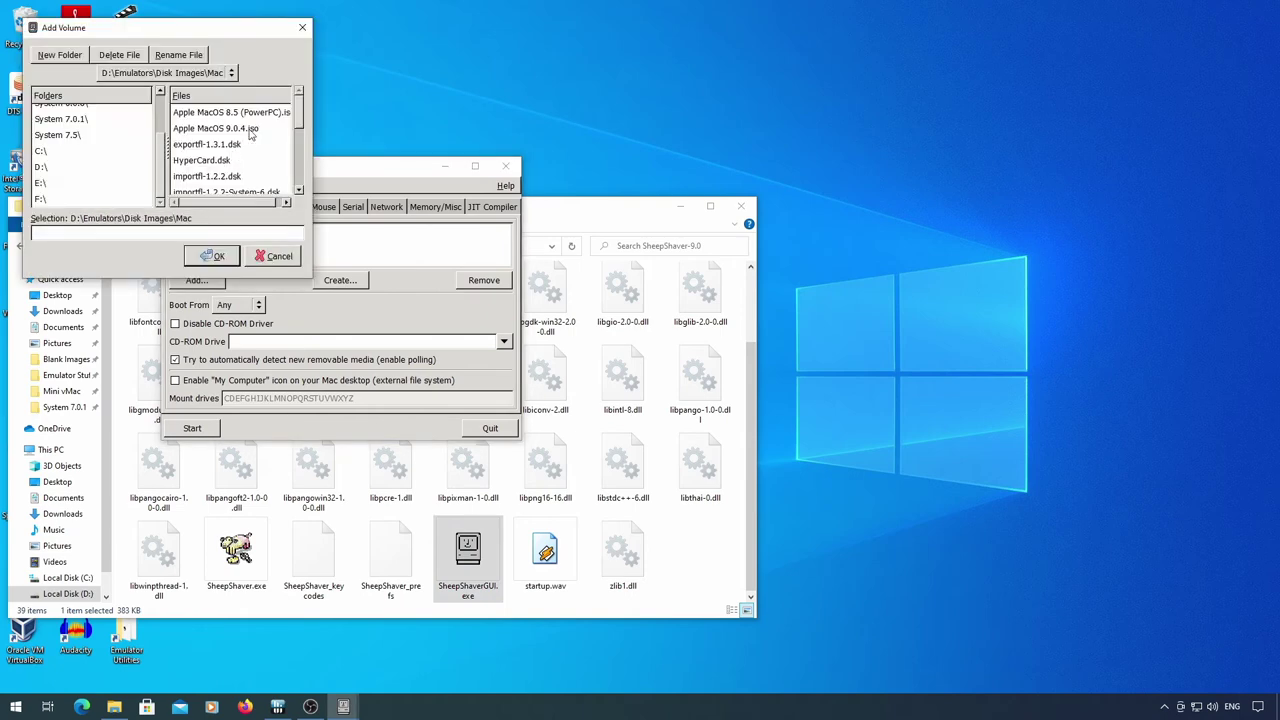
pyautogui.click(250, 129)
pyautogui.click(212, 256)
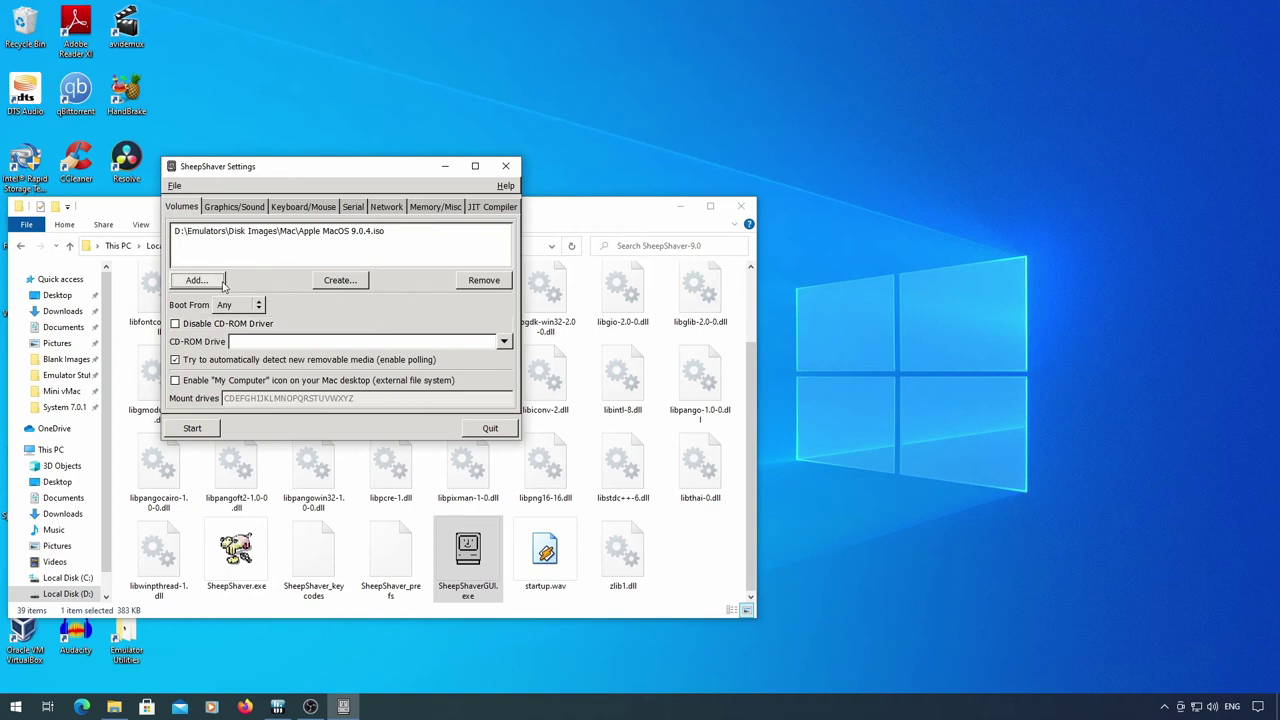
# Step: Create a new hardfile for the SheepShaver machine in the Mac disk images folder
pyautogui.click(340, 280)
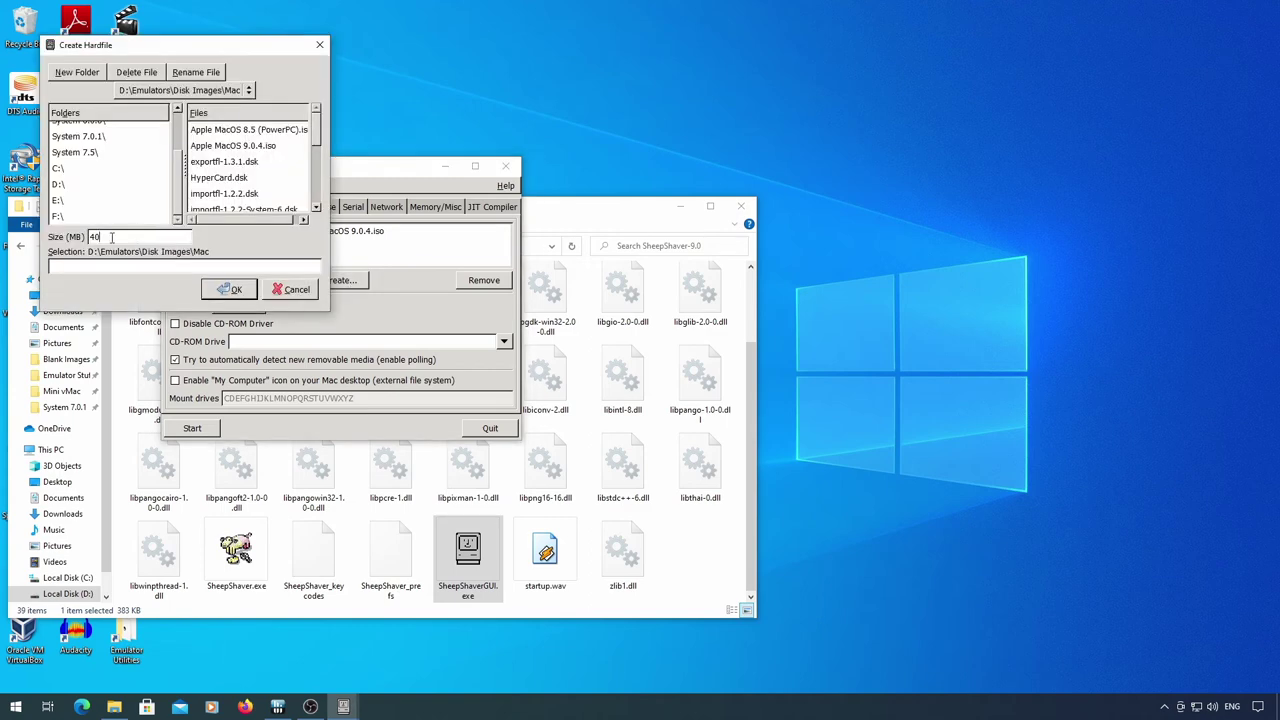
pyautogui.moveTo(111, 237); pyautogui.dragTo(97, 230)
pyautogui.click(132, 262)
pyautogui.press('Return')
# Step: Set SheepShaver's window refresh rate to Dynamic and its display size to 1024 by 768
pyautogui.click(228, 208)
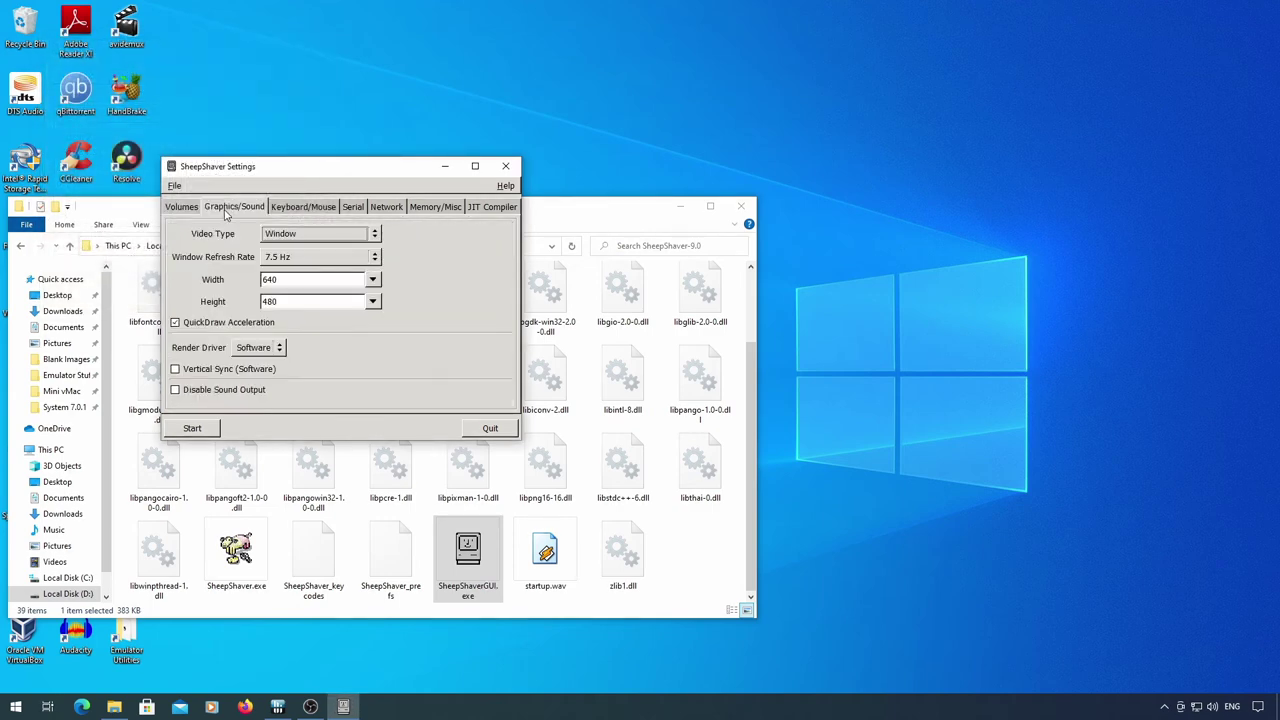
pyautogui.click(287, 259)
pyautogui.click(290, 326)
pyautogui.click(372, 280)
pyautogui.click(322, 338)
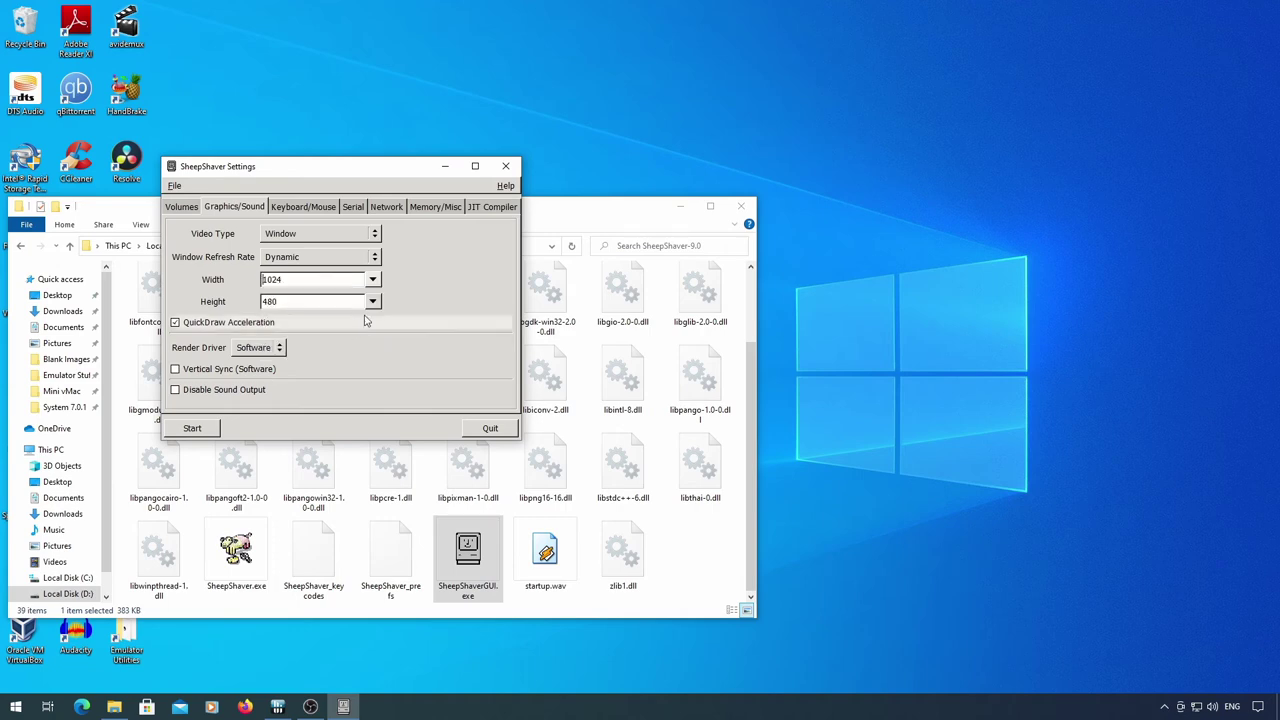
pyautogui.click(372, 302)
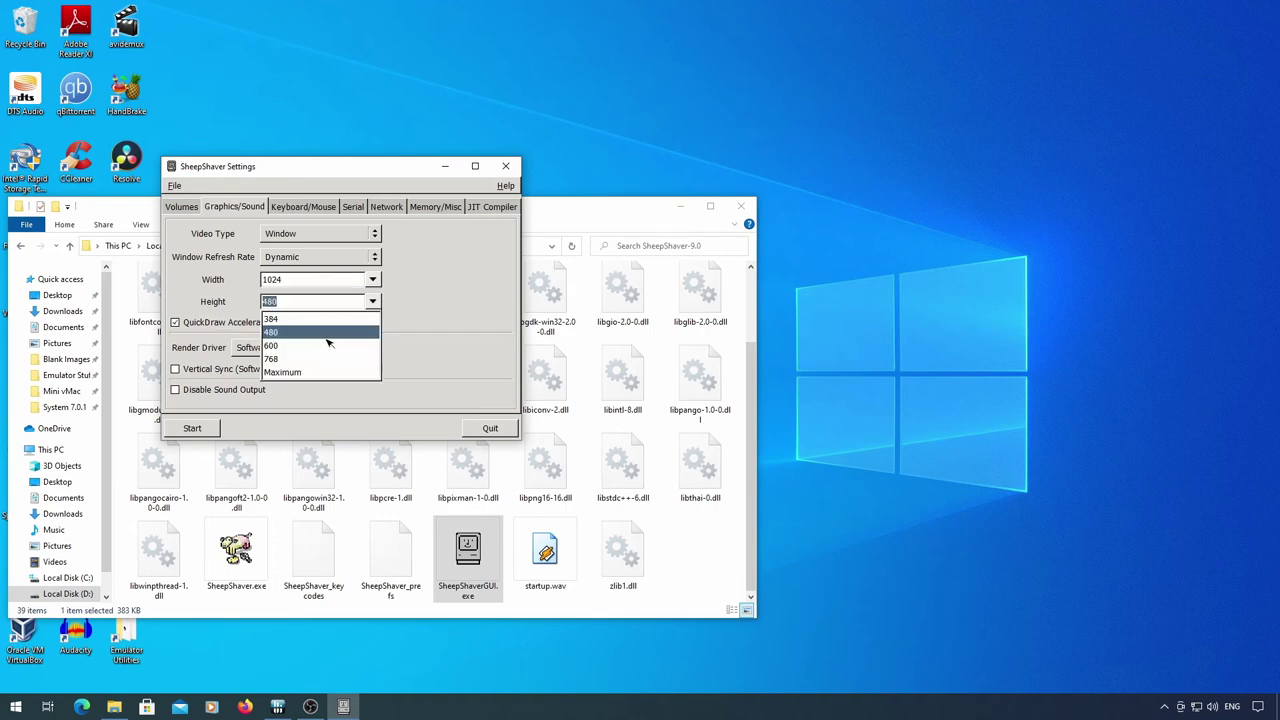
pyautogui.click(316, 362)
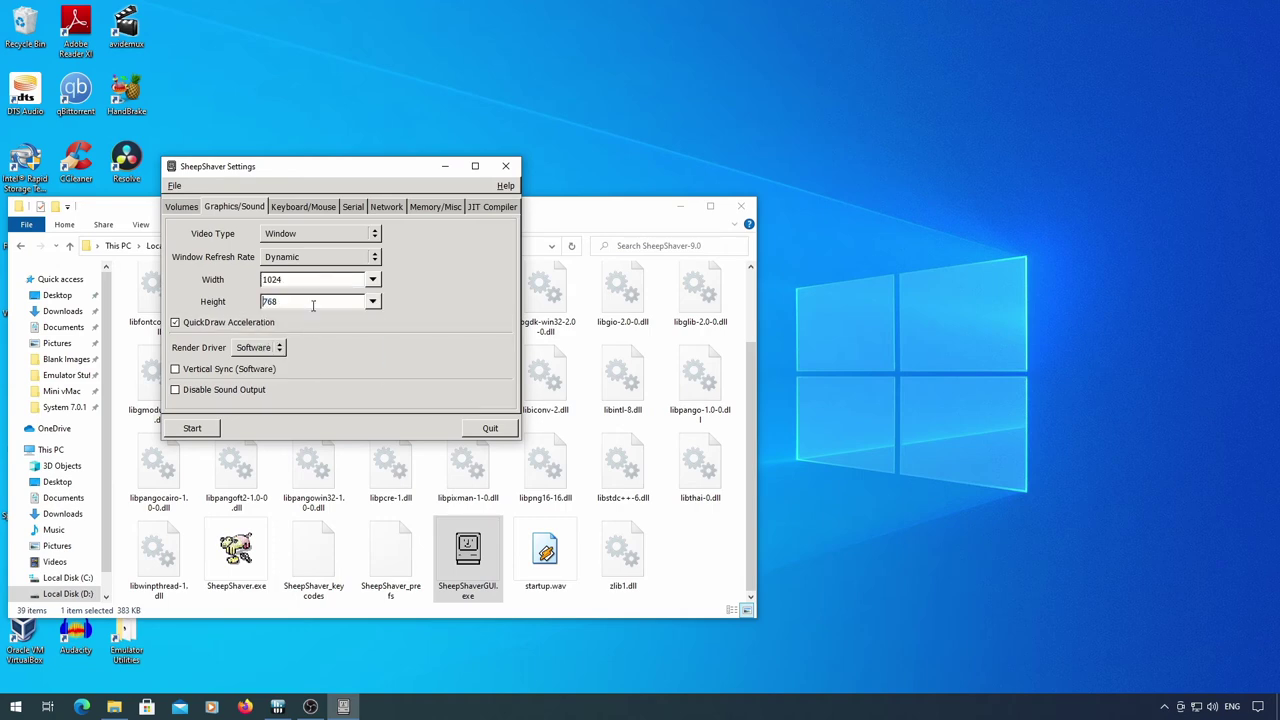
# Step: Set the Mac OS RAM size to 128 MB, choose SheepShaver-8.5\G3.rom as the ROM file, and review the JIT compiler options
pyautogui.click(420, 210)
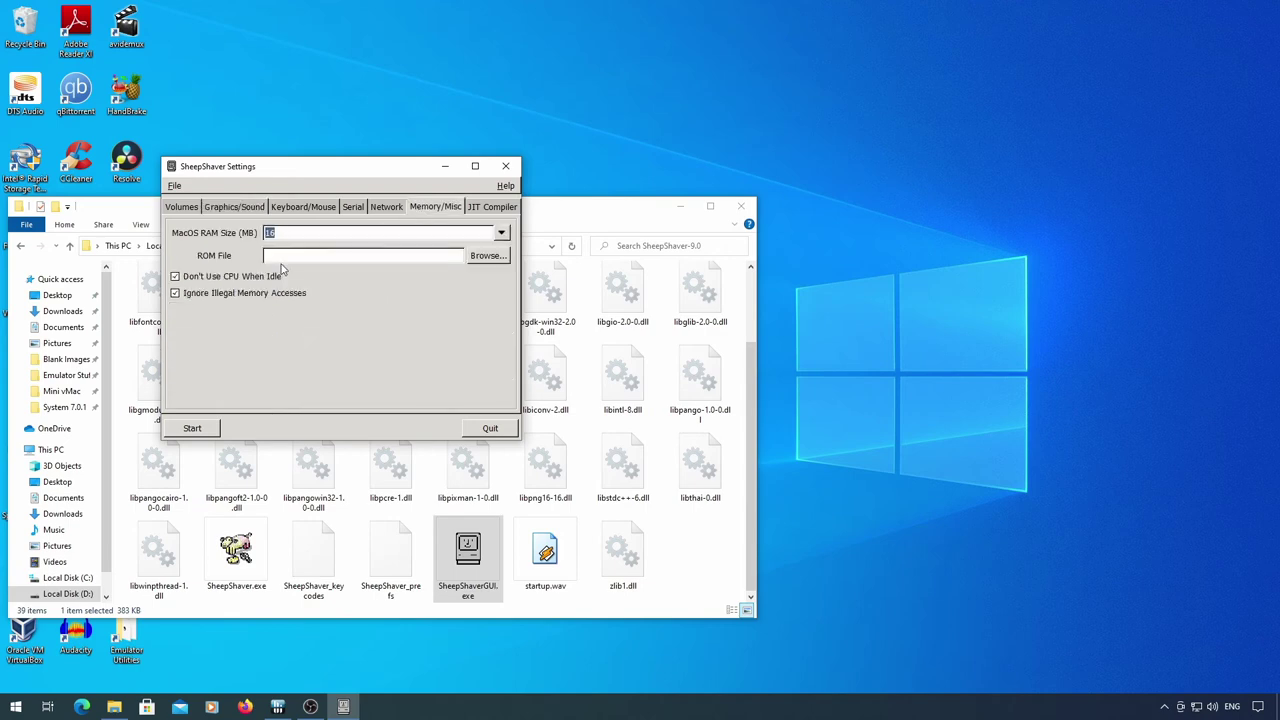
pyautogui.write('128')
pyautogui.click(487, 255)
pyautogui.doubleClick(240, 150)
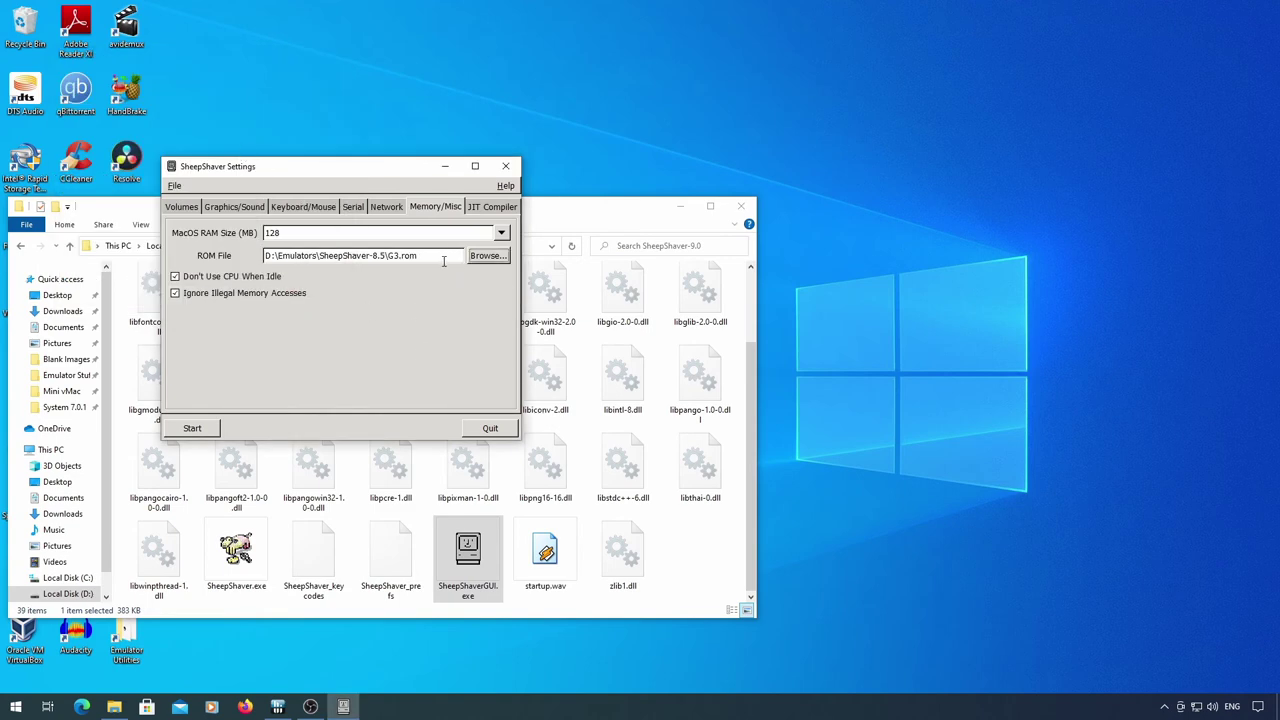
pyautogui.click(483, 210)
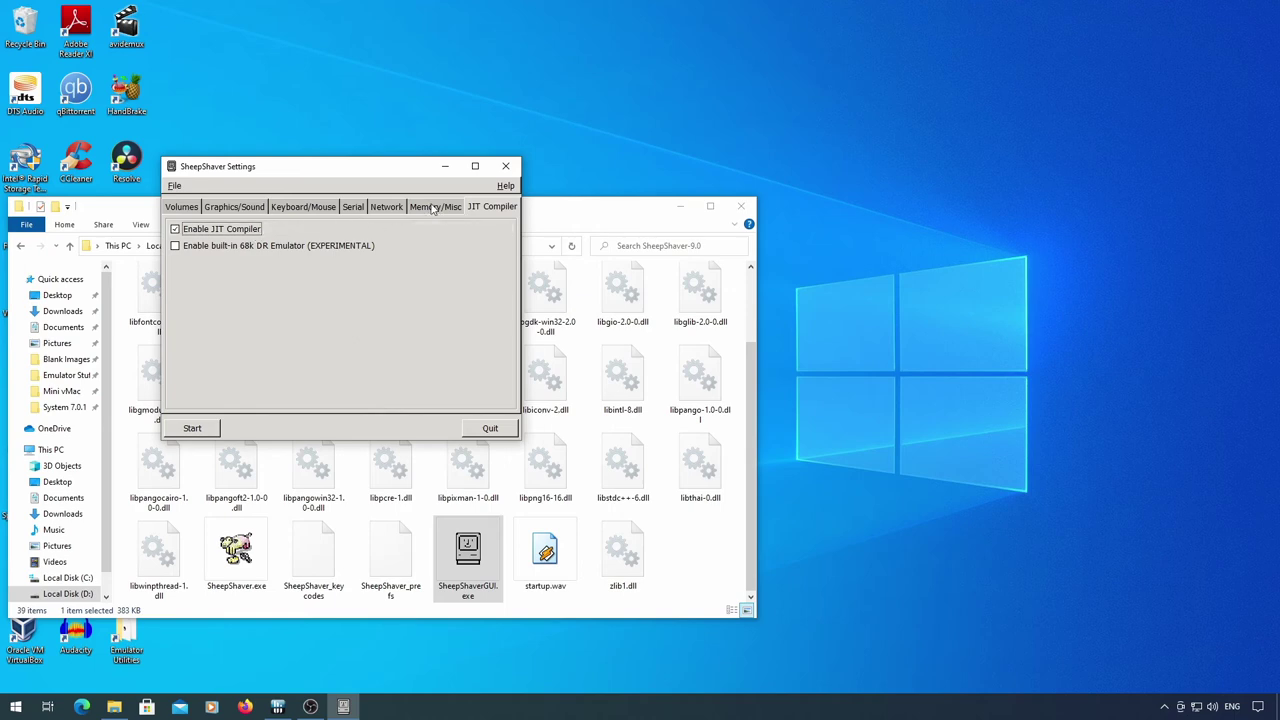
pyautogui.click(433, 207)
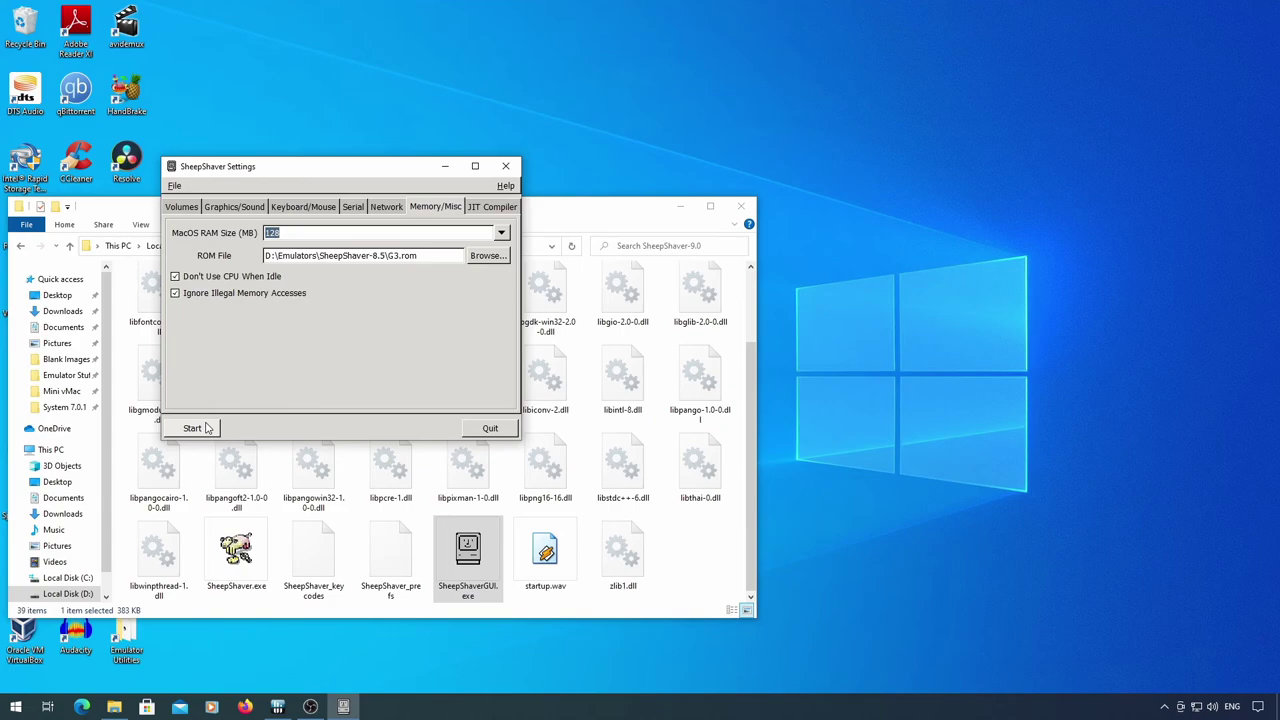
# Step: Start the SheepShaver machine and initialize the unreadable disk under the name Macintosh HD
pyautogui.click(193, 428)
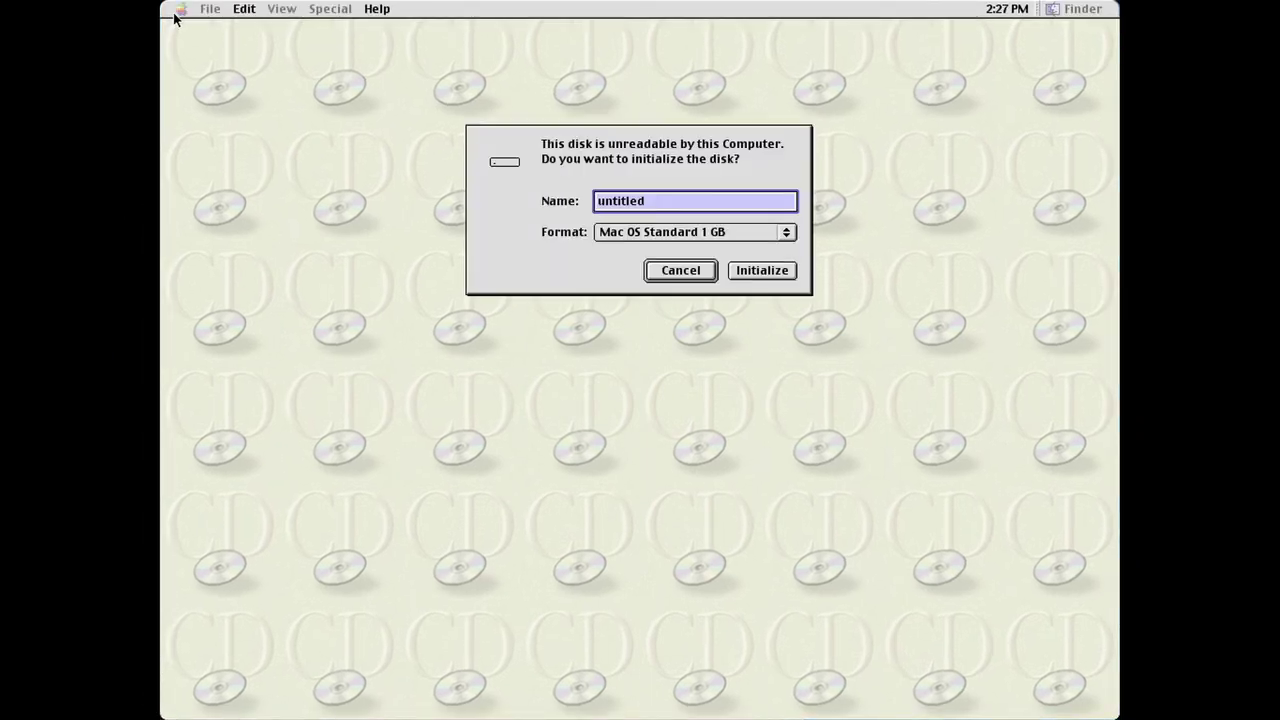
pyautogui.write('Ma')
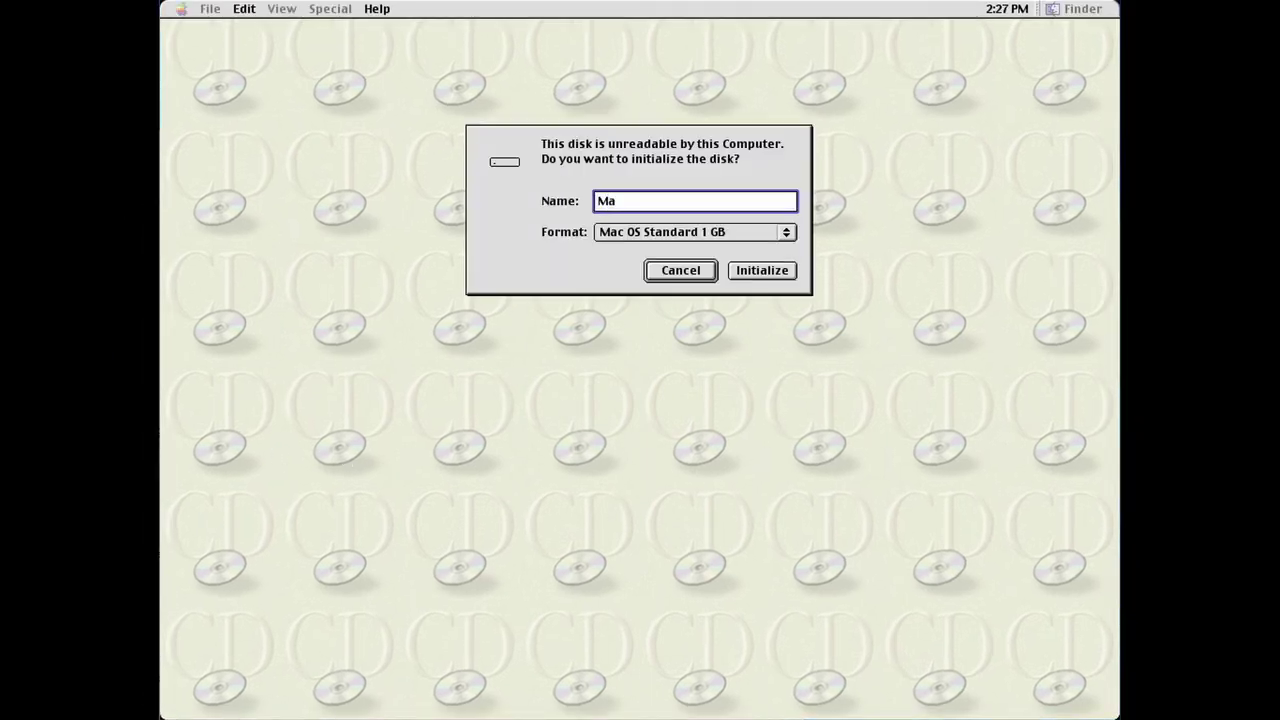
pyautogui.write('cintosh HD')
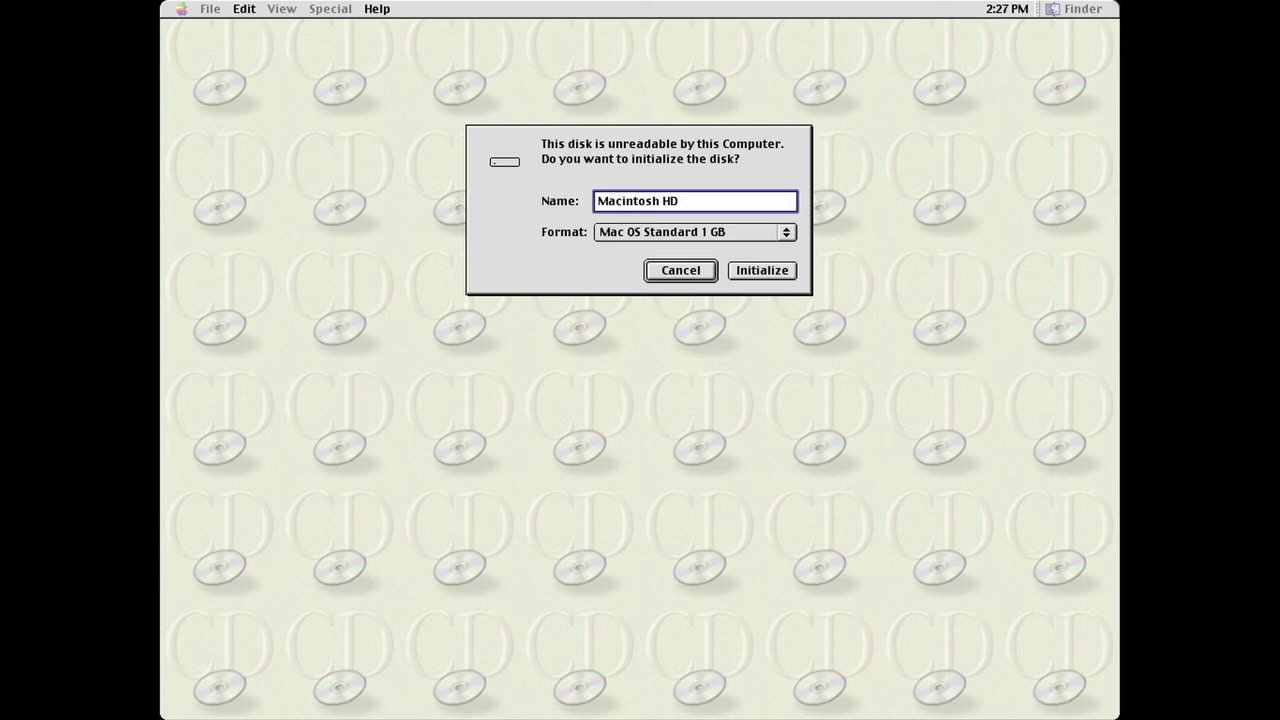
pyautogui.click(771, 275)
pyautogui.click(728, 211)
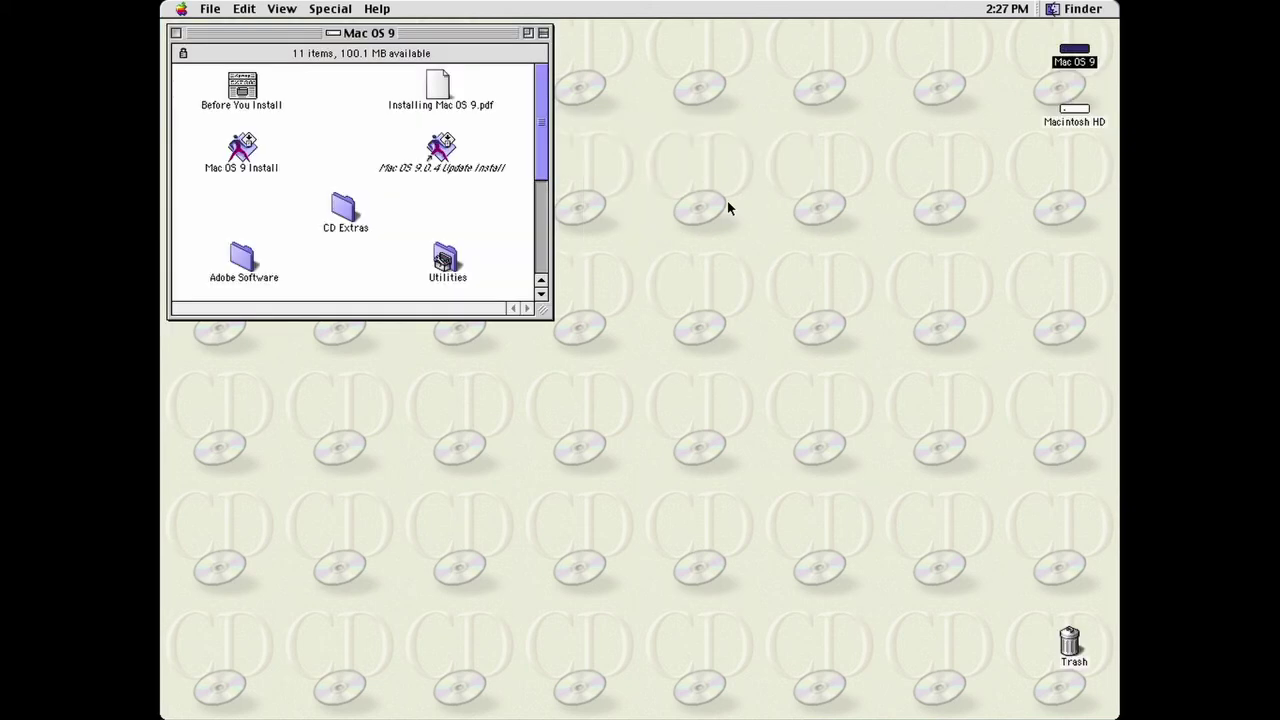
# Step: Launch Mac OS 9 Install, select Macintosh HD as the destination, and agree to the software license
pyautogui.doubleClick(240, 148)
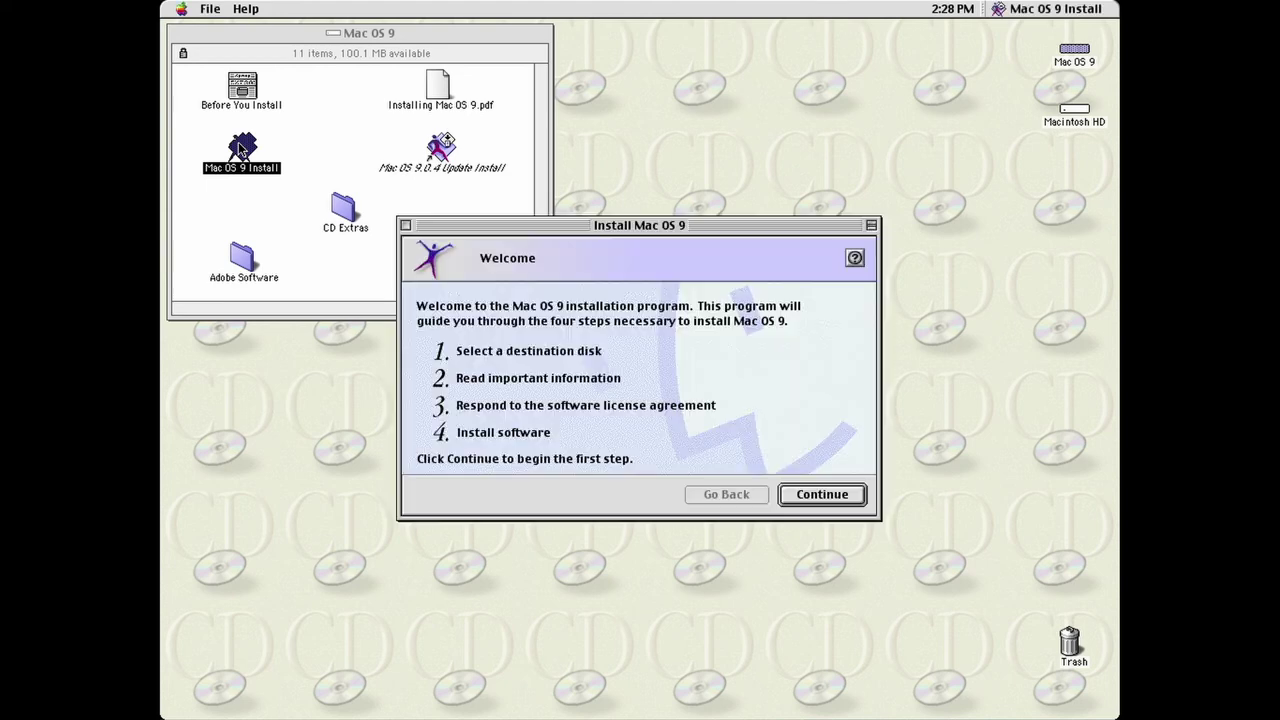
pyautogui.click(807, 494)
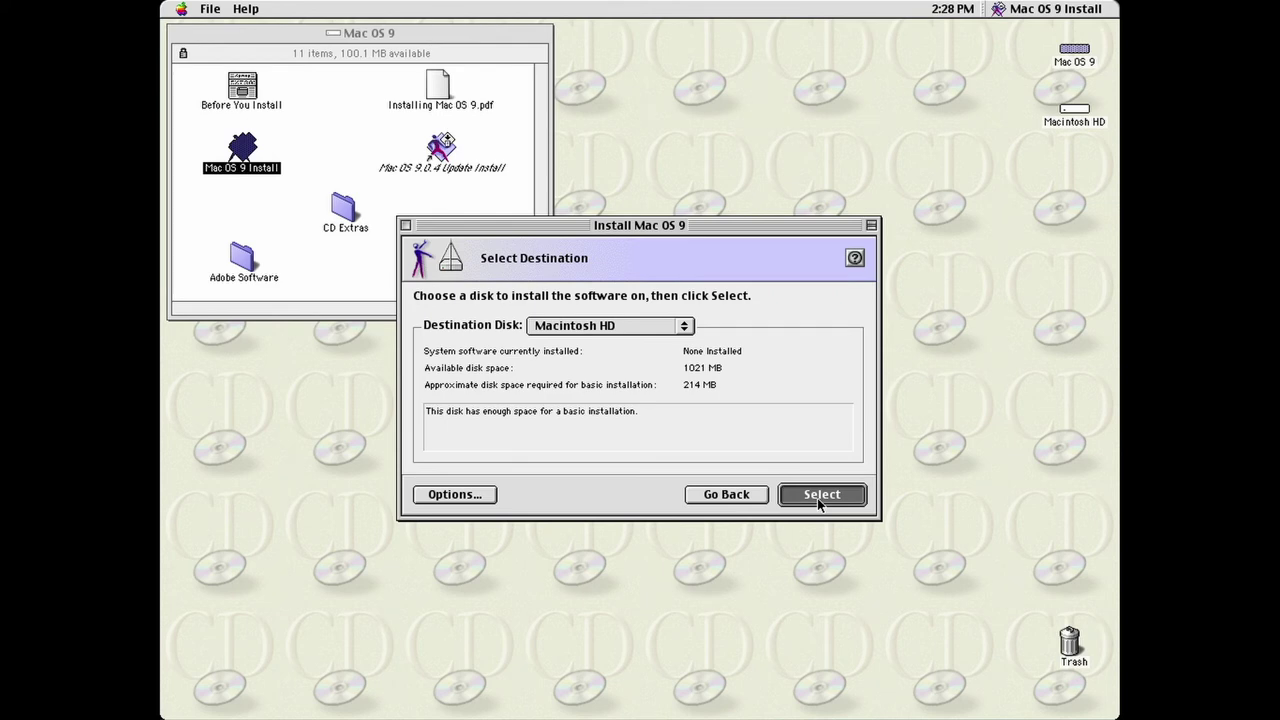
pyautogui.click(819, 498)
pyautogui.click(819, 498)
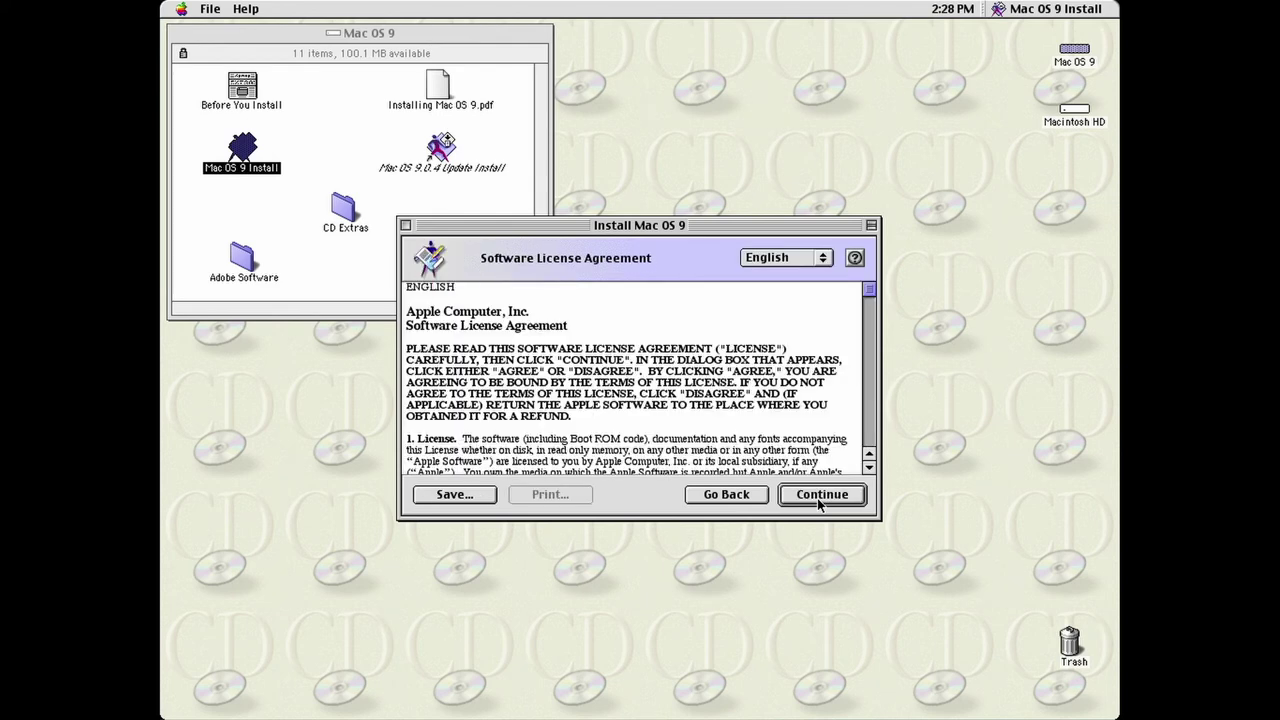
pyautogui.click(819, 499)
pyautogui.click(768, 432)
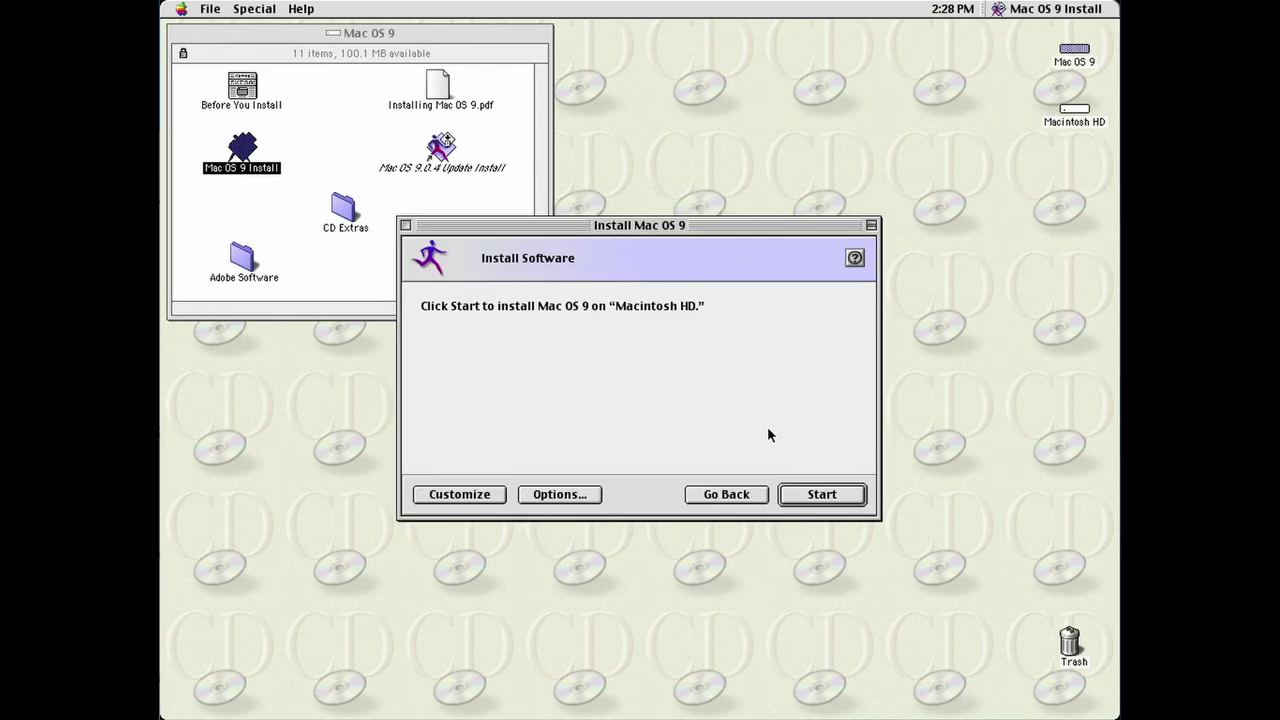
# Step: Turn off Update Apple Hard Disk Drivers, show the custom component list, and start the Mac OS 9 installation with the recommended components
pyautogui.click(552, 494)
pyautogui.click(517, 290)
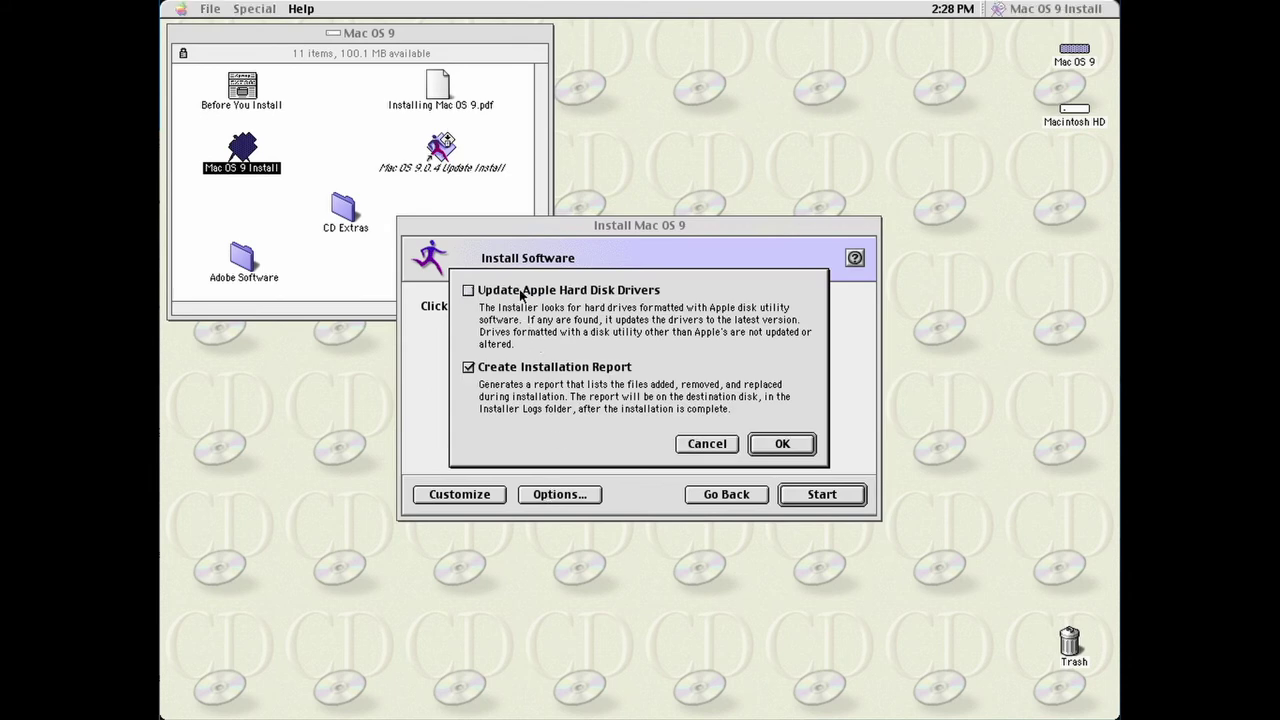
pyautogui.click(781, 443)
pyautogui.click(435, 494)
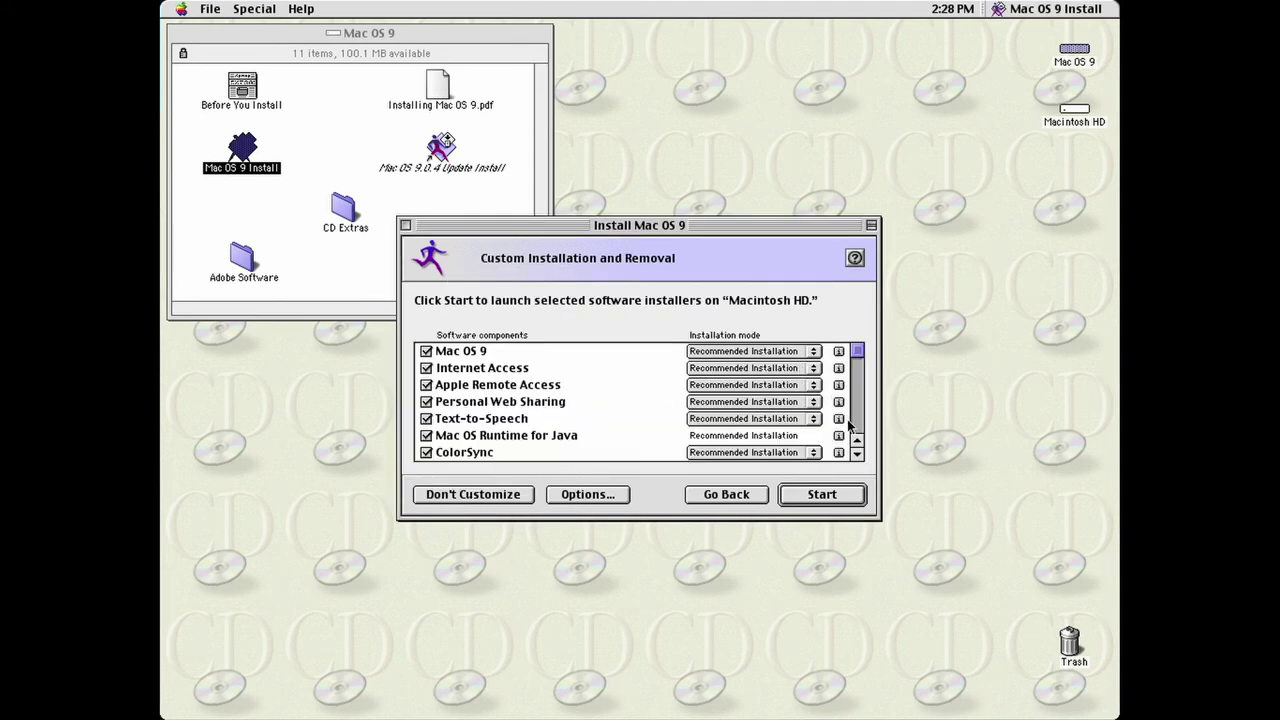
pyautogui.click(823, 499)
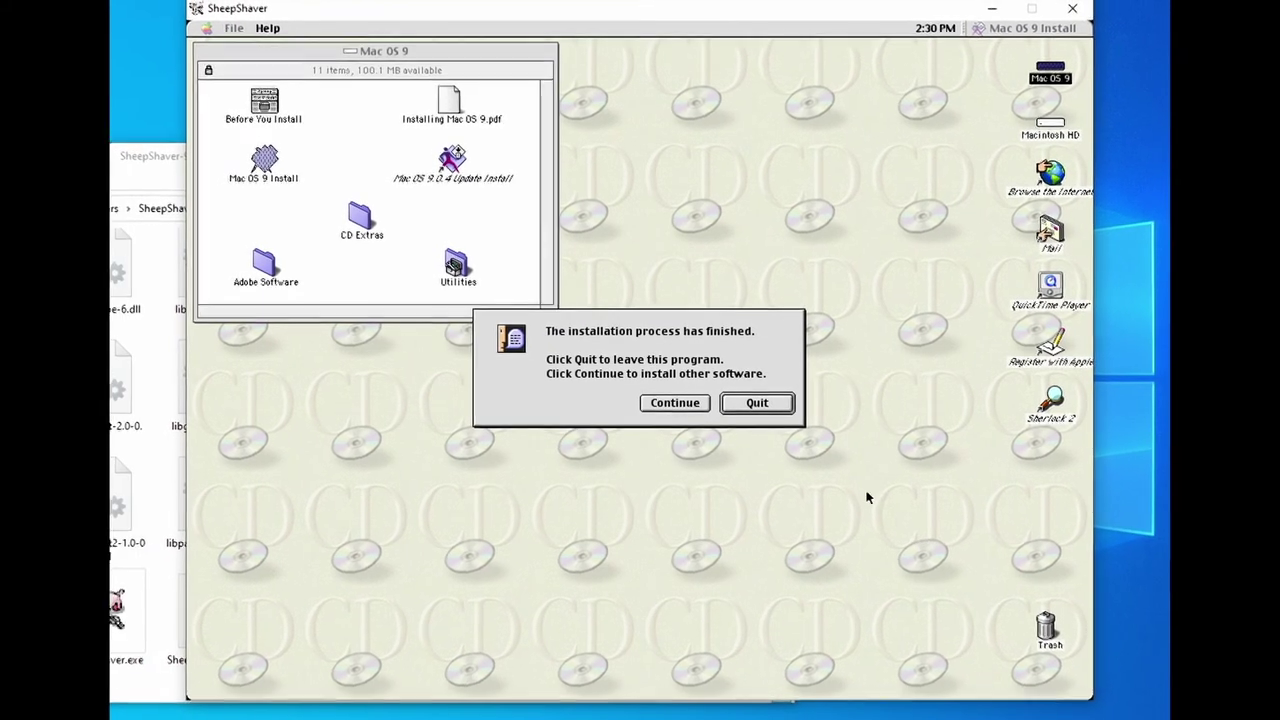
# Step: Quit the finished Mac OS 9 installer and shut down the emulated Mac
pyautogui.click(757, 402)
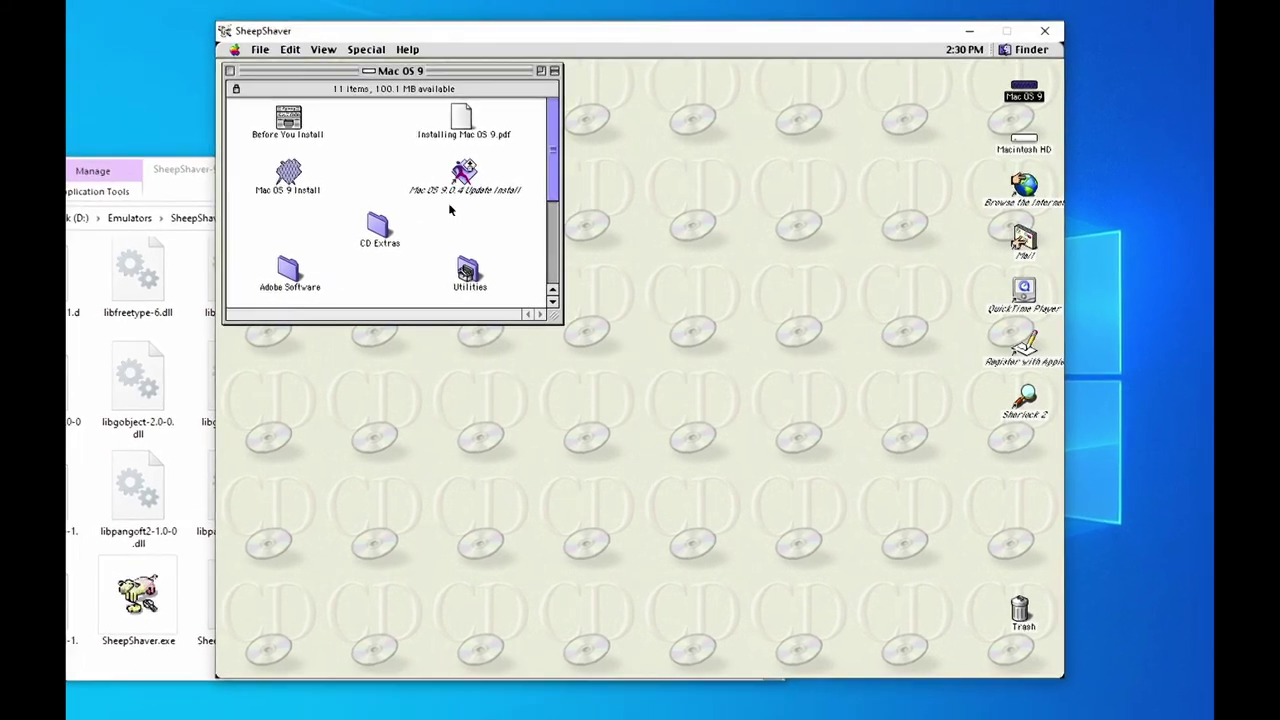
pyautogui.click(366, 49)
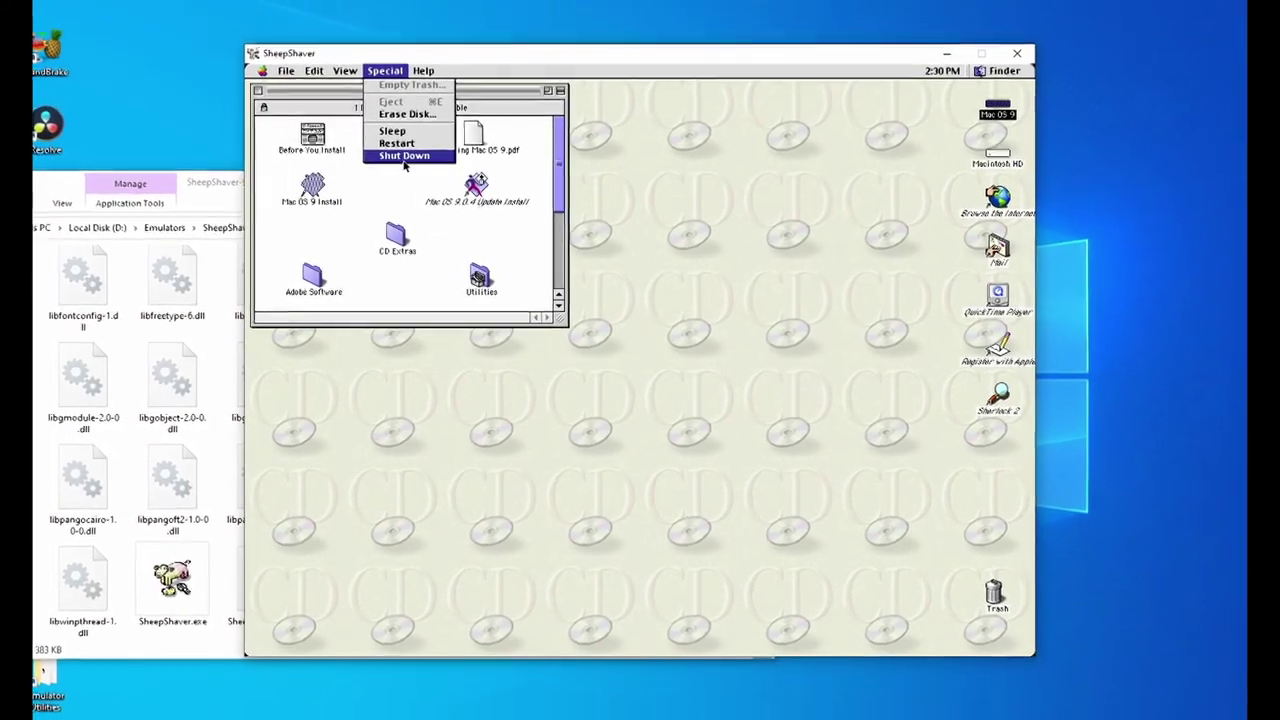
pyautogui.click(405, 165)
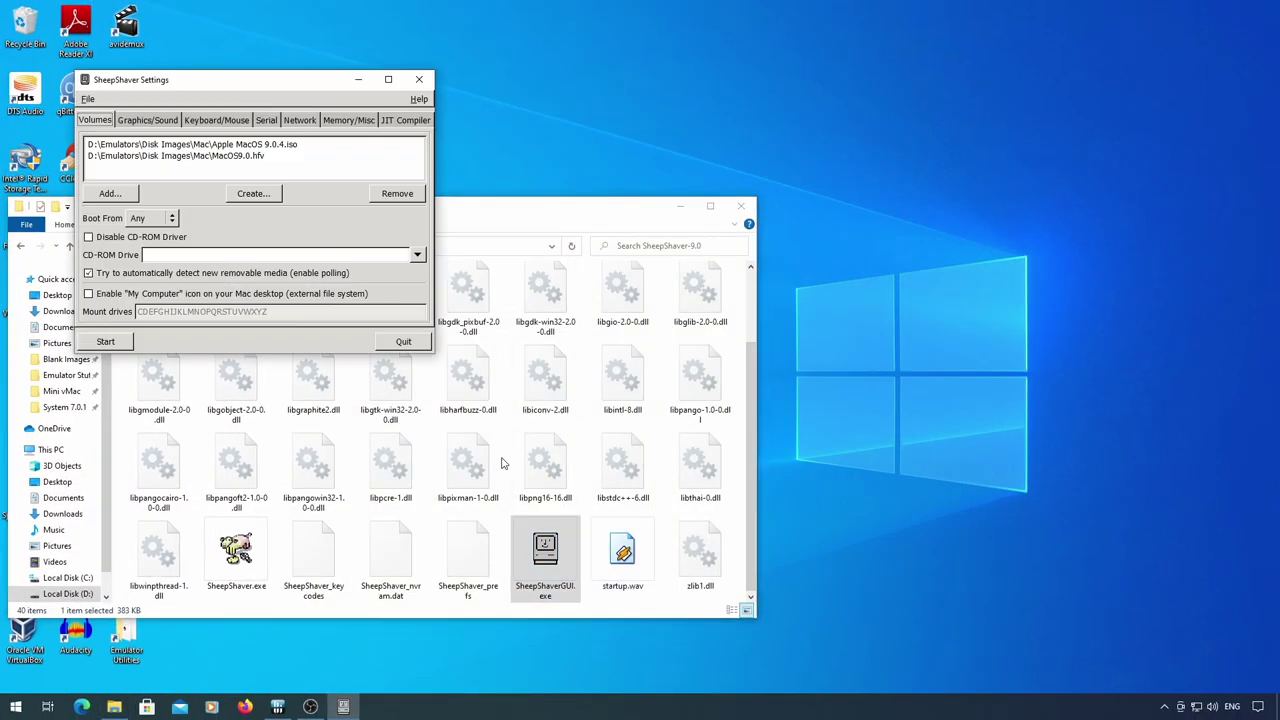
# Step: Minimize the SheepShaver-9.0 folder window and move MacOS9.0.hfv above Apple MacOS 9.0.4.iso in the volume list
pyautogui.click(679, 207)
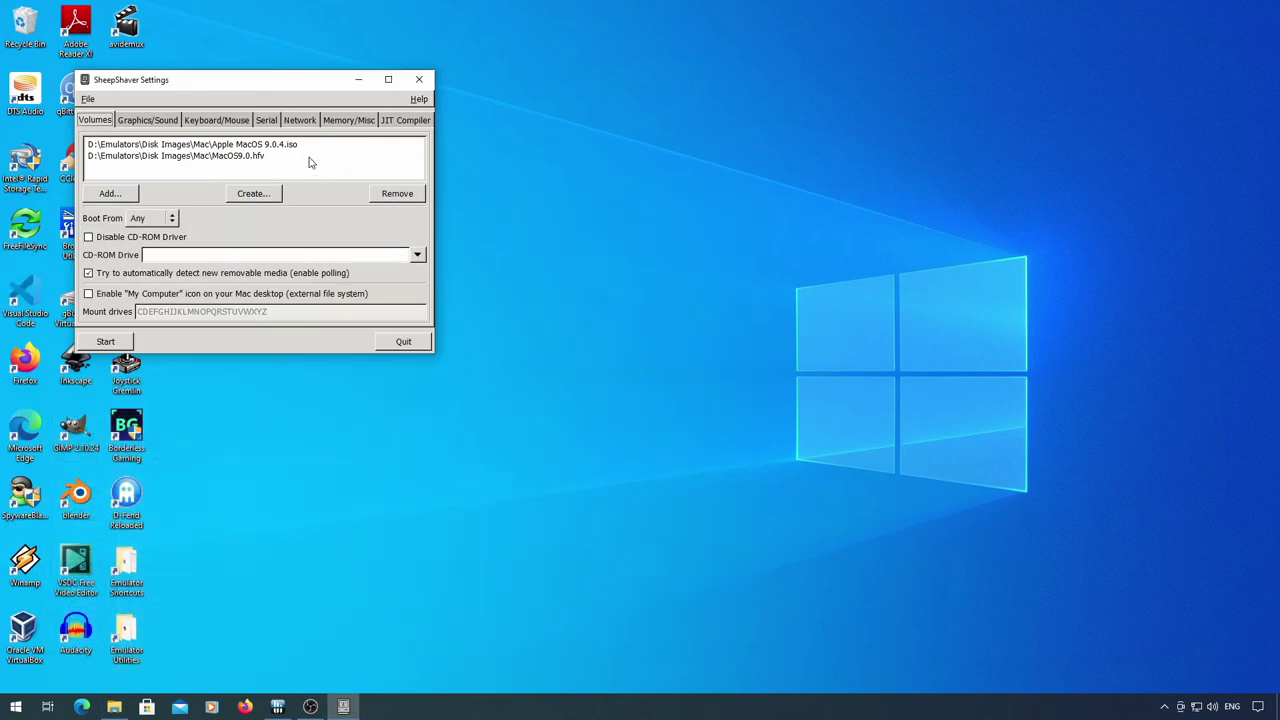
pyautogui.click(301, 157)
pyautogui.moveTo(301, 157); pyautogui.dragTo(303, 145)
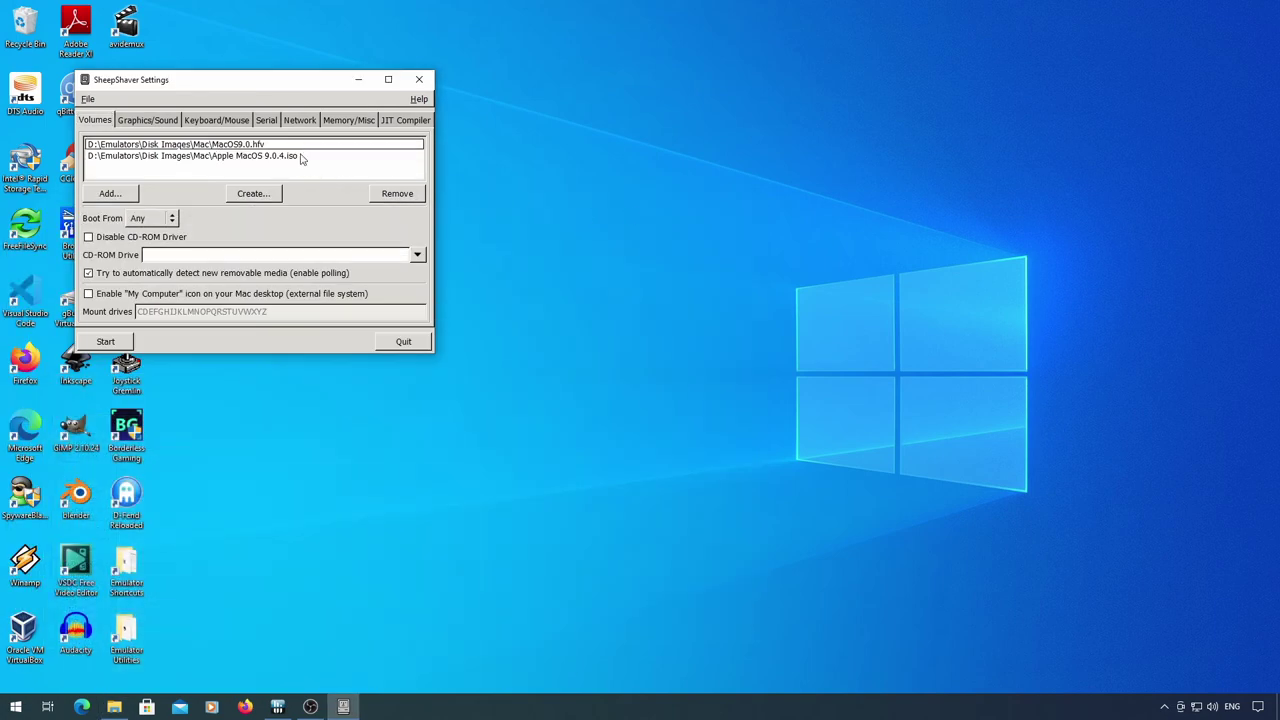
# Step: Boot the machine from the new hard disk and quit the Mac OS Setup Assistant without answering its questions
pyautogui.click(108, 342)
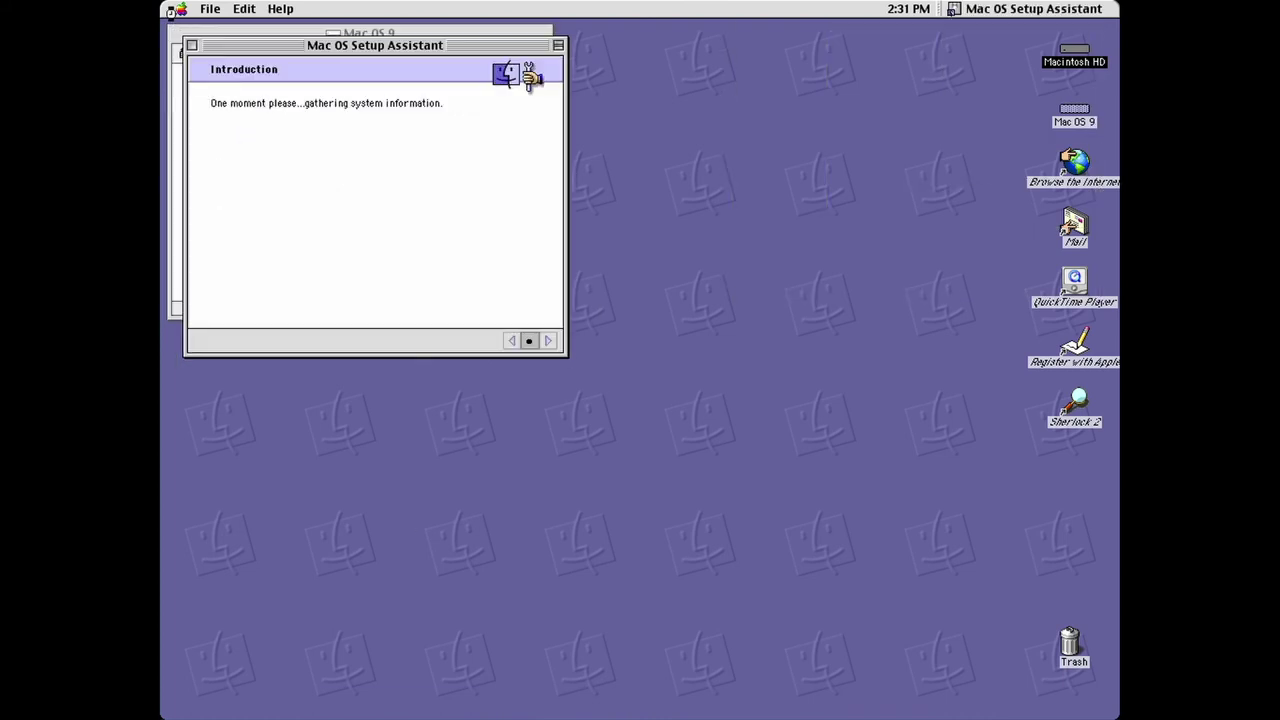
pyautogui.click(191, 45)
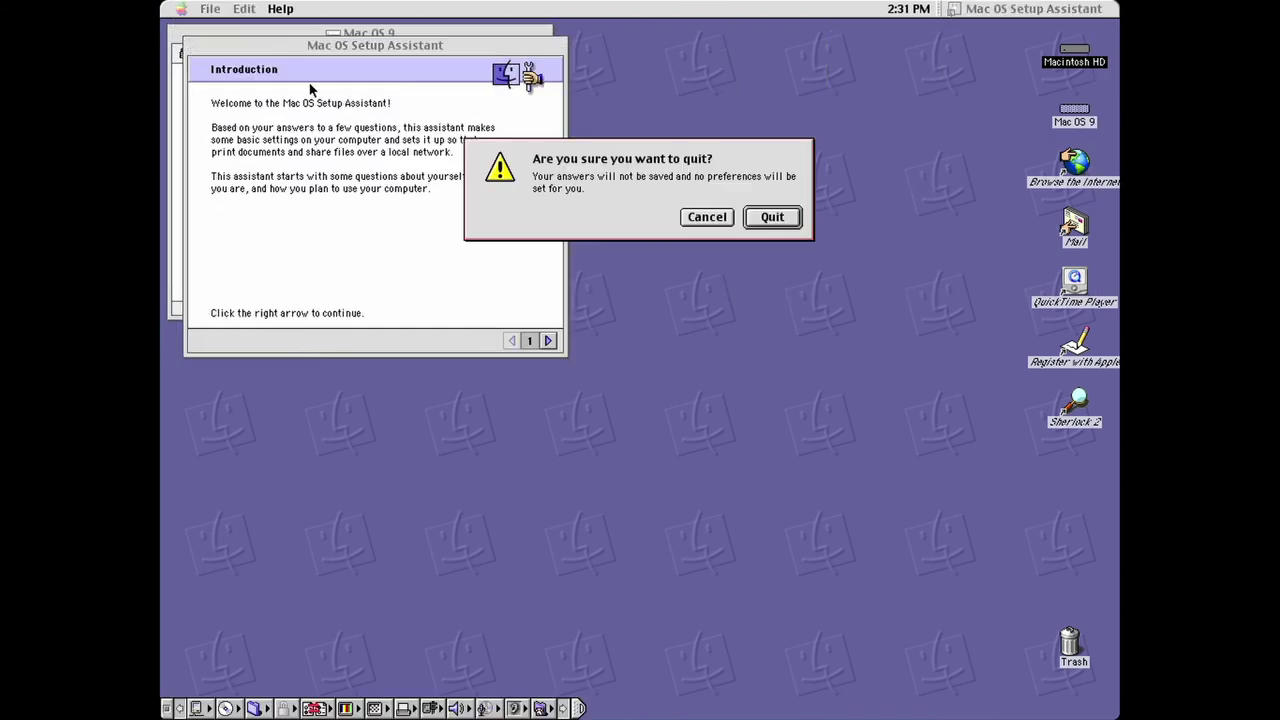
pyautogui.click(758, 221)
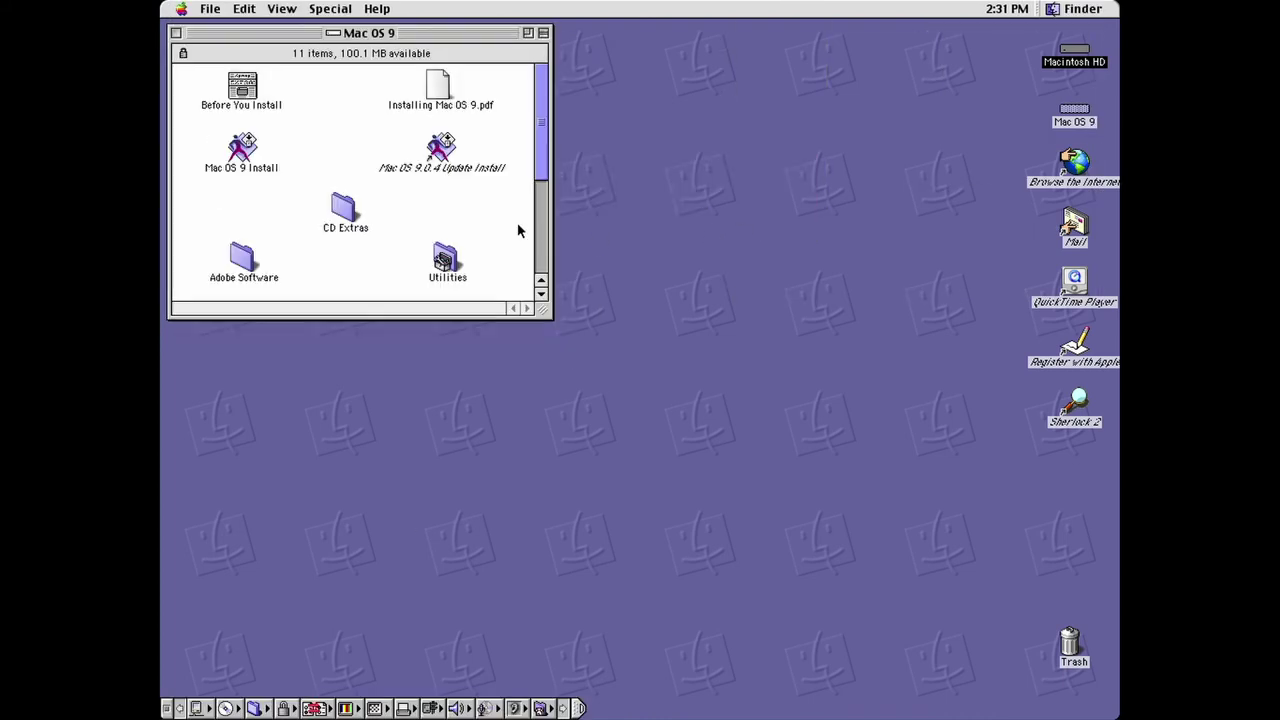
# Step: Launch Mac OS 9.0.4 Update Install, select Macintosh HD as the destination, and agree to the license
pyautogui.doubleClick(441, 150)
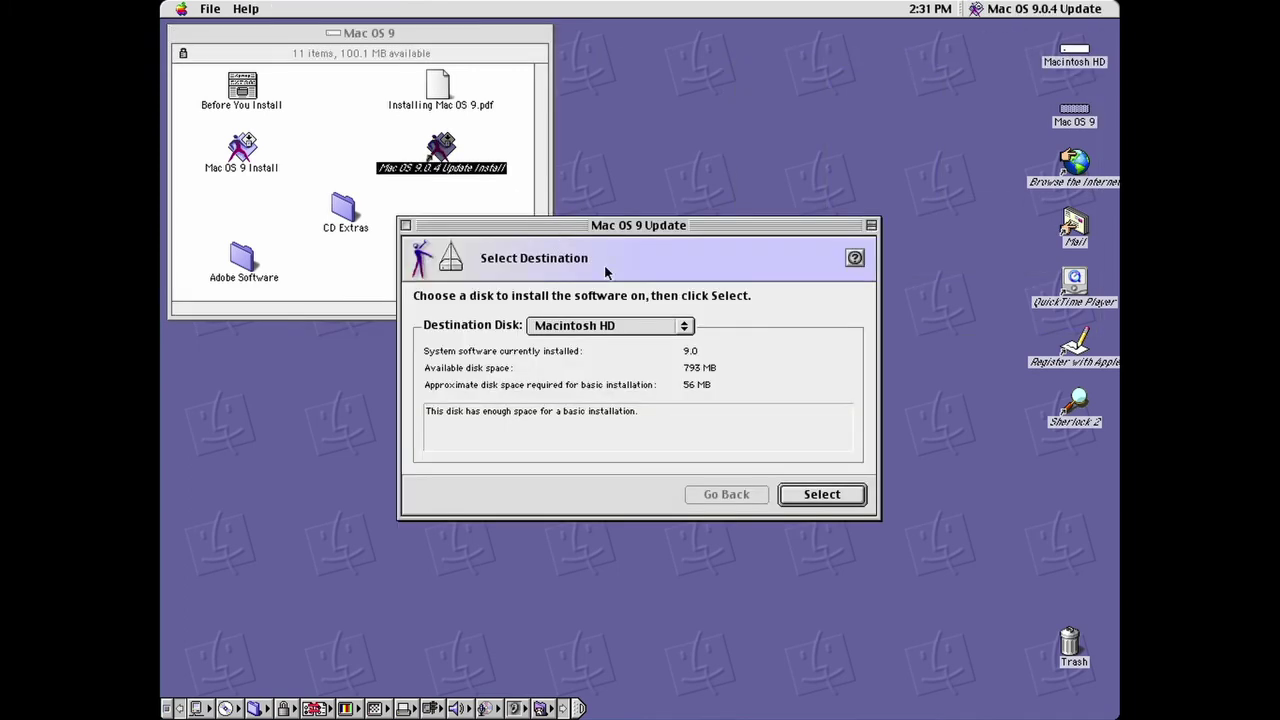
pyautogui.click(835, 494)
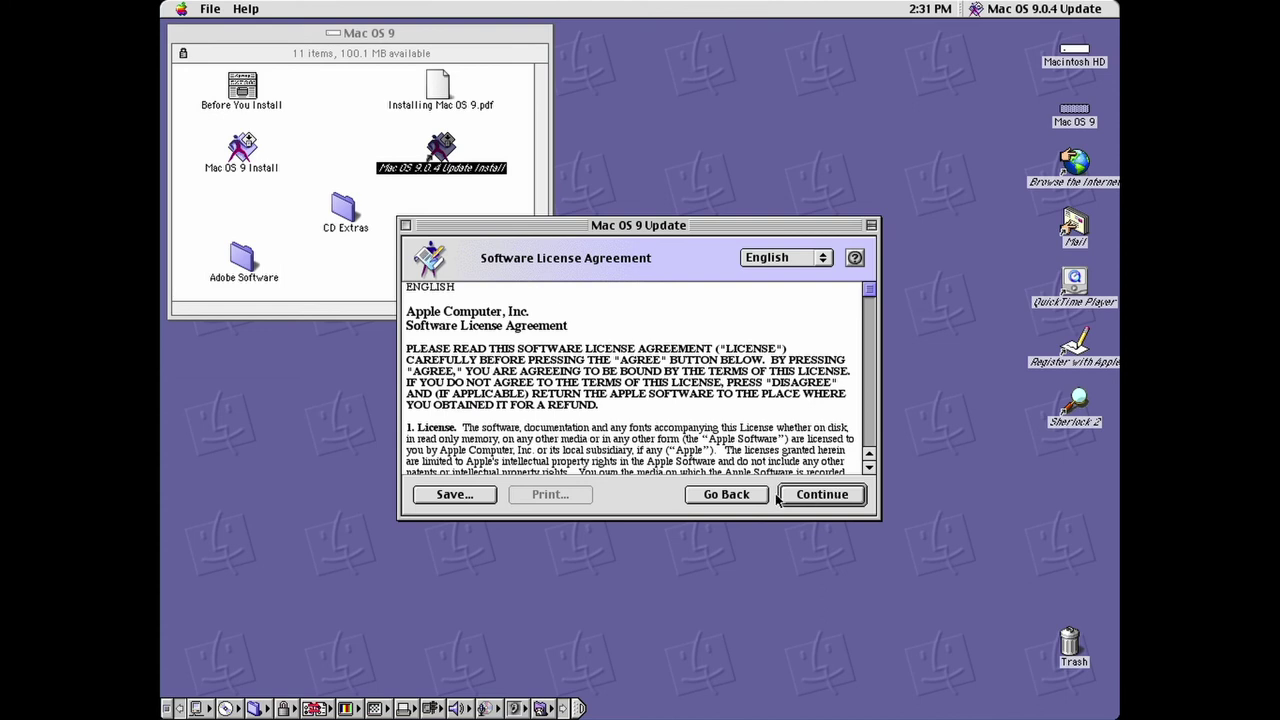
pyautogui.click(790, 500)
pyautogui.click(729, 427)
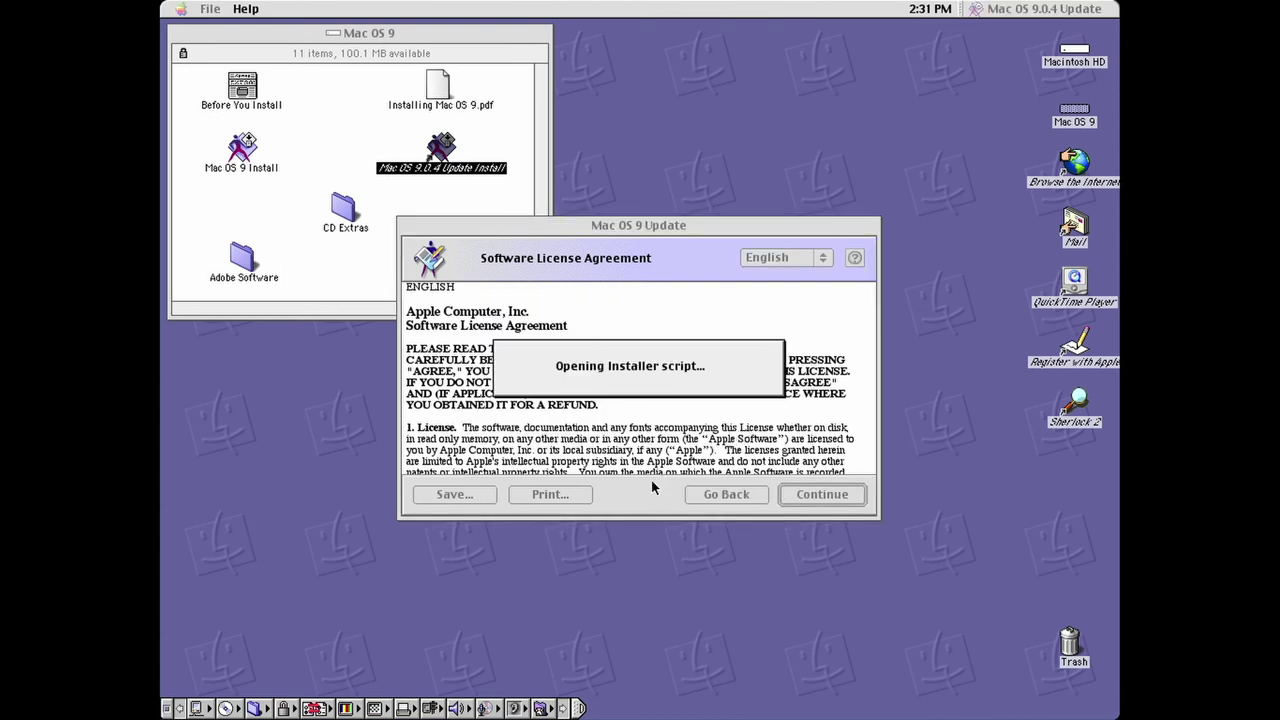
# Step: Turn off Update Apple Hard Disk Drivers and start the 9.0.4 update, allowing other running applications to quit
pyautogui.click(474, 498)
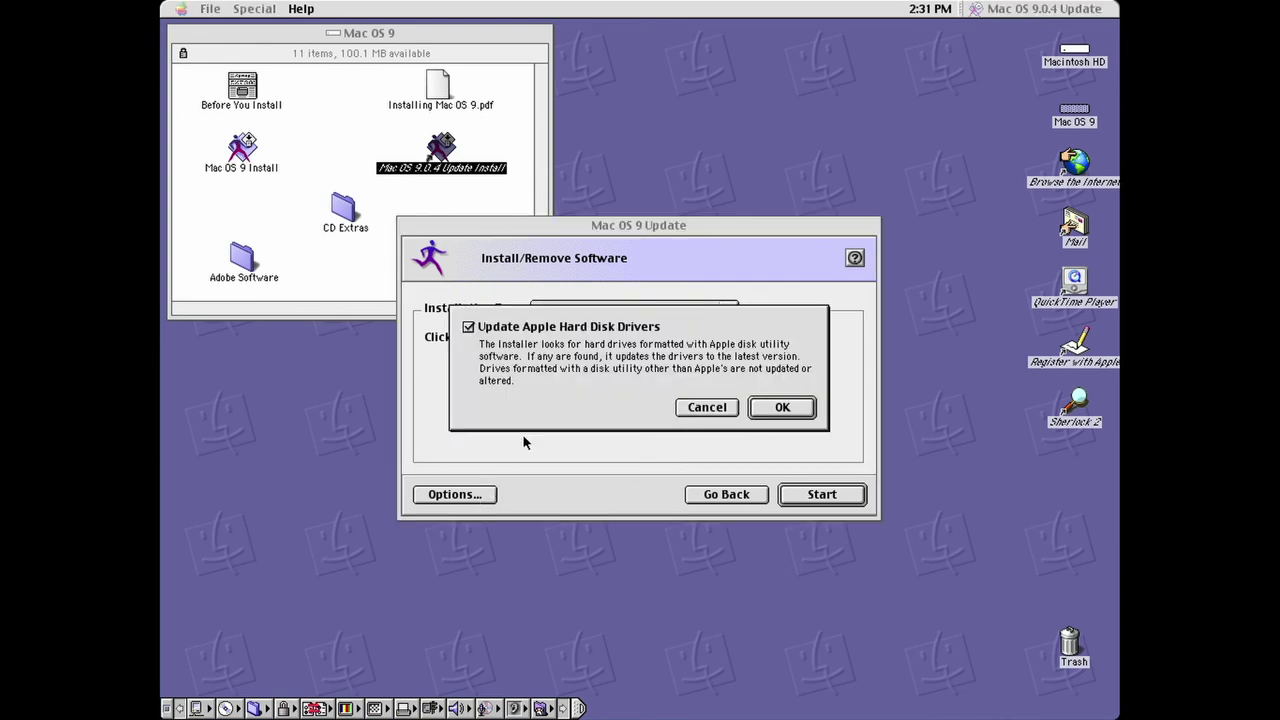
pyautogui.click(538, 331)
pyautogui.click(783, 407)
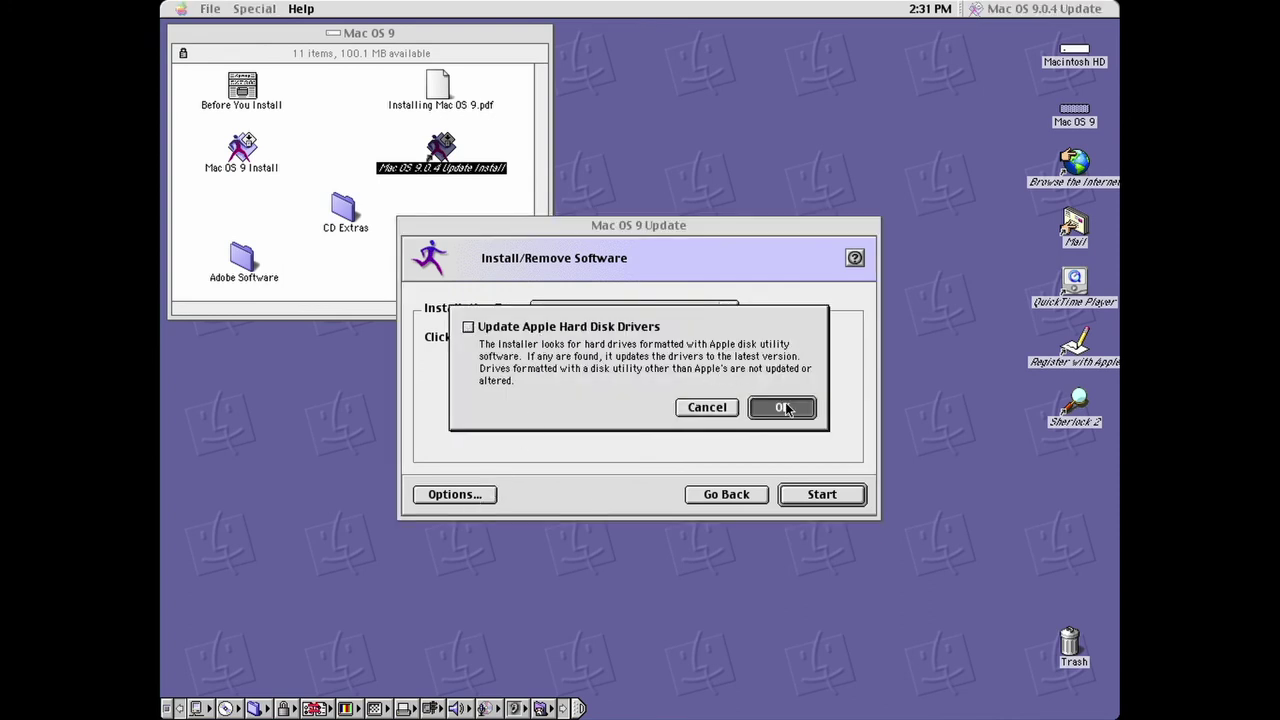
pyautogui.click(805, 498)
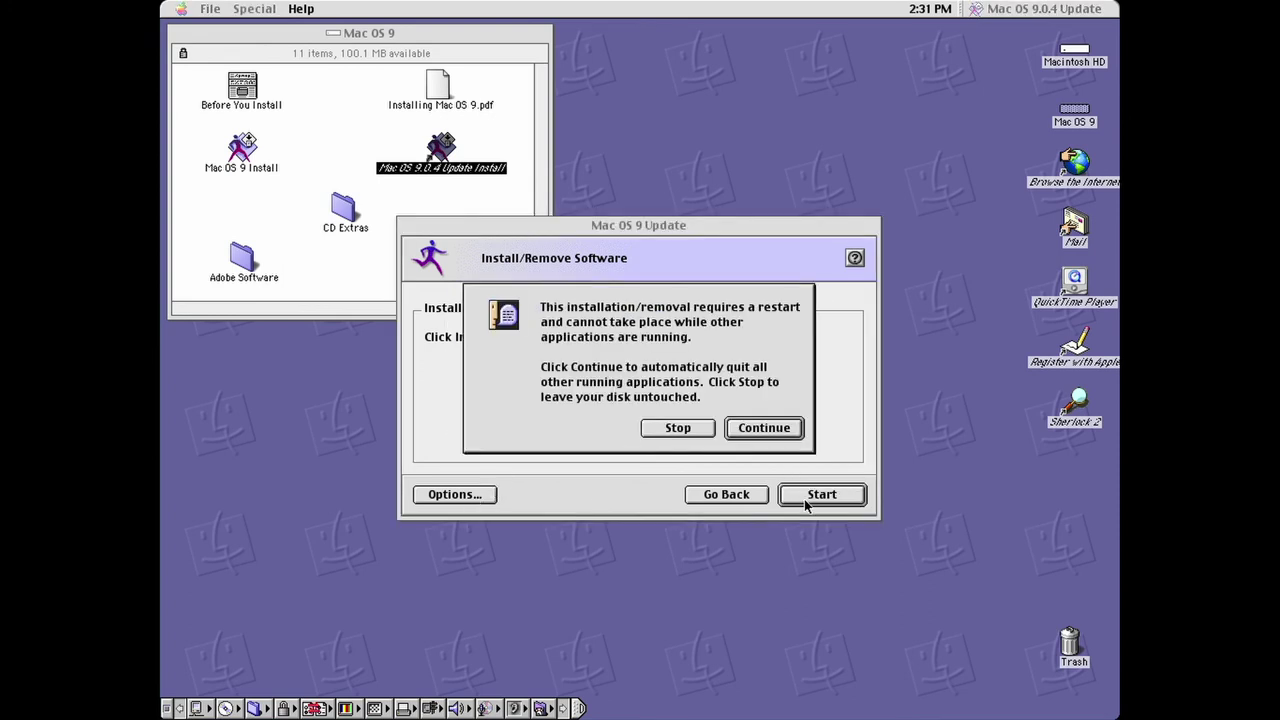
pyautogui.click(781, 436)
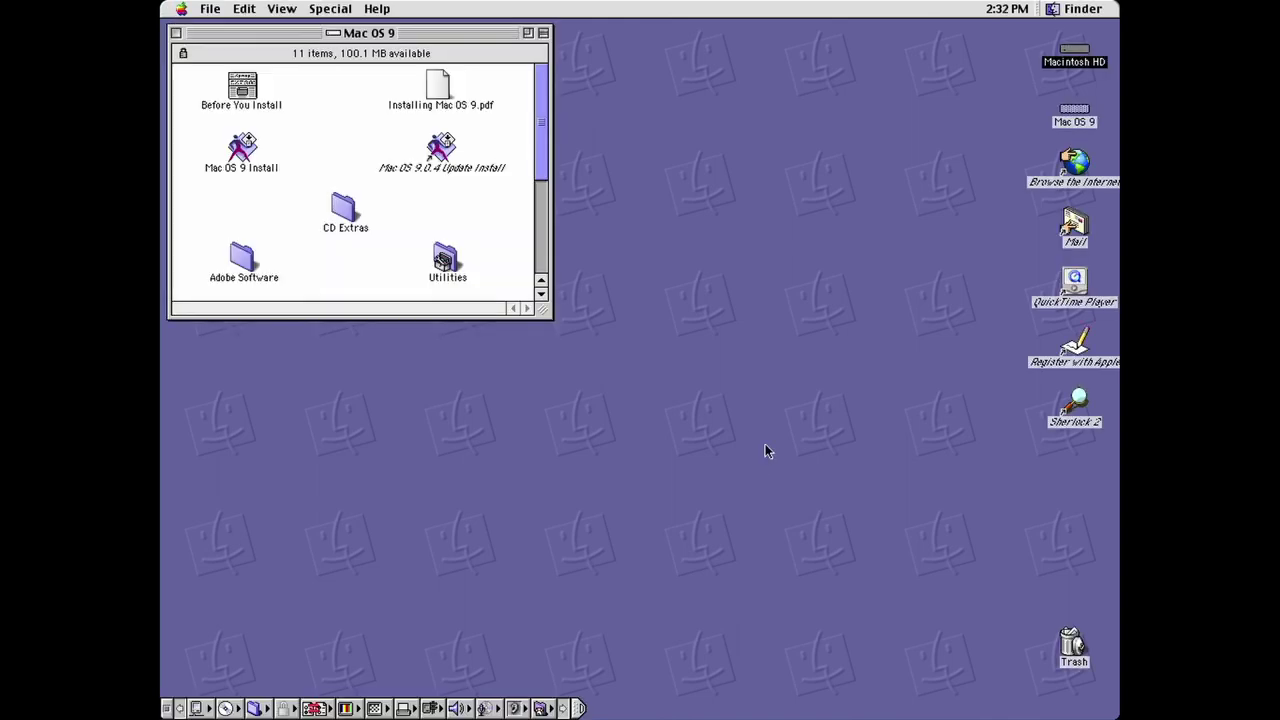
# Step: Open the Sound control panel and select Built-in as the sound output device
pyautogui.click(181, 9)
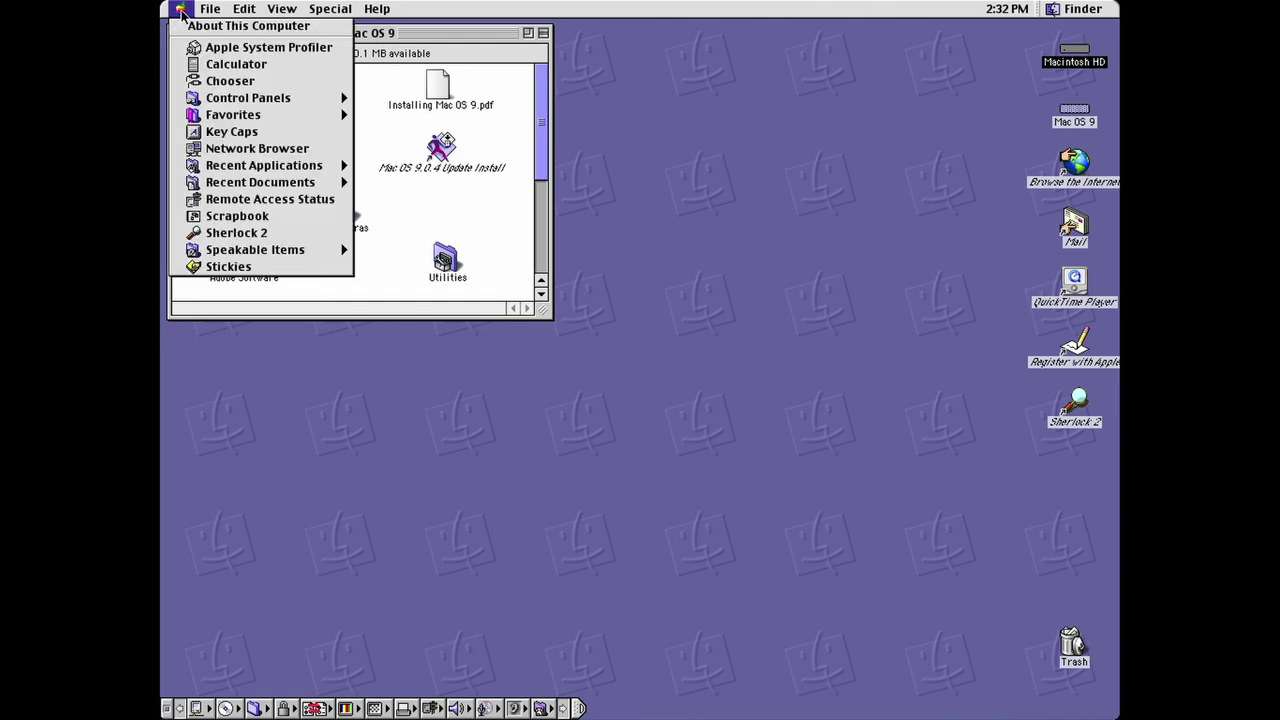
pyautogui.moveTo(330, 99)
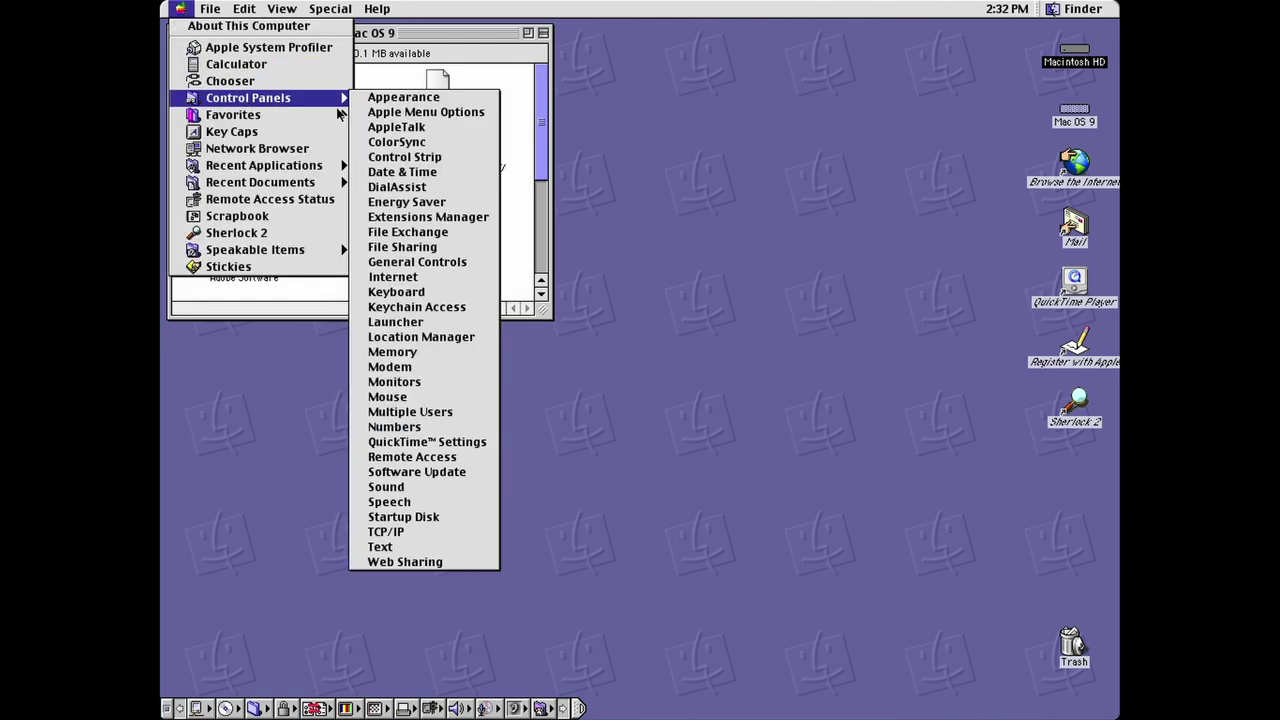
pyautogui.click(436, 487)
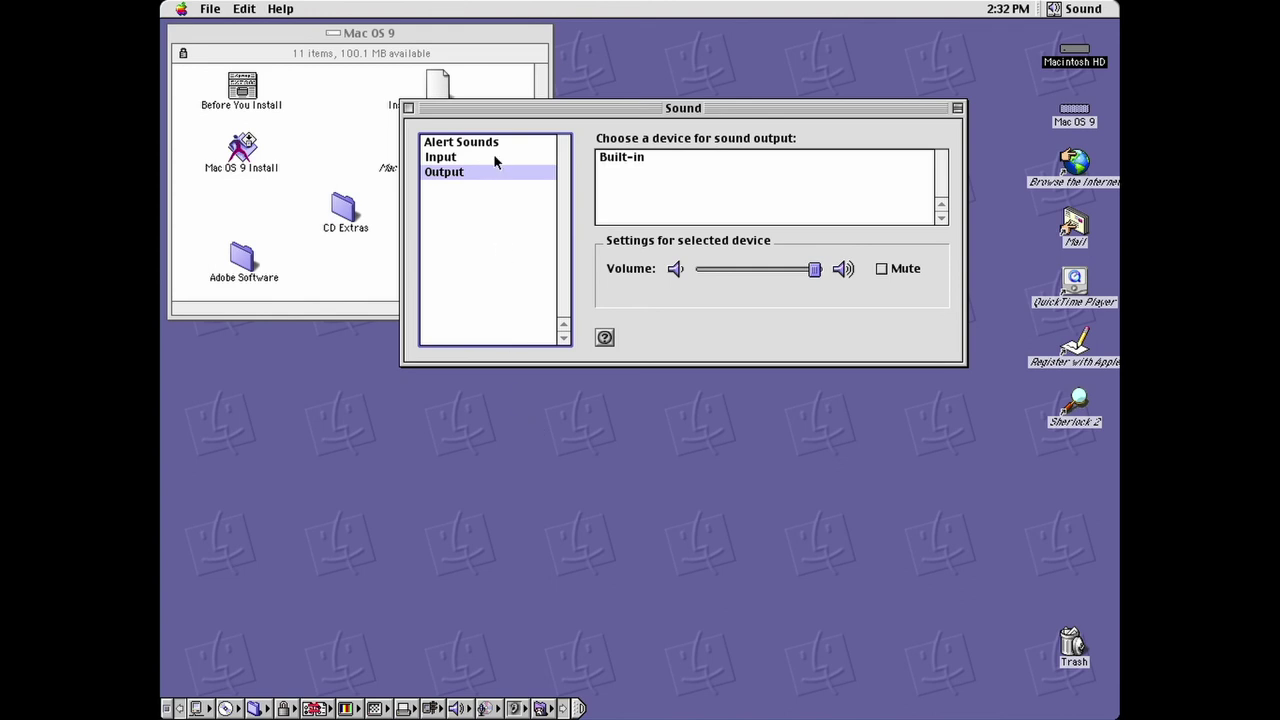
pyautogui.click(627, 162)
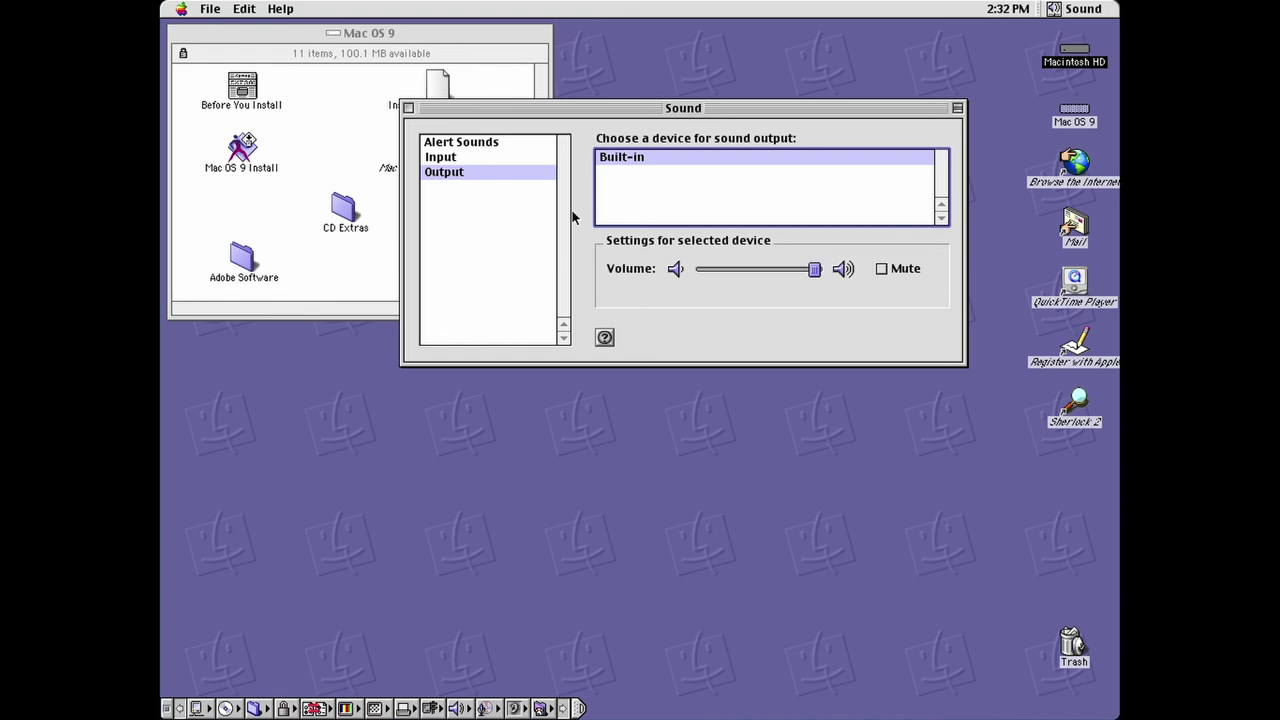
# Step: Preview the Single Click and Simple Beep alert sounds, leaving Simple Beep selected, and close the Sound control panel
pyautogui.click(500, 157)
pyautogui.click(484, 142)
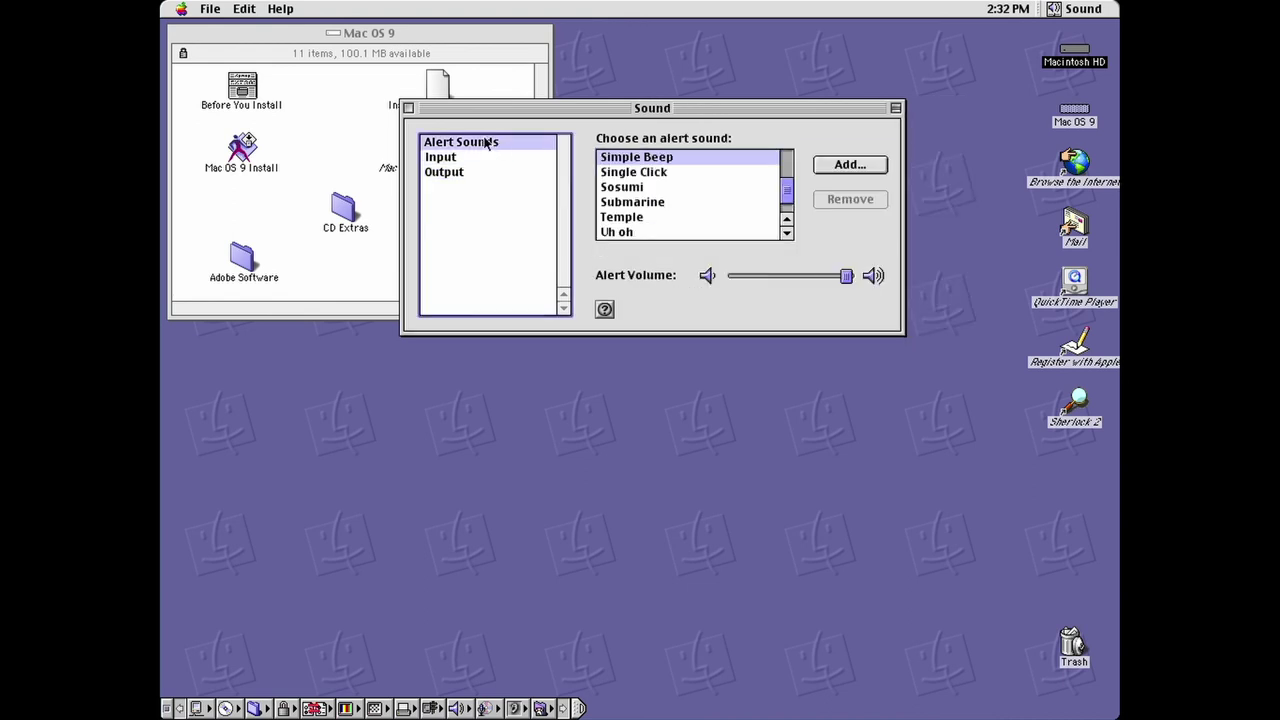
pyautogui.click(609, 174)
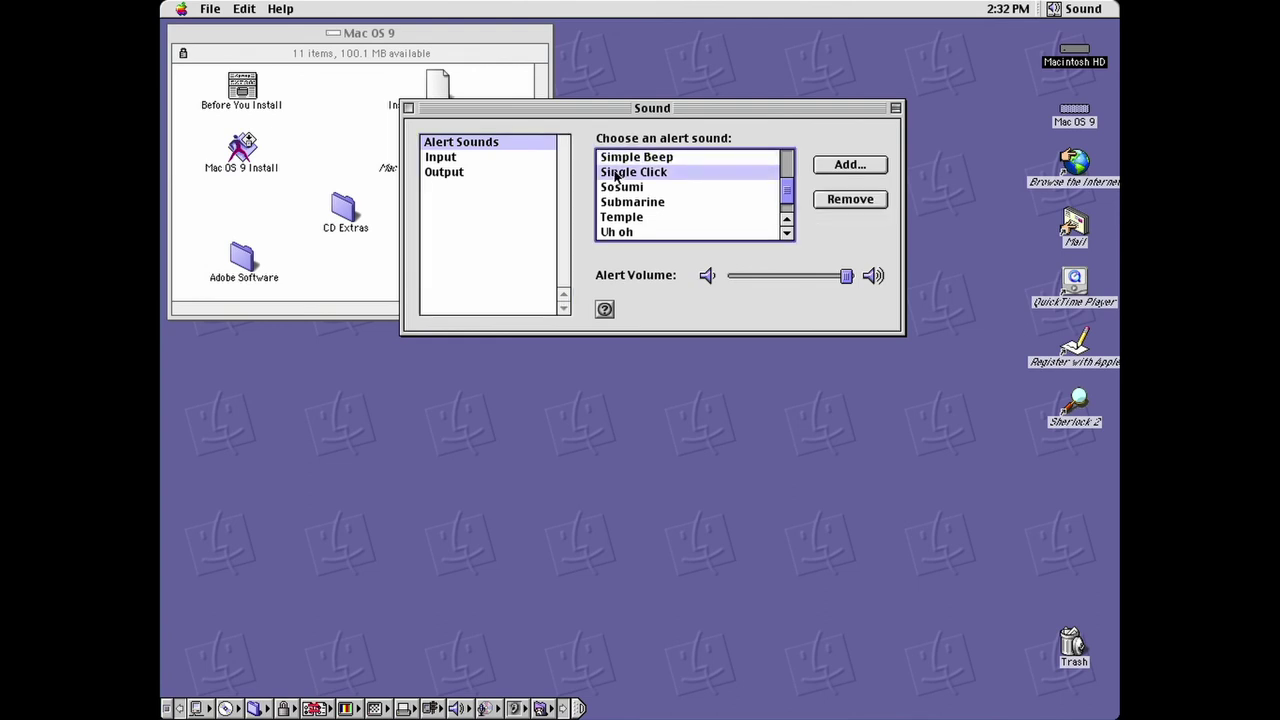
pyautogui.click(621, 159)
pyautogui.click(407, 107)
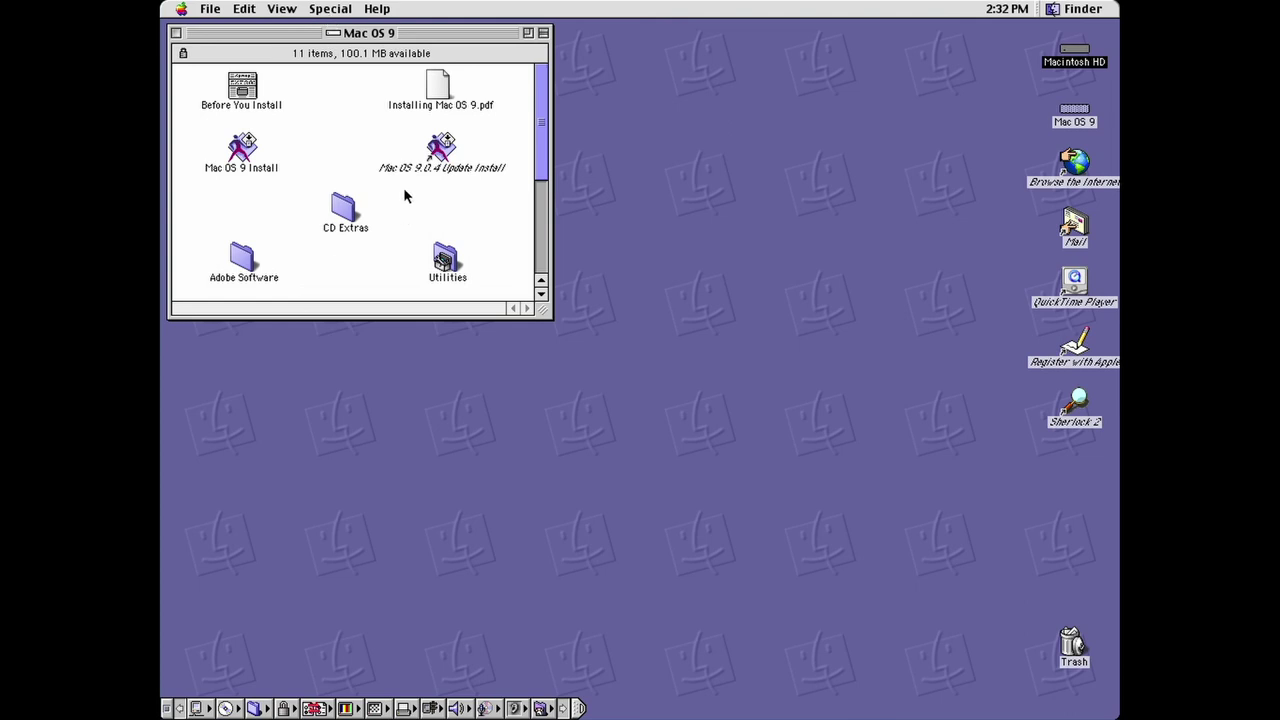
# Step: Shut down the updated Mac OS 9 system from the Finder
pyautogui.click(545, 213)
pyautogui.moveTo(545, 213); pyautogui.dragTo(534, 149)
pyautogui.click(333, 10)
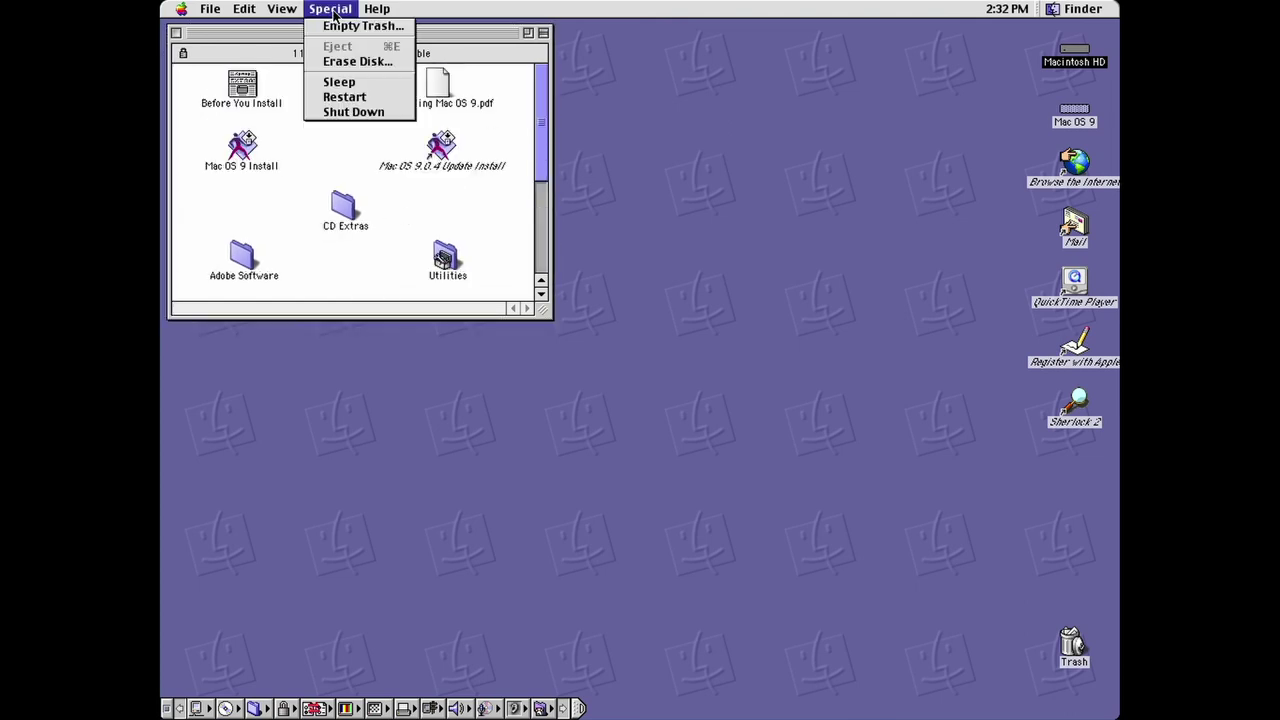
pyautogui.click(370, 112)
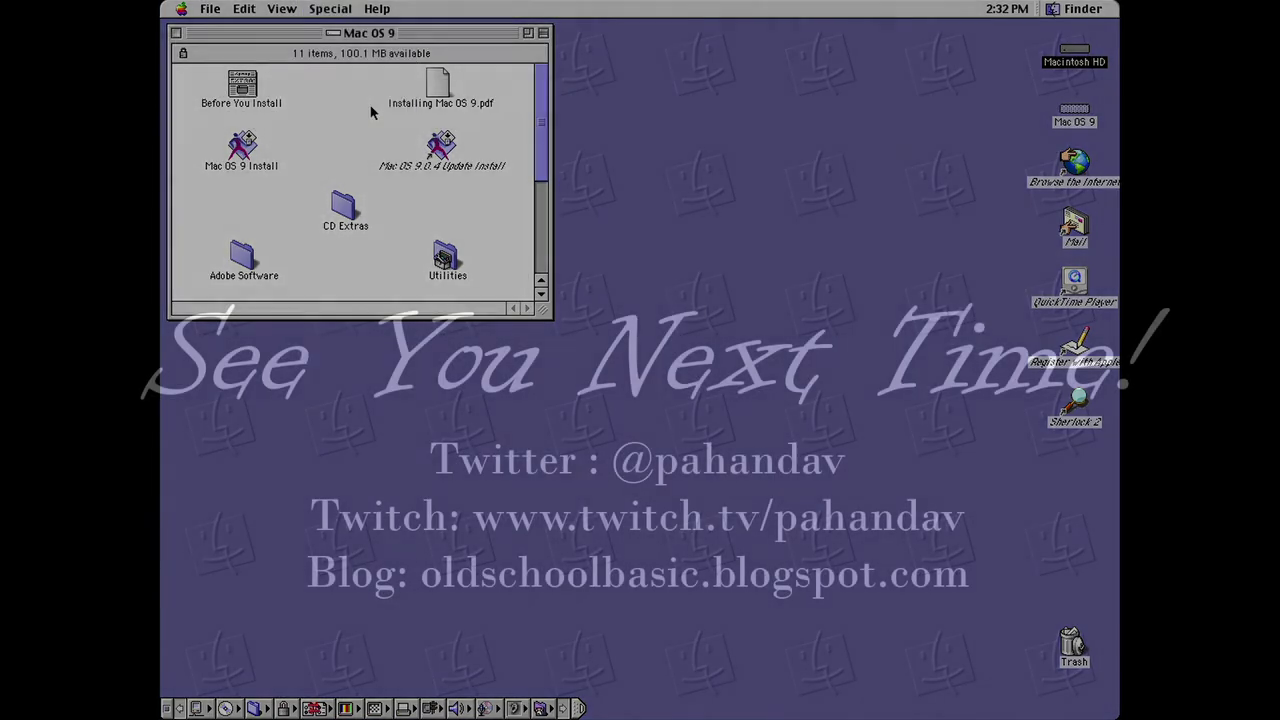